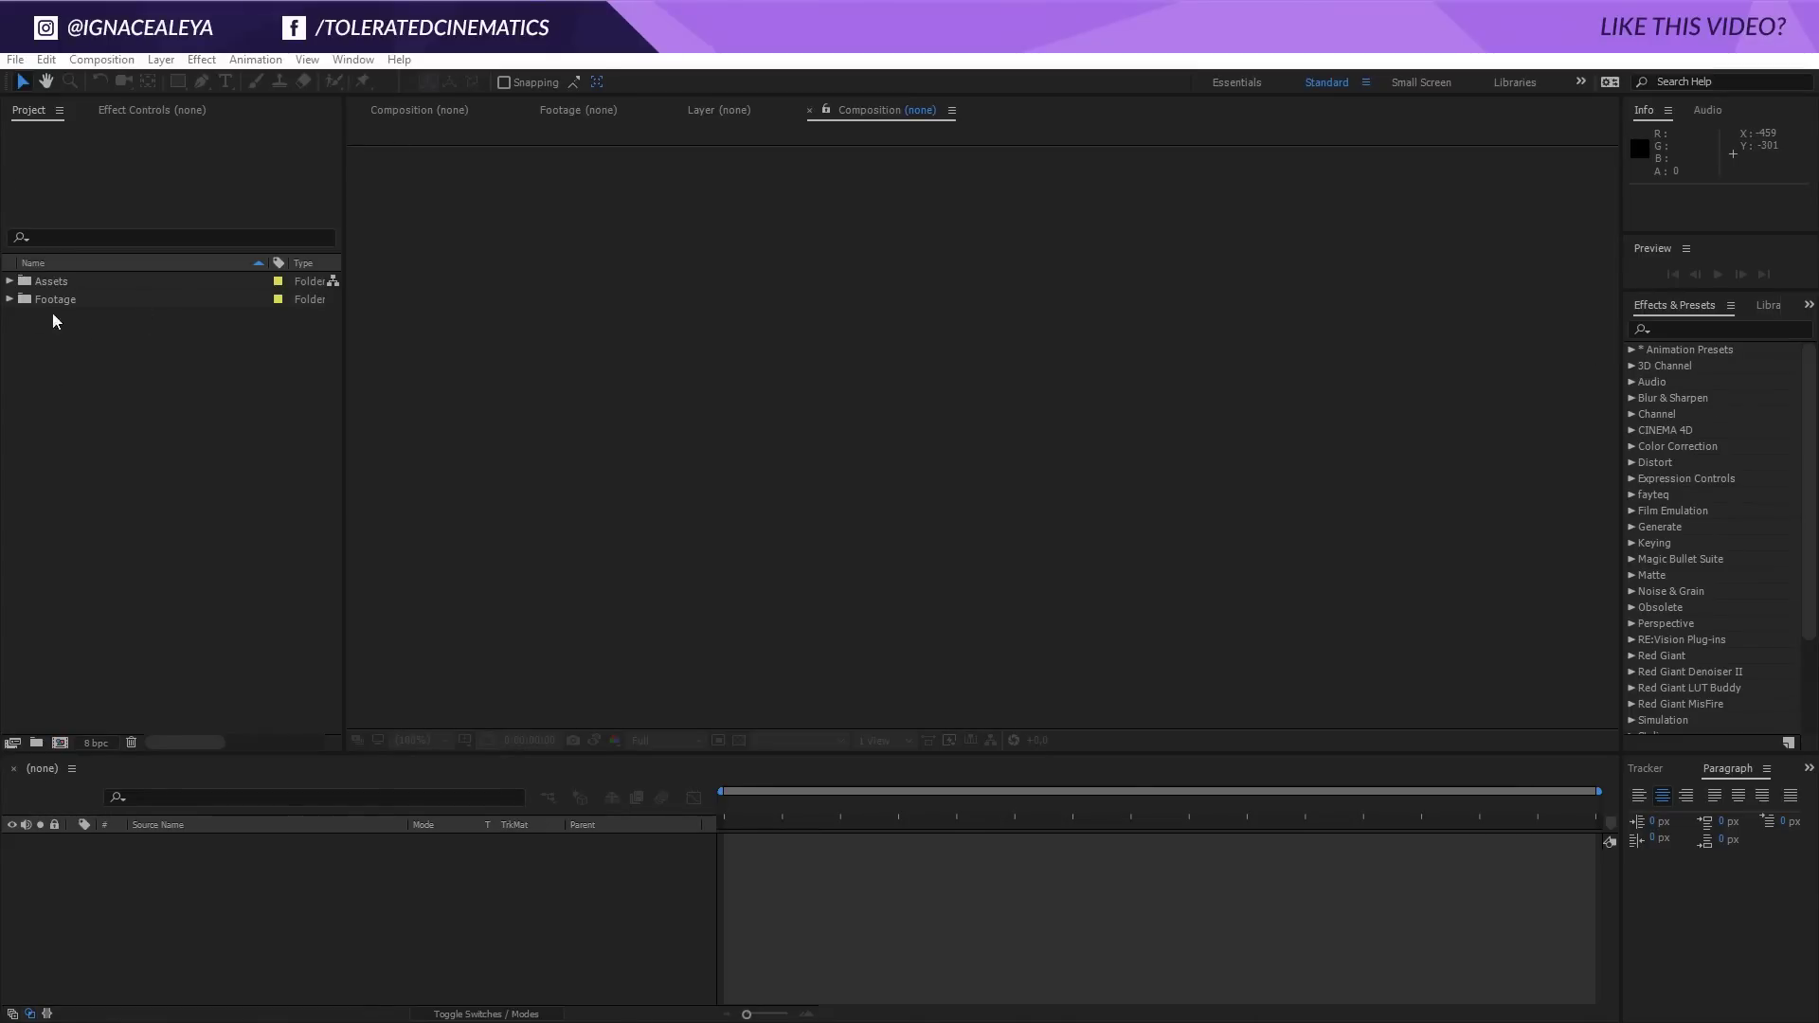
# Step: Expand the Footage folder and scrub through a preview of Backplate.mp4
pyautogui.click(10, 300)
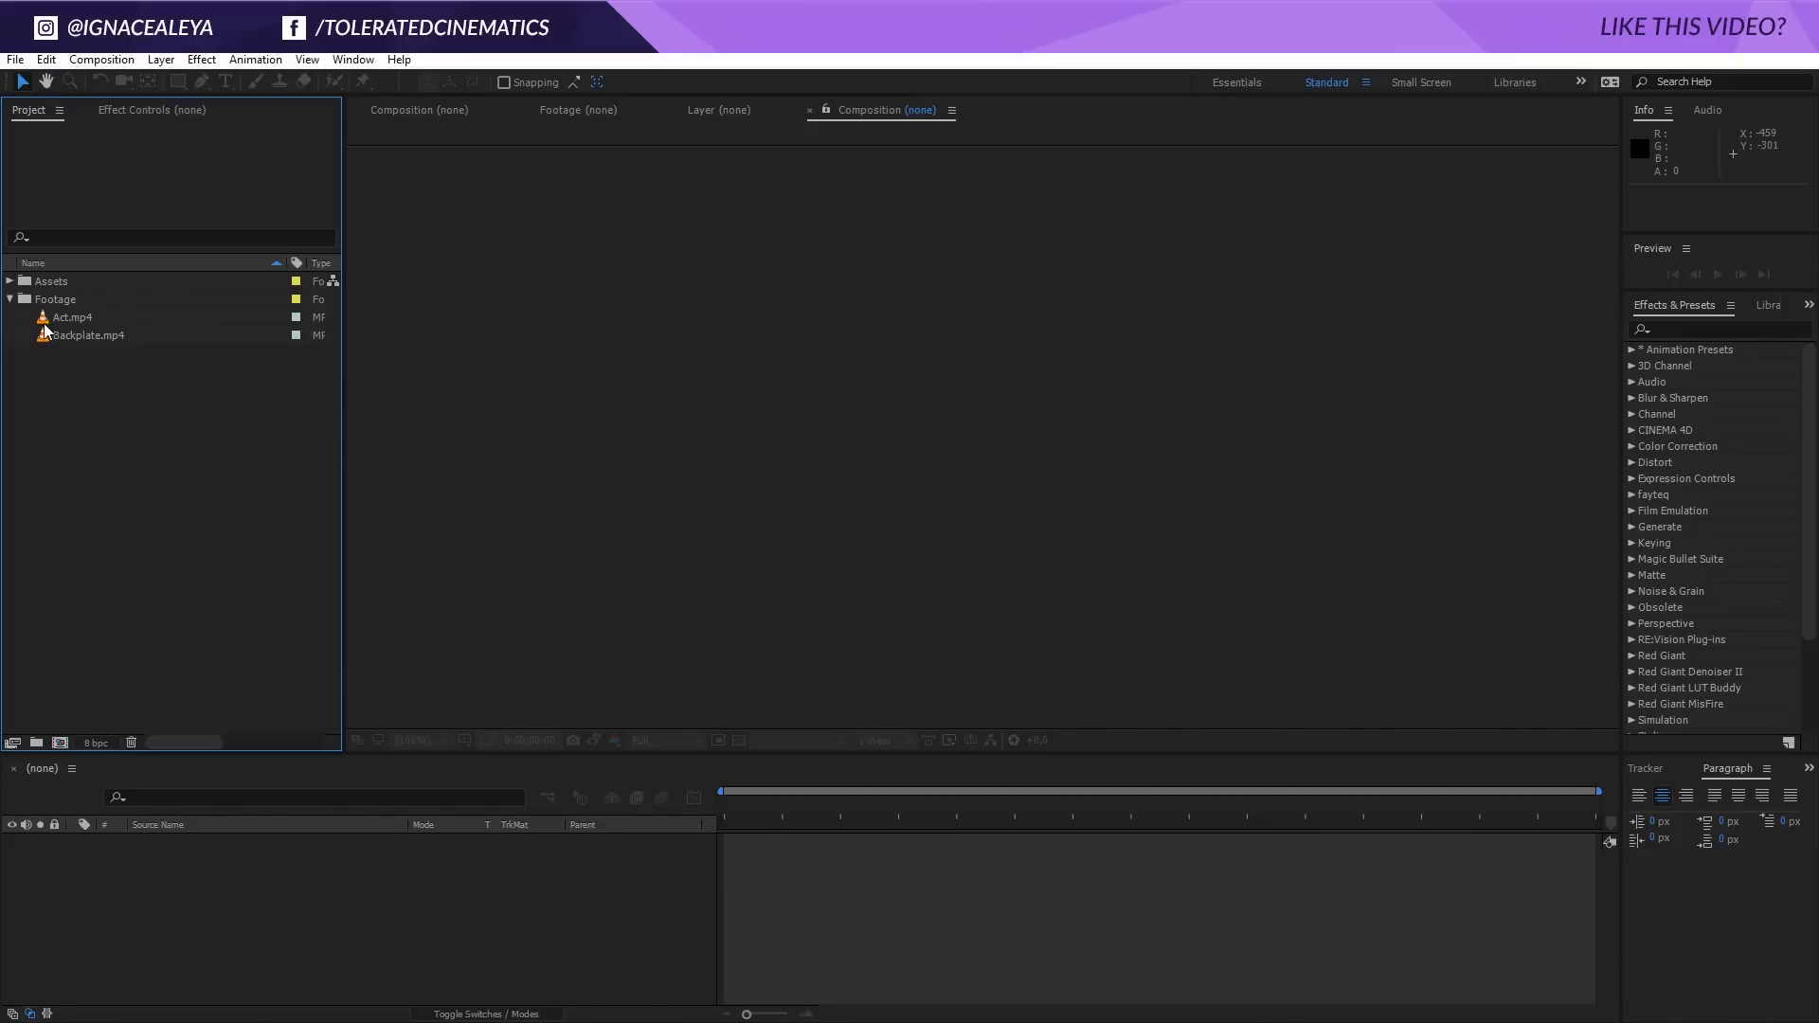
pyautogui.doubleClick(79, 332)
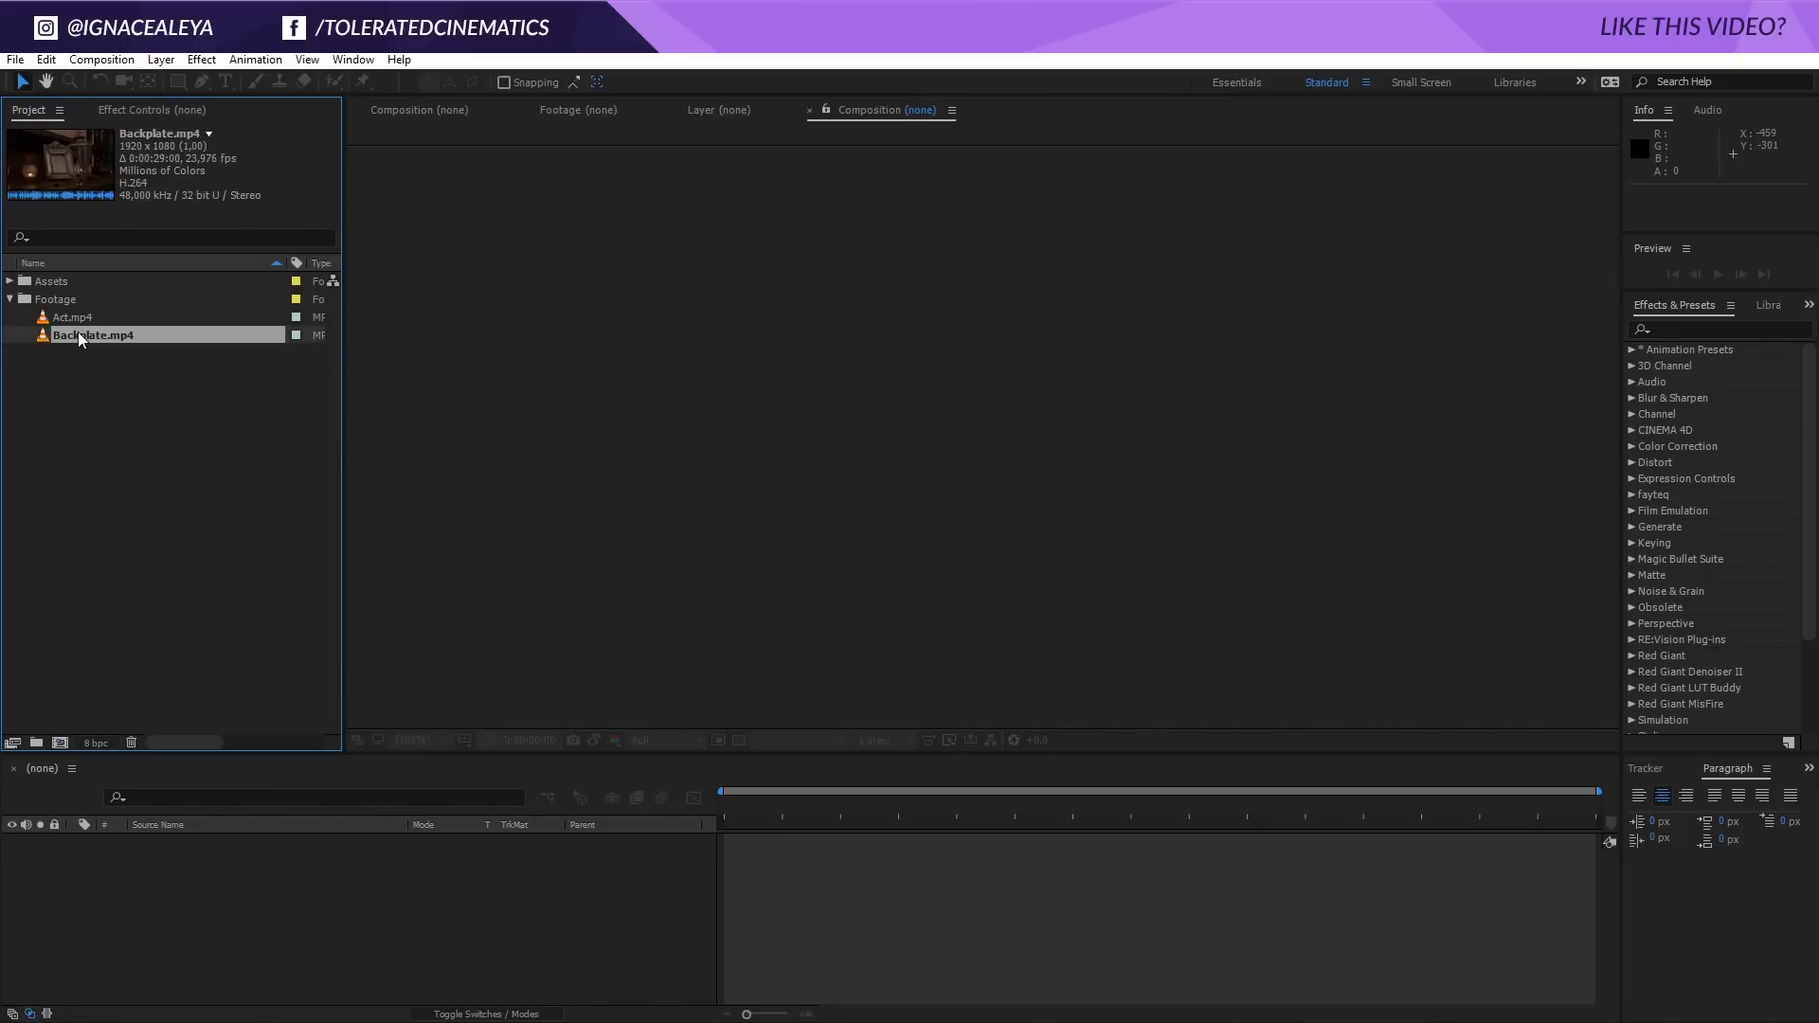
pyautogui.click(497, 701)
pyautogui.moveTo(499, 709); pyautogui.dragTo(1412, 714)
# Step: Preview Act.mp4, reopen Backplate.mp4, then expand Assets and preview the grunge frame image
pyautogui.doubleClick(71, 323)
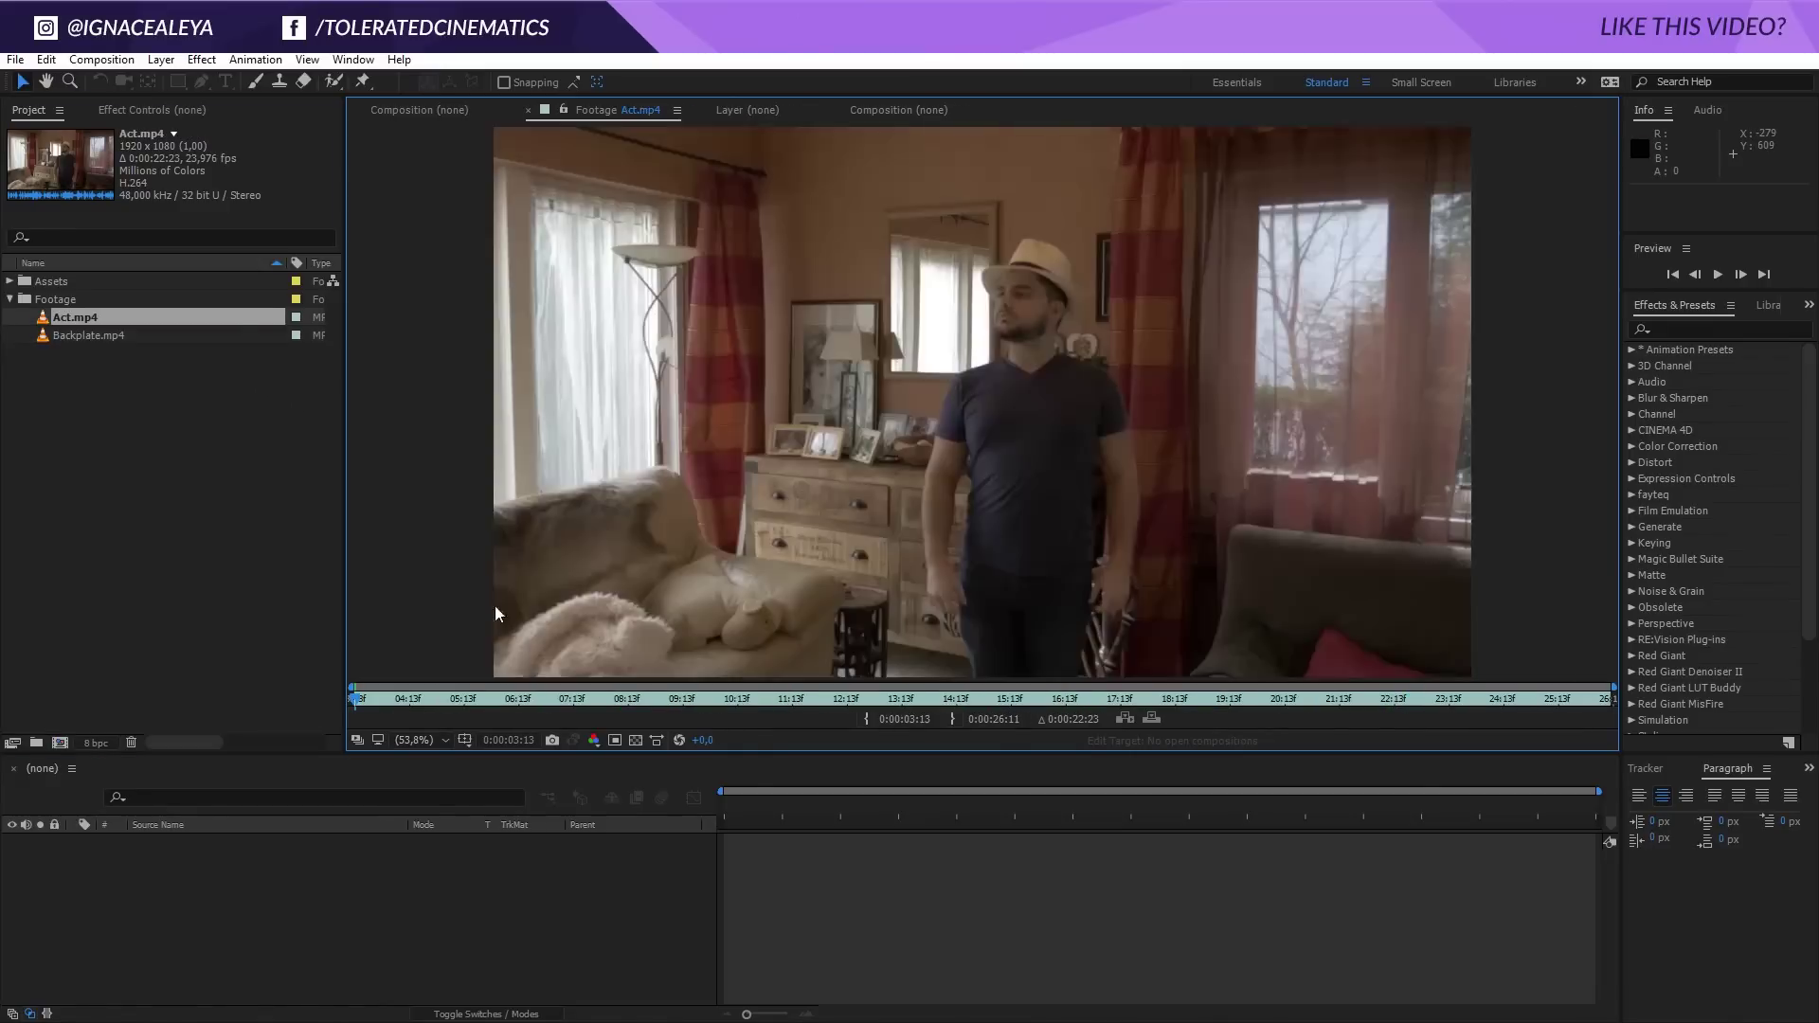
pyautogui.moveTo(379, 713); pyautogui.dragTo(1404, 731)
pyautogui.doubleClick(93, 335)
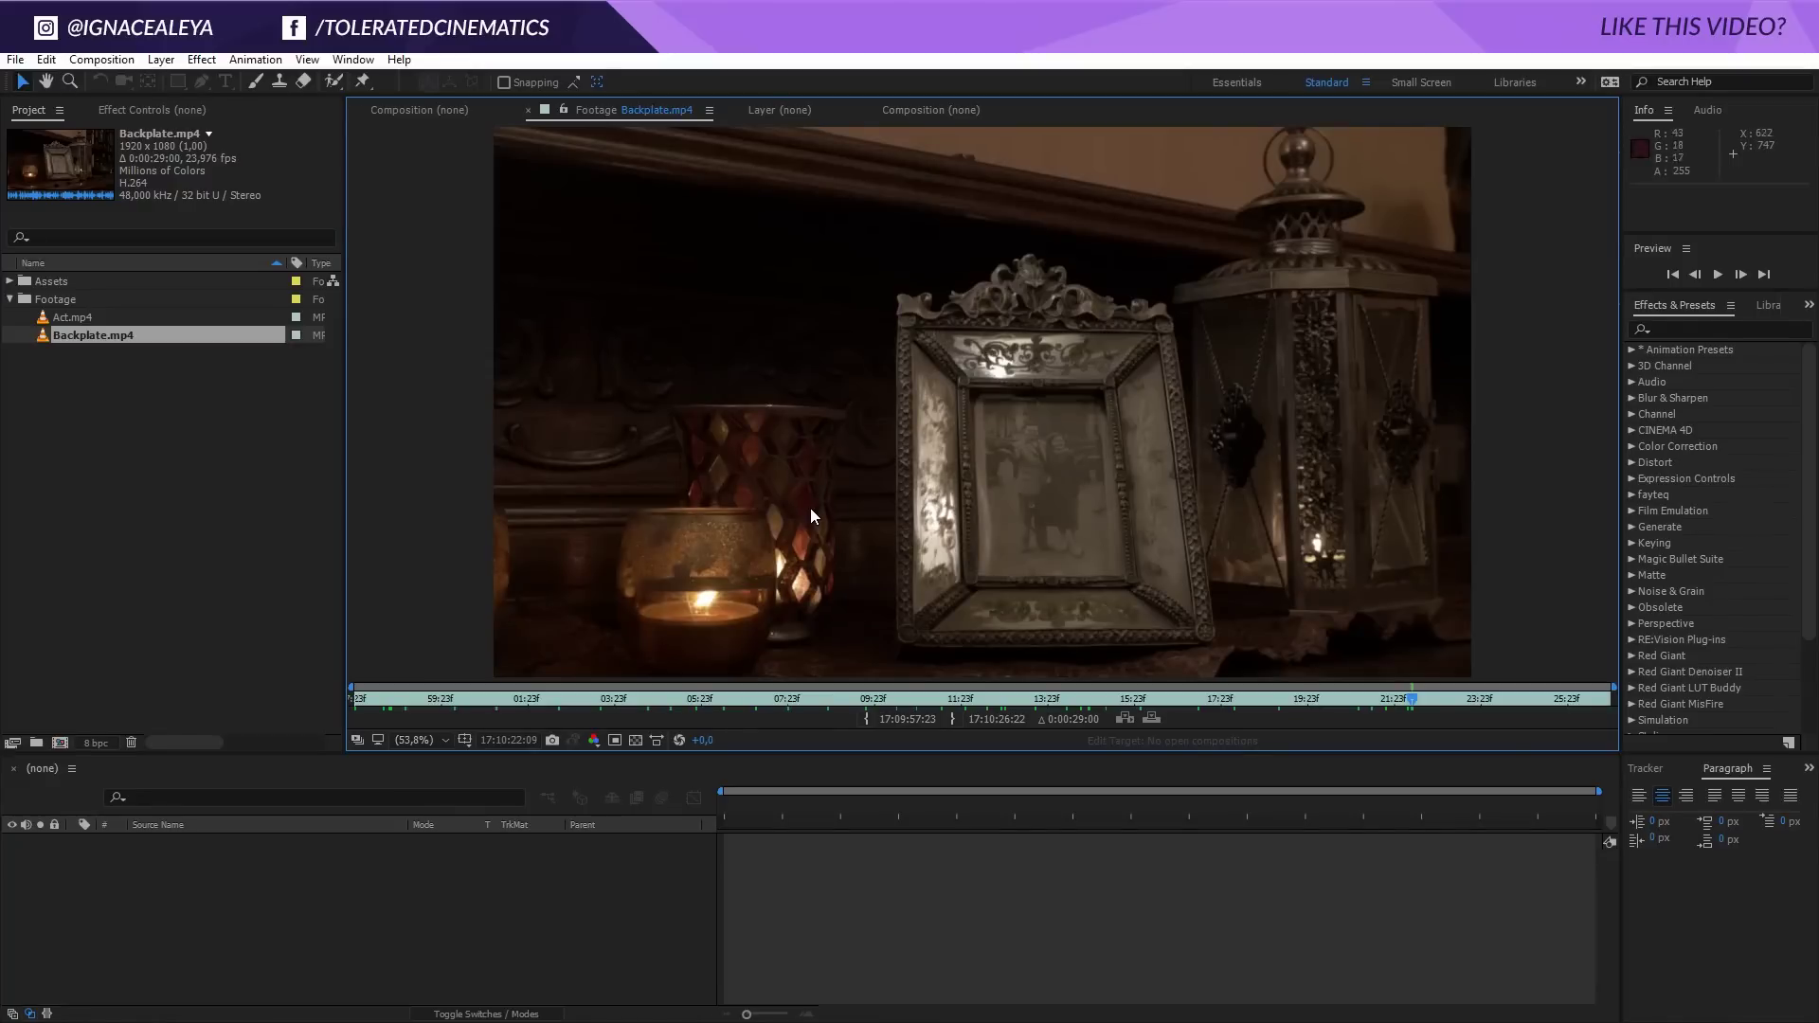
pyautogui.click(10, 281)
pyautogui.doubleClick(95, 300)
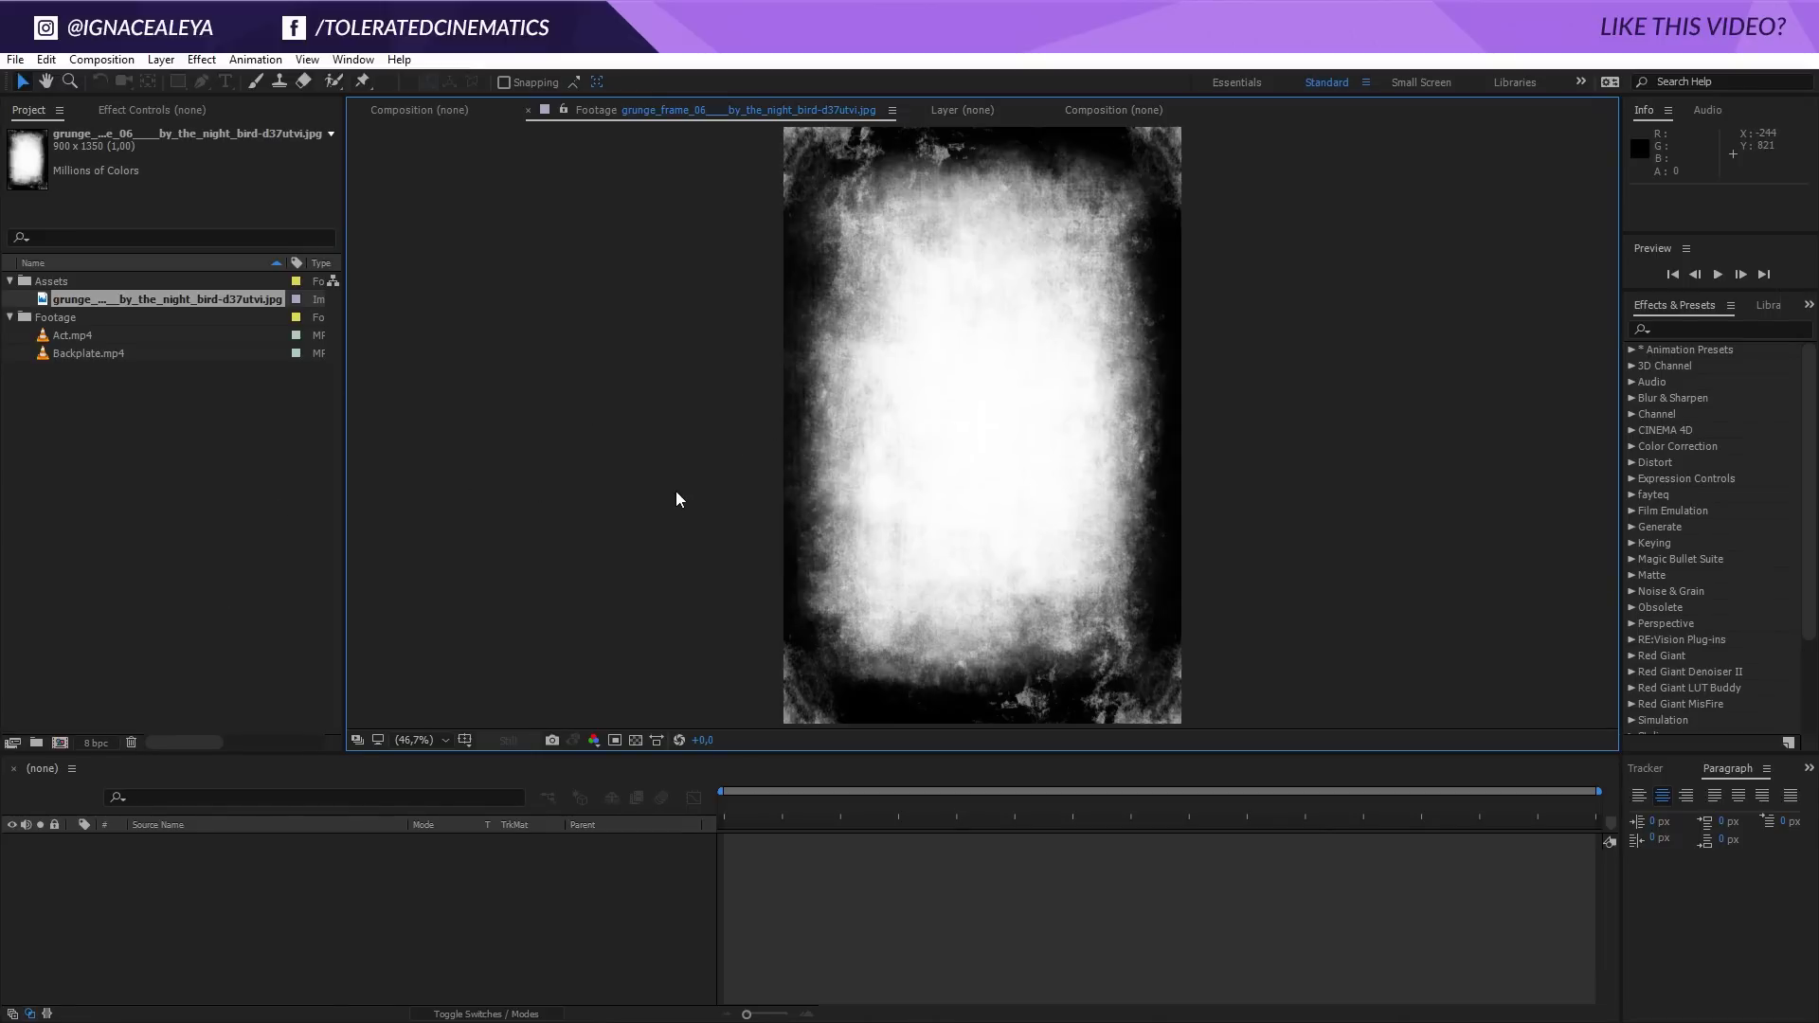
# Step: Cancel an empty new composition and create one from Backplate.mp4 instead
pyautogui.click(441, 110)
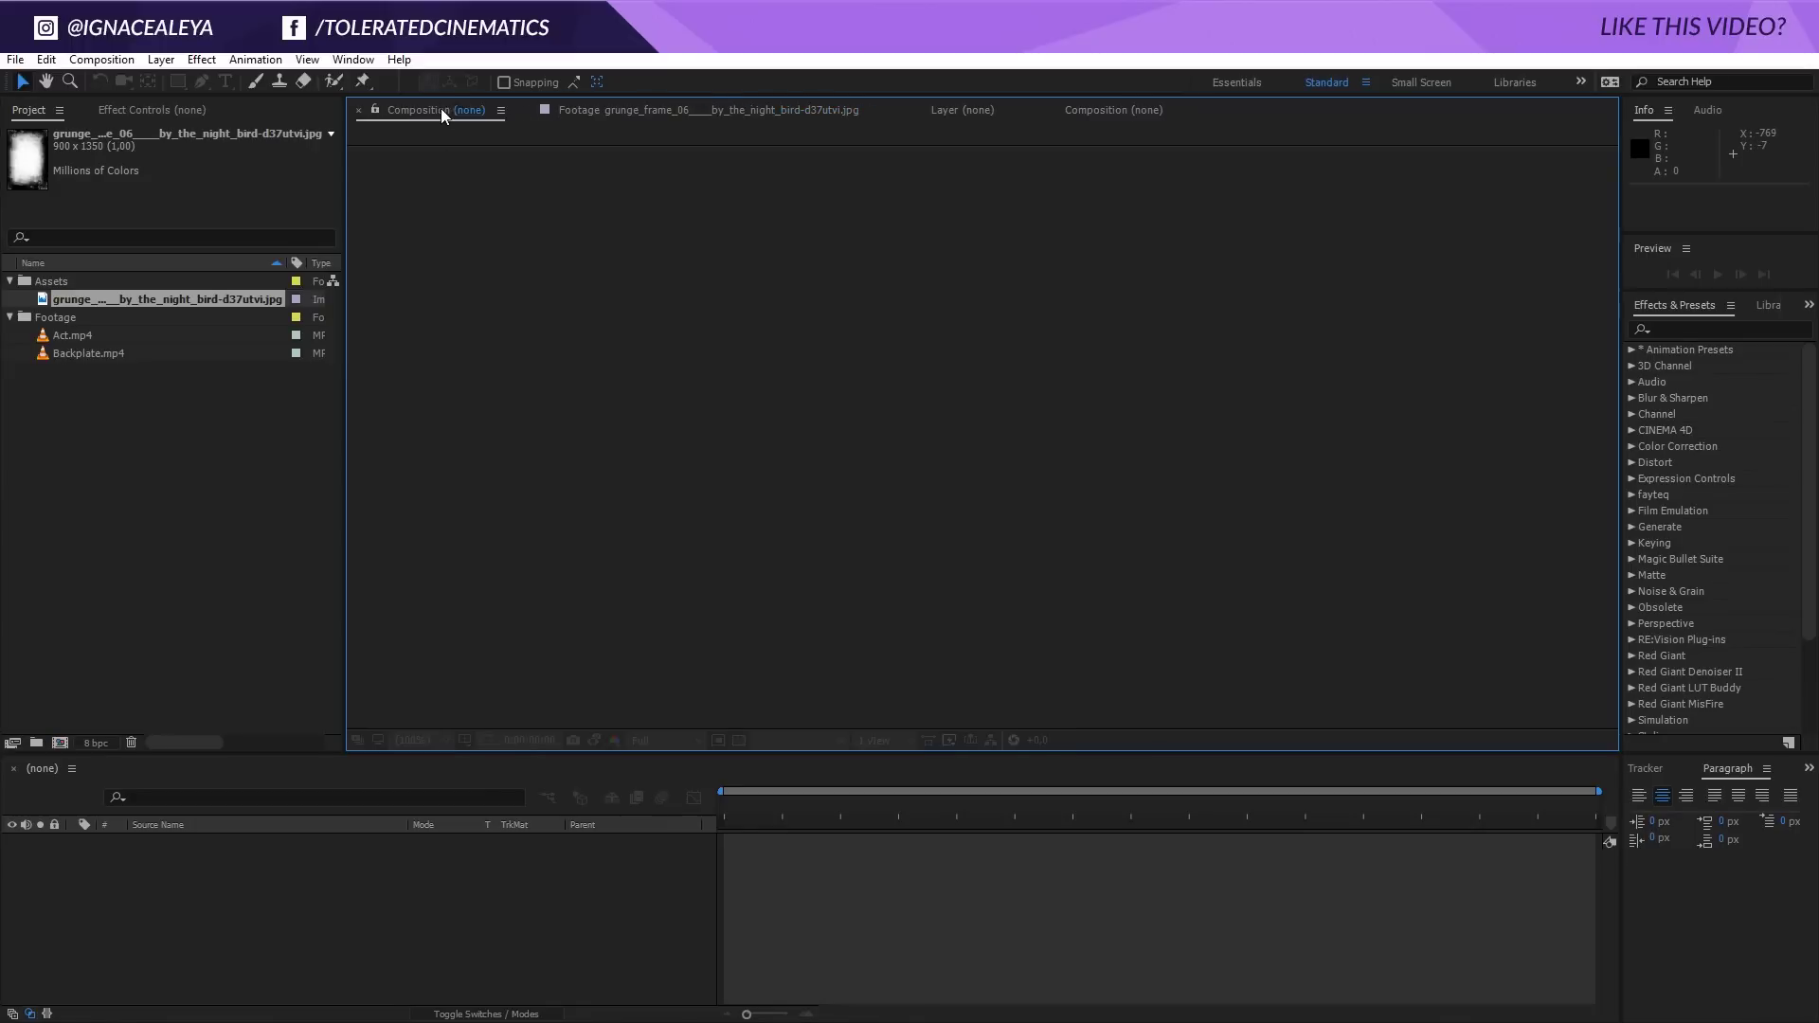
pyautogui.click(104, 391)
pyautogui.click(62, 743)
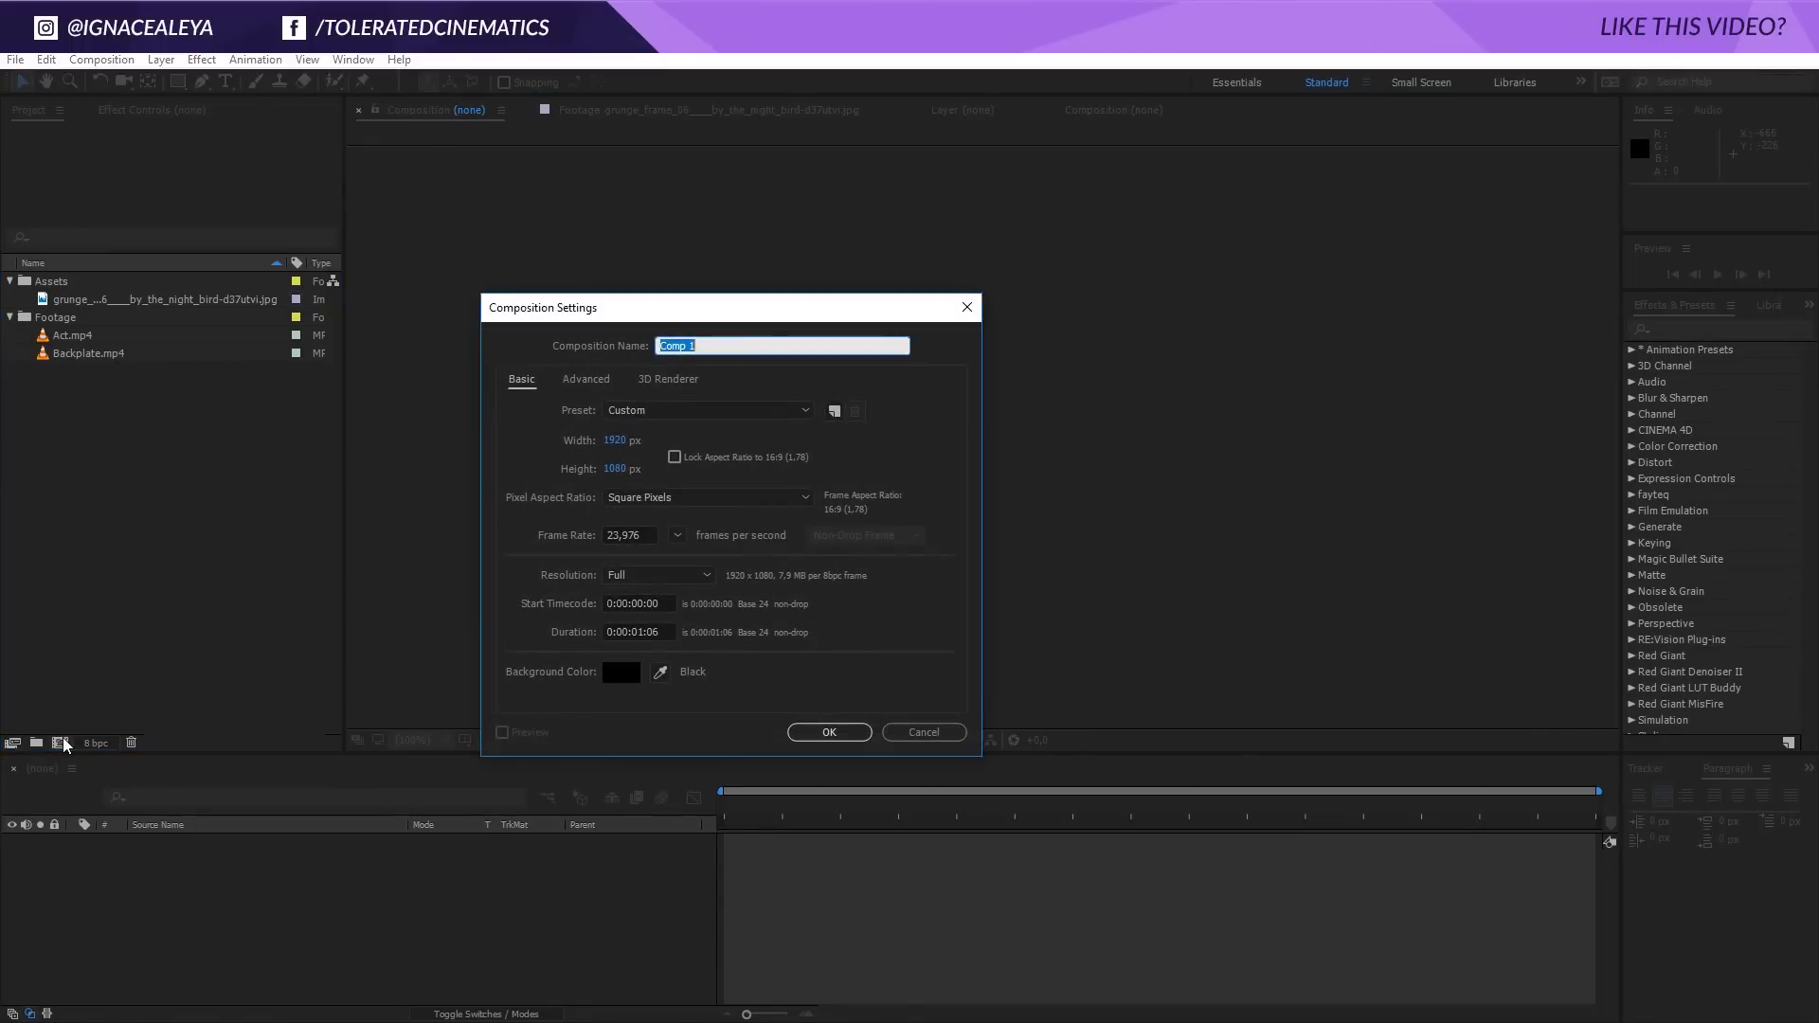
pyautogui.click(925, 732)
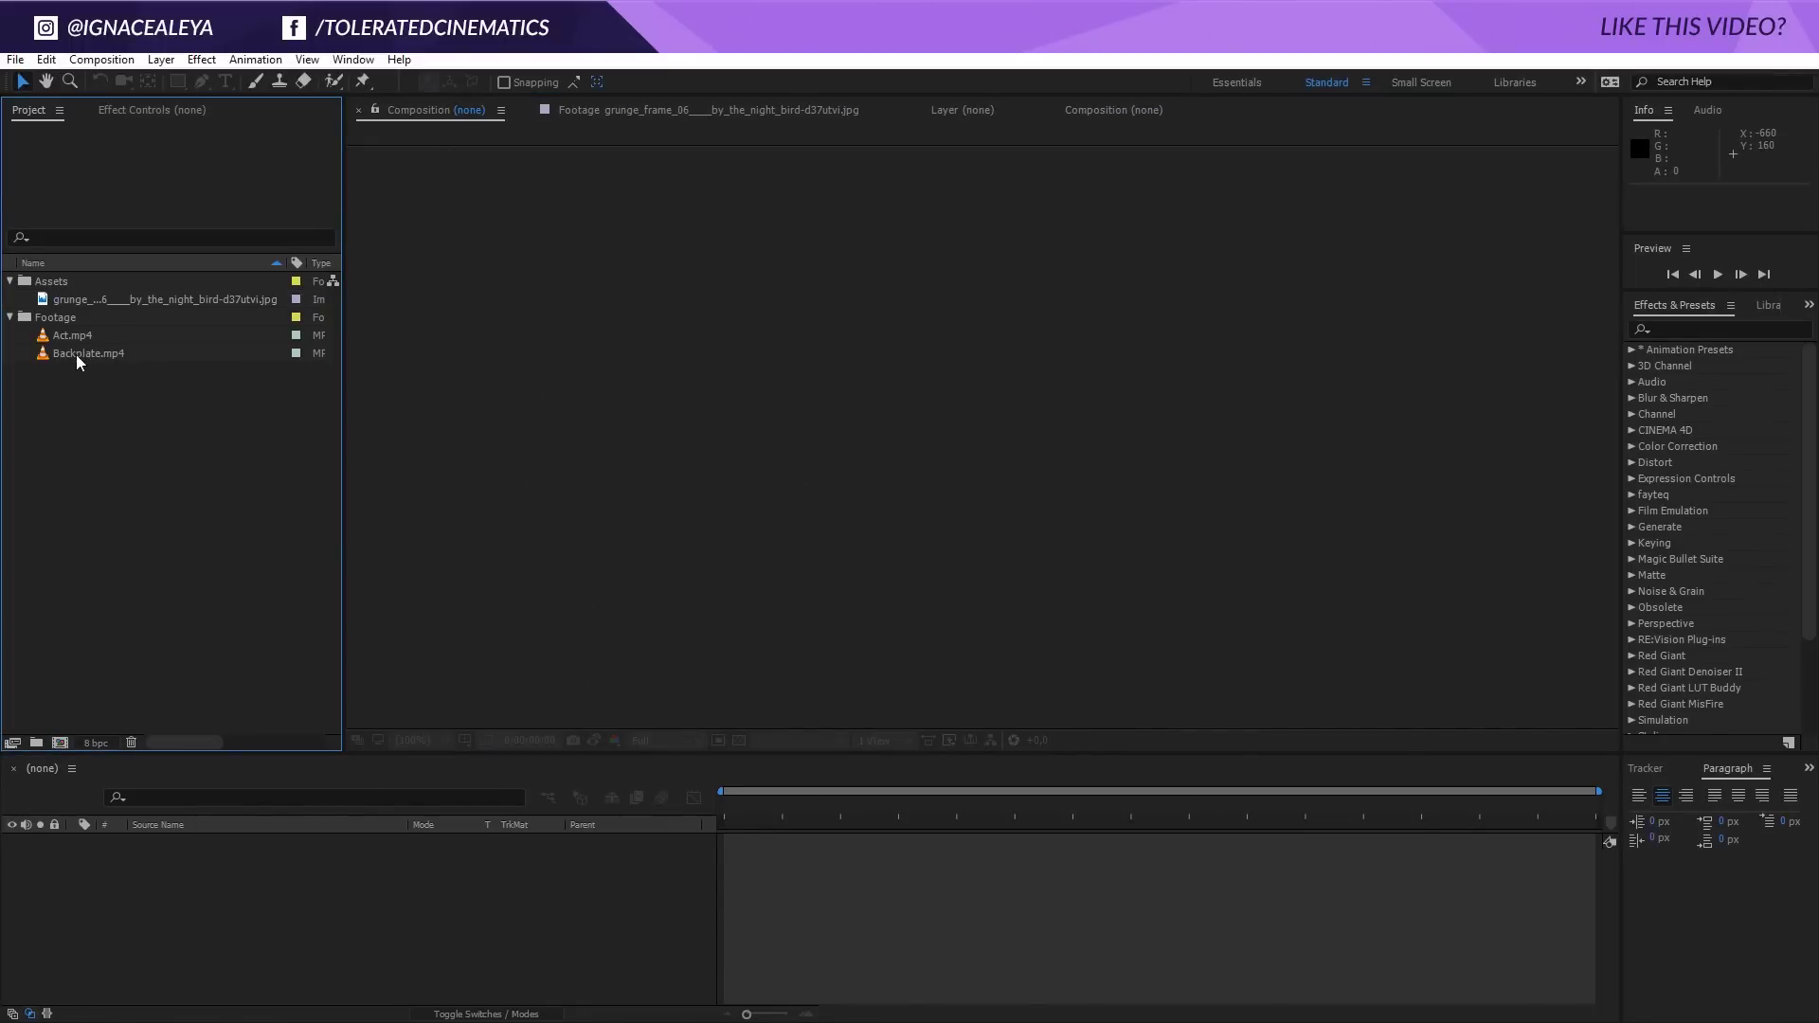
pyautogui.click(79, 355)
pyautogui.moveTo(79, 358); pyautogui.dragTo(59, 746)
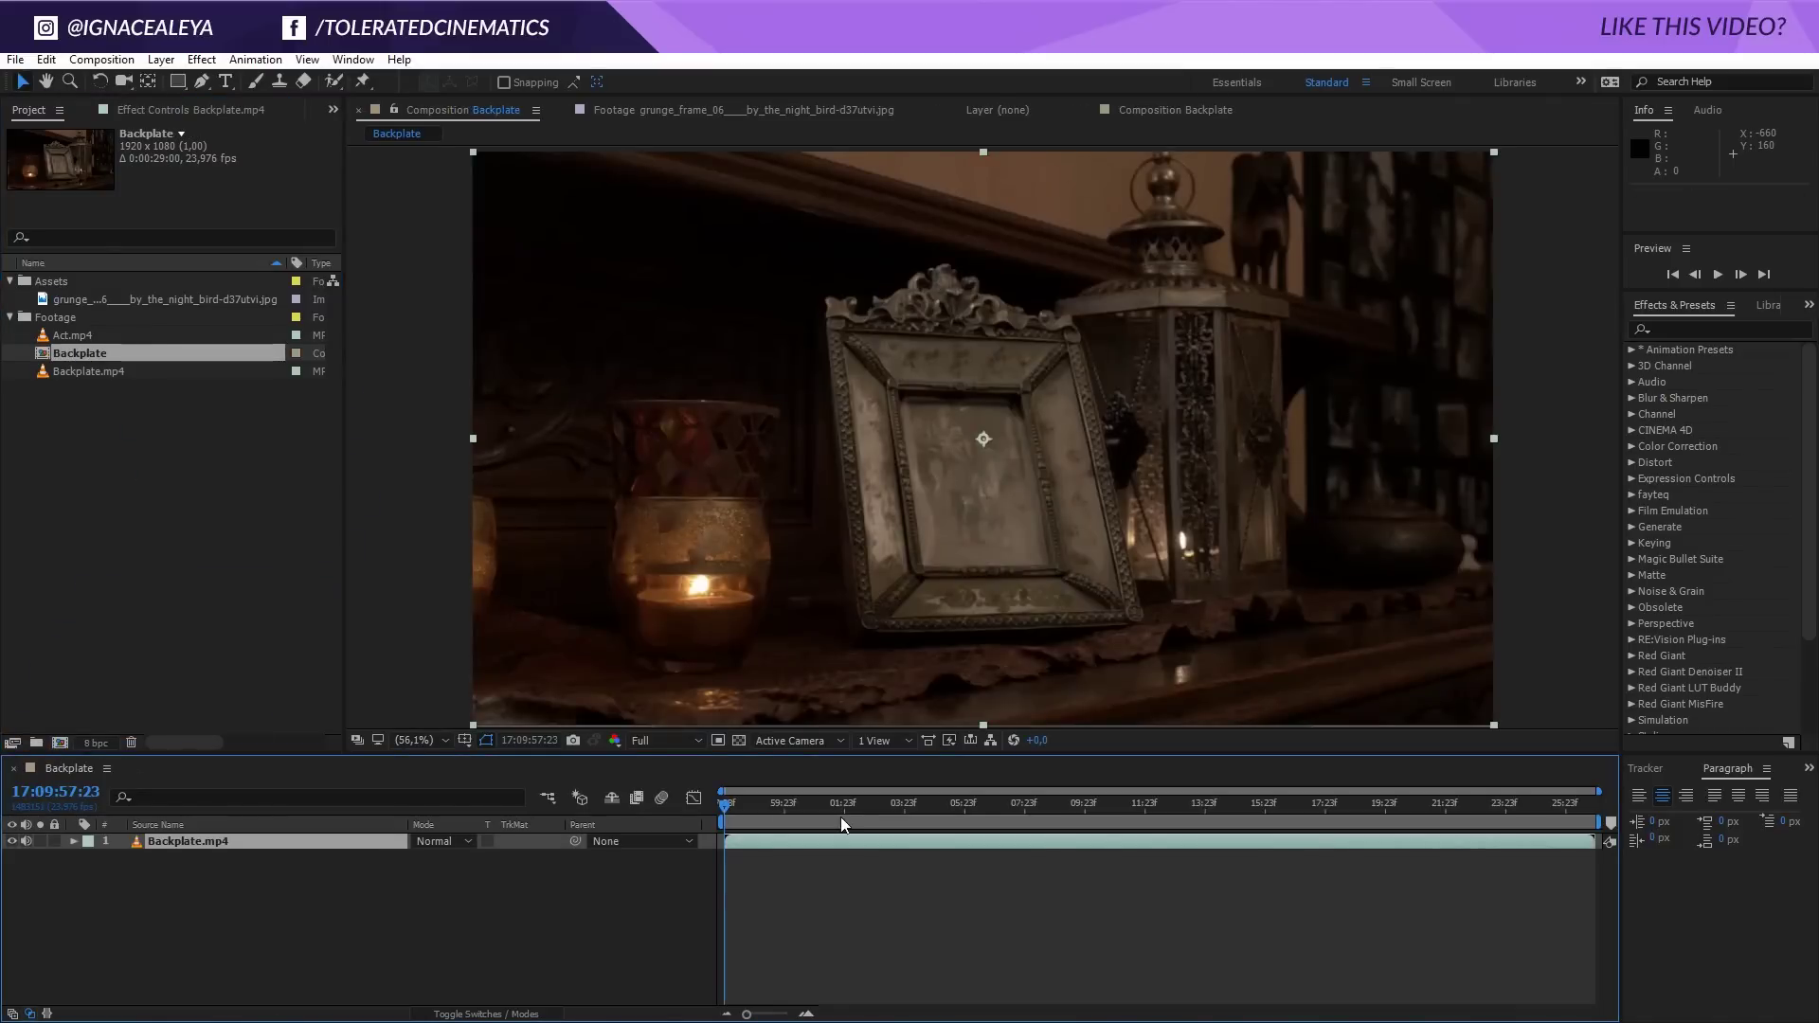
# Step: In Composition Settings, set Start Timecode to 0 and rename the comp Main Comp
pyautogui.rightClick(588, 891)
pyautogui.click(644, 736)
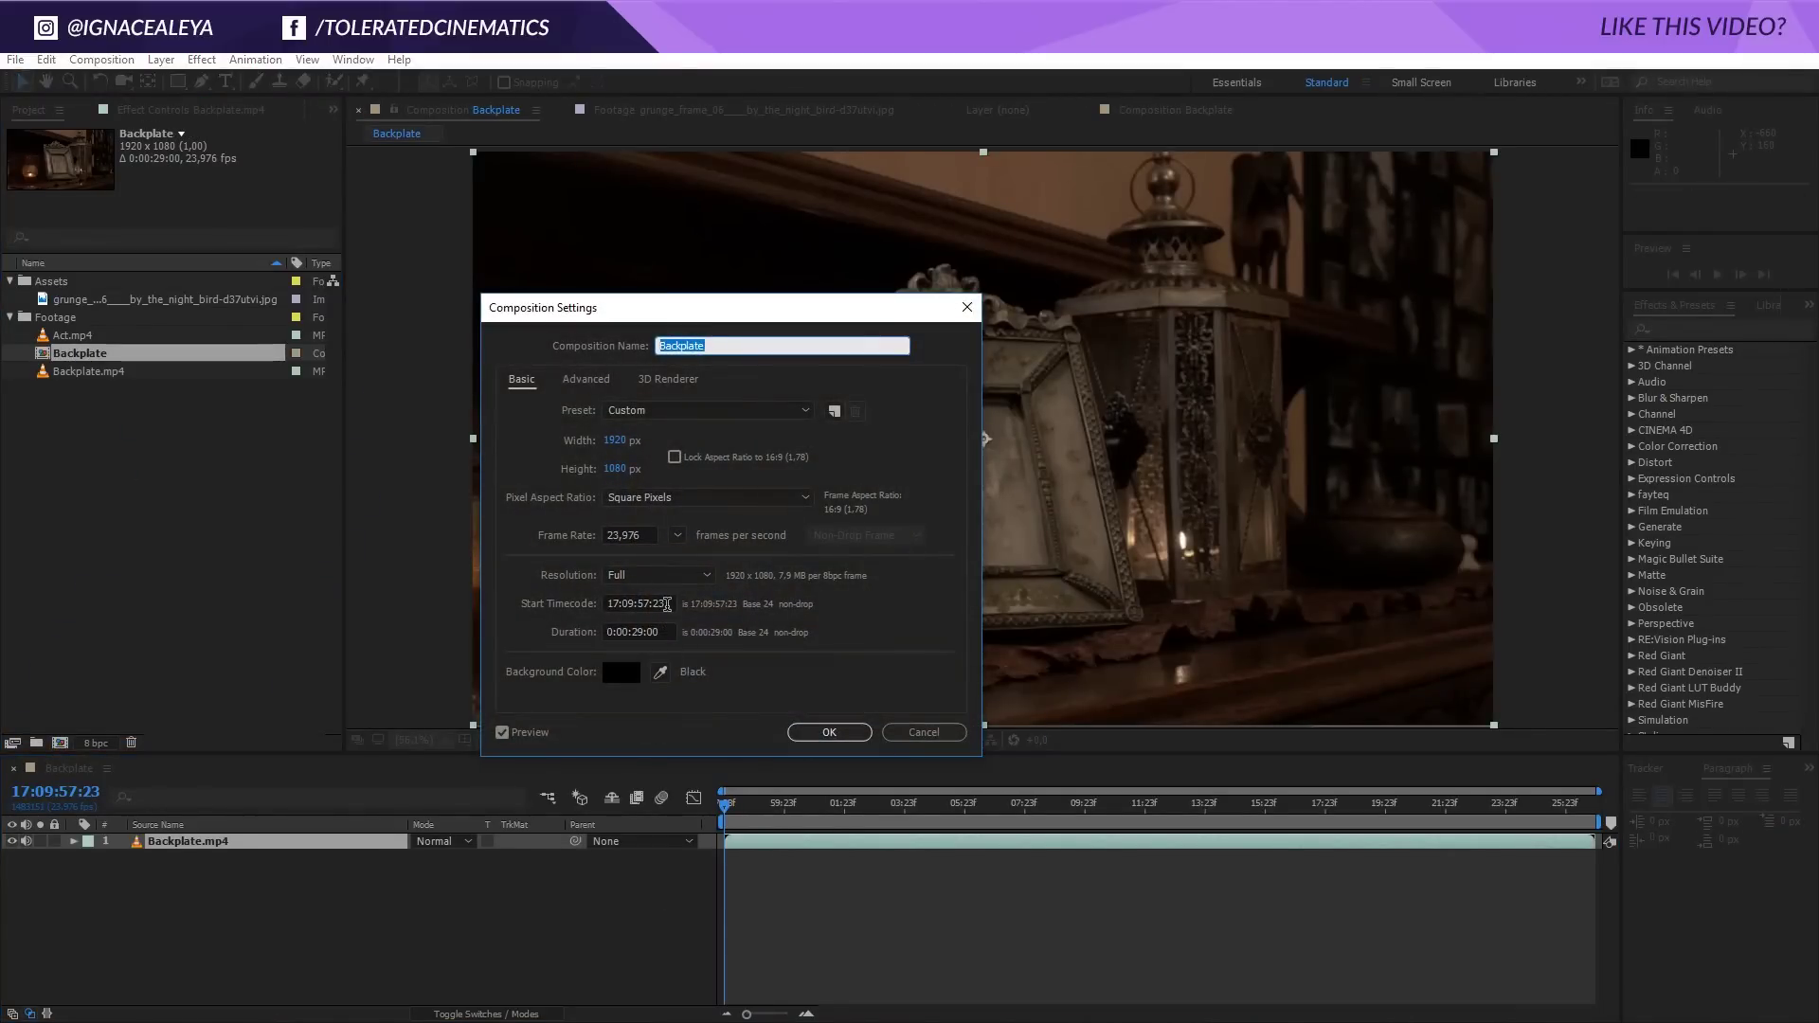
pyautogui.click(635, 606)
pyautogui.doubleClick(635, 606)
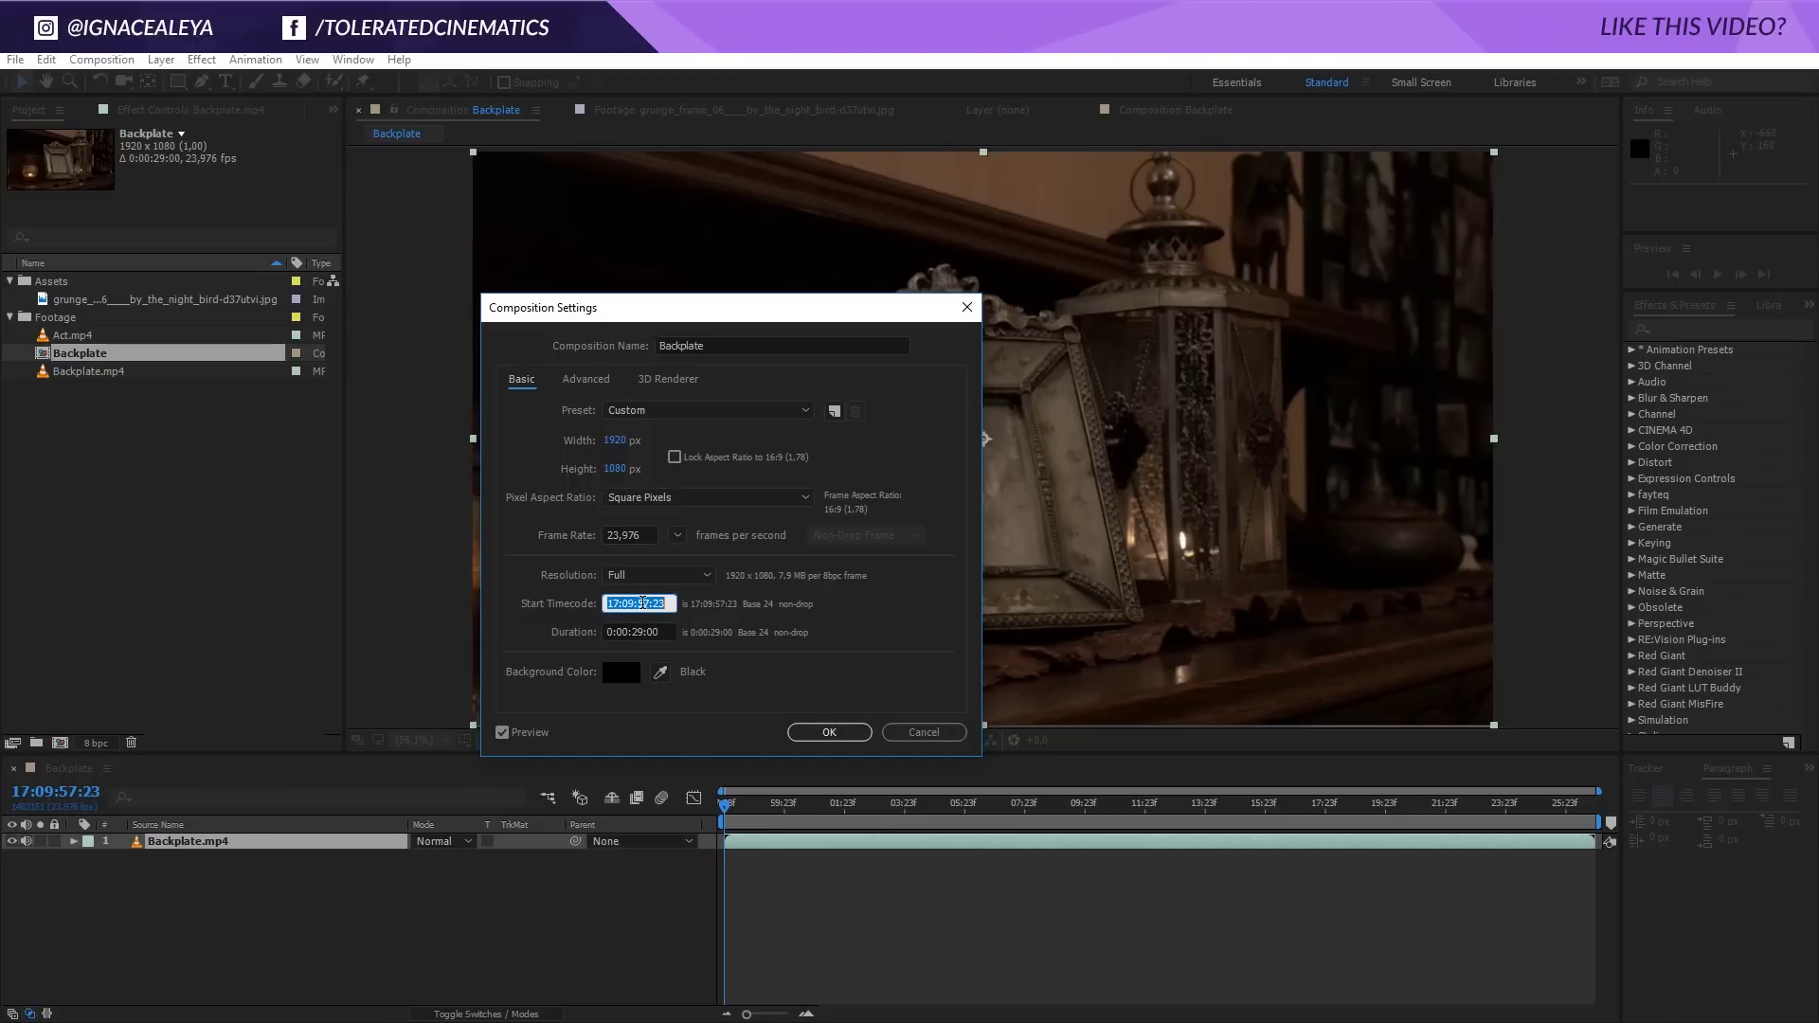
pyautogui.write('0')
pyautogui.click(742, 347)
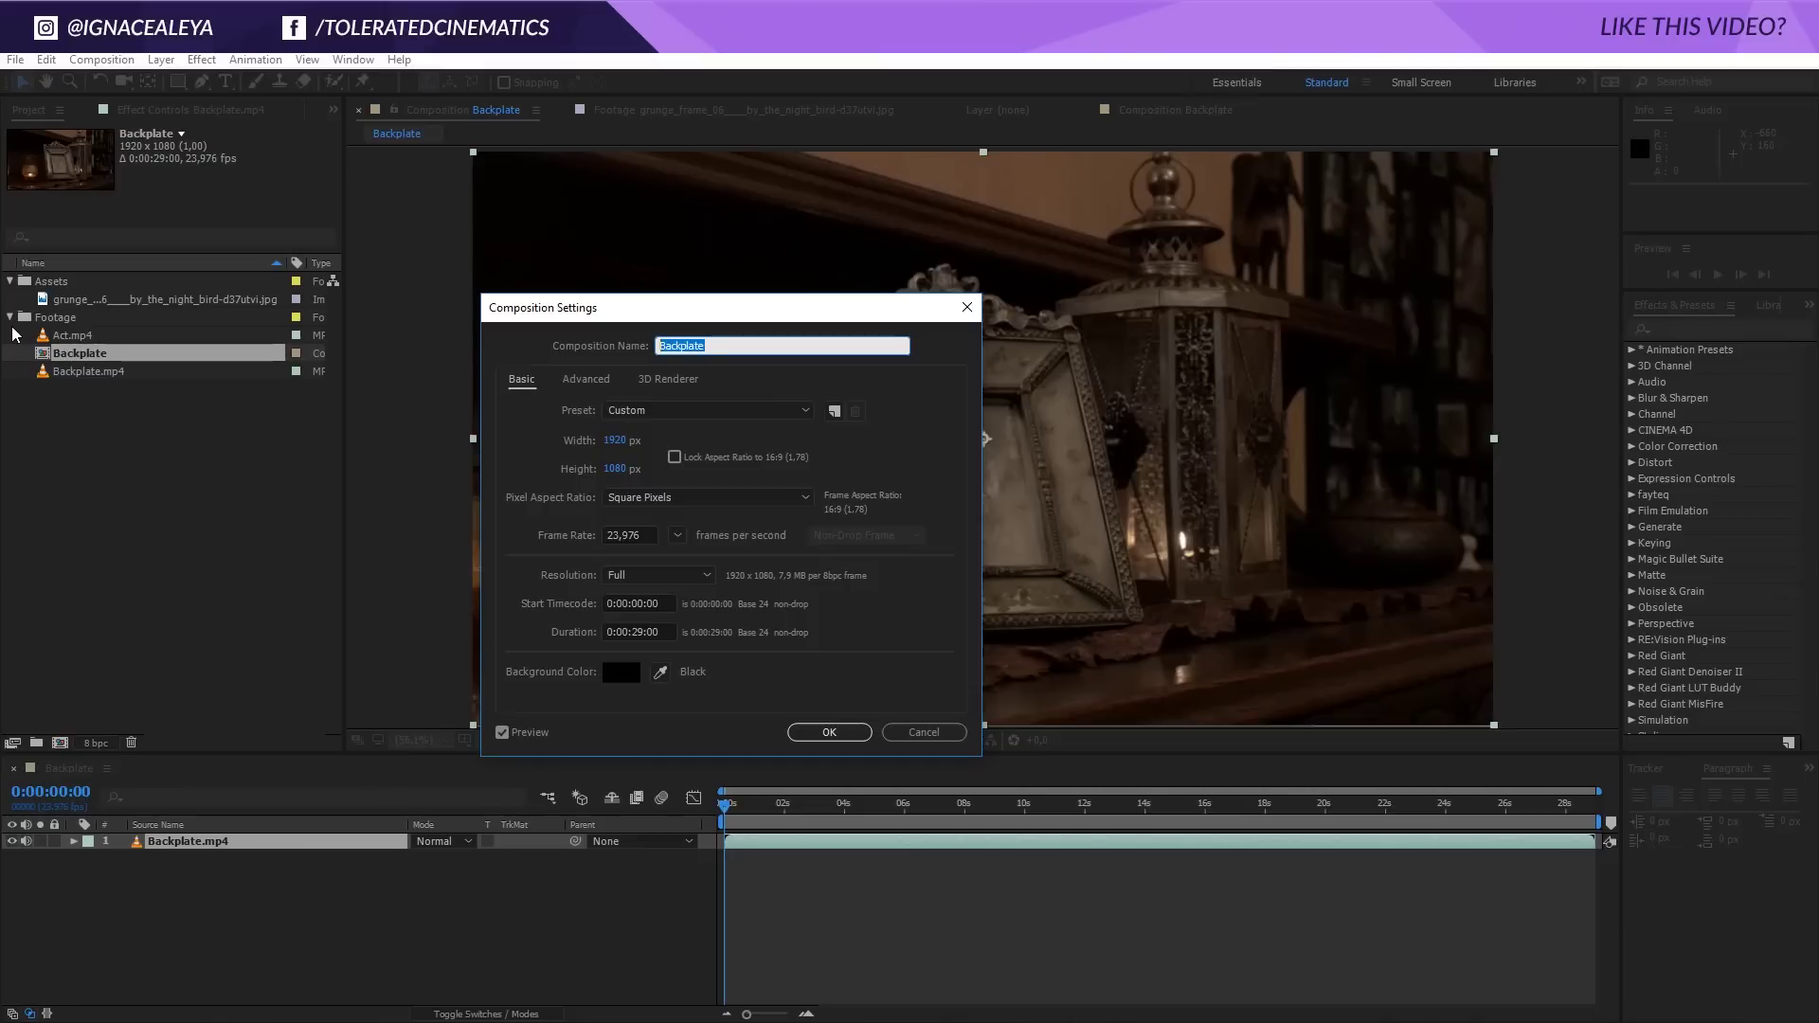
pyautogui.write('Main Comp')
pyautogui.click(804, 741)
# Step: Apply fayteq fayIN to the Backplate.mp4 layer and select Main Comp in the Control Center
pyautogui.moveTo(748, 805); pyautogui.dragTo(1014, 806)
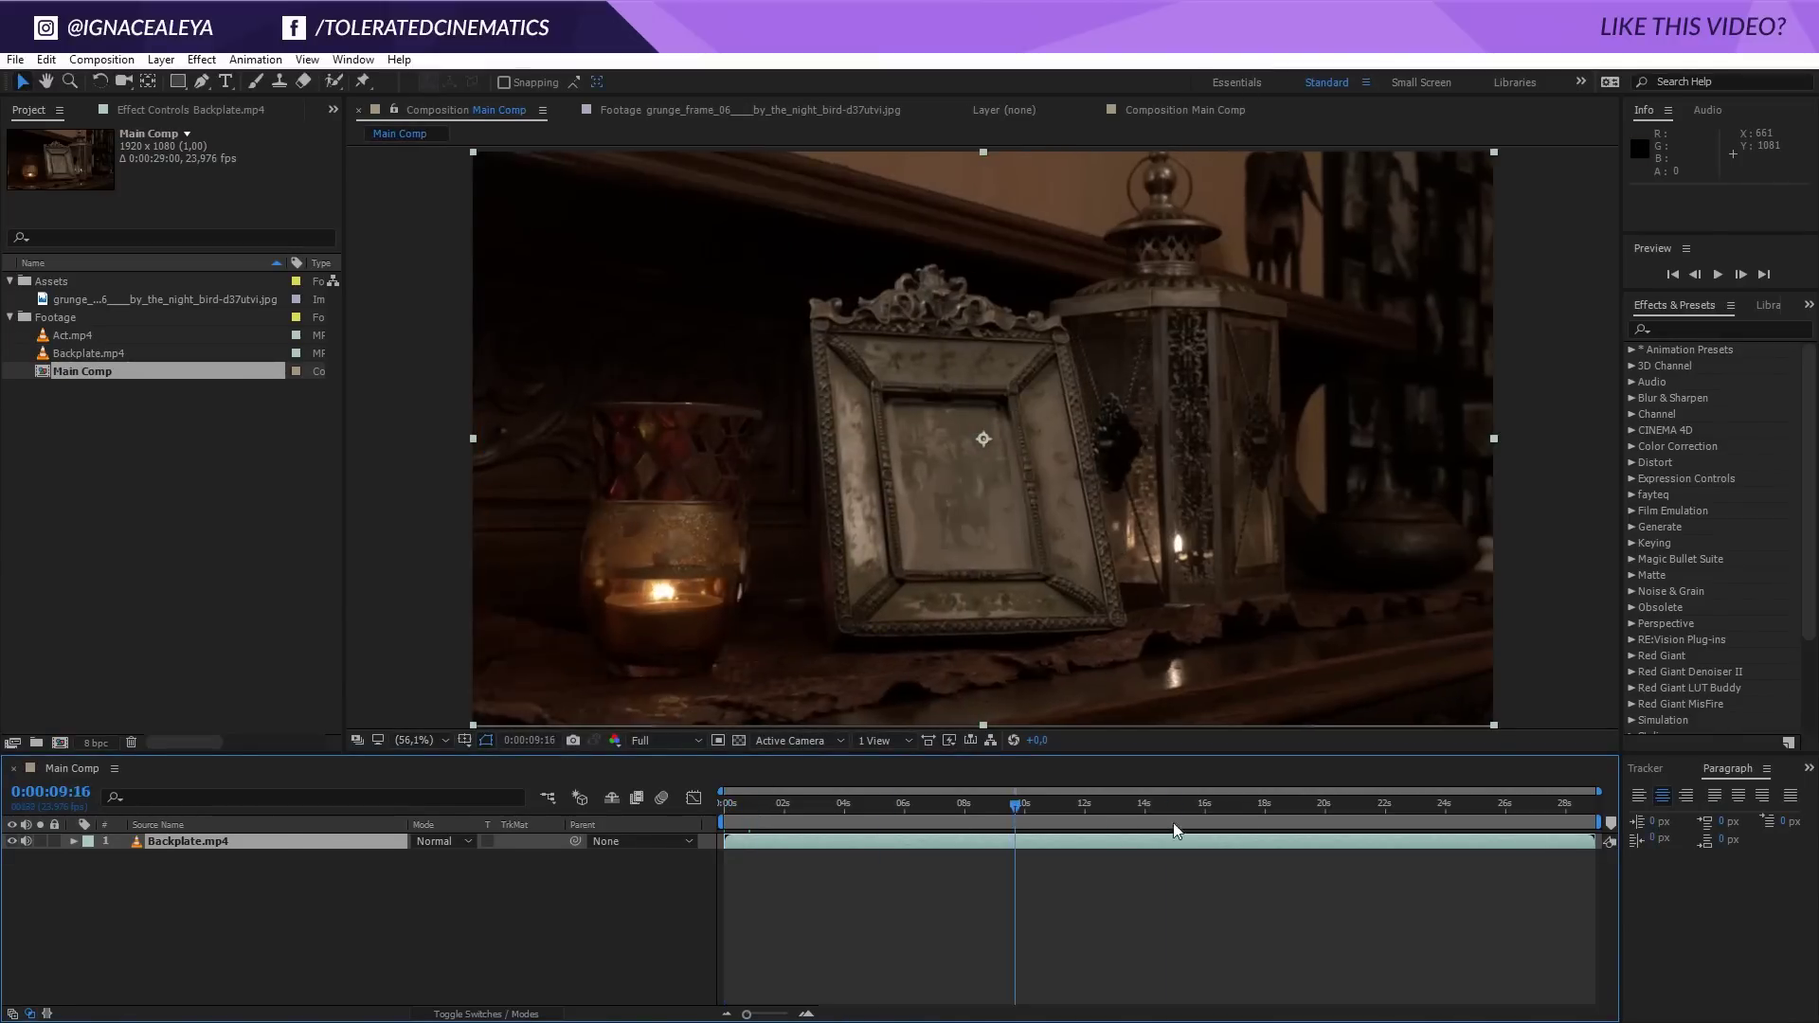
pyautogui.moveTo(1175, 806); pyautogui.dragTo(652, 873)
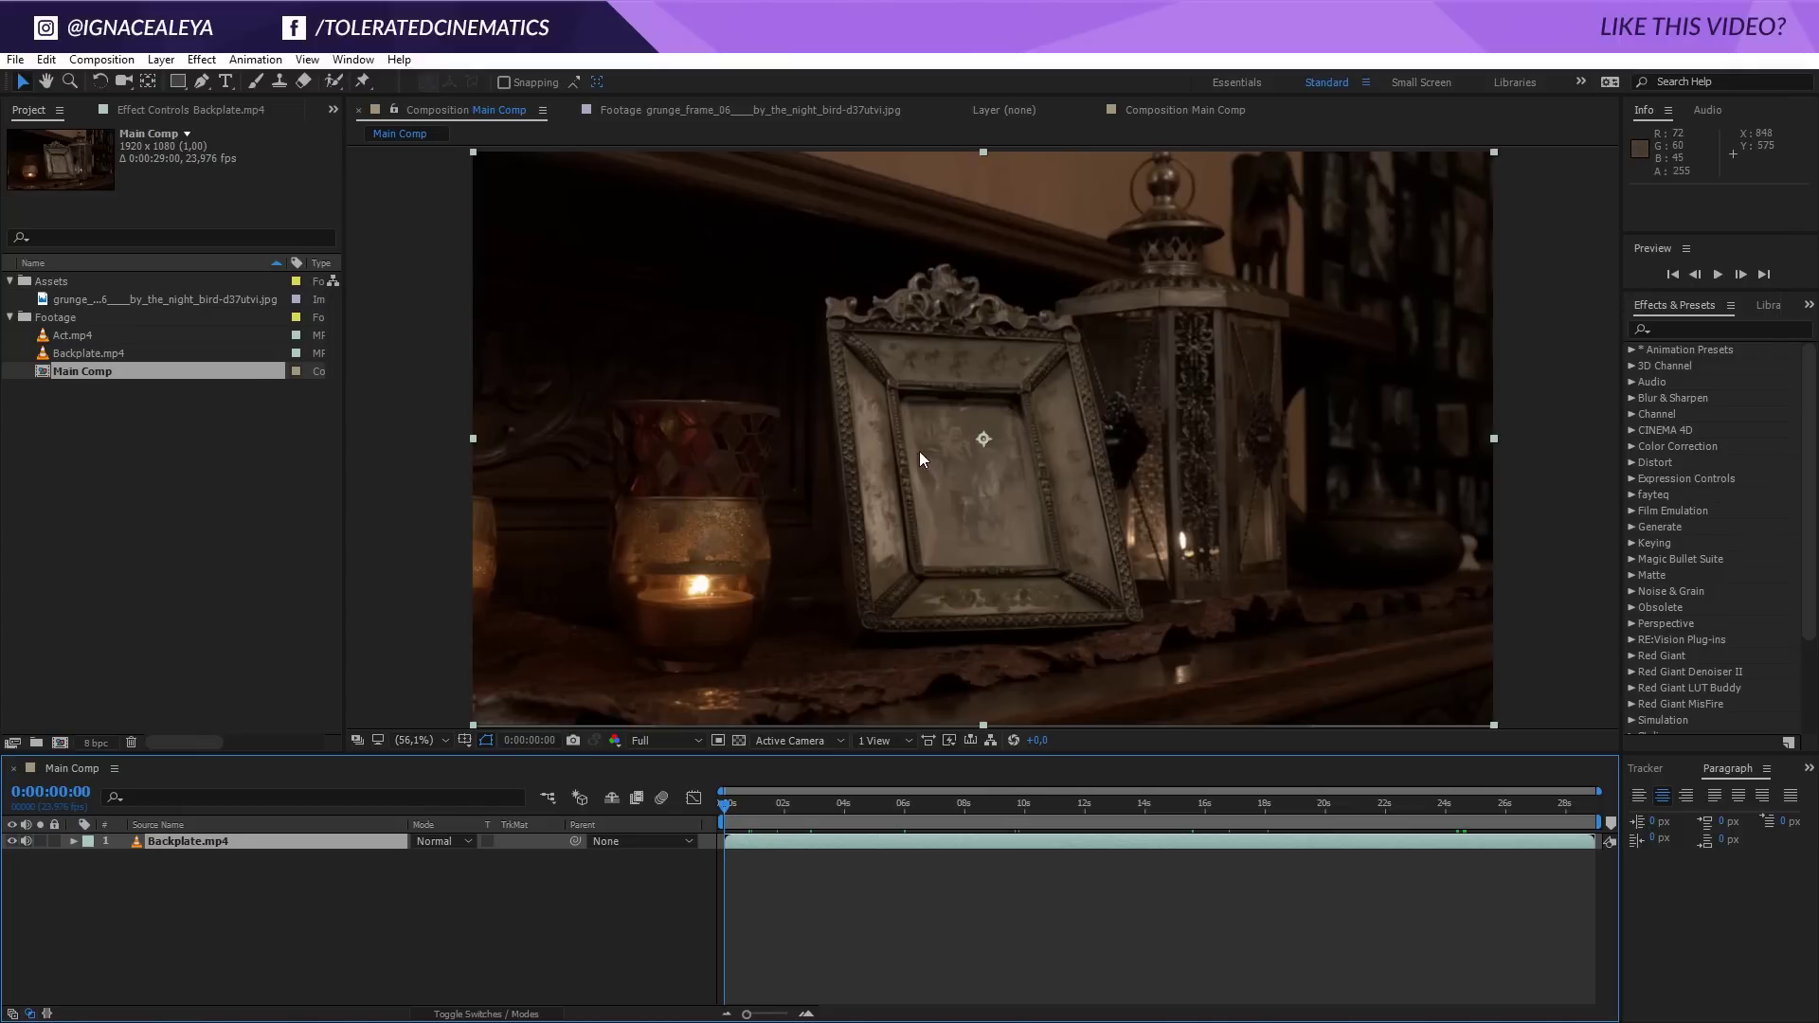
pyautogui.click(200, 61)
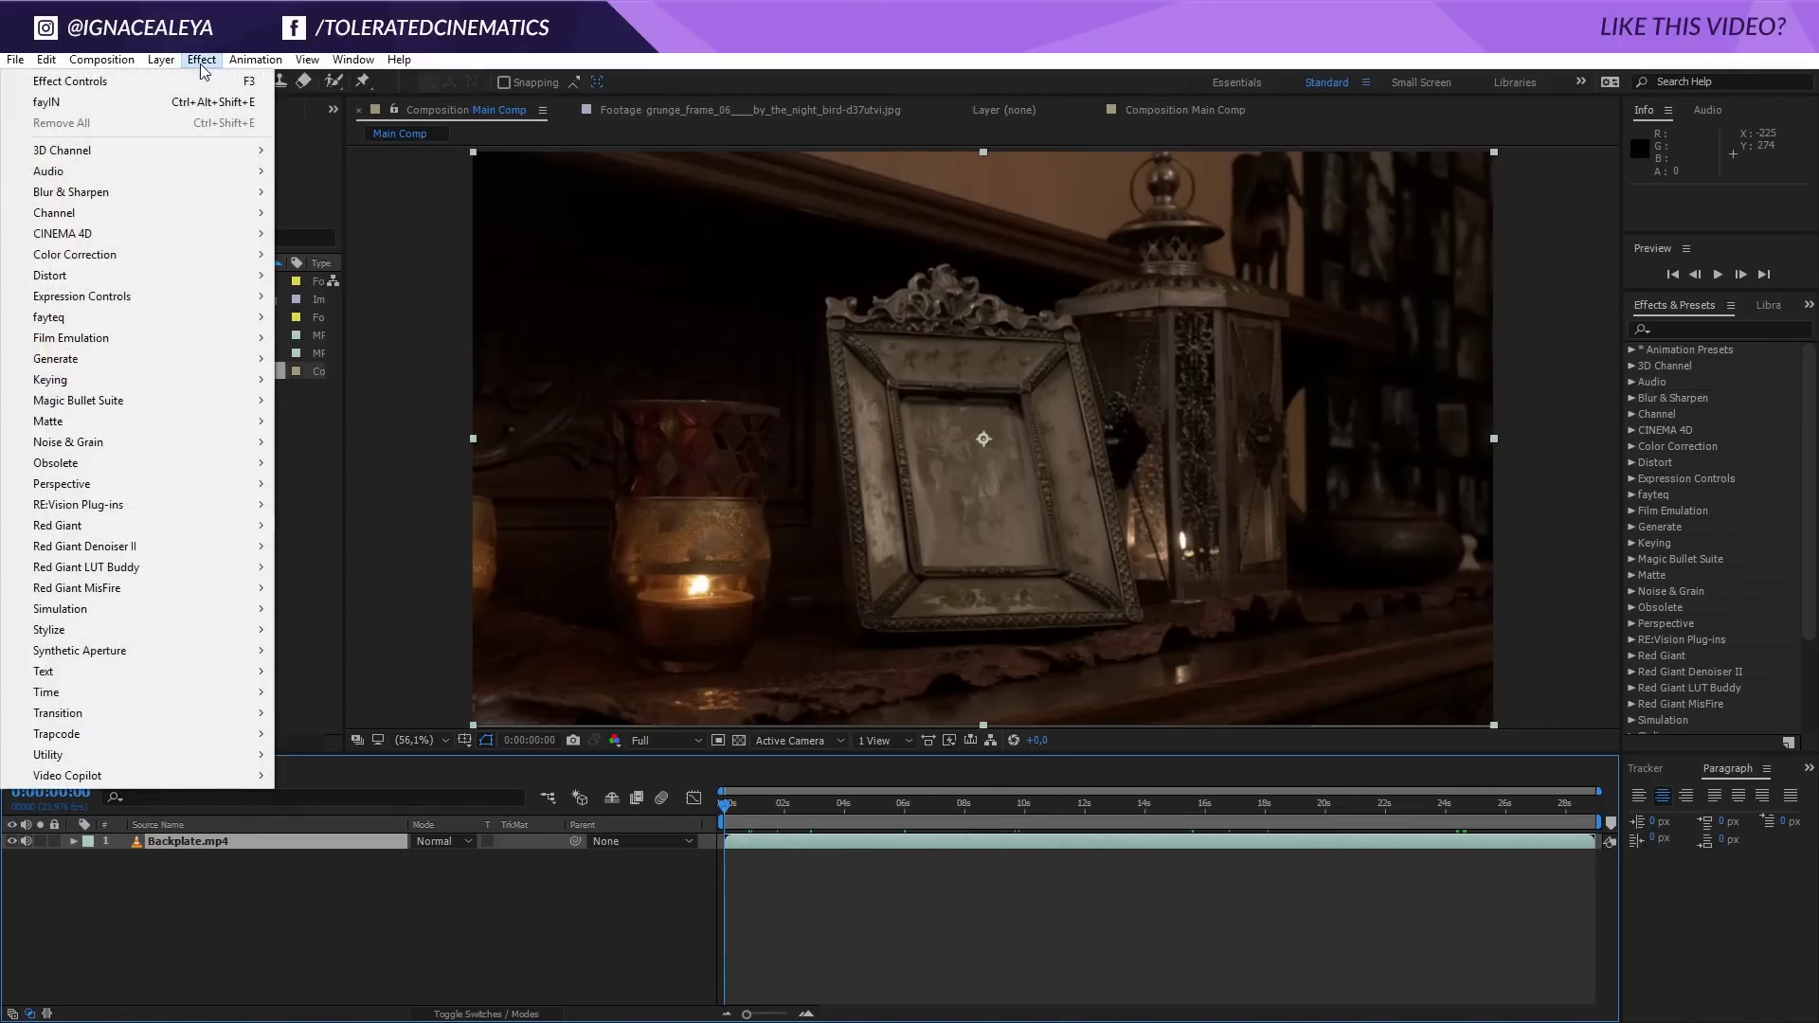
pyautogui.moveTo(115, 387)
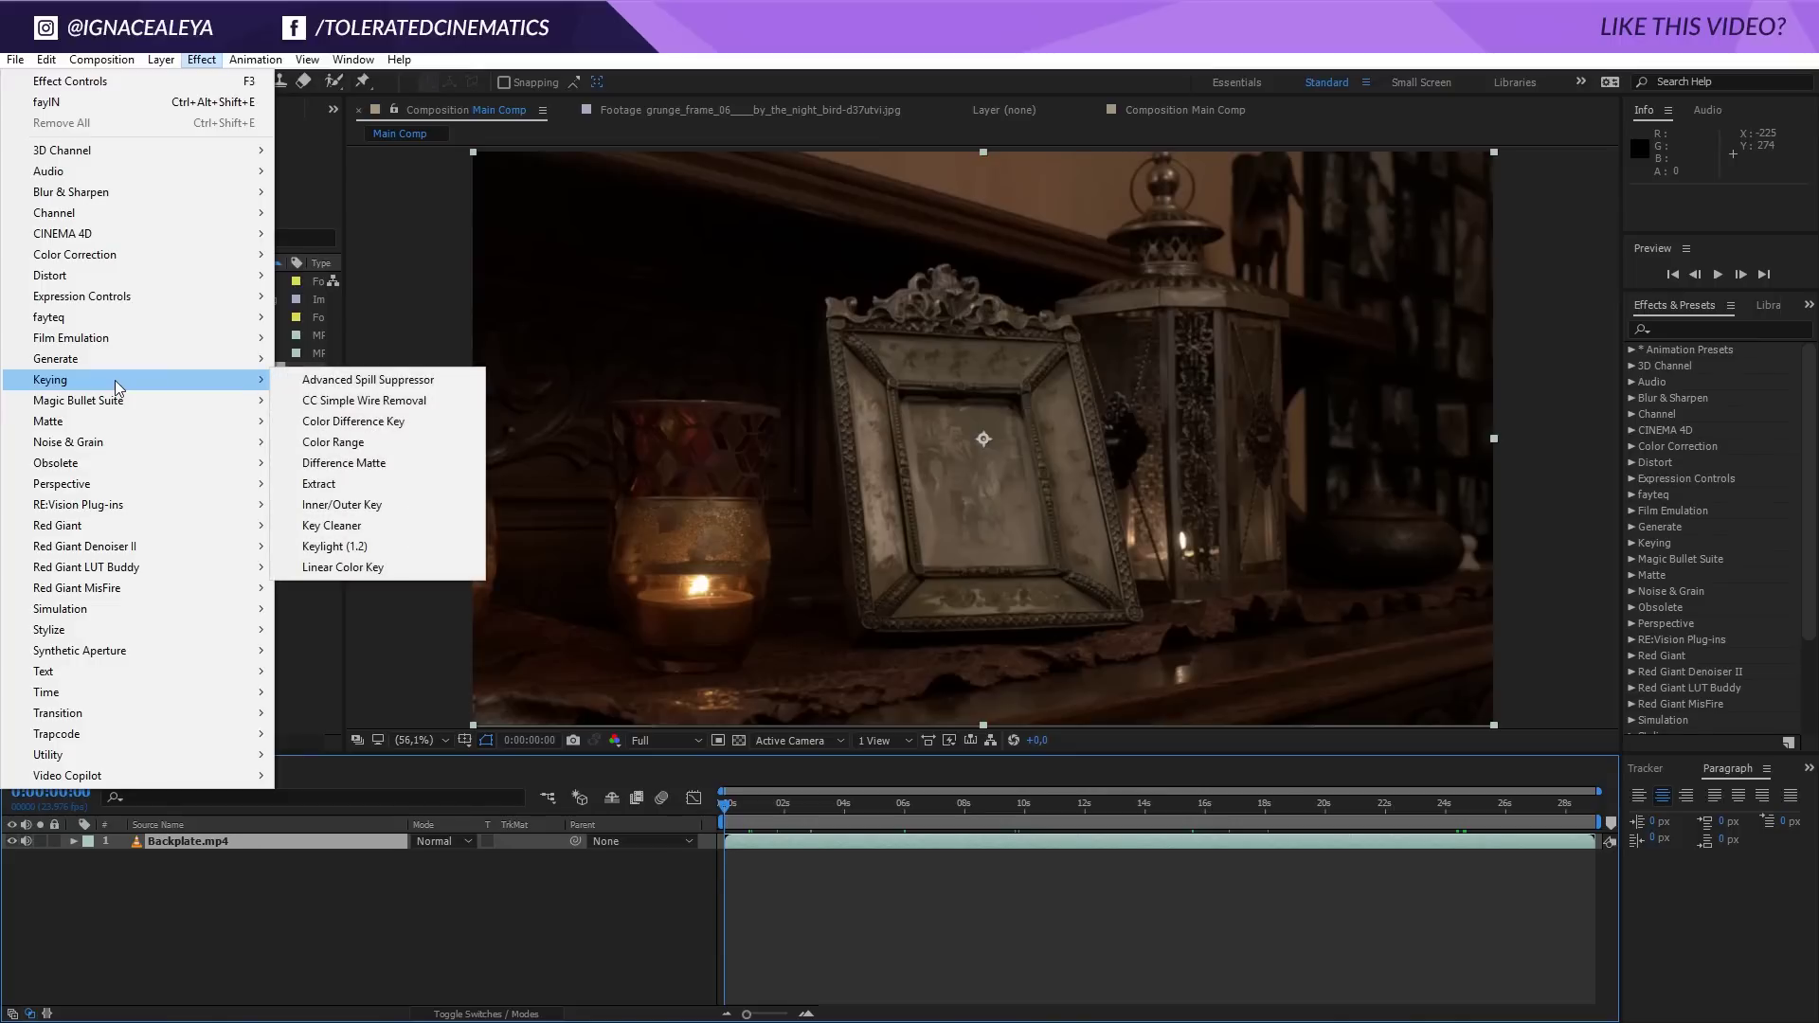
pyautogui.click(162, 178)
pyautogui.click(201, 60)
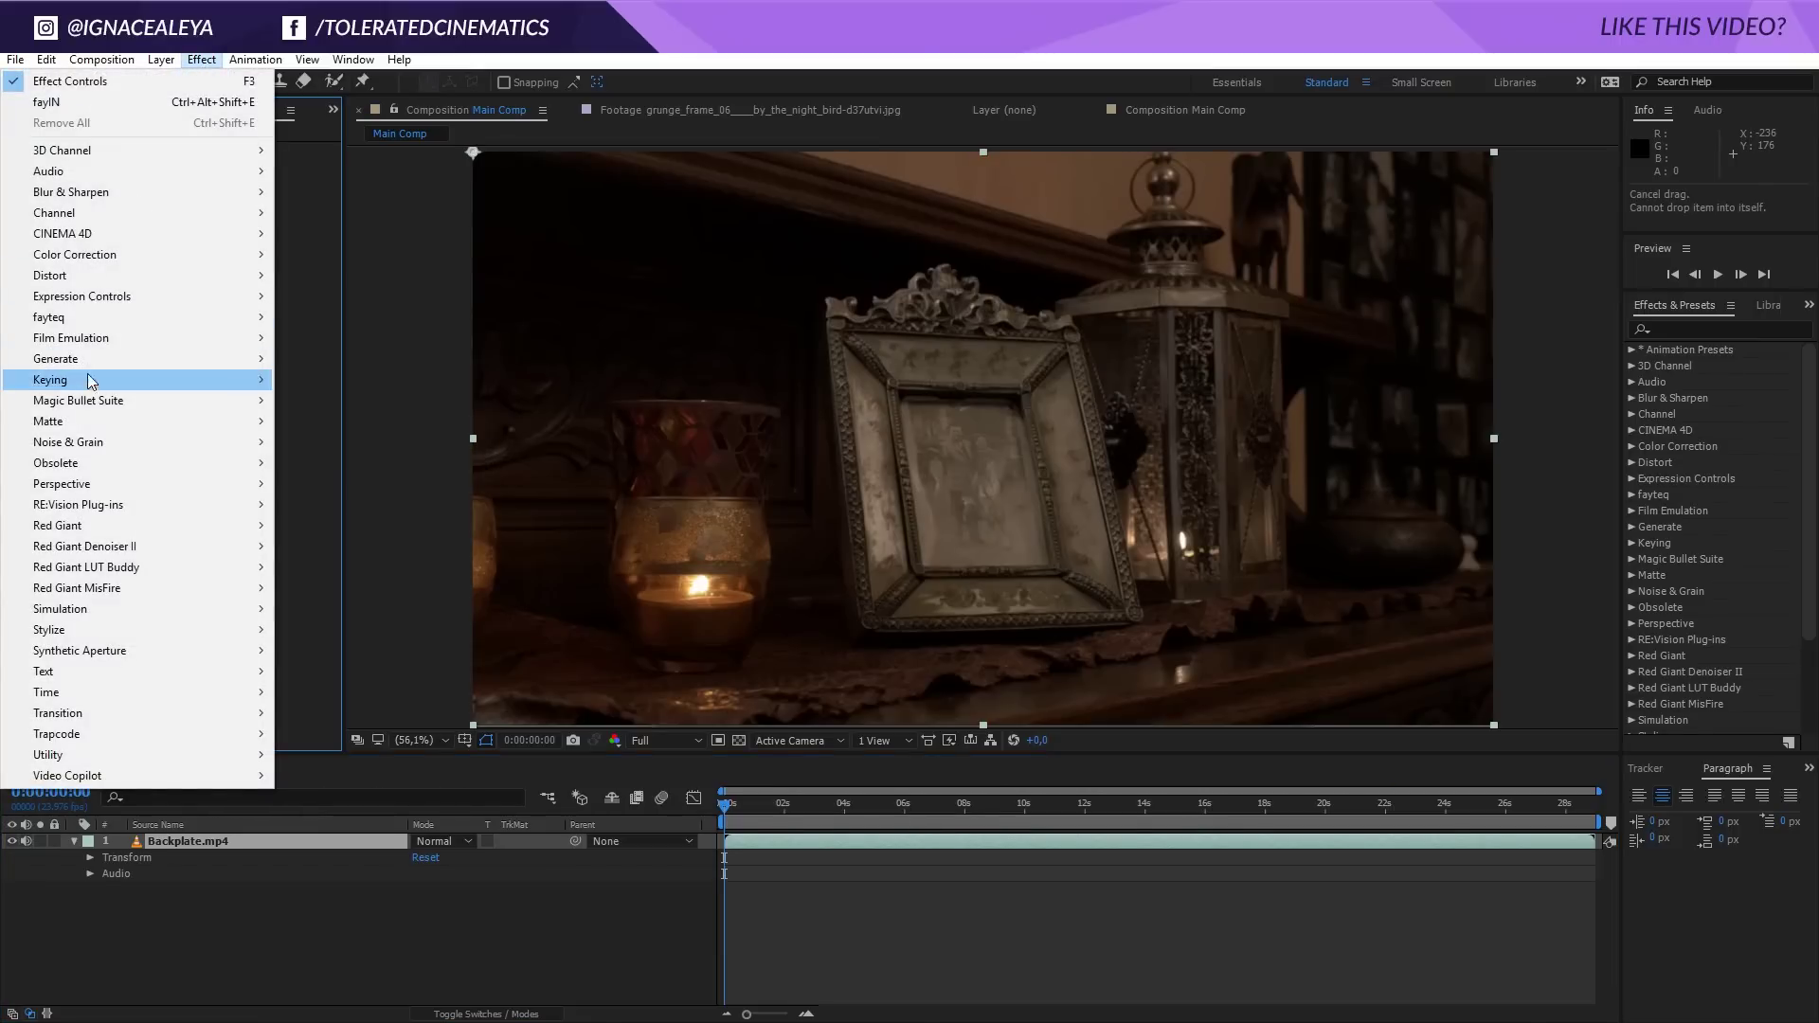
pyautogui.moveTo(120, 318)
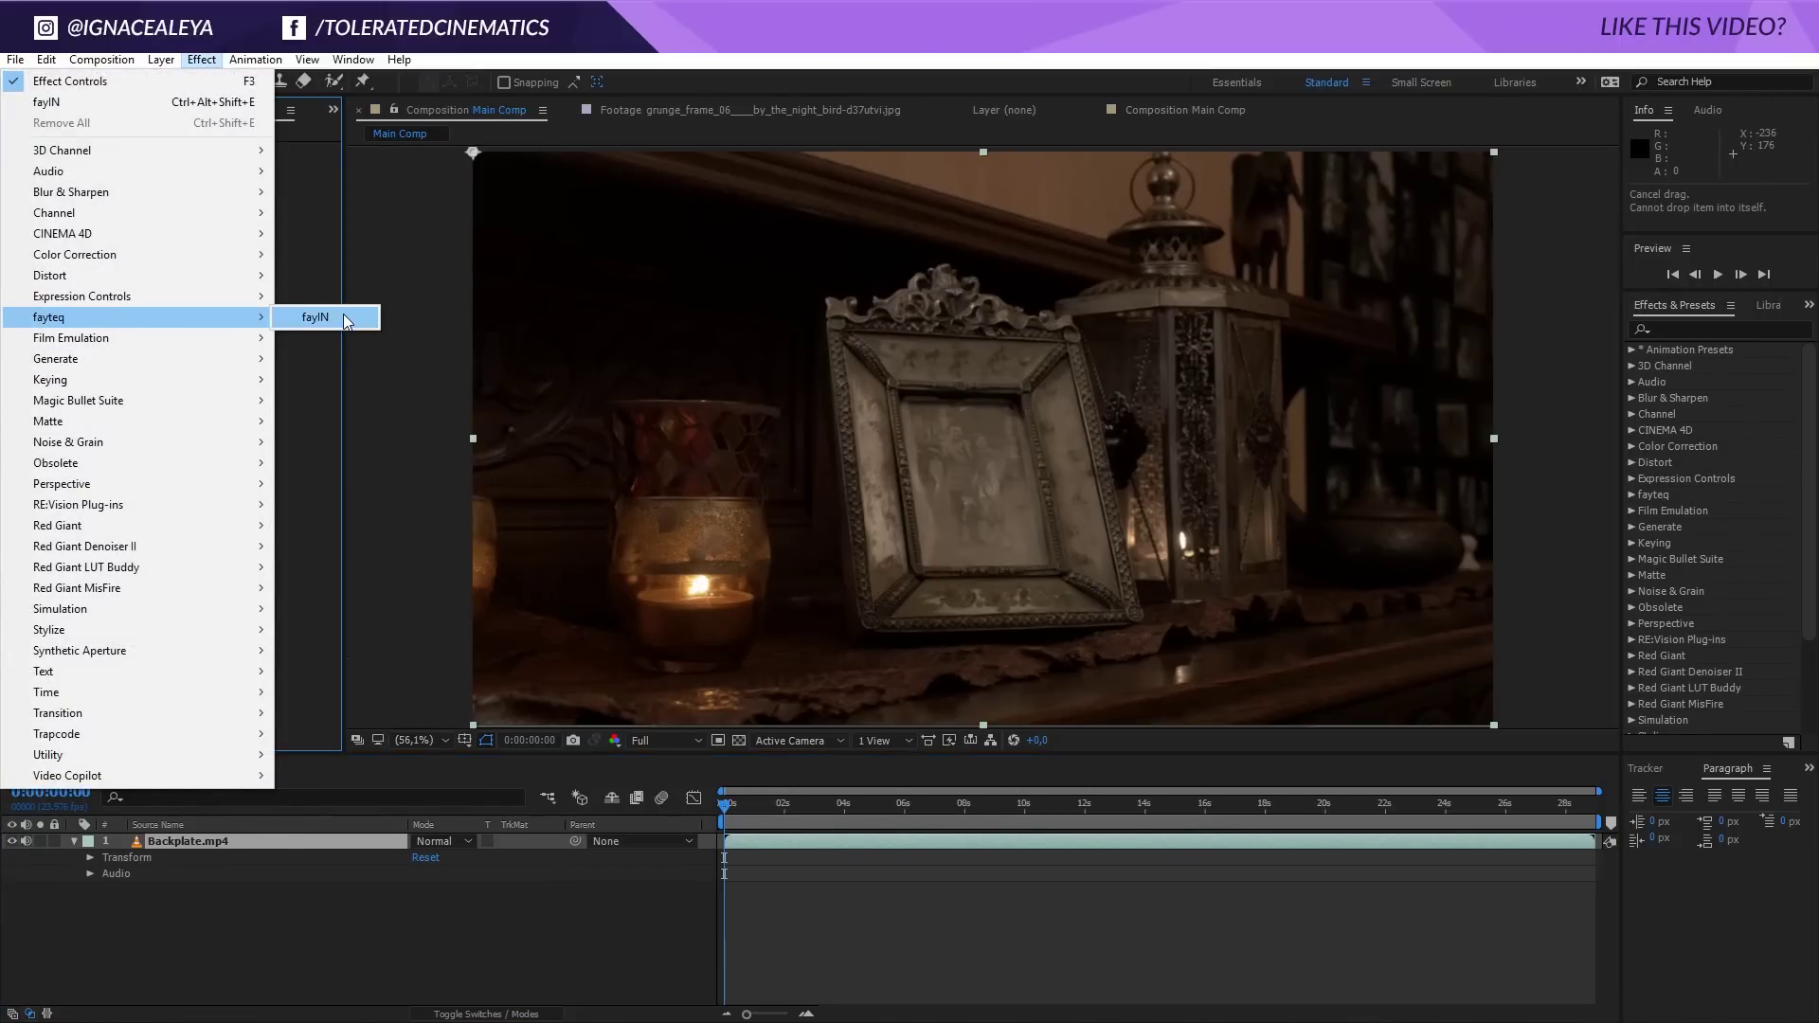
pyautogui.click(346, 321)
pyautogui.click(975, 442)
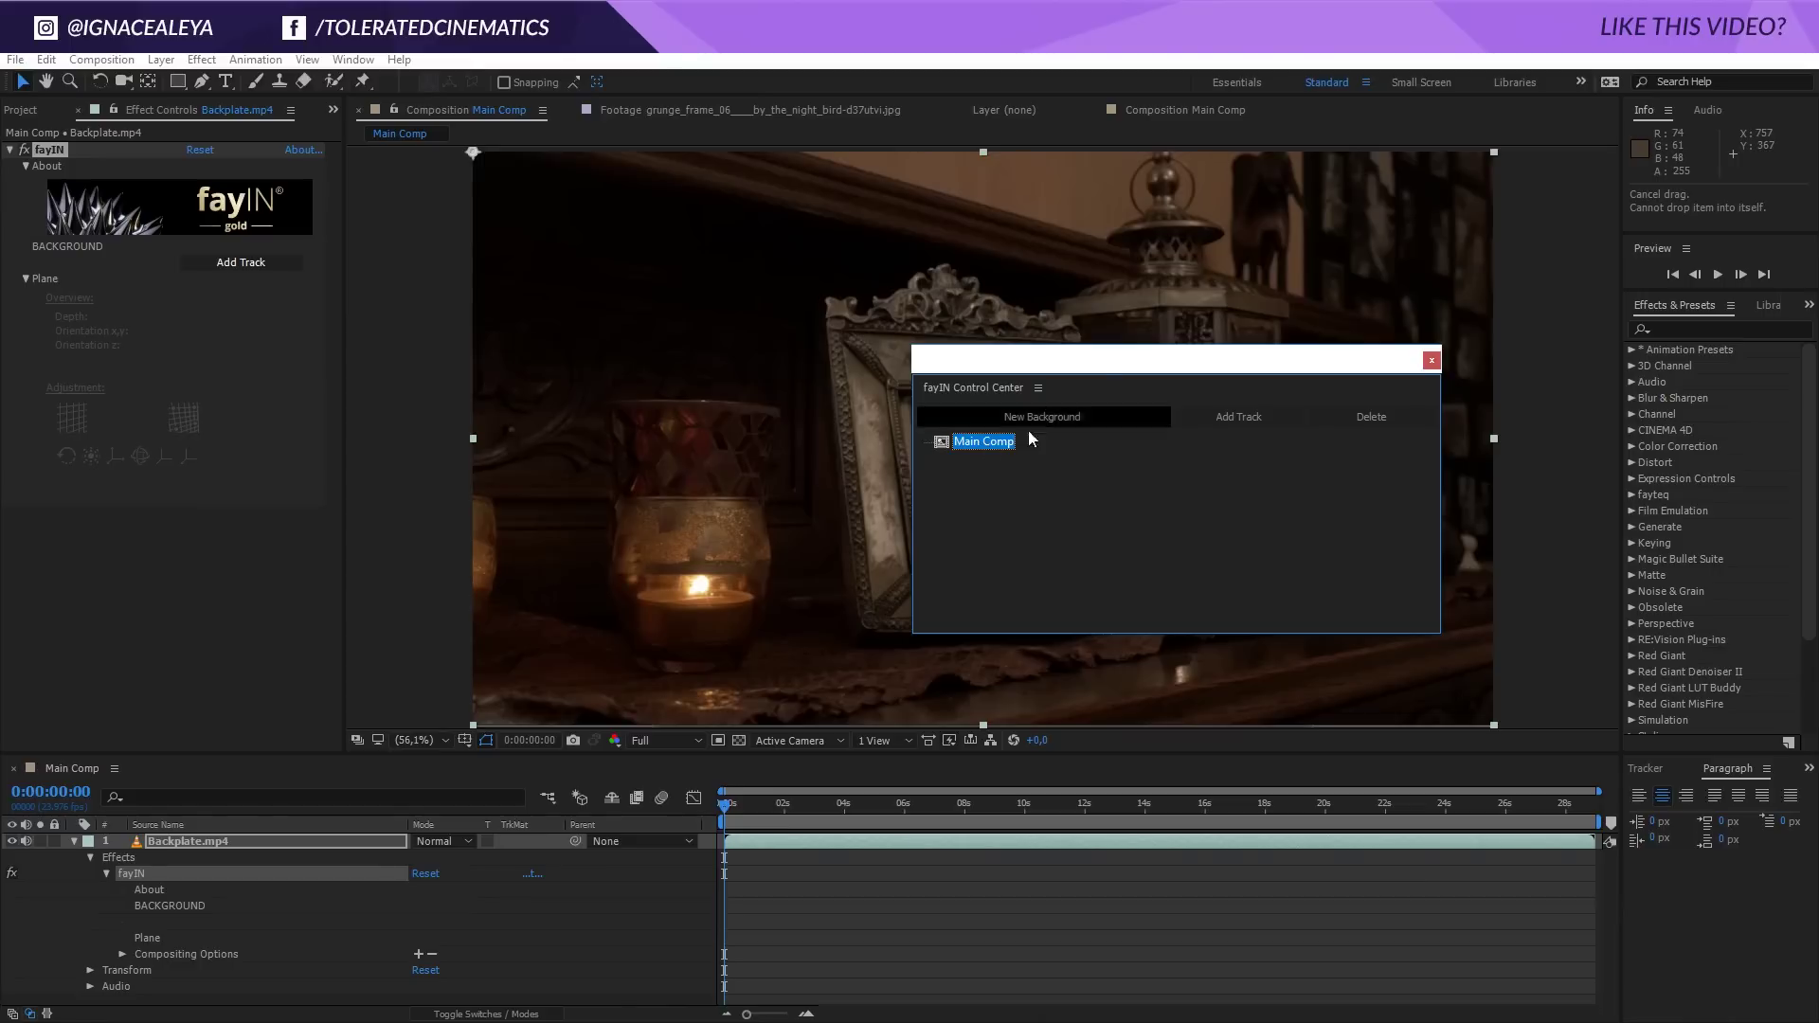
# Step: Add Track 1 to Main Comp using Rectangle Region tracking and outline the framed picture
pyautogui.rightClick(991, 441)
pyautogui.click(1036, 447)
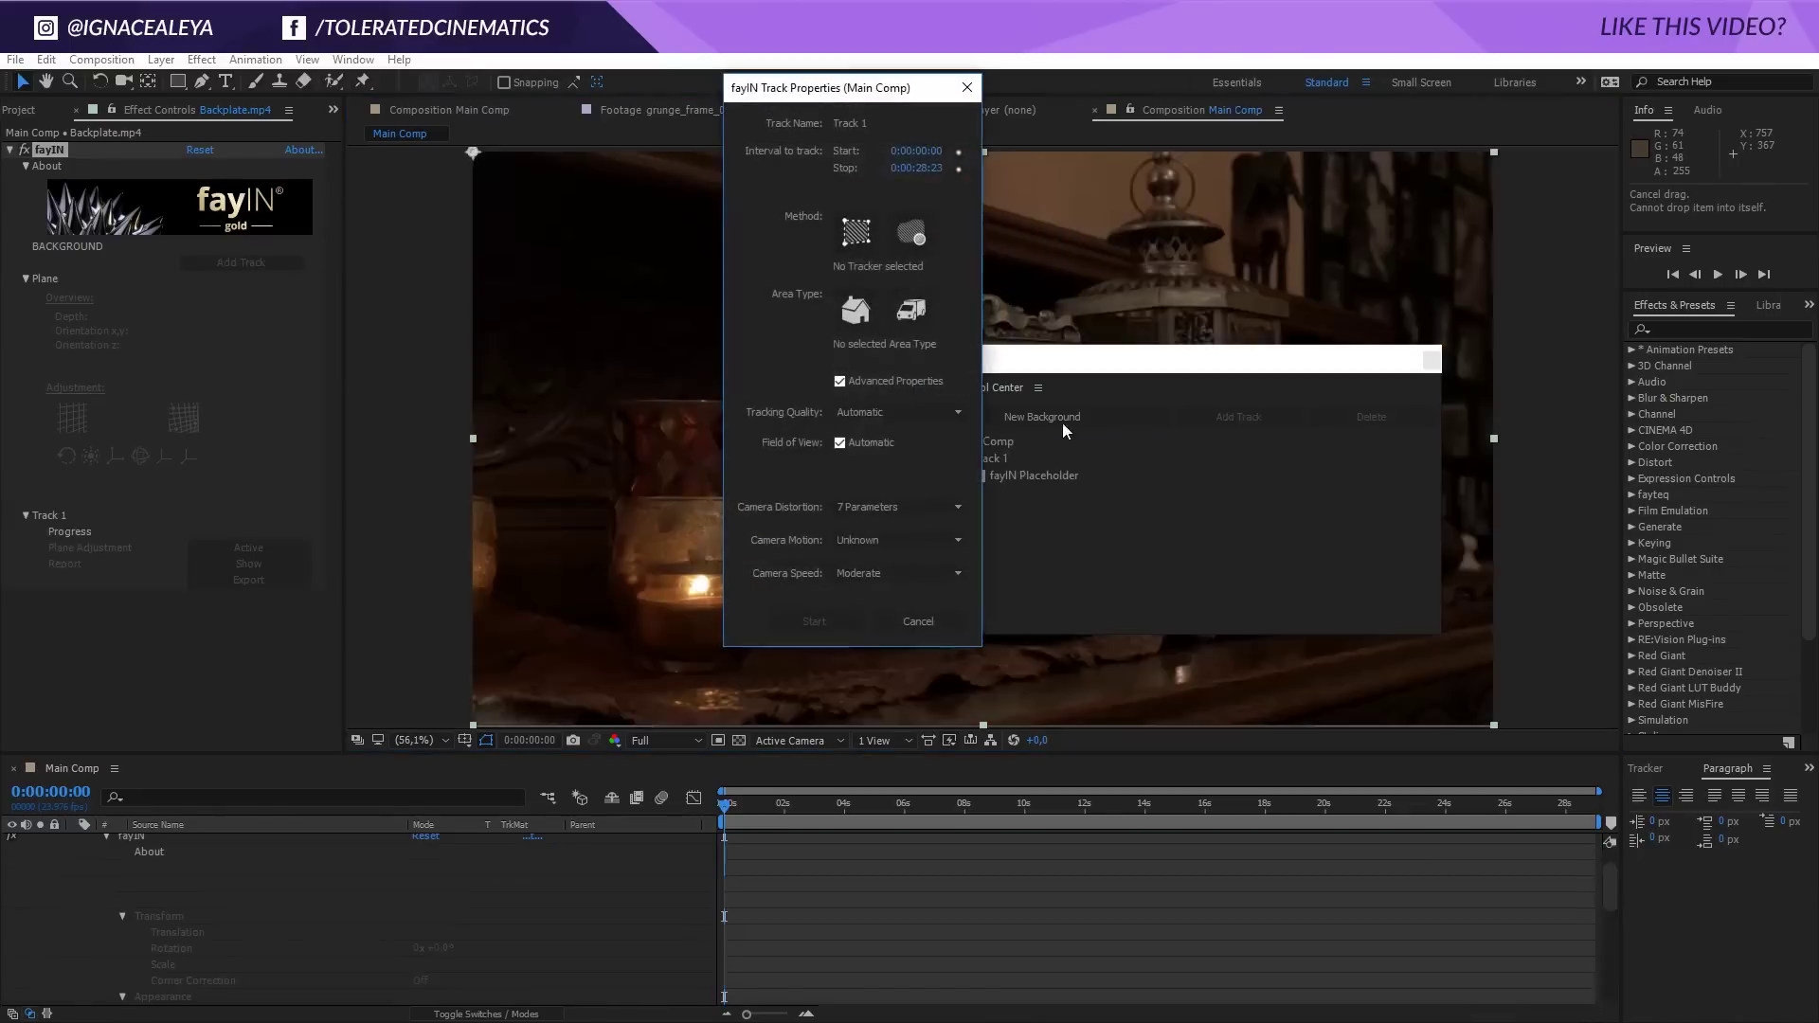
pyautogui.moveTo(786, 85); pyautogui.dragTo(1515, 166)
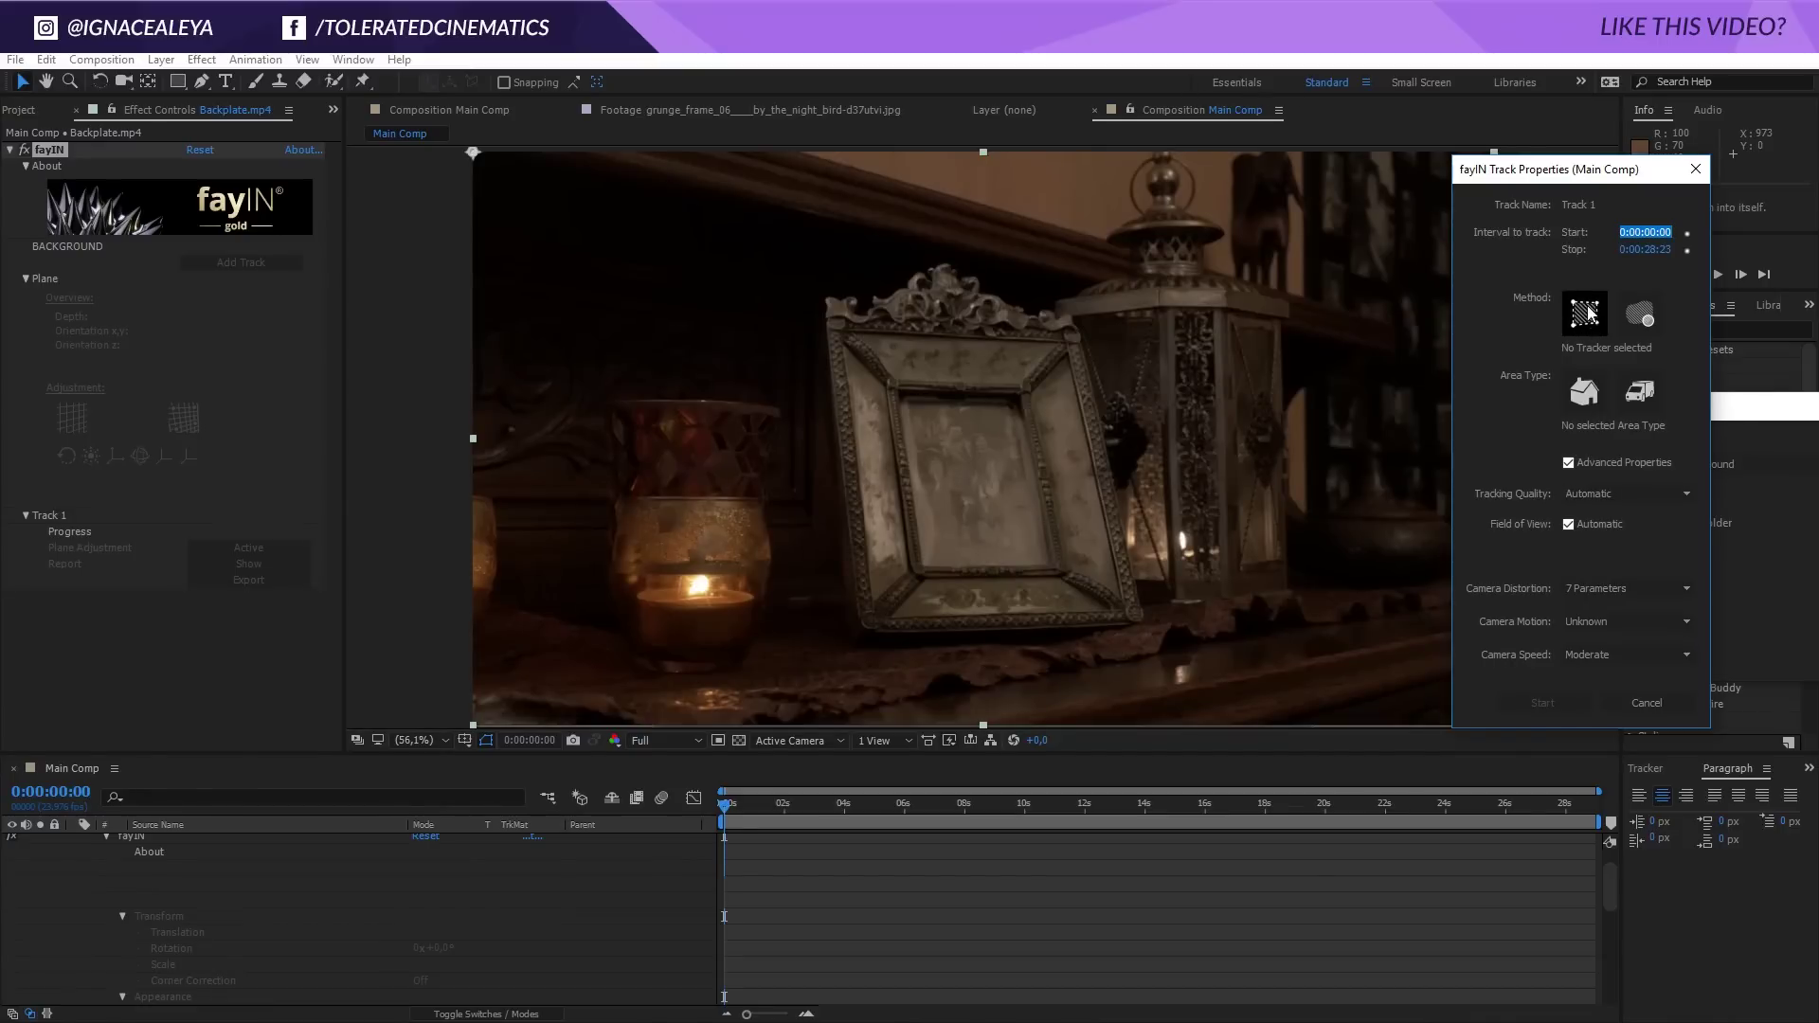
pyautogui.click(1585, 317)
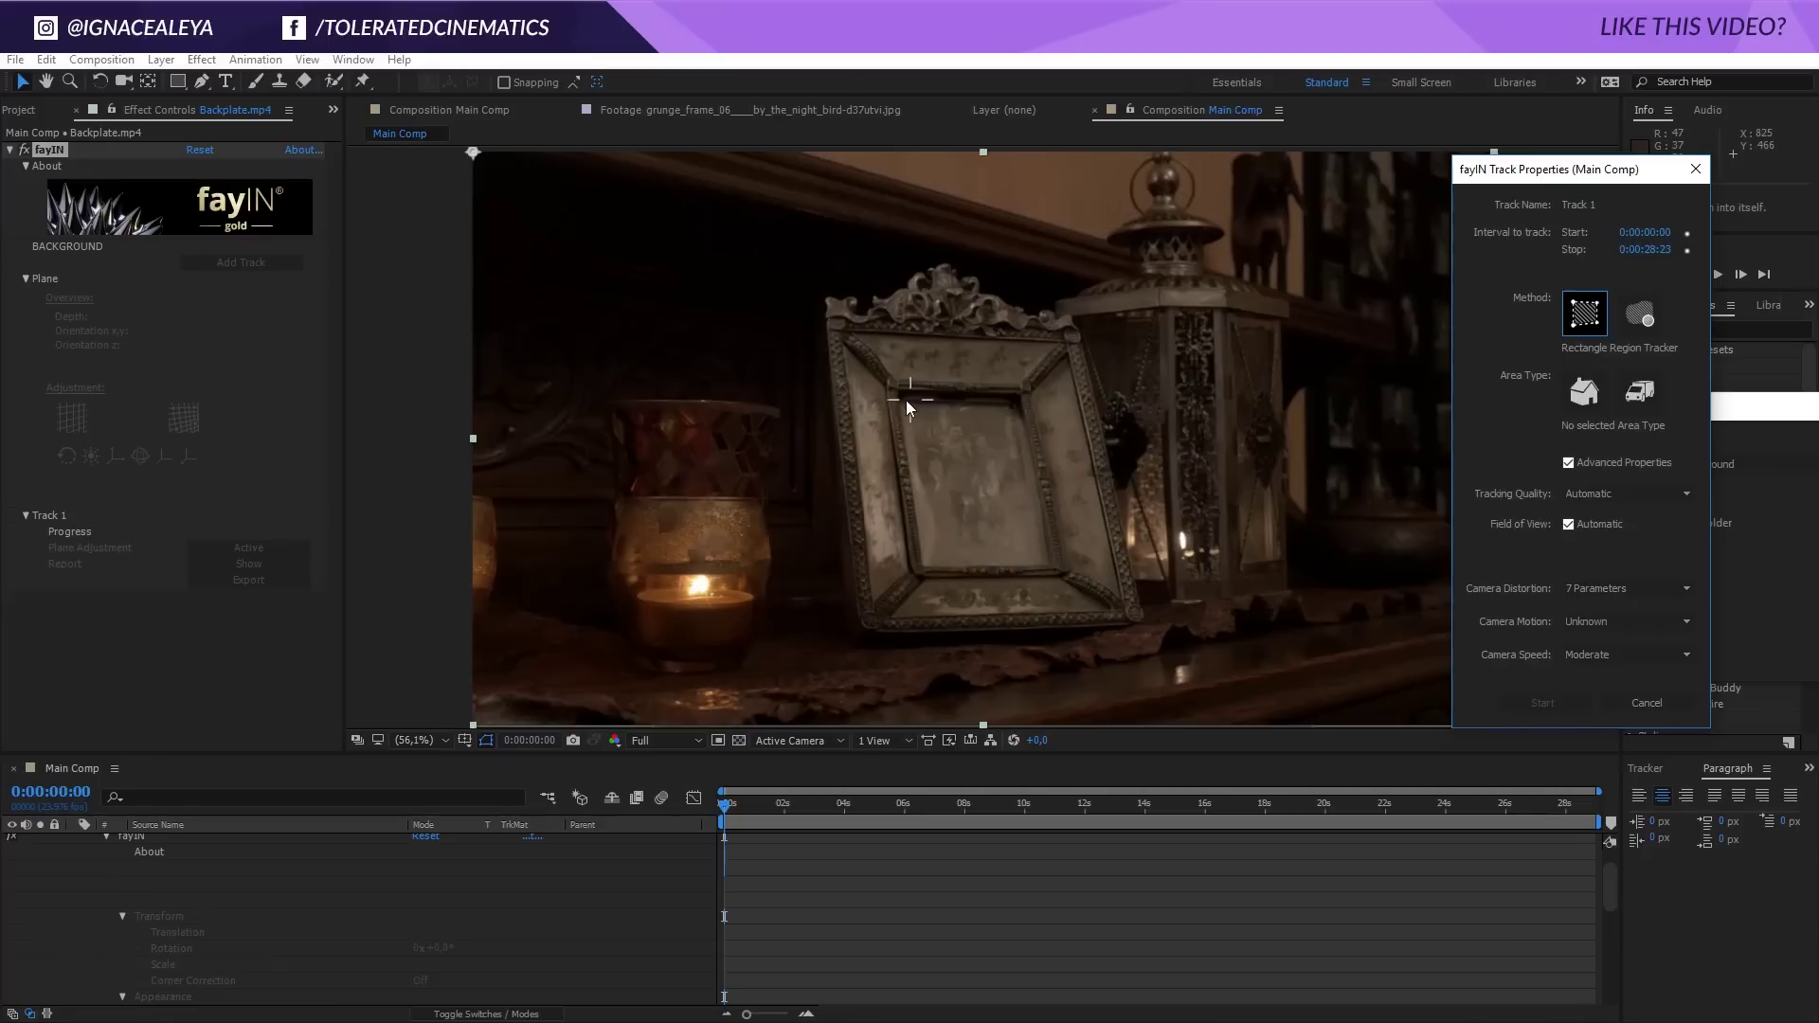
pyautogui.moveTo(904, 400); pyautogui.dragTo(934, 570)
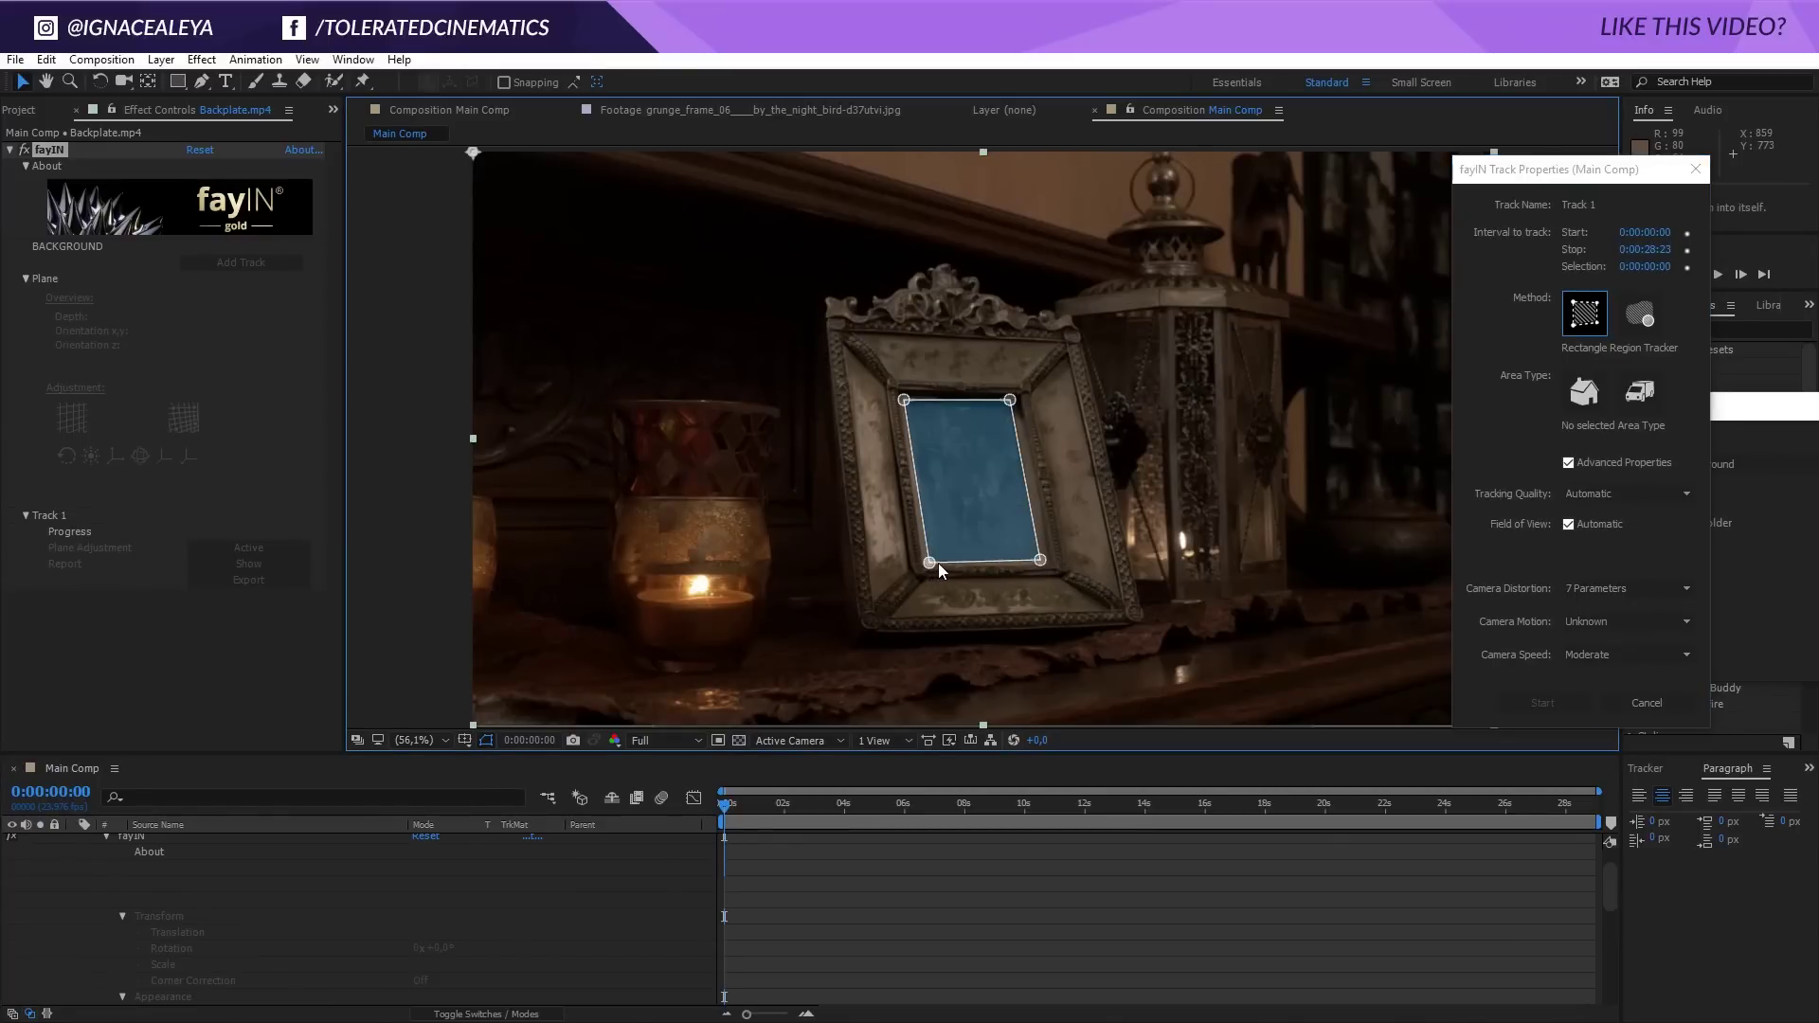
# Step: Fit all four corners of the tracking shape to the frame's inner glass, then zoom to 50%
pyautogui.scroll(6, 955, 484)
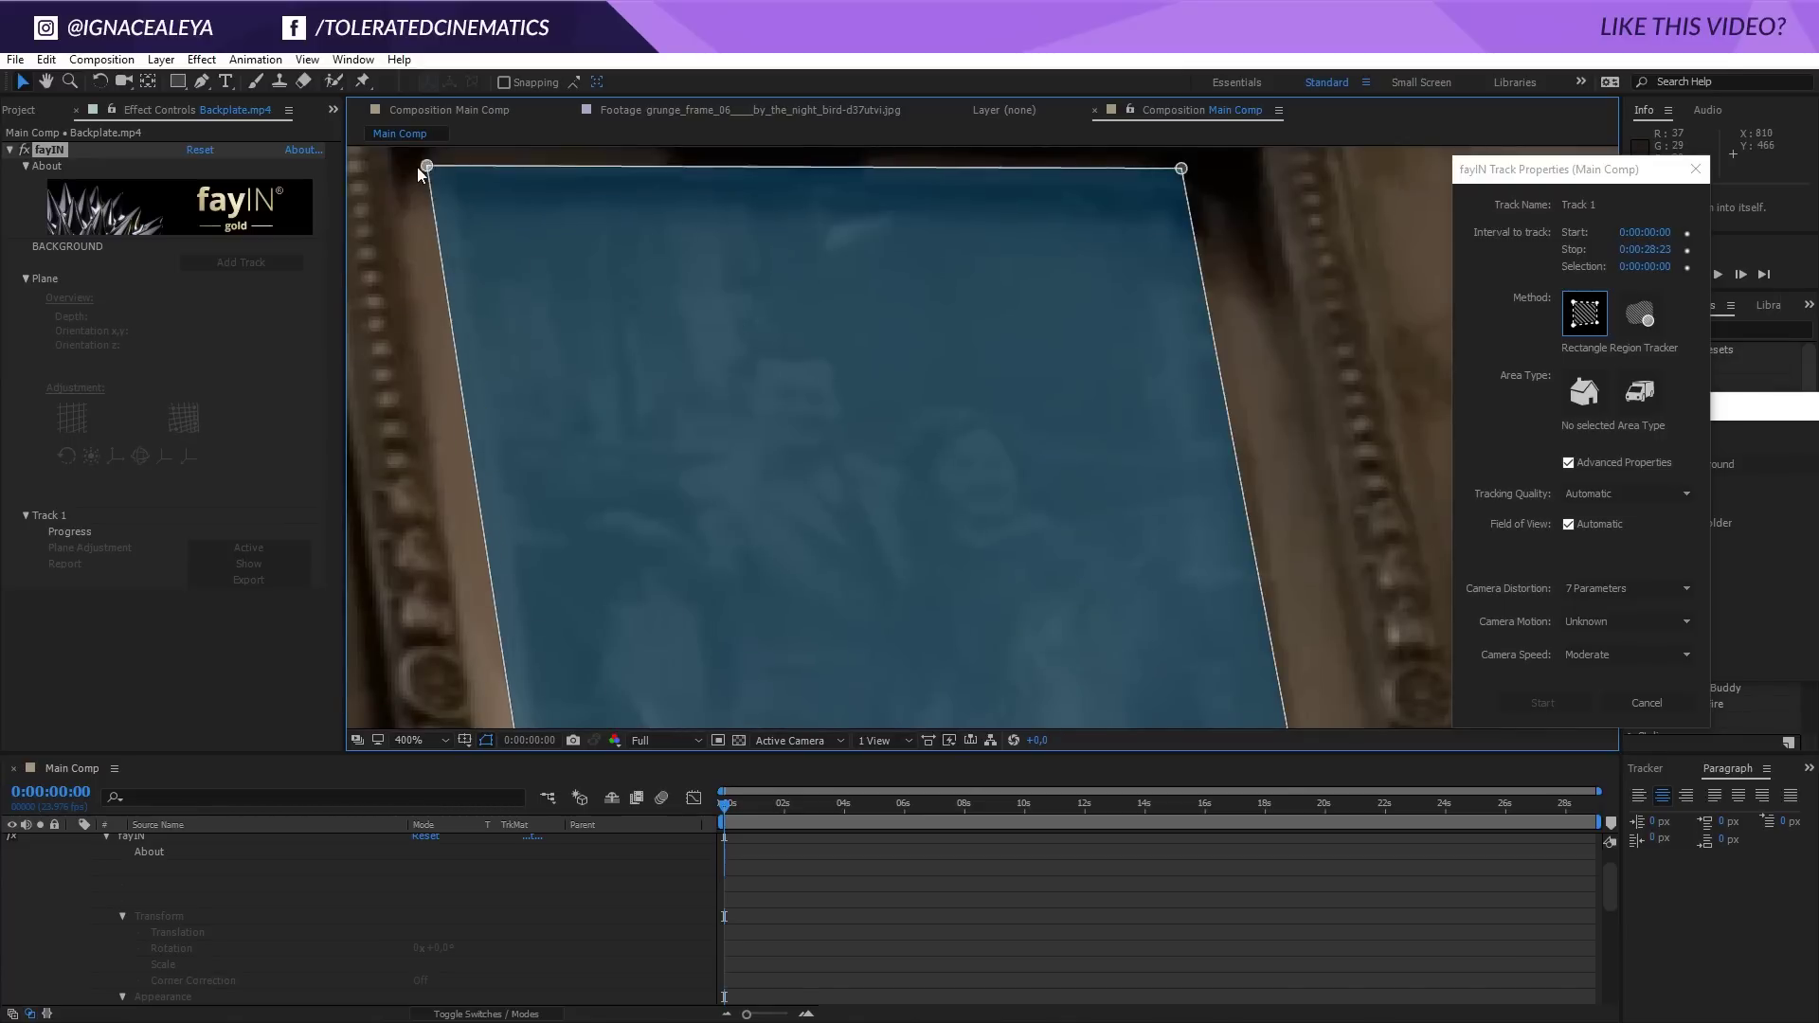
pyautogui.moveTo(424, 171)
pyautogui.mouseDown()
pyautogui.moveTo(508, 252)
pyautogui.moveTo(453, 201)
pyautogui.moveTo(452, 170)
pyautogui.mouseUp()
pyautogui.moveTo(1181, 170)
pyautogui.mouseDown()
pyautogui.moveTo(1097, 258)
pyautogui.moveTo(1203, 182)
pyautogui.mouseUp()
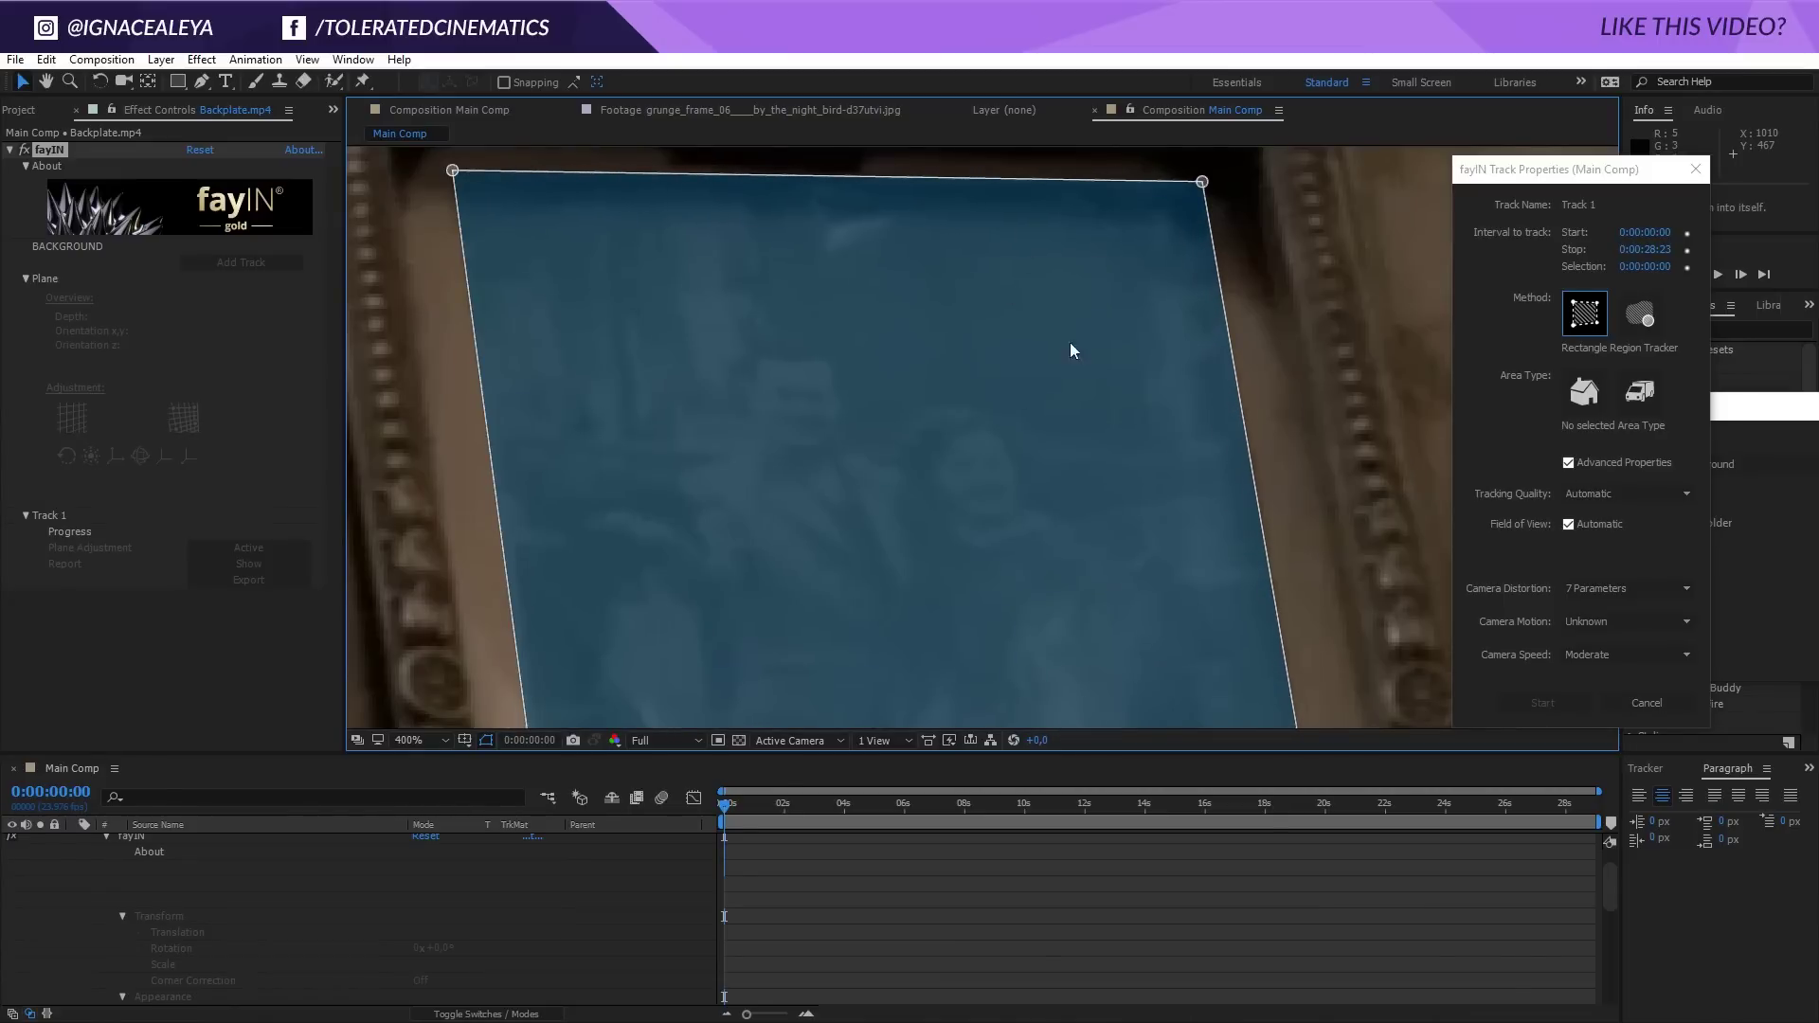
pyautogui.scroll(-5, 1181, 487)
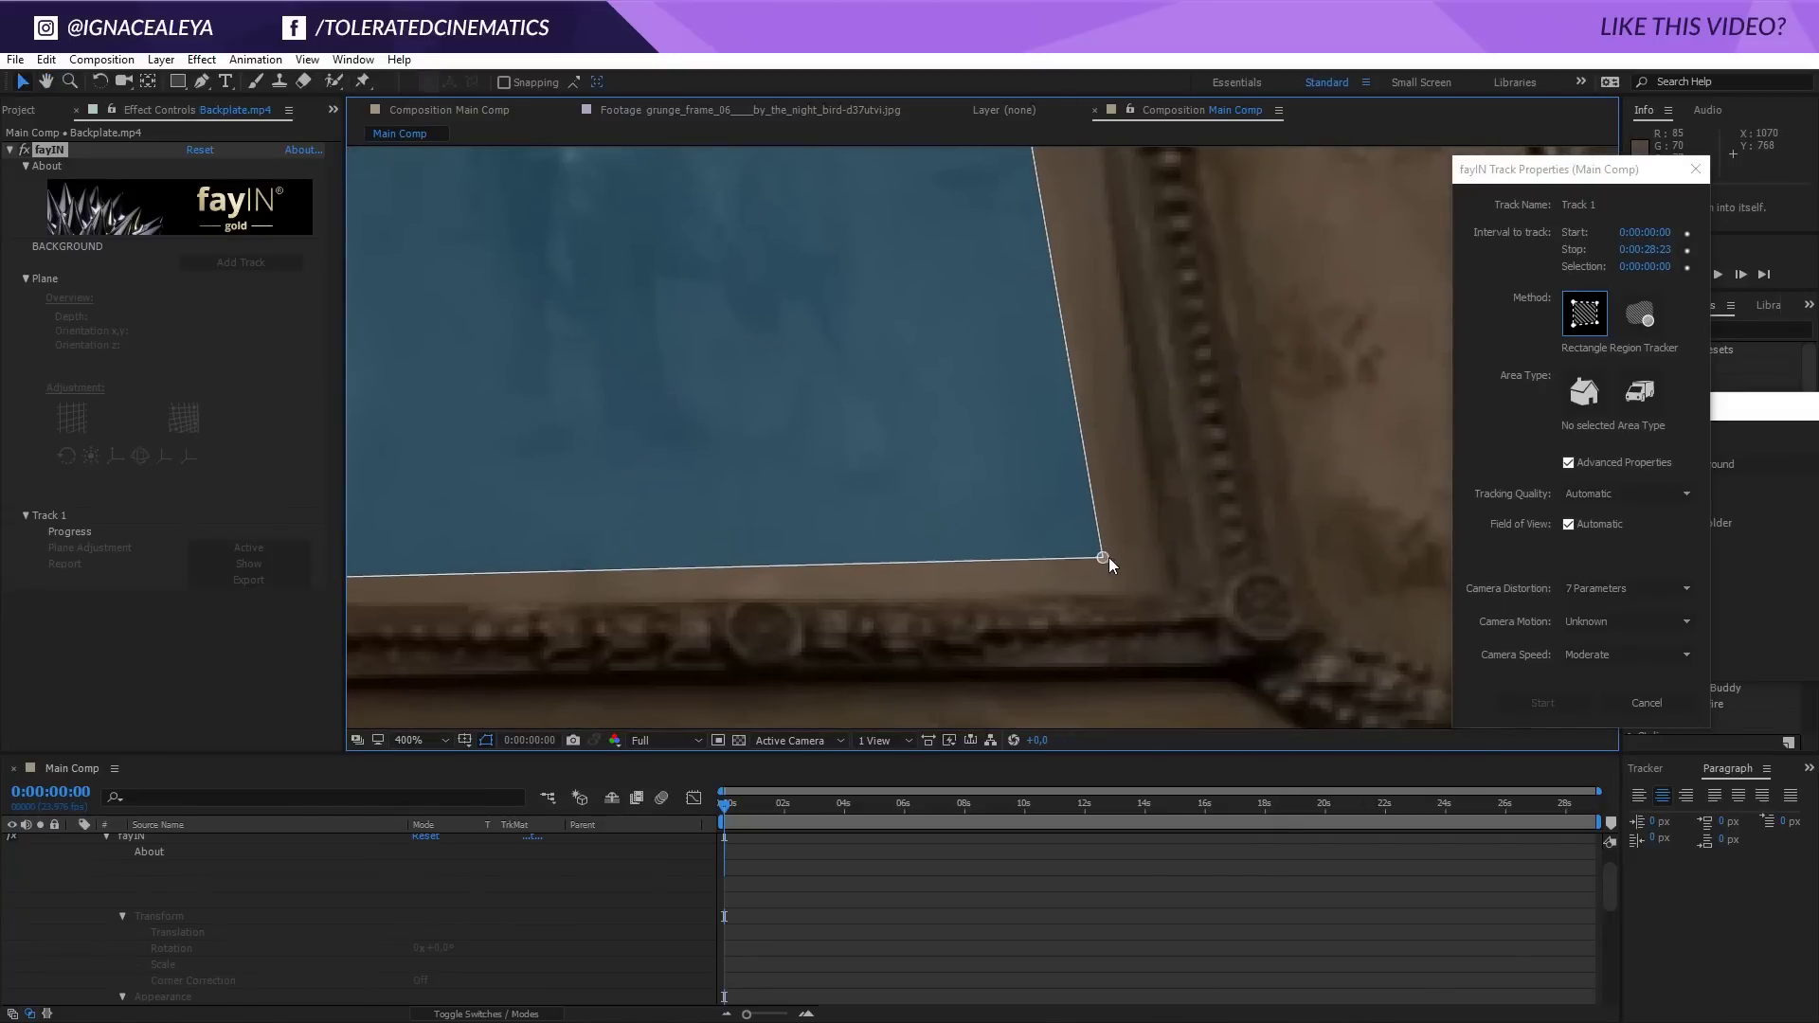
pyautogui.moveTo(1105, 558)
pyautogui.mouseDown()
pyautogui.moveTo(443, 519)
pyautogui.moveTo(1122, 595)
pyautogui.moveTo(1089, 580)
pyautogui.mouseUp()
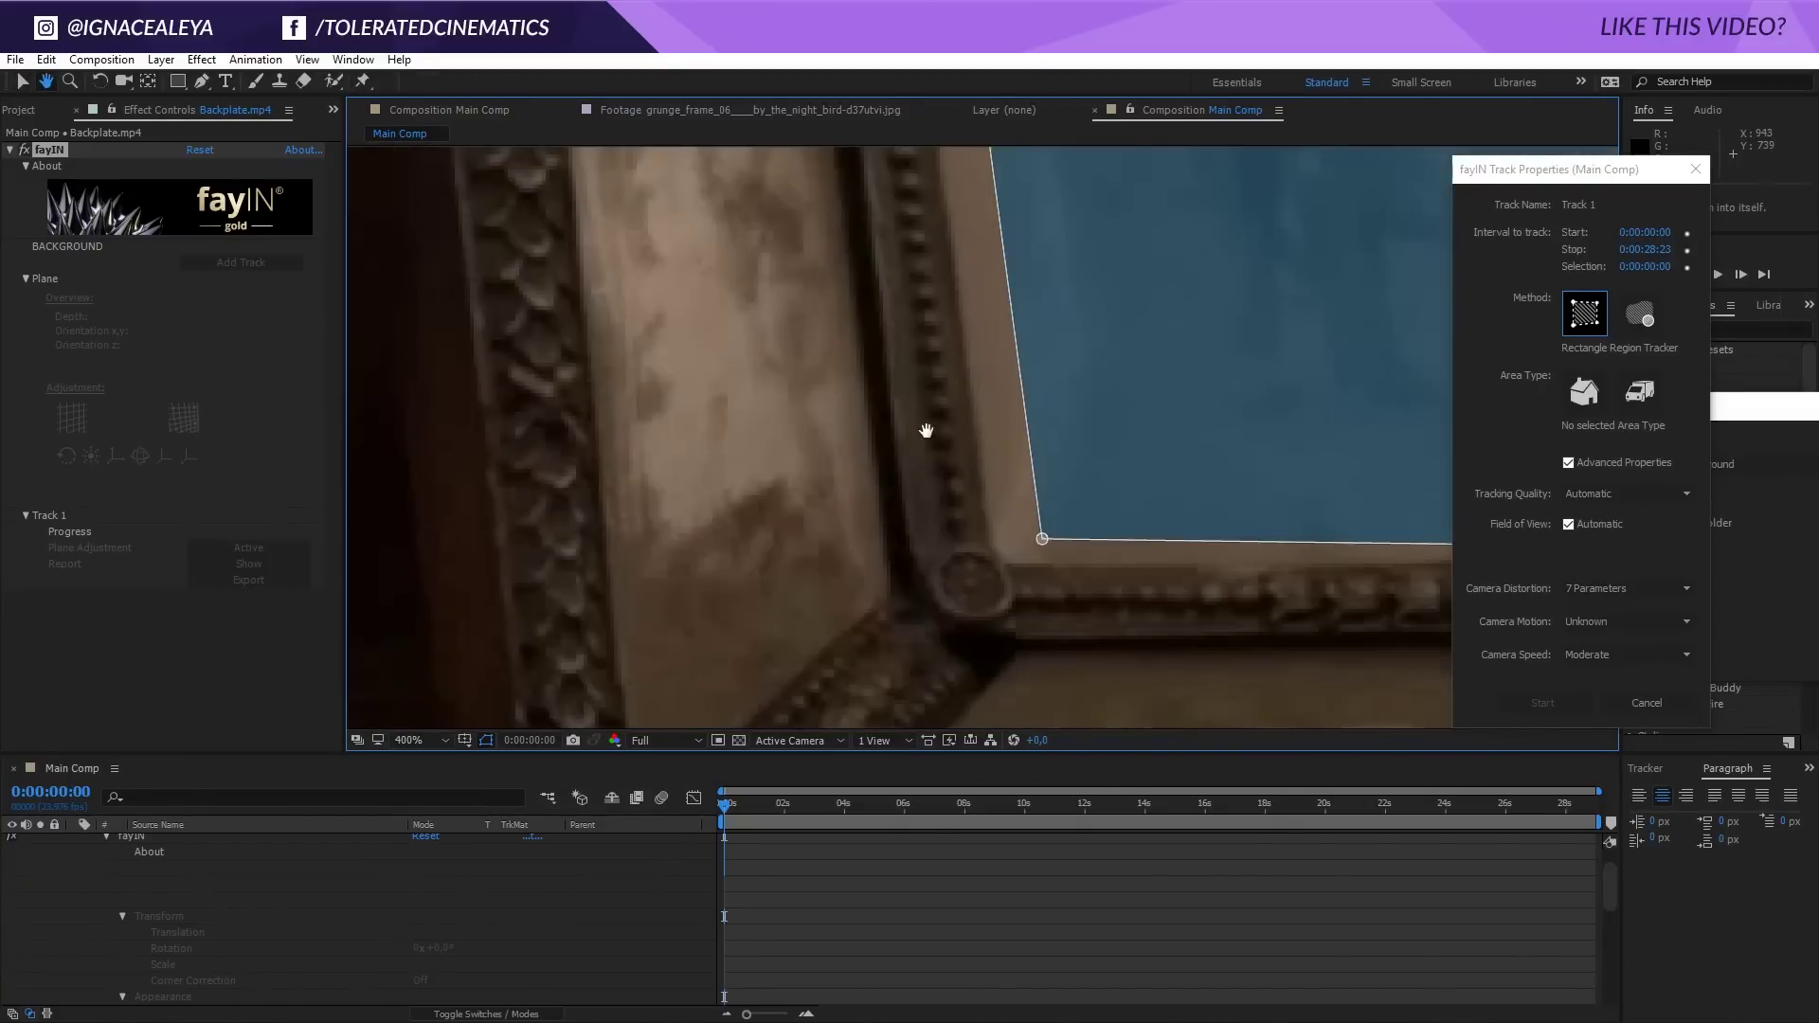
pyautogui.moveTo(926, 431); pyautogui.dragTo(729, 478)
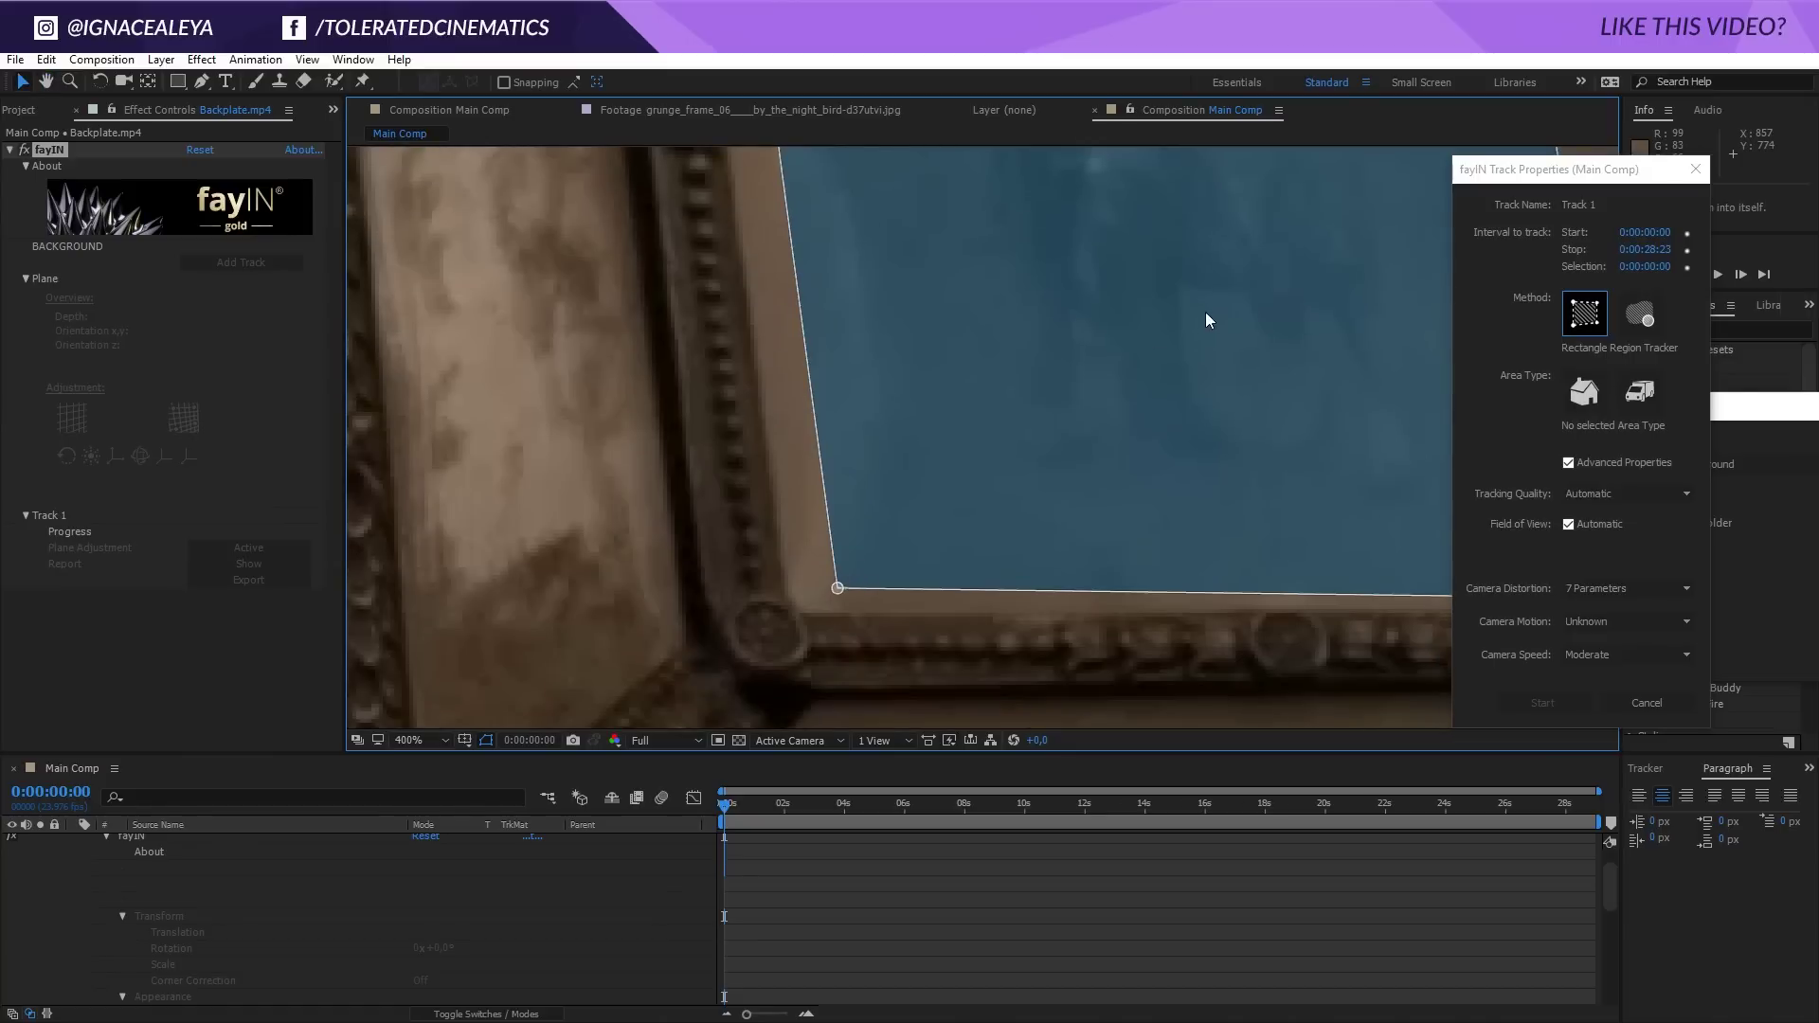
pyautogui.moveTo(855, 587)
pyautogui.mouseDown()
pyautogui.moveTo(1070, 479)
pyautogui.moveTo(844, 610)
pyautogui.mouseUp()
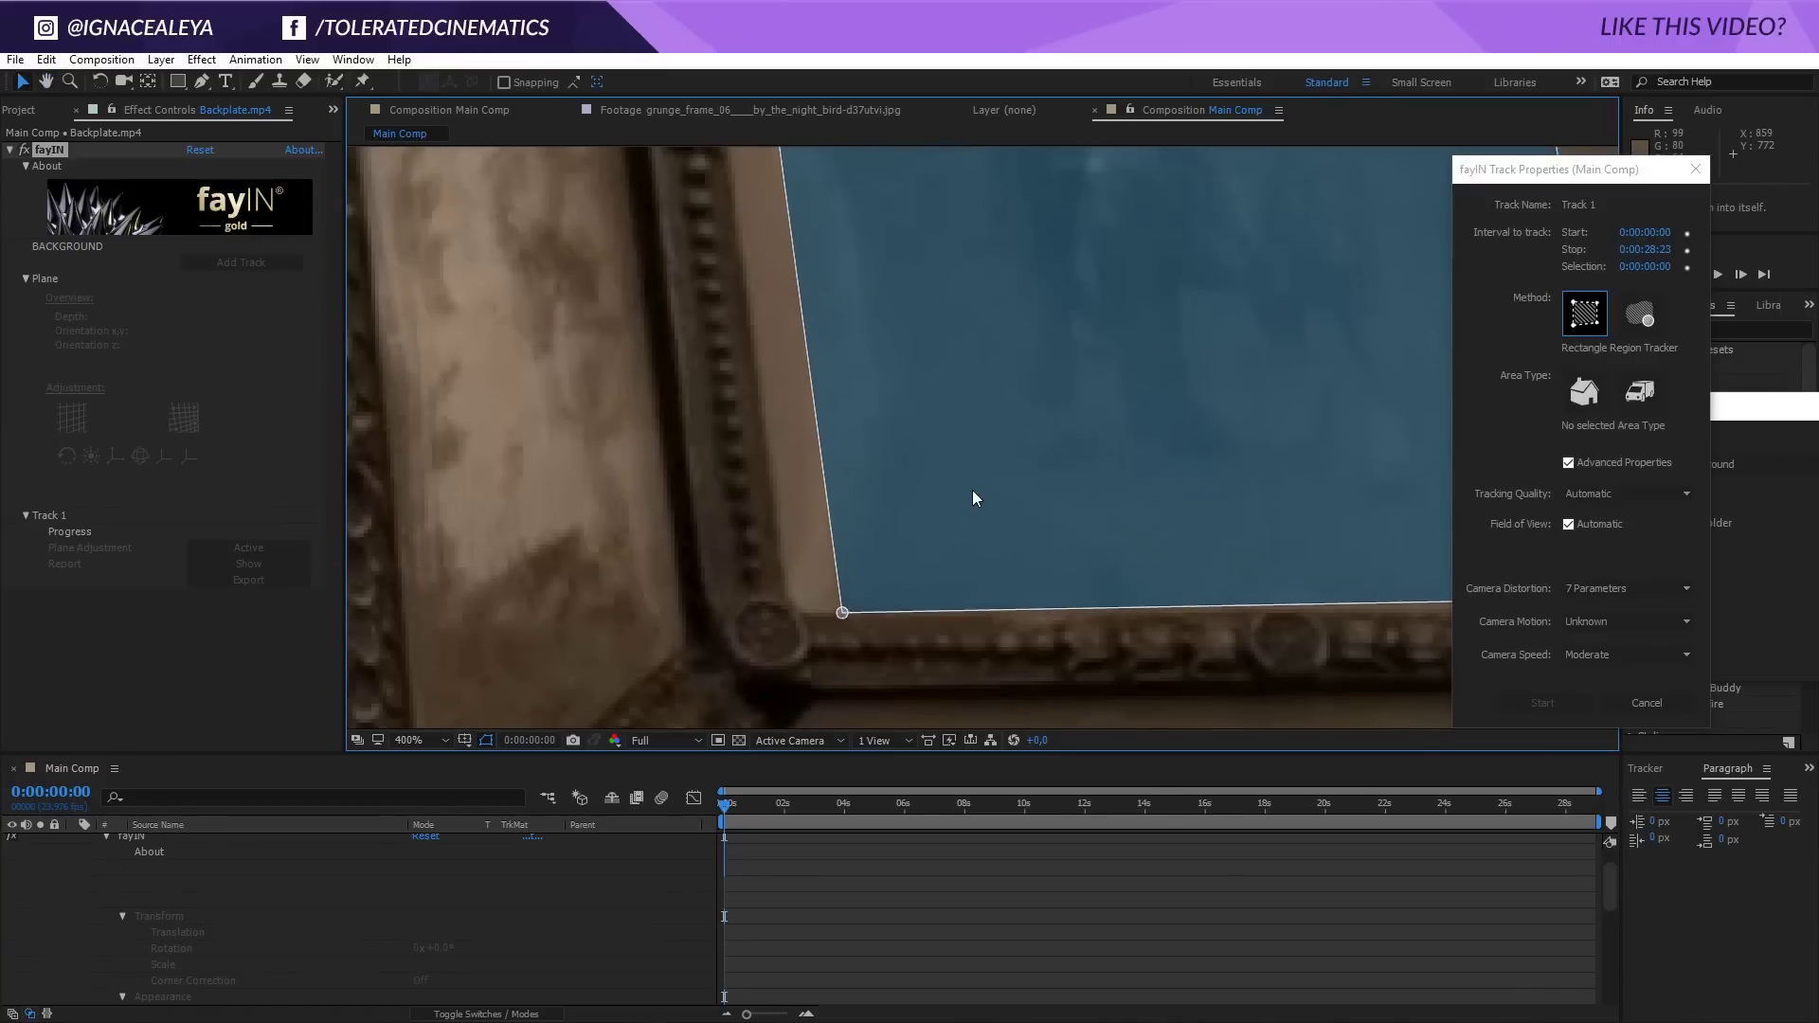
pyautogui.scroll(-2, 974, 474)
pyautogui.scroll(-1, 974, 478)
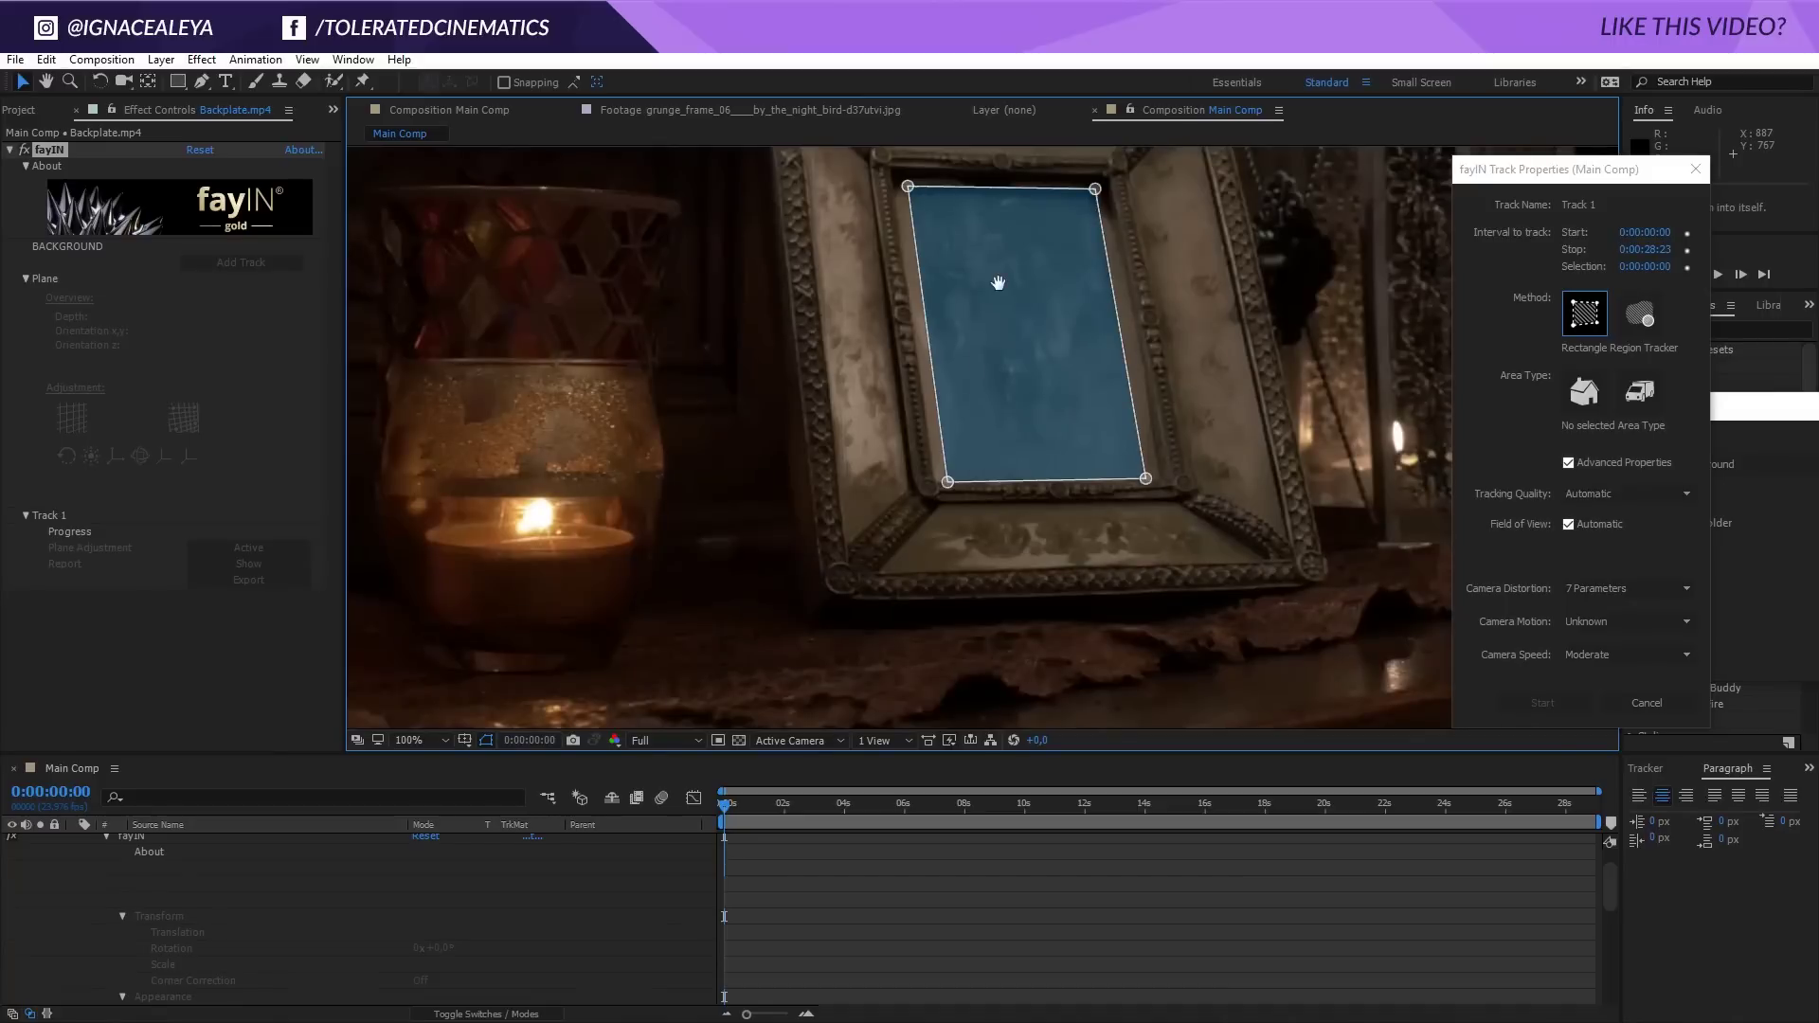
pyautogui.moveTo(998, 283); pyautogui.dragTo(975, 345)
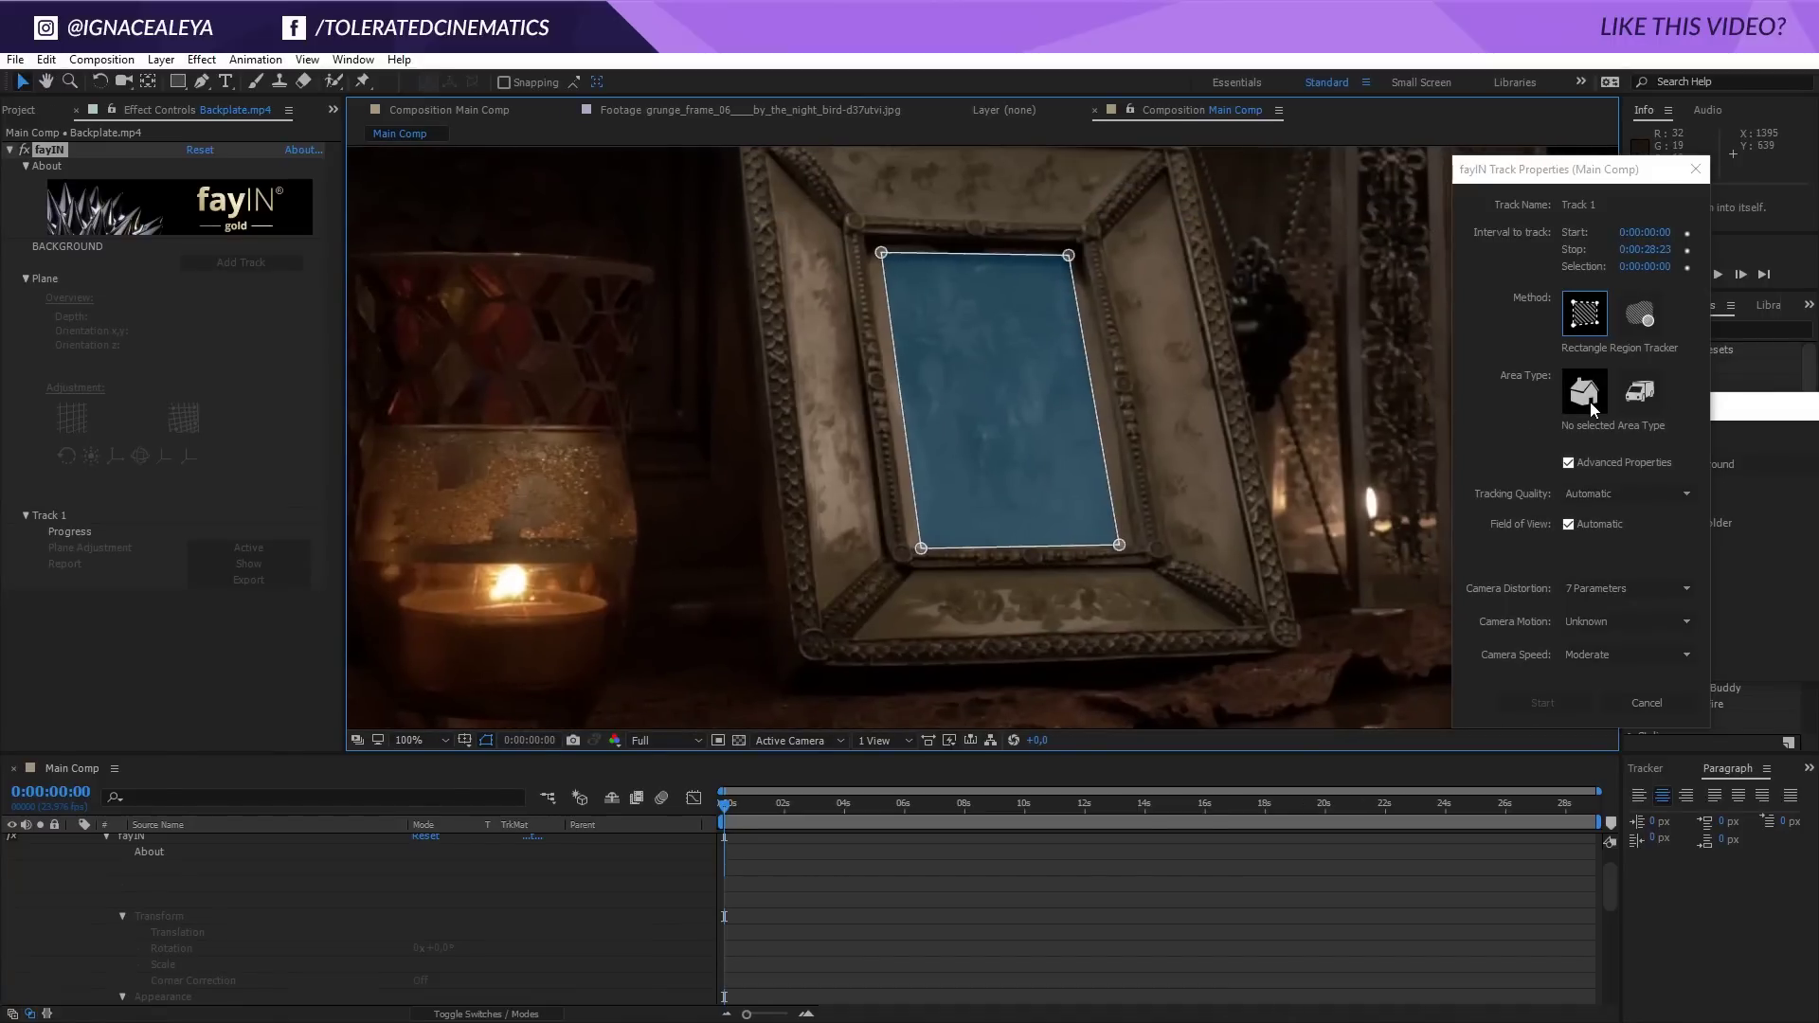
pyautogui.press(',')
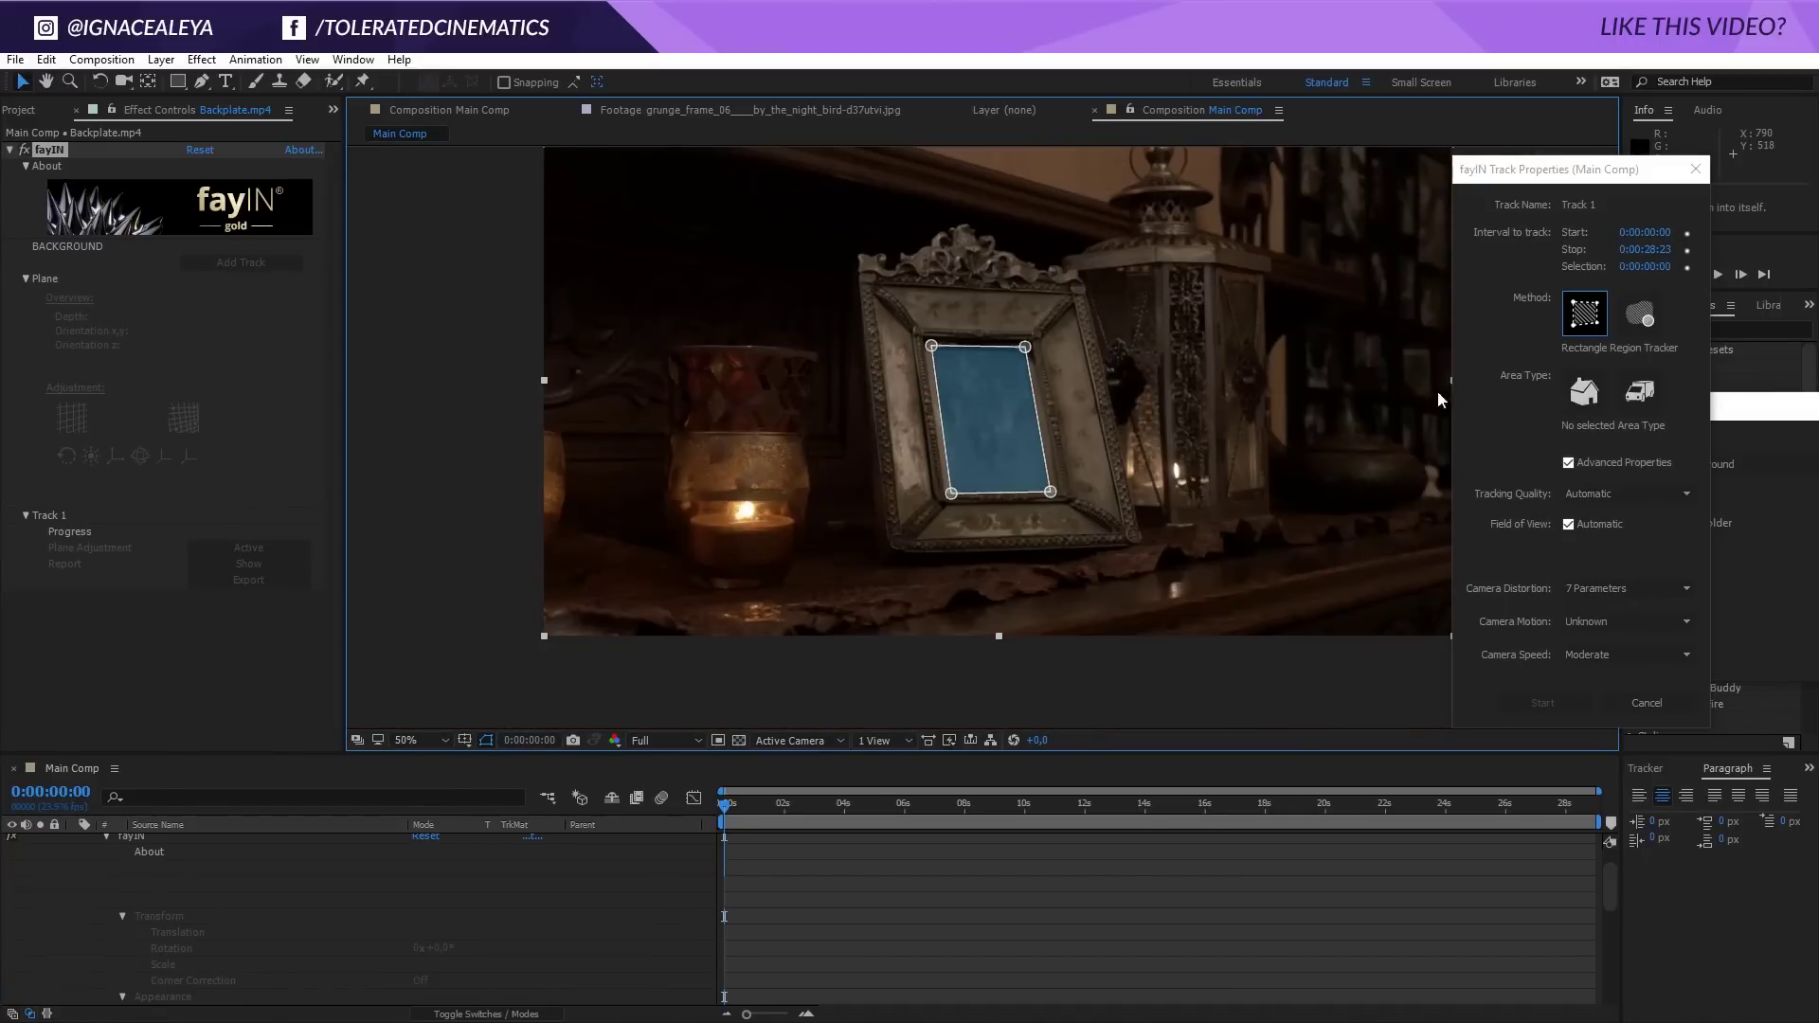
# Step: Track Track 1 as a Static Area at Moderate camera speed, then show the Project panel
pyautogui.click(1583, 400)
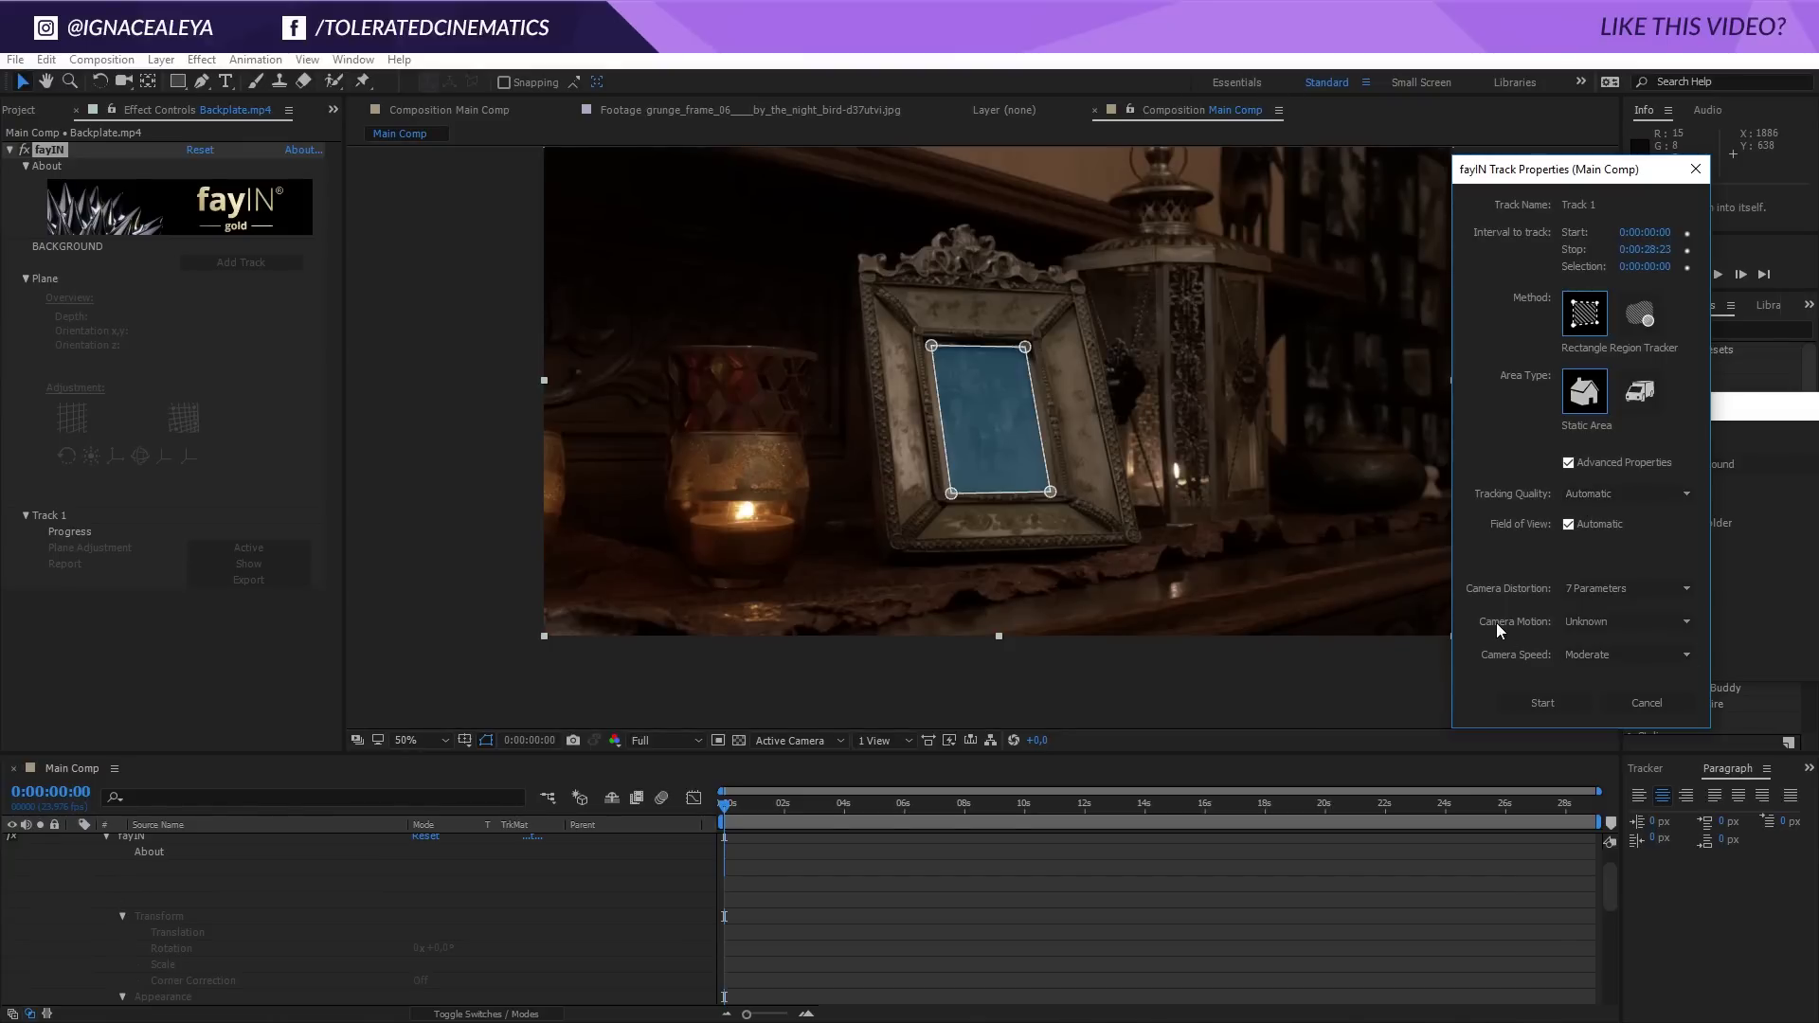
pyautogui.click(1600, 656)
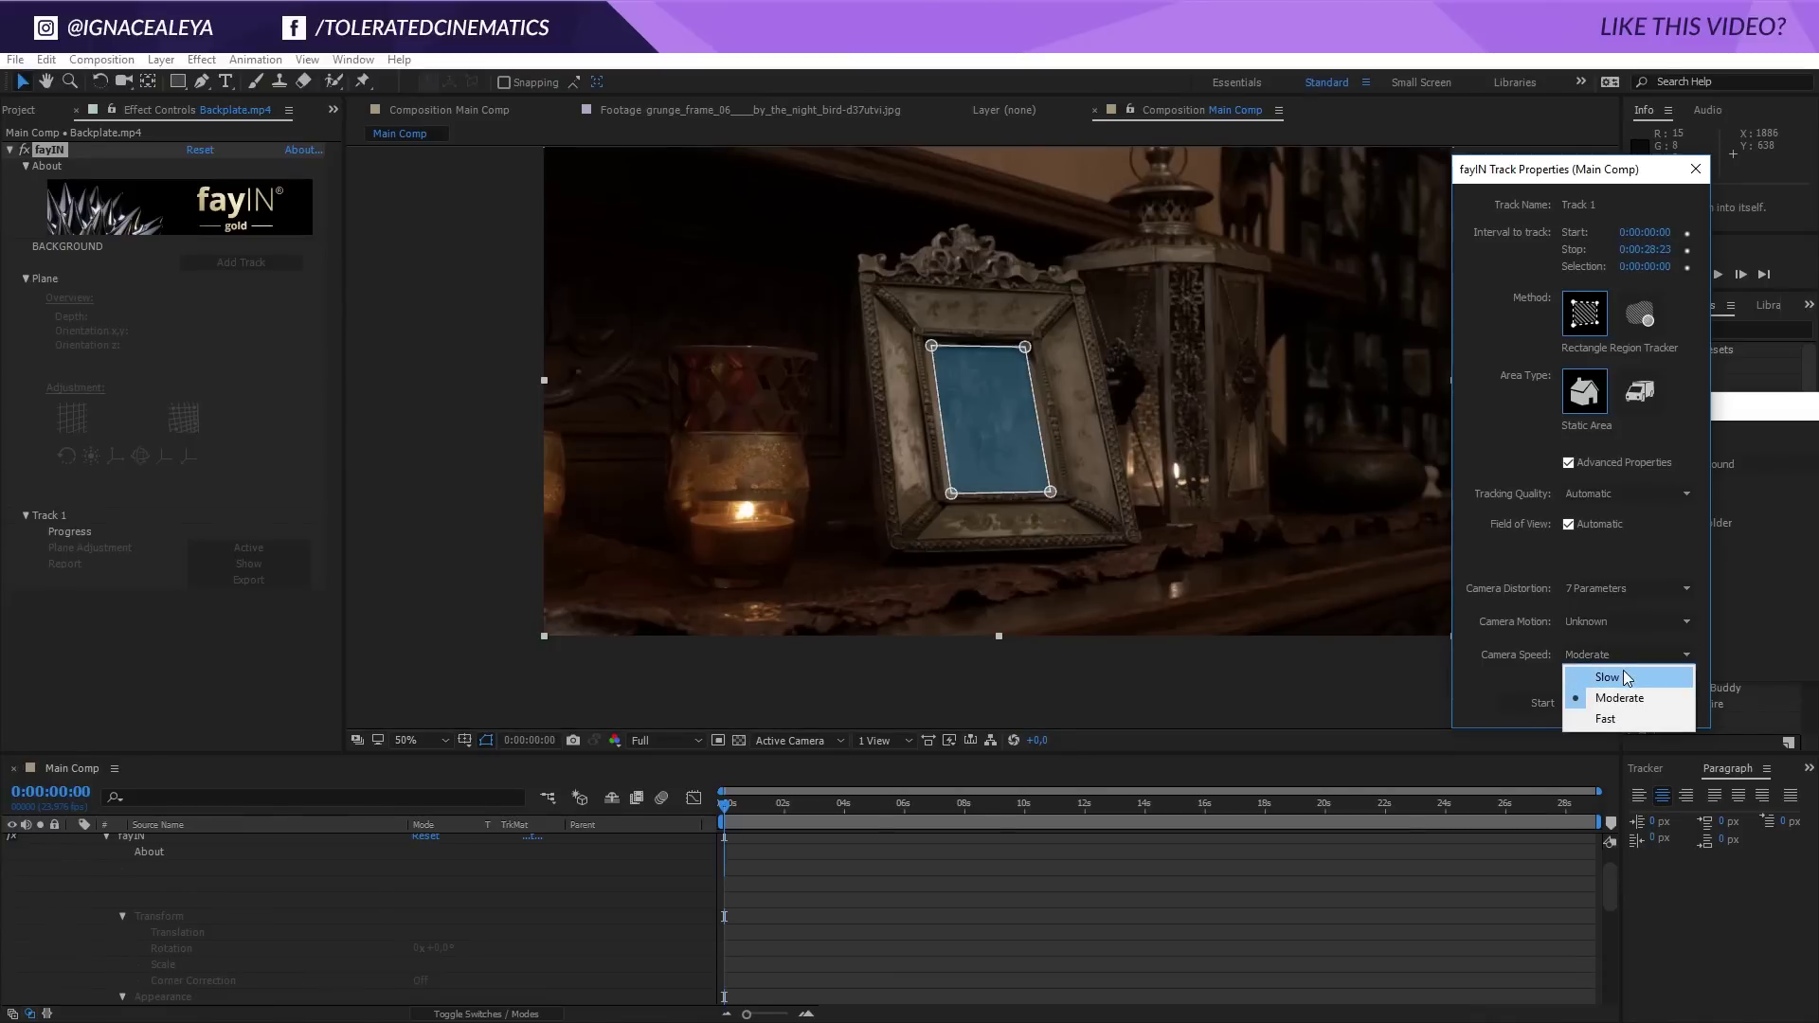
pyautogui.click(1628, 696)
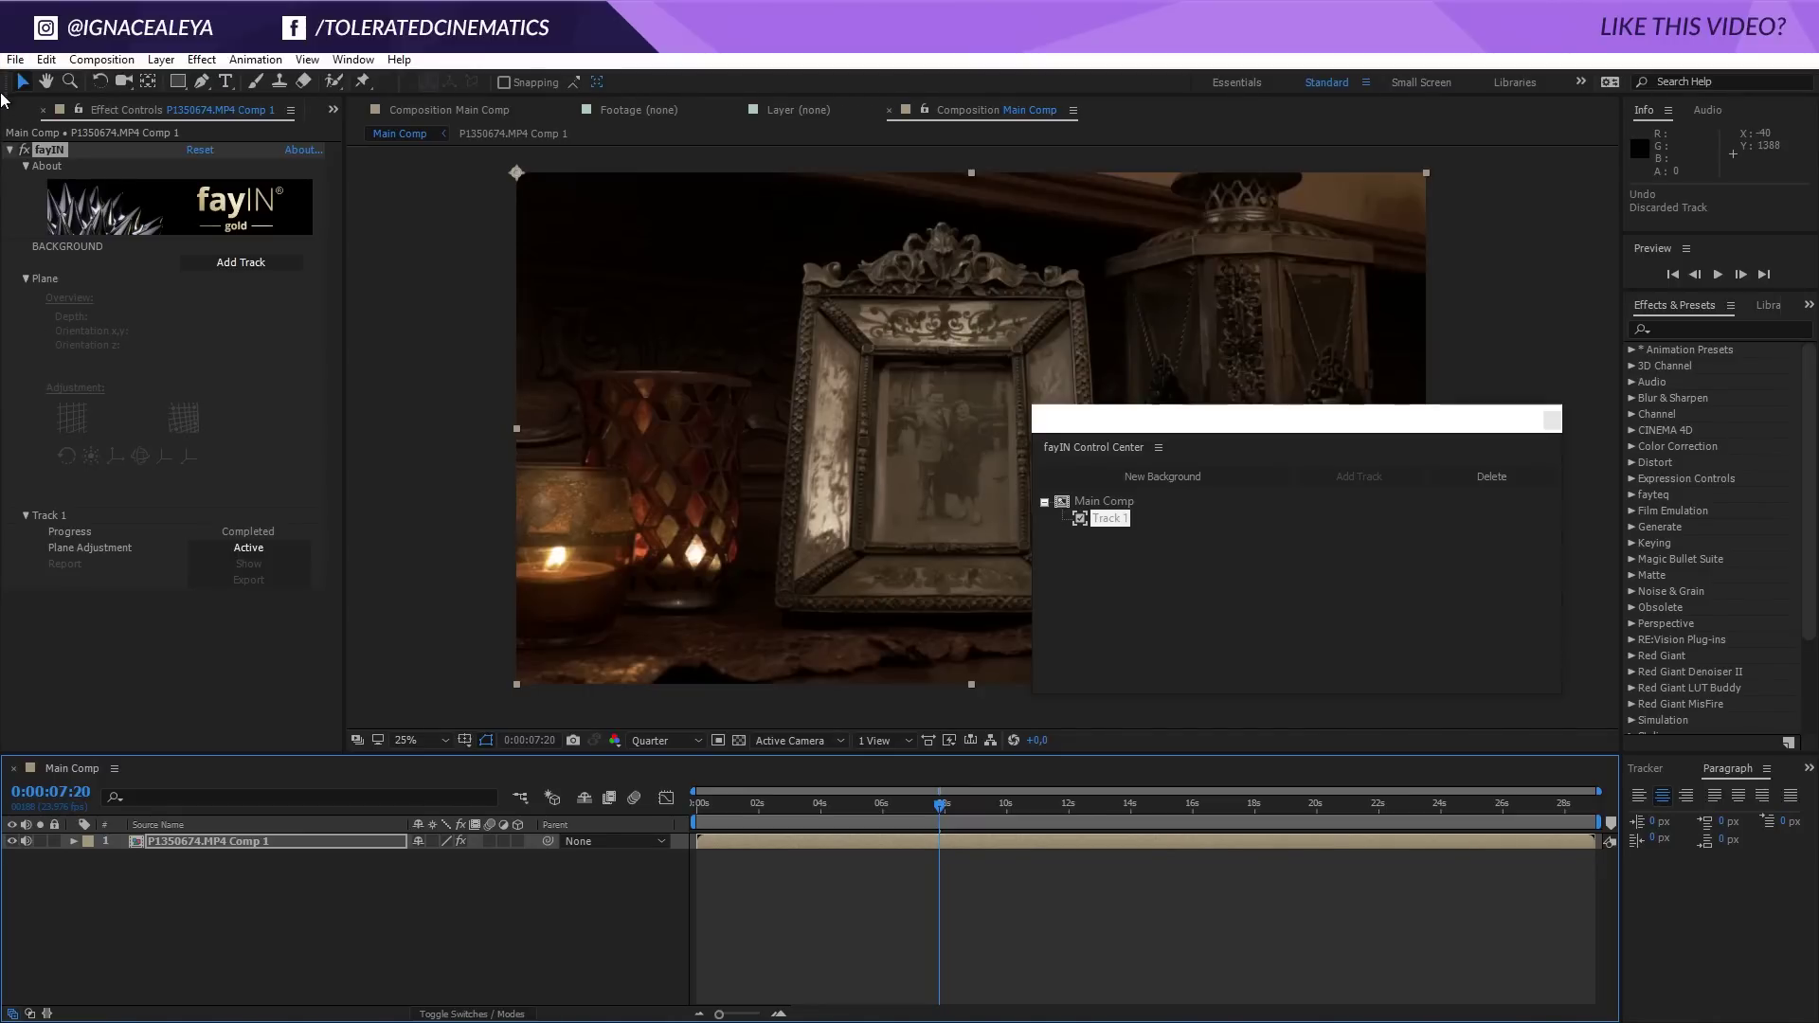
pyautogui.click(15, 115)
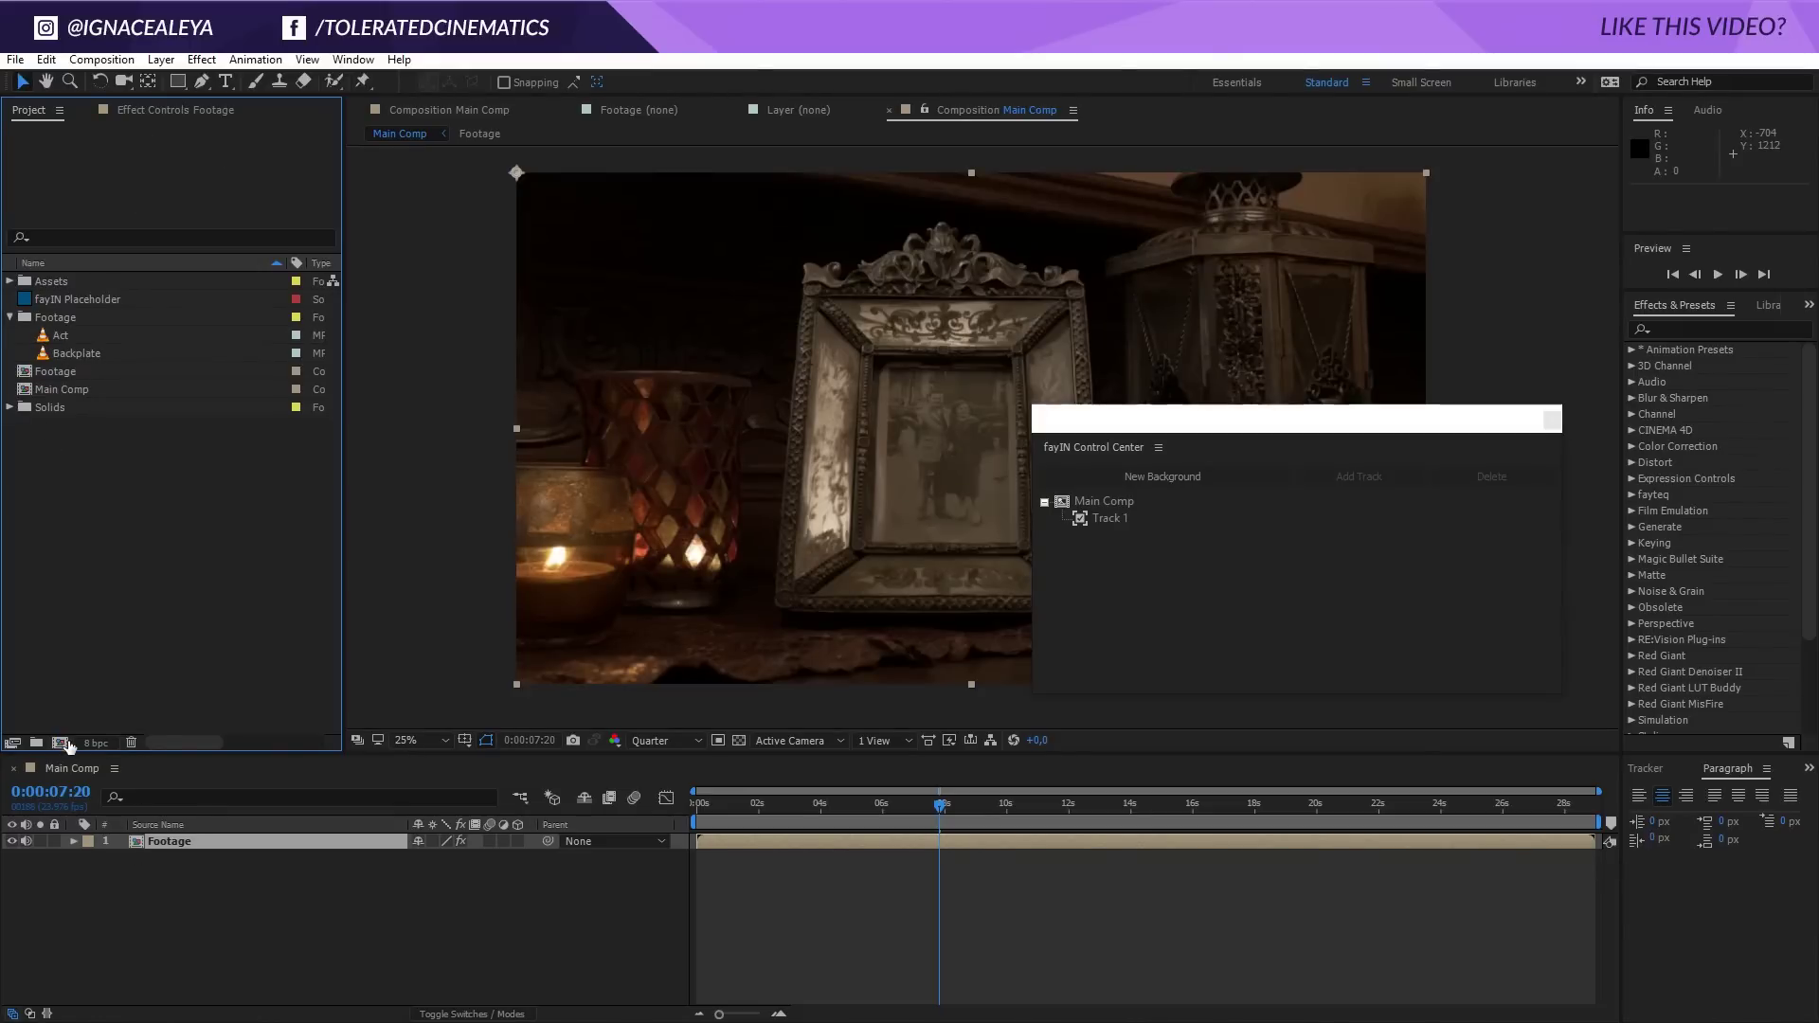
# Step: Set up a new 1920 × 1080 composition named Act Footage
pyautogui.click(63, 743)
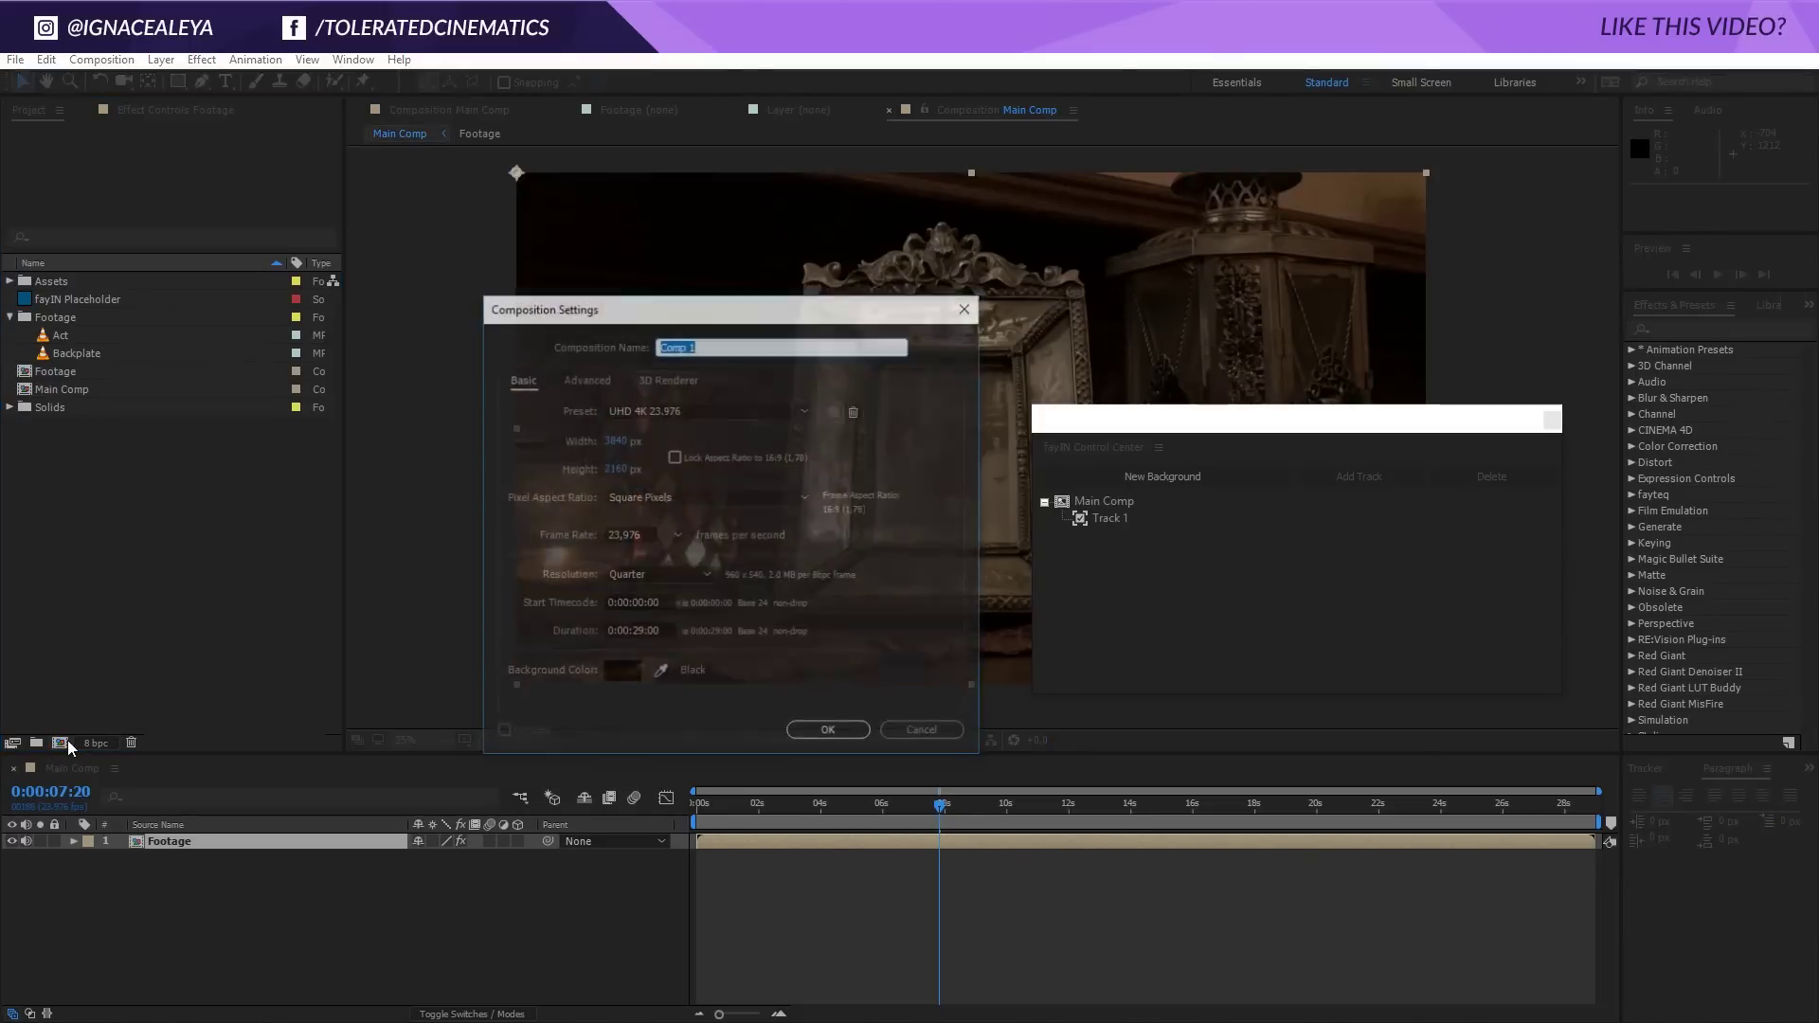
pyautogui.click(630, 441)
pyautogui.write('1920')
pyautogui.press('Tab')
pyautogui.write('1080')
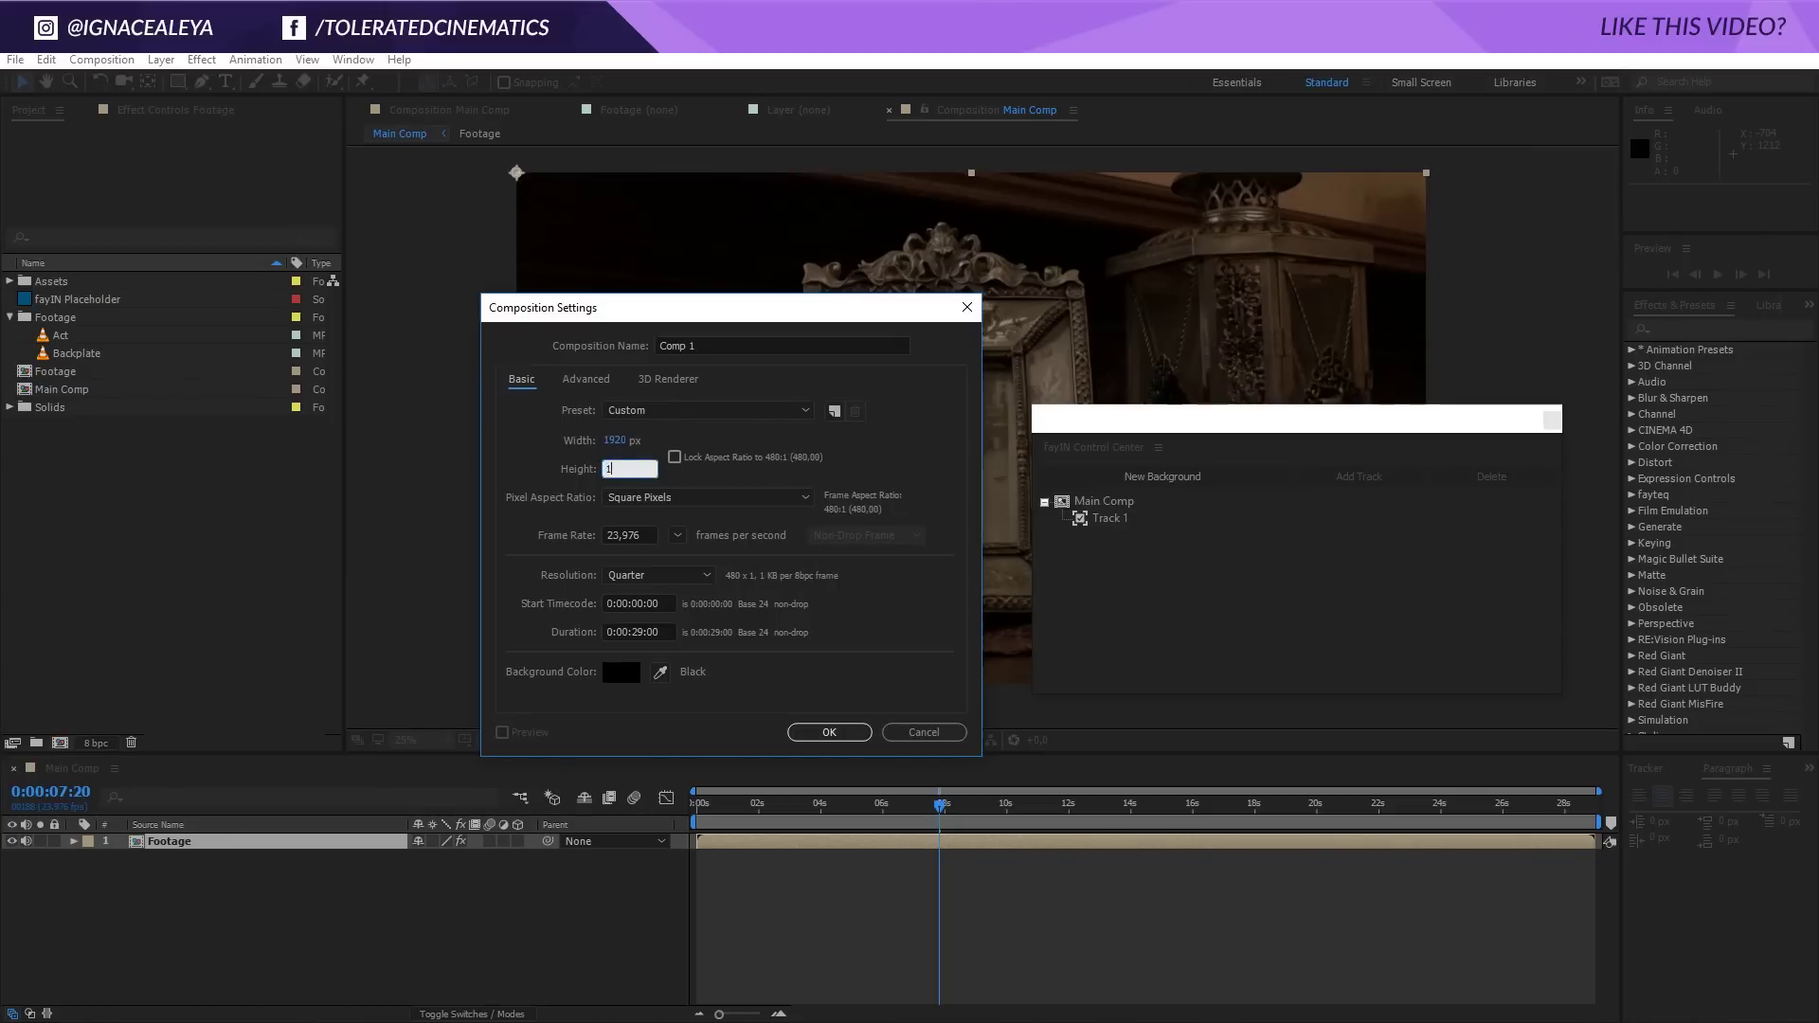
pyautogui.click(731, 339)
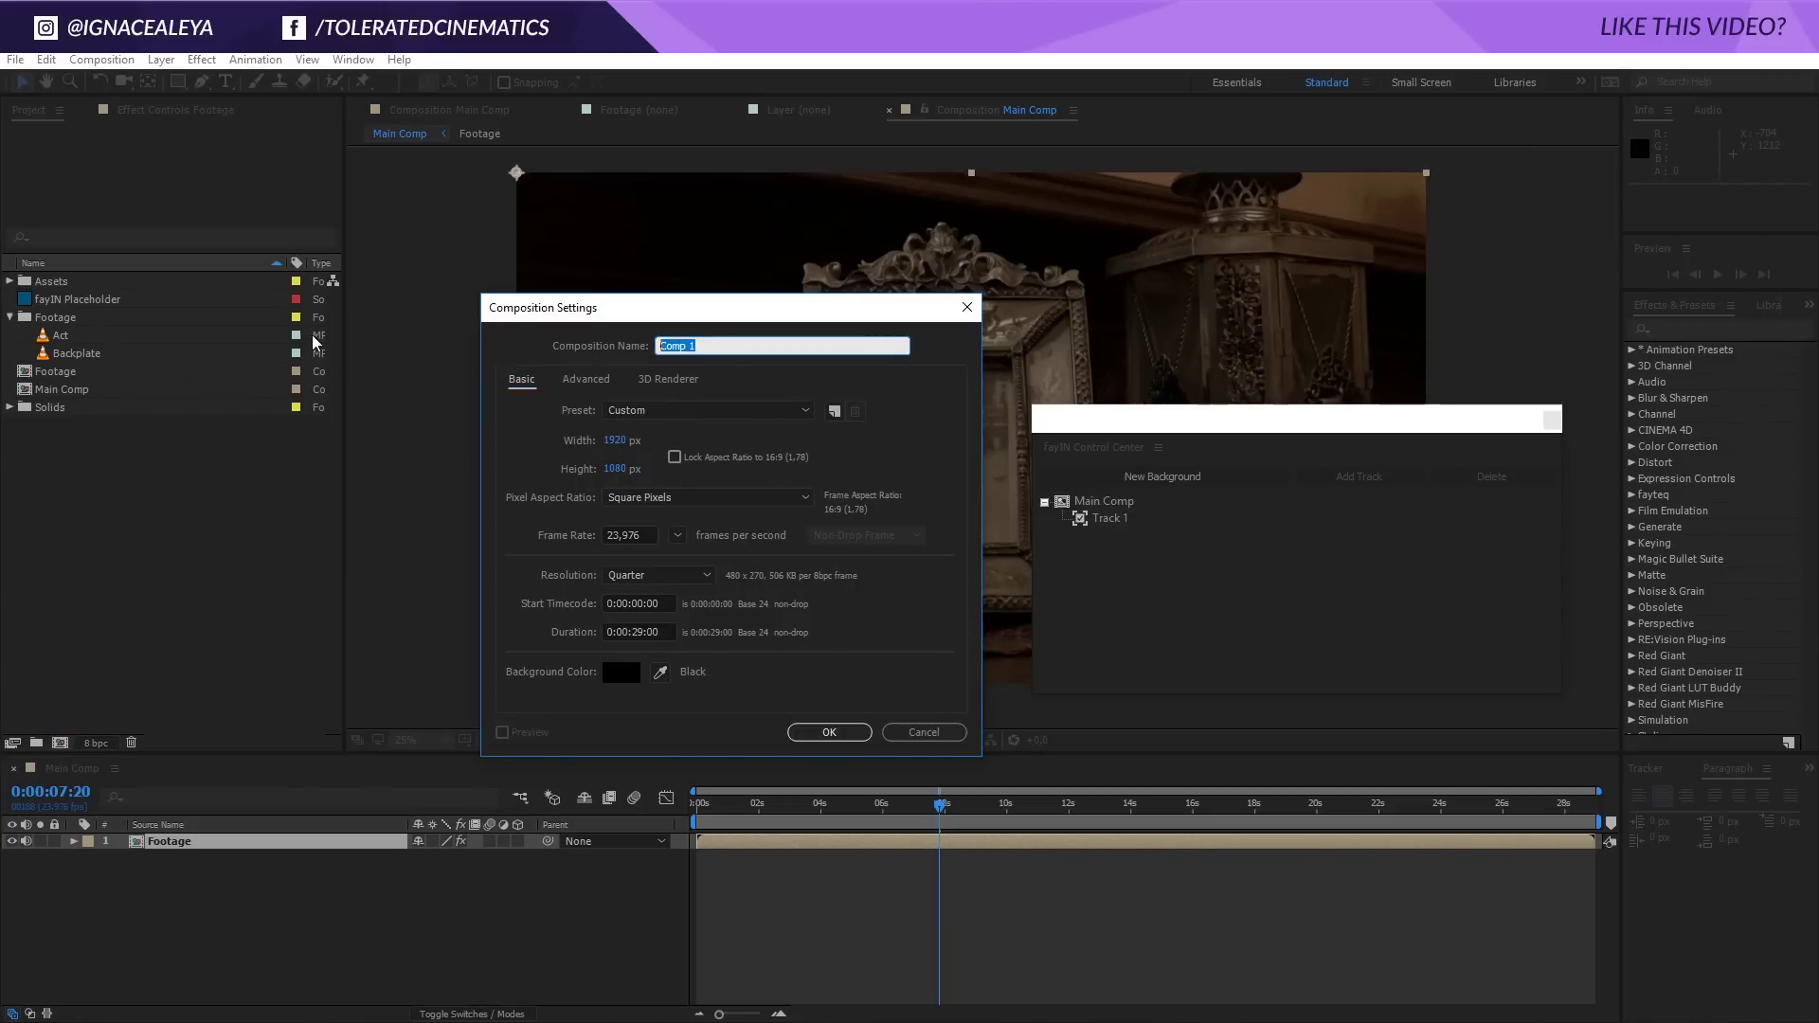
pyautogui.write('Act Footage')
# Step: Create the Act Footage comp, add Act.mp4, and shift the clip to start around 6 seconds
pyautogui.click(814, 734)
pyautogui.moveTo(75, 352); pyautogui.dragTo(224, 860)
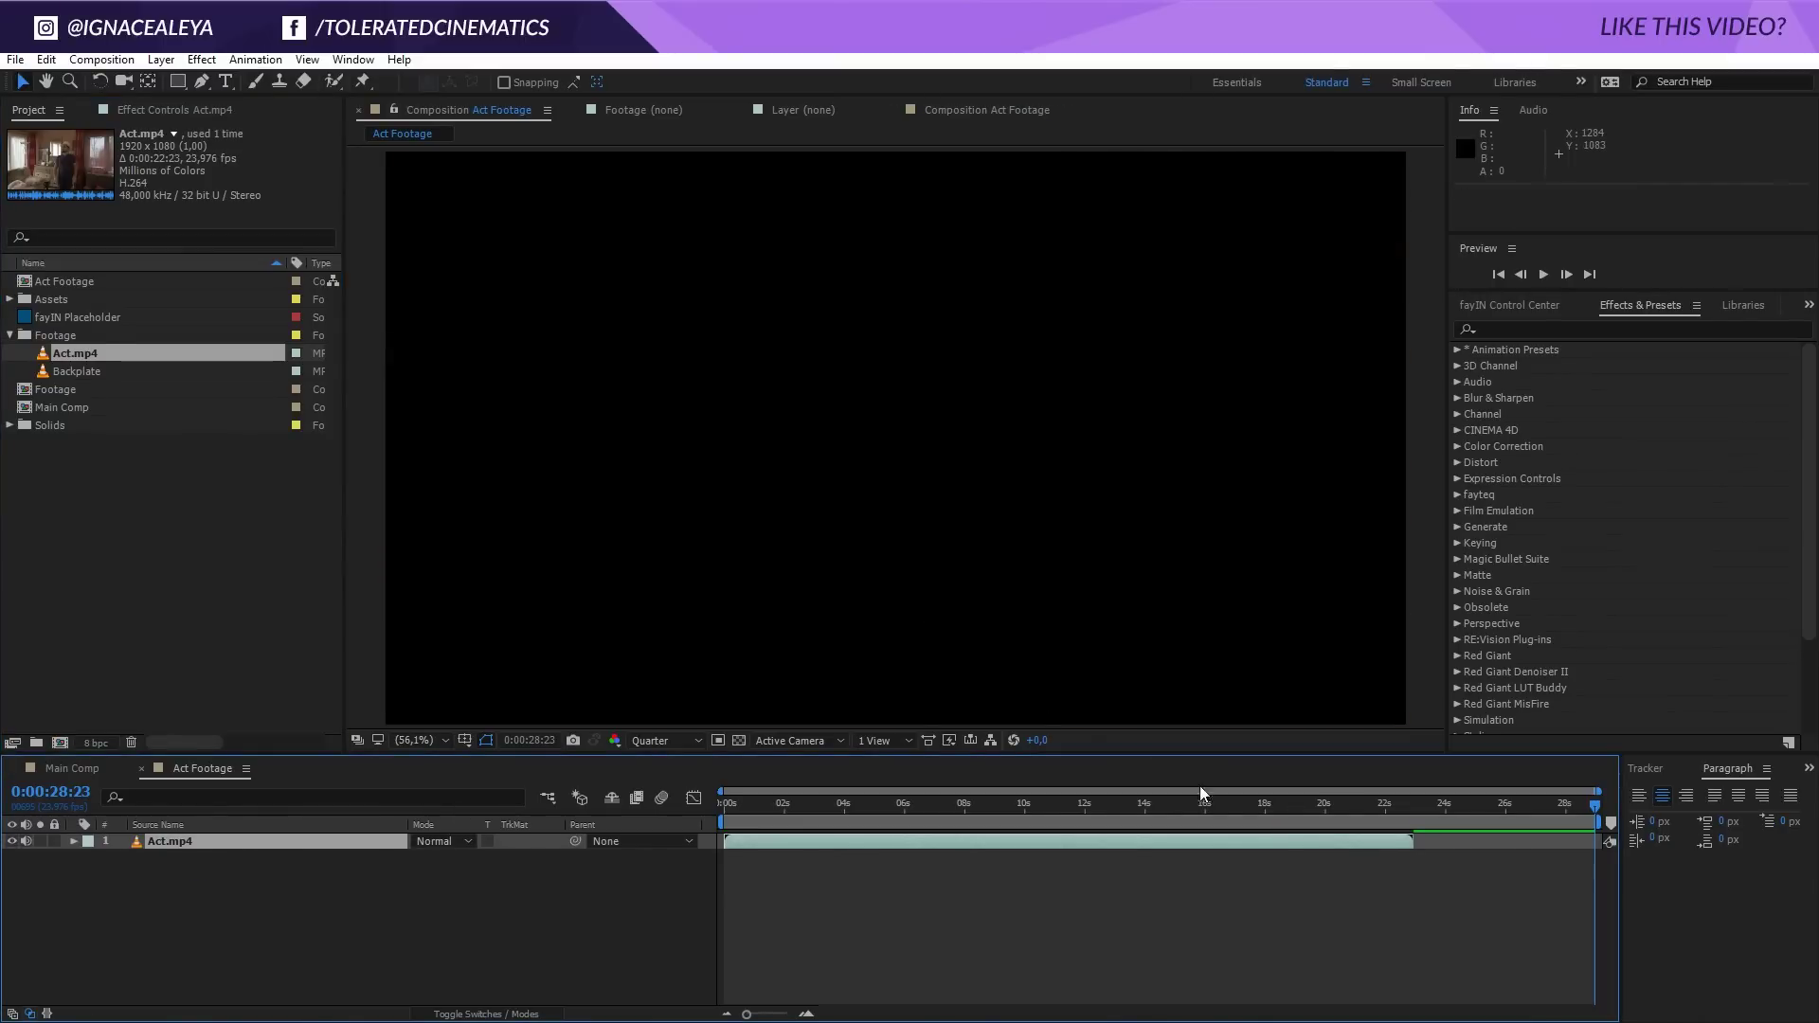
pyautogui.press('o')
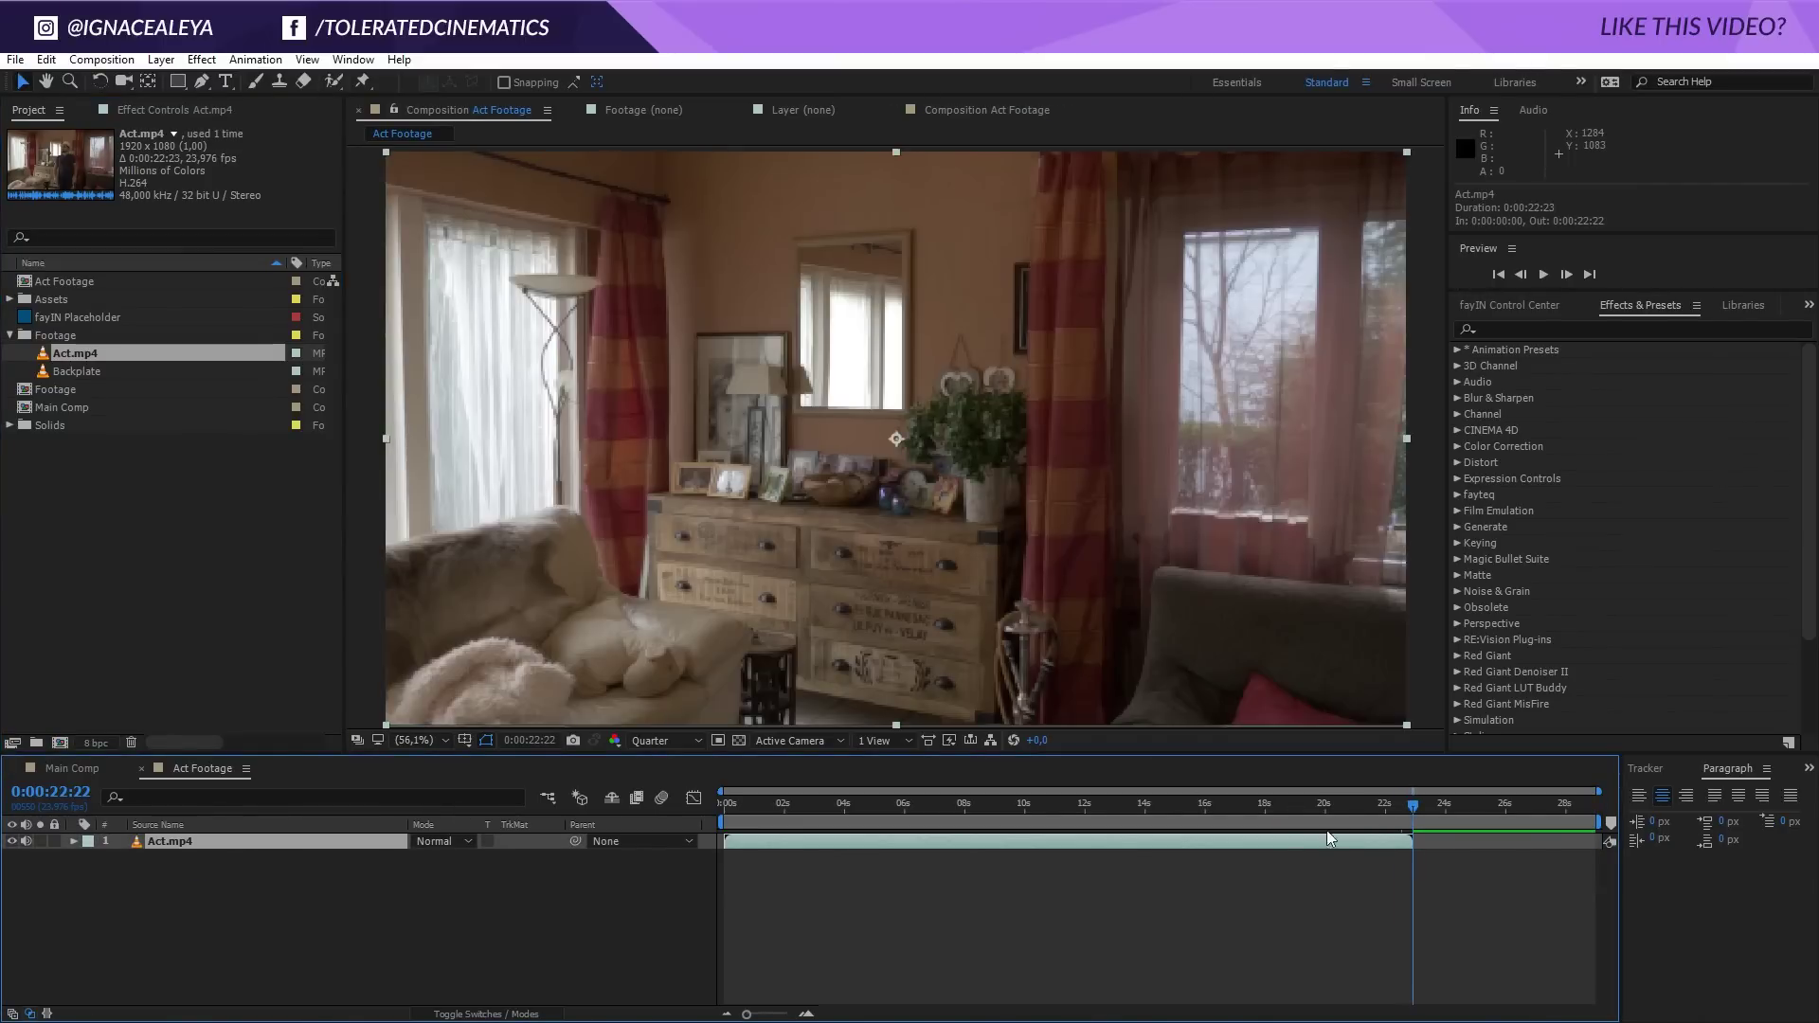
pyautogui.moveTo(952, 852); pyautogui.dragTo(1135, 852)
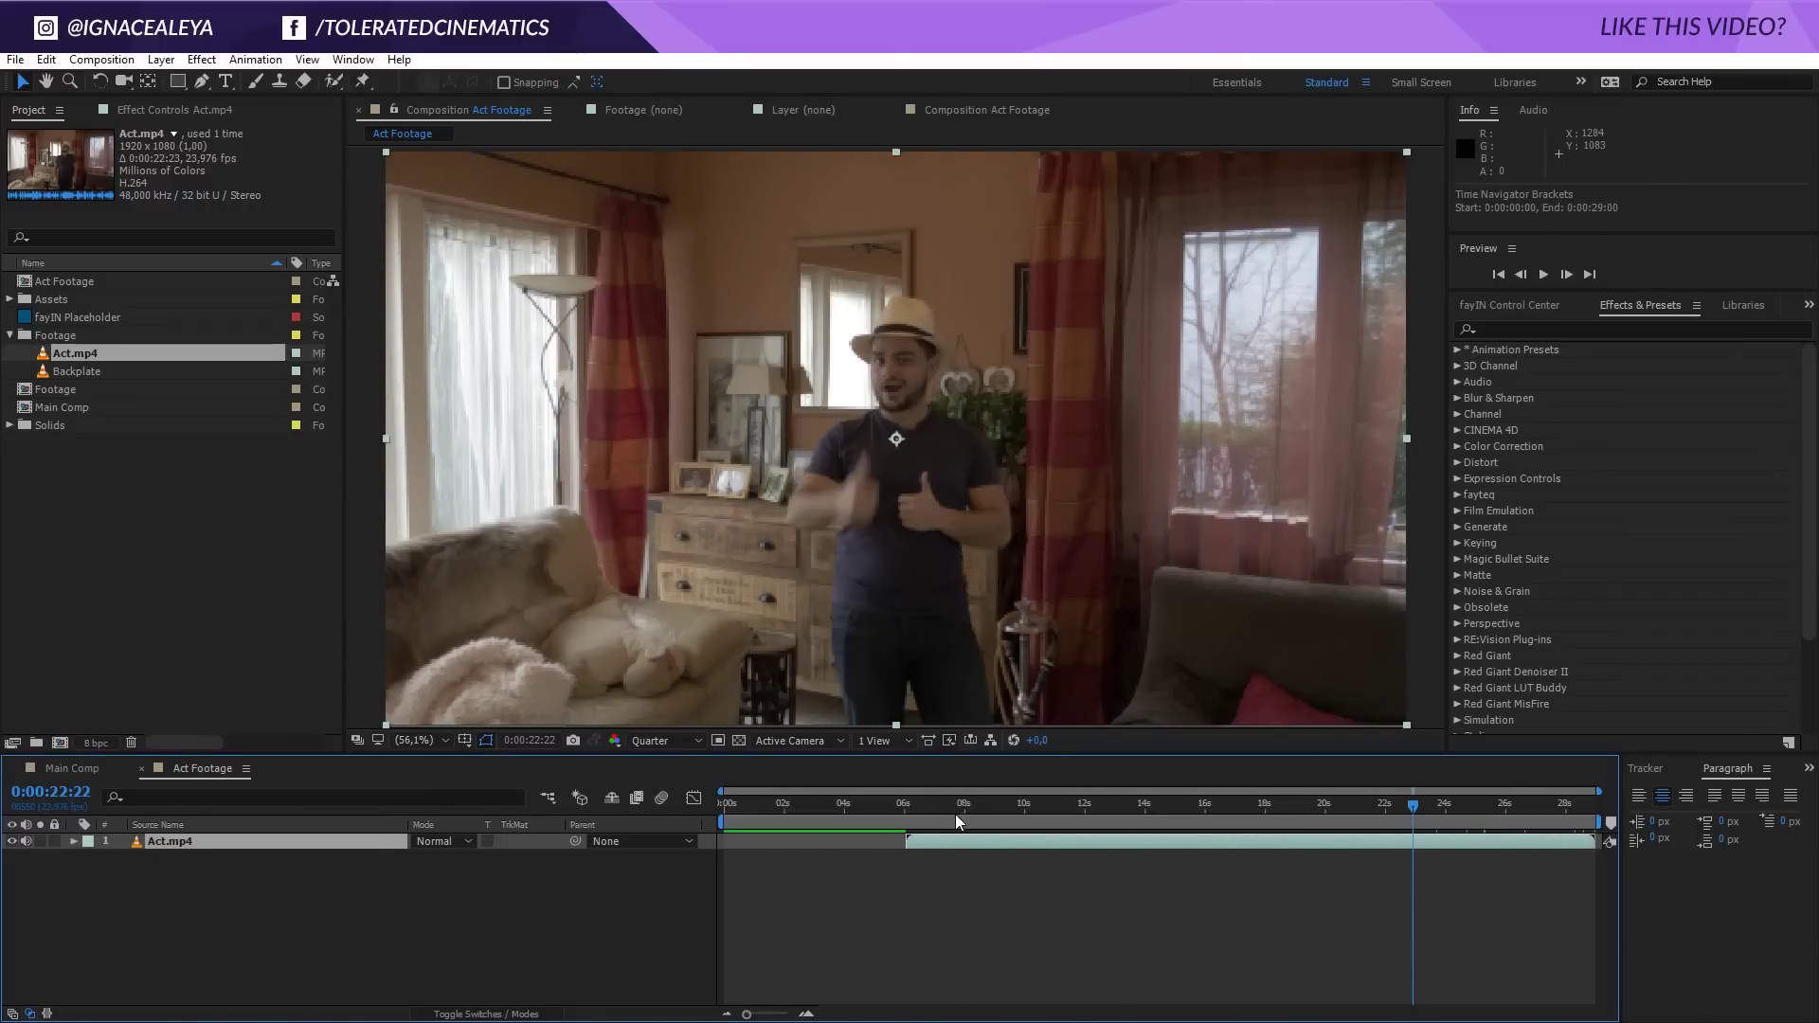
pyautogui.moveTo(957, 821); pyautogui.dragTo(909, 828)
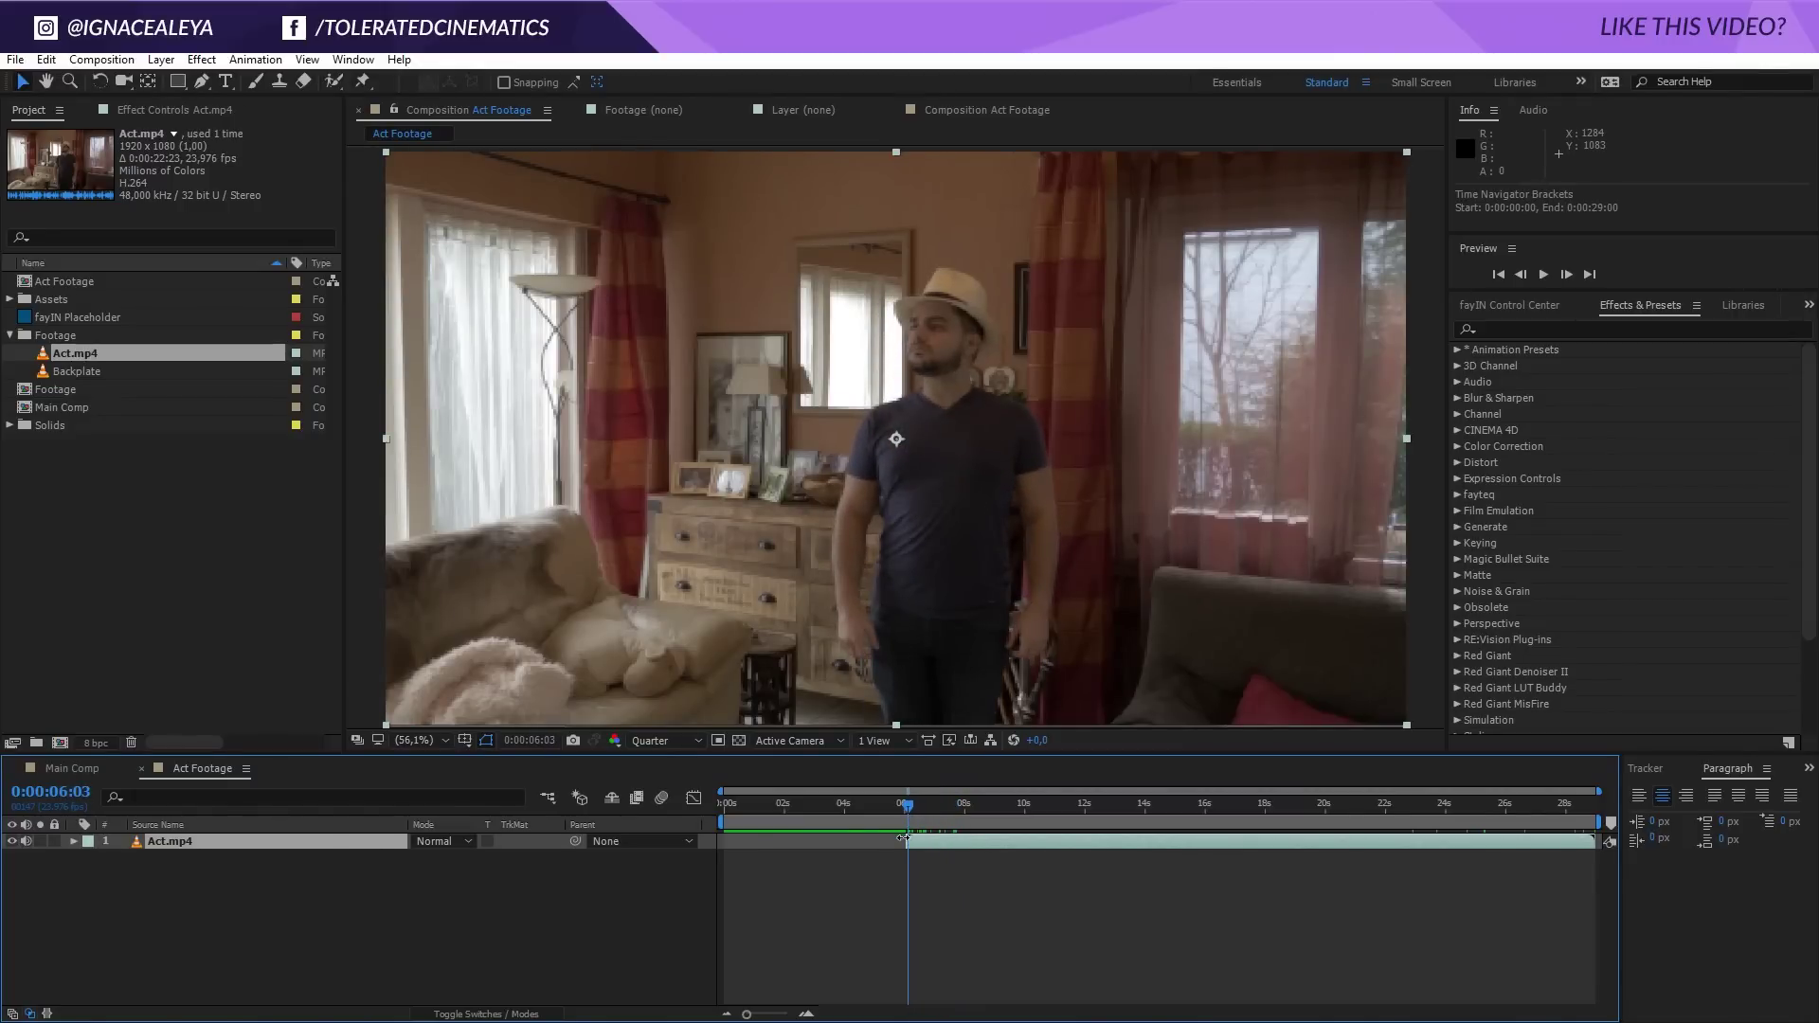
# Step: Duplicate the Act.mp4 layer, freeze-frame the lower copy, and extend it back to 0s
pyautogui.click(49, 61)
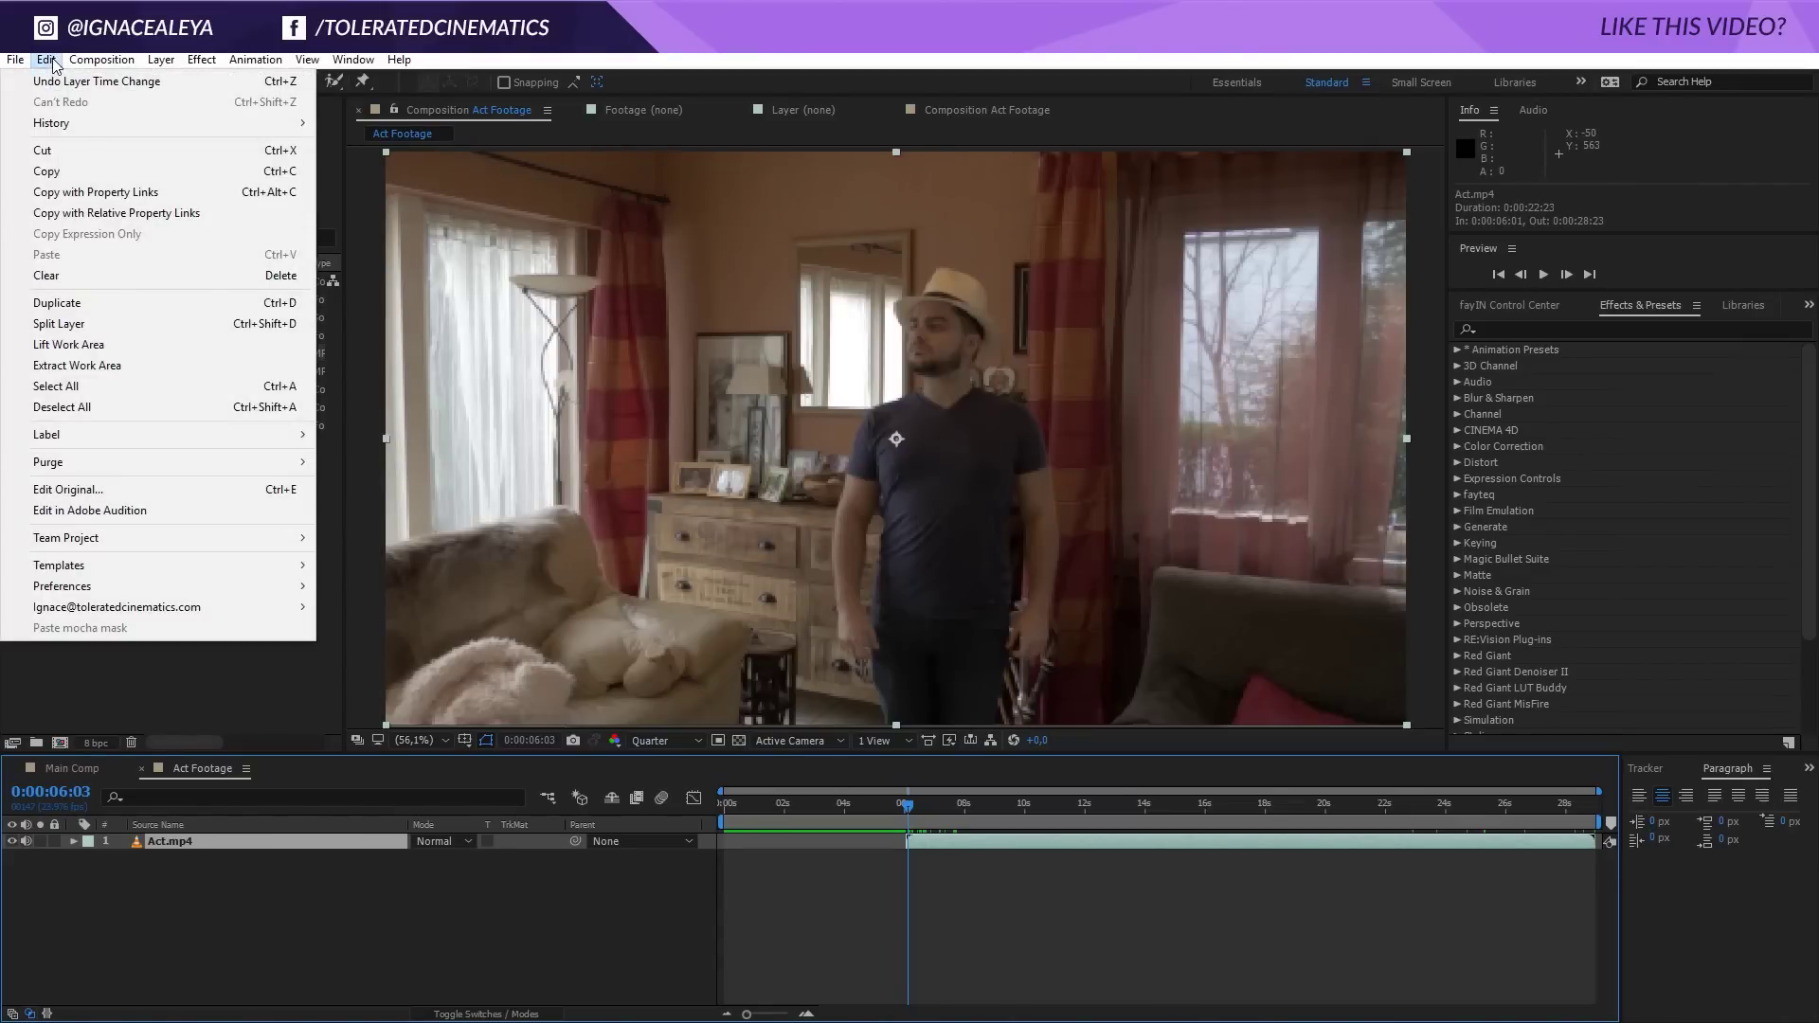
pyautogui.click(59, 323)
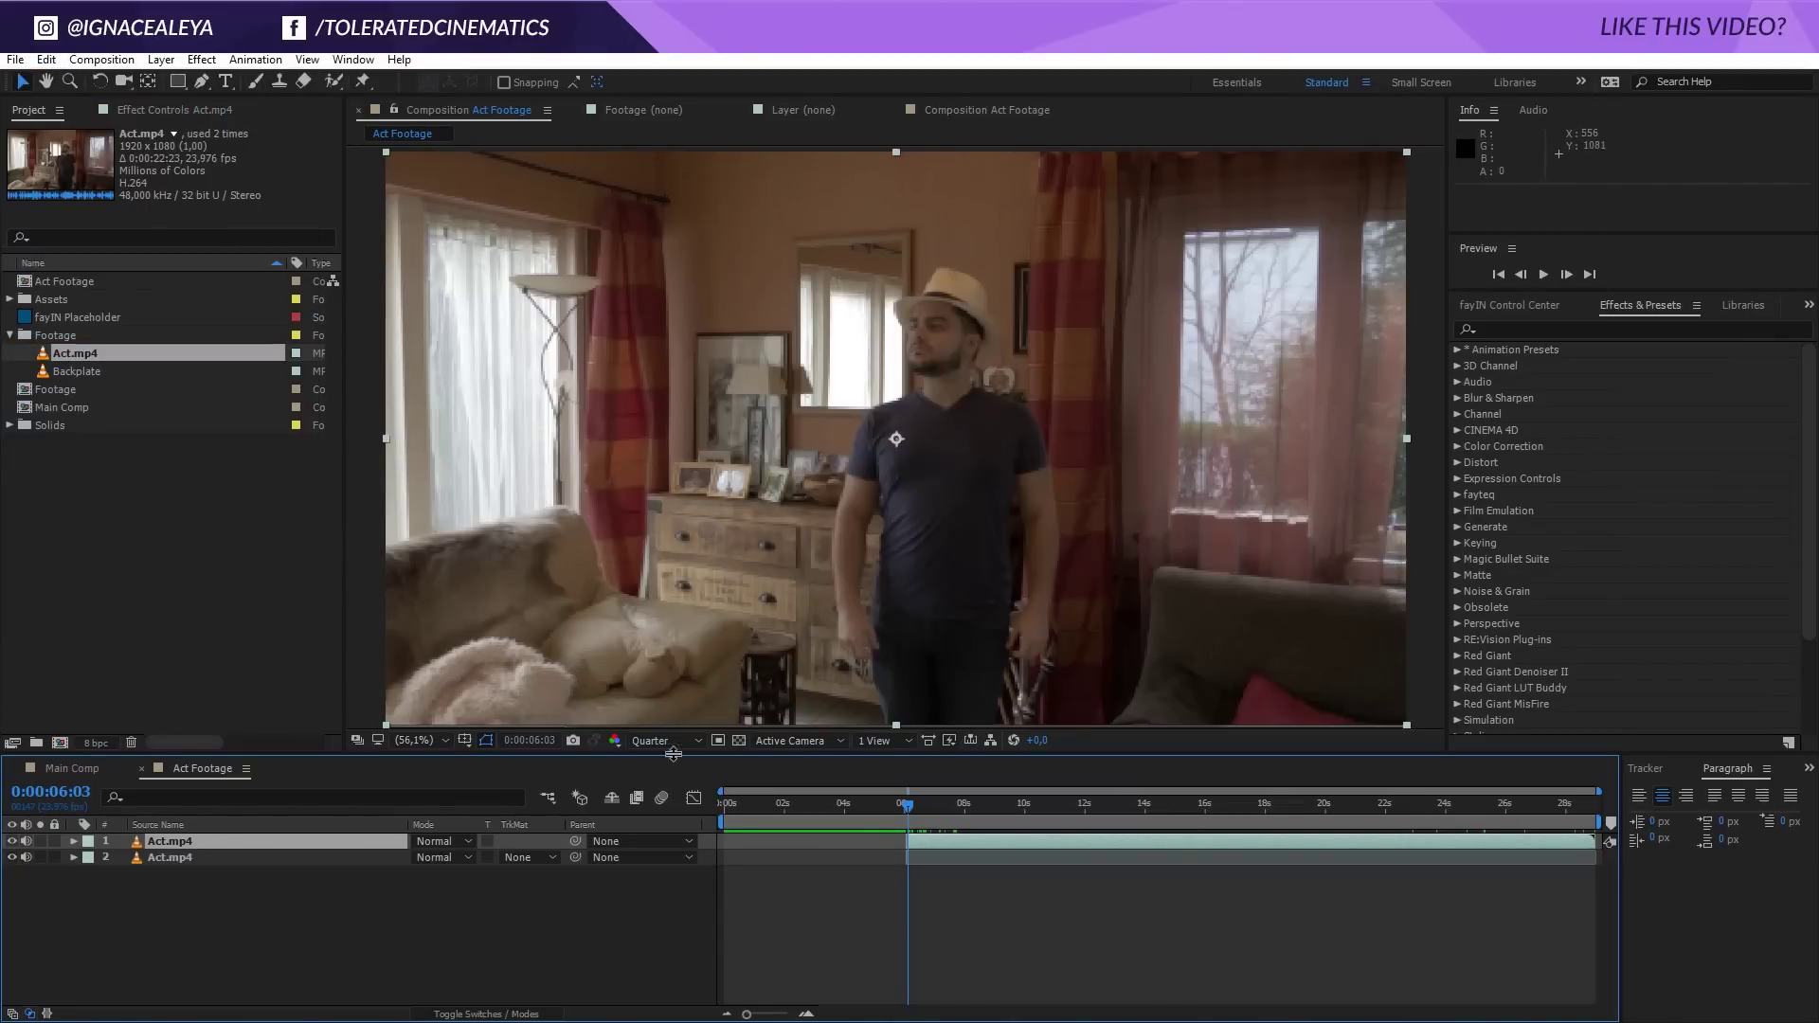
pyautogui.rightClick(905, 862)
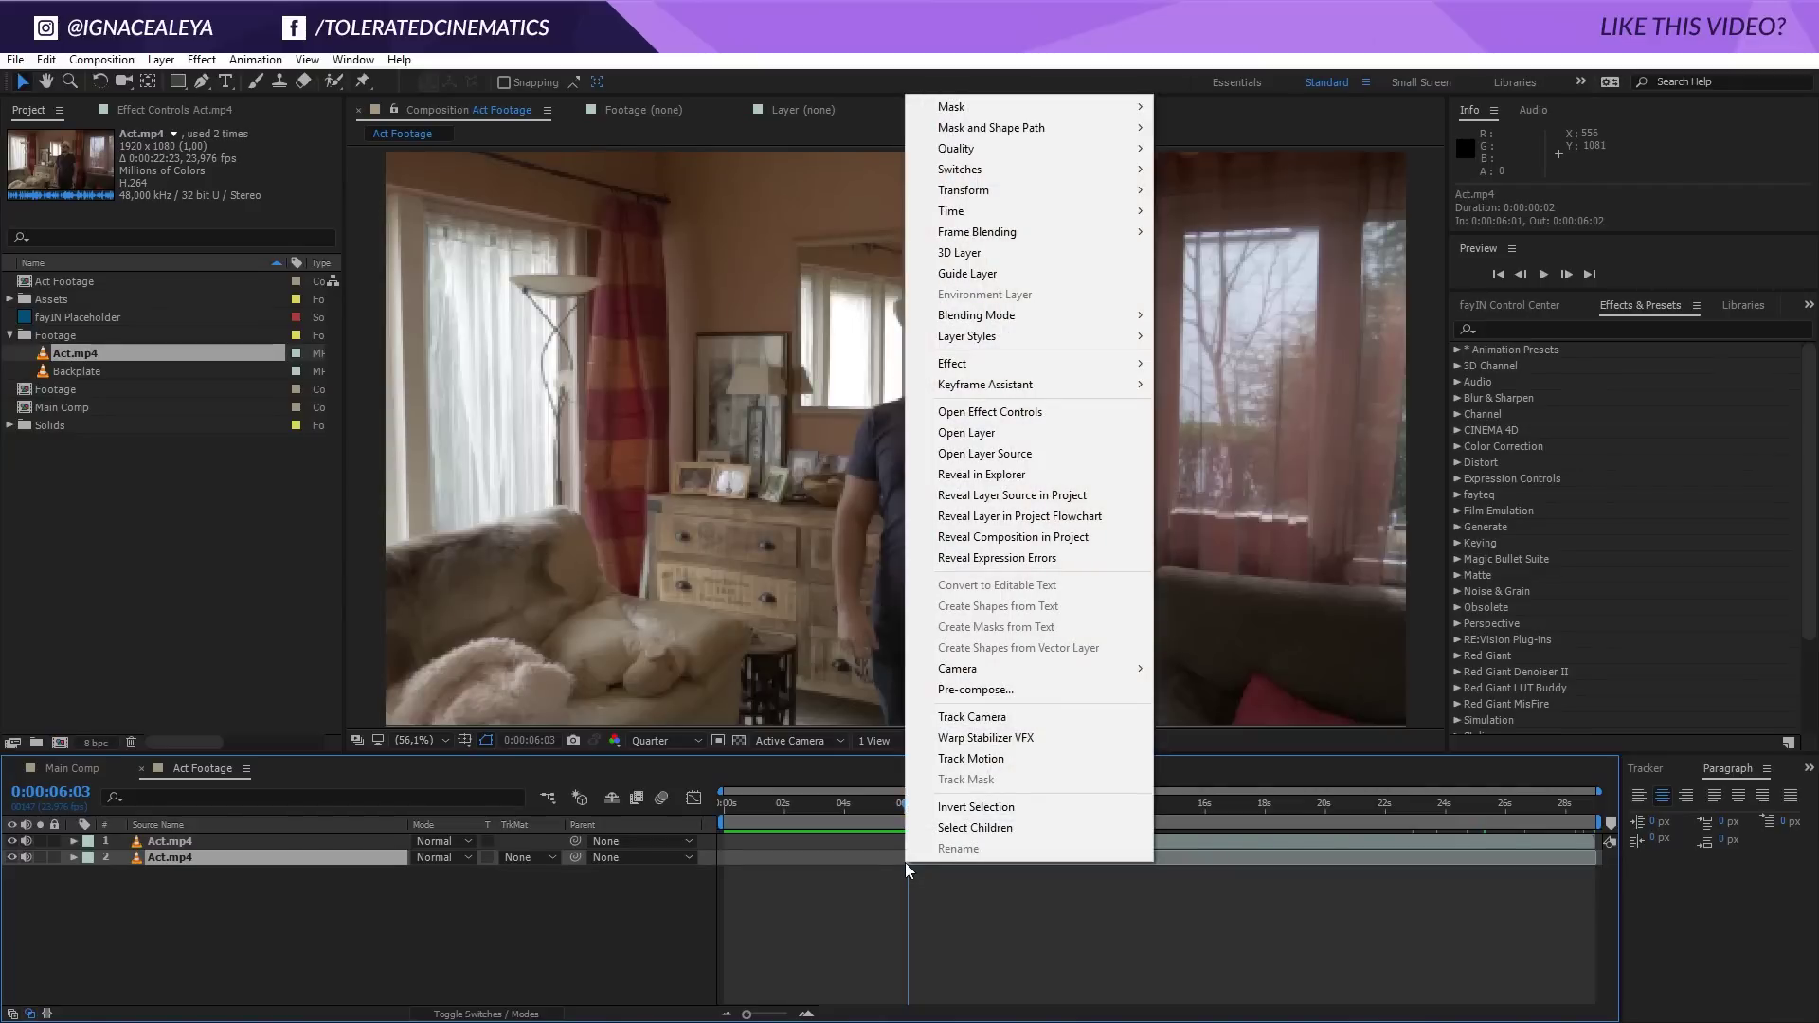
pyautogui.moveTo(982, 216)
pyautogui.click(720, 273)
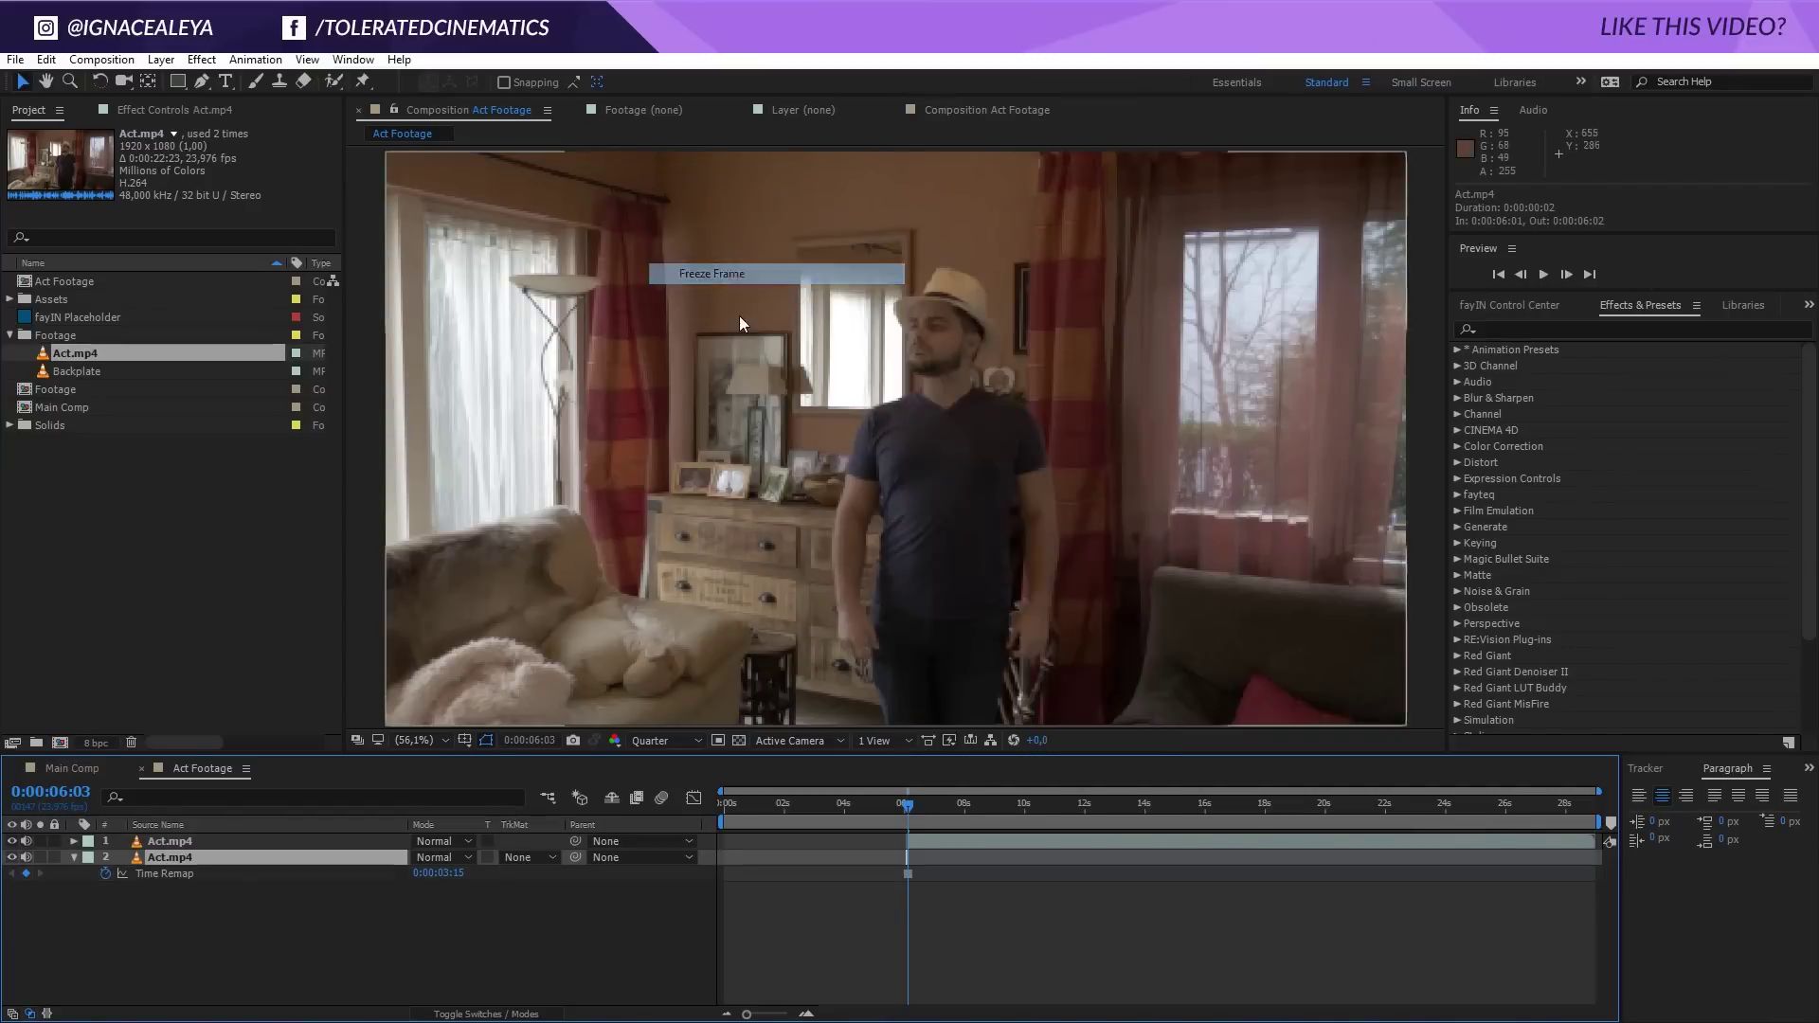
pyautogui.moveTo(906, 852); pyautogui.dragTo(745, 941)
pyautogui.press('space')
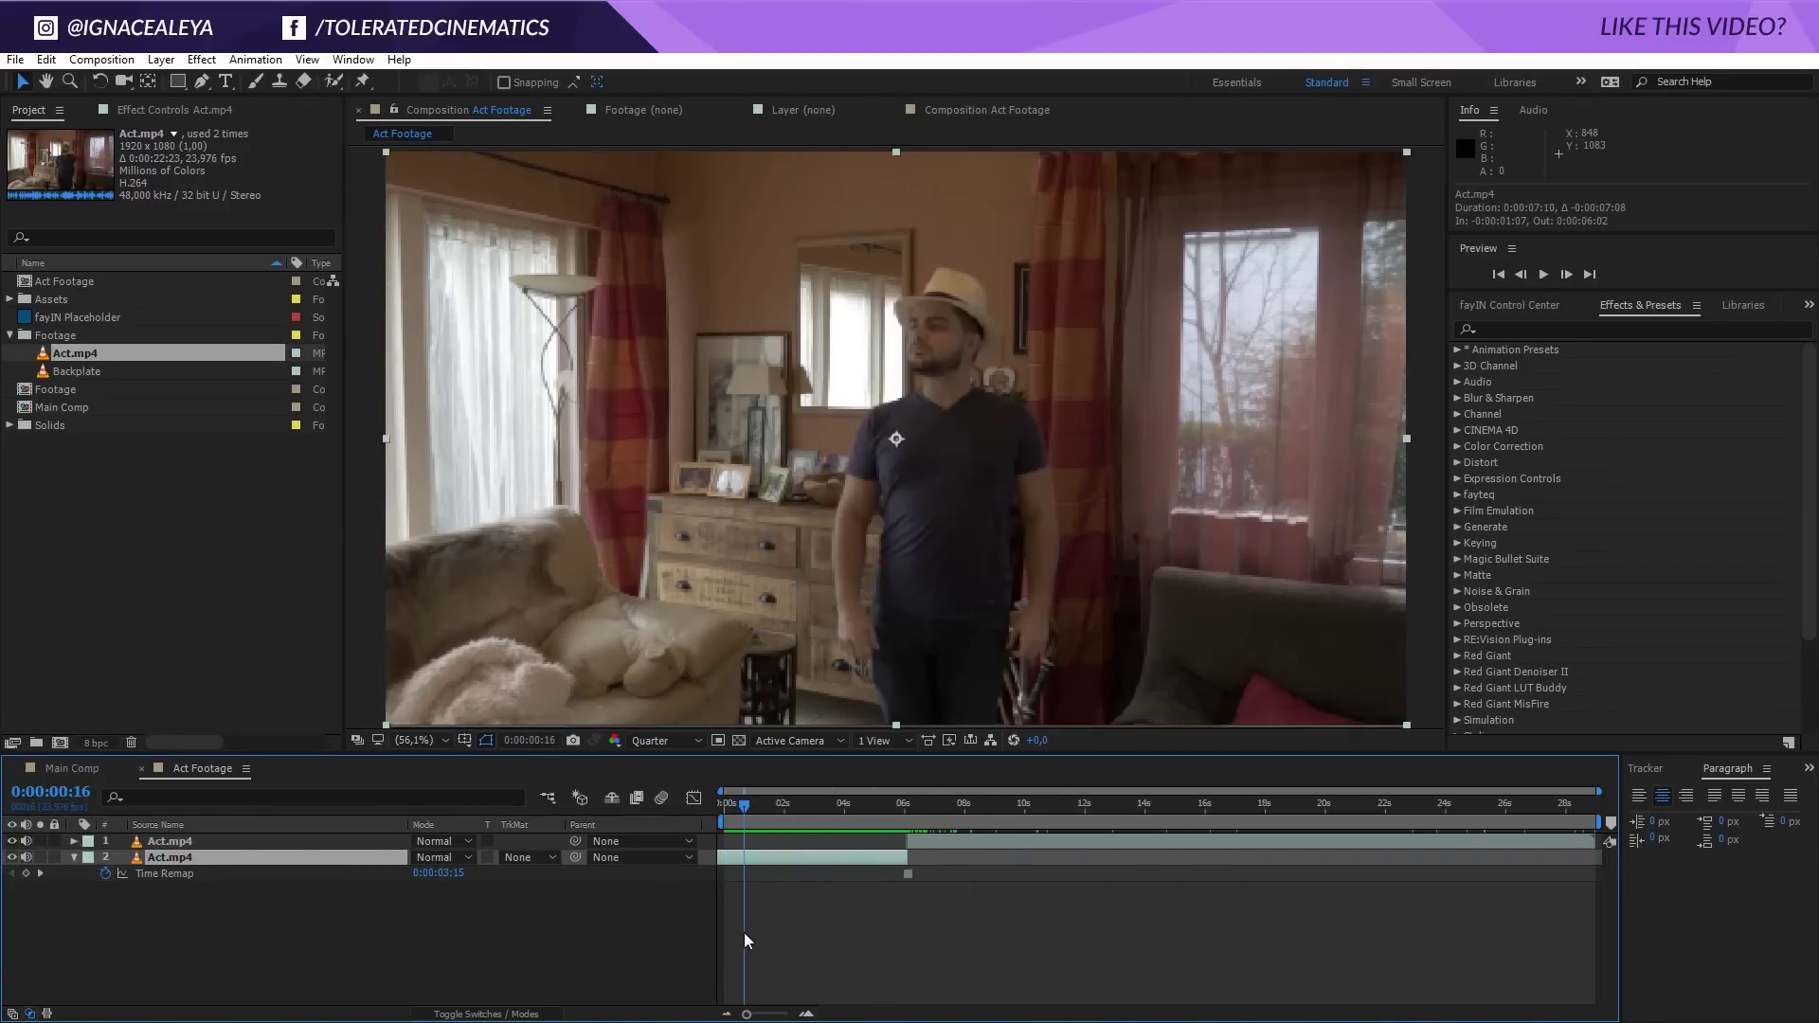
pyautogui.click(74, 769)
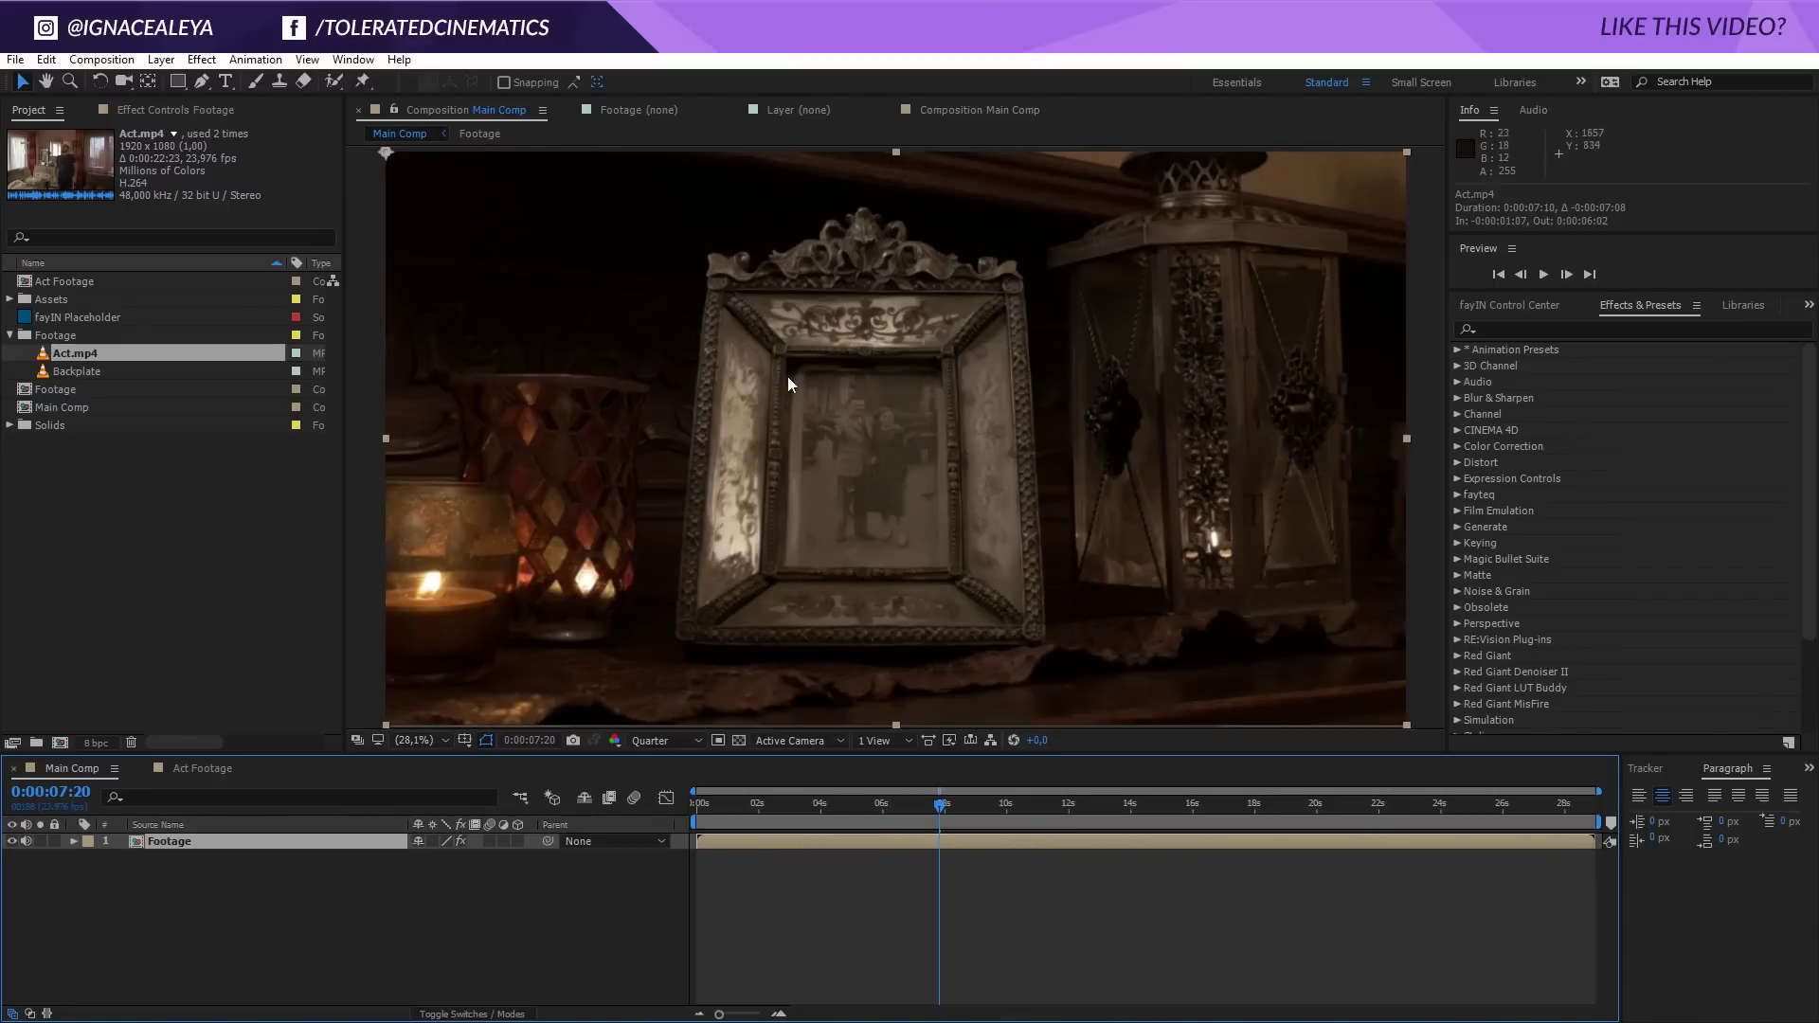
pyautogui.click(198, 772)
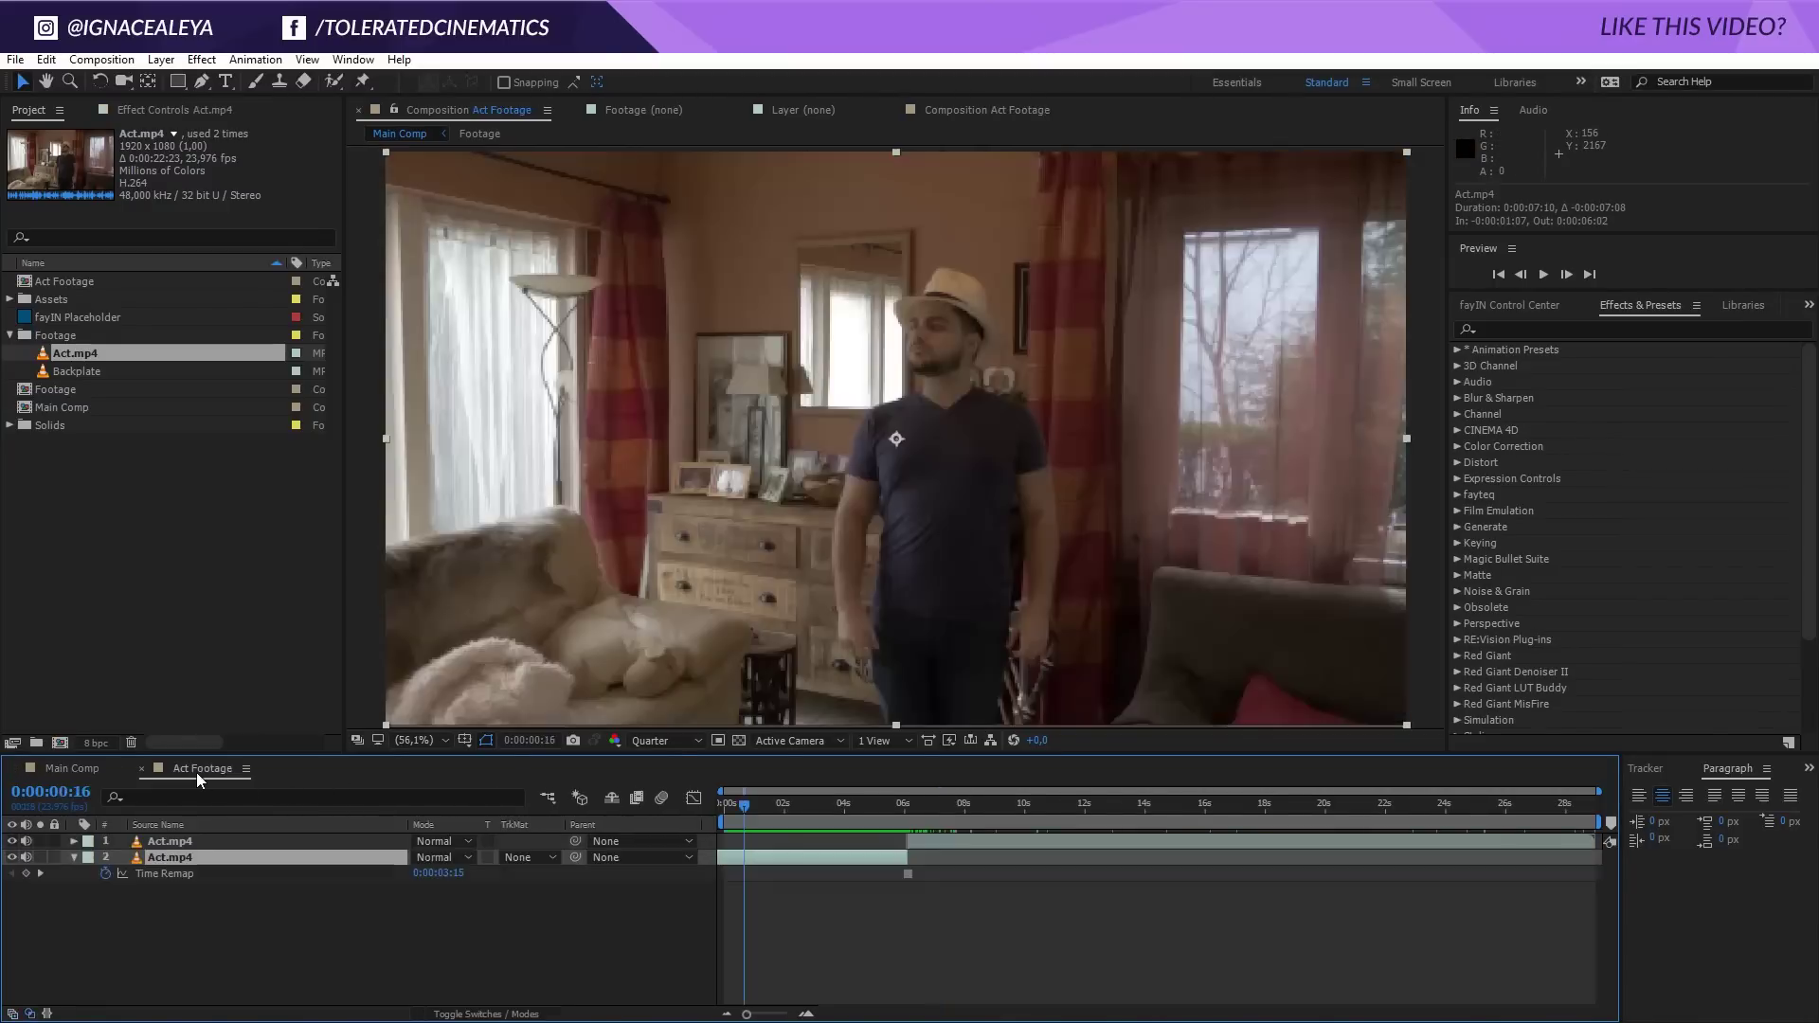
pyautogui.rightClick(198, 772)
pyautogui.press('Escape')
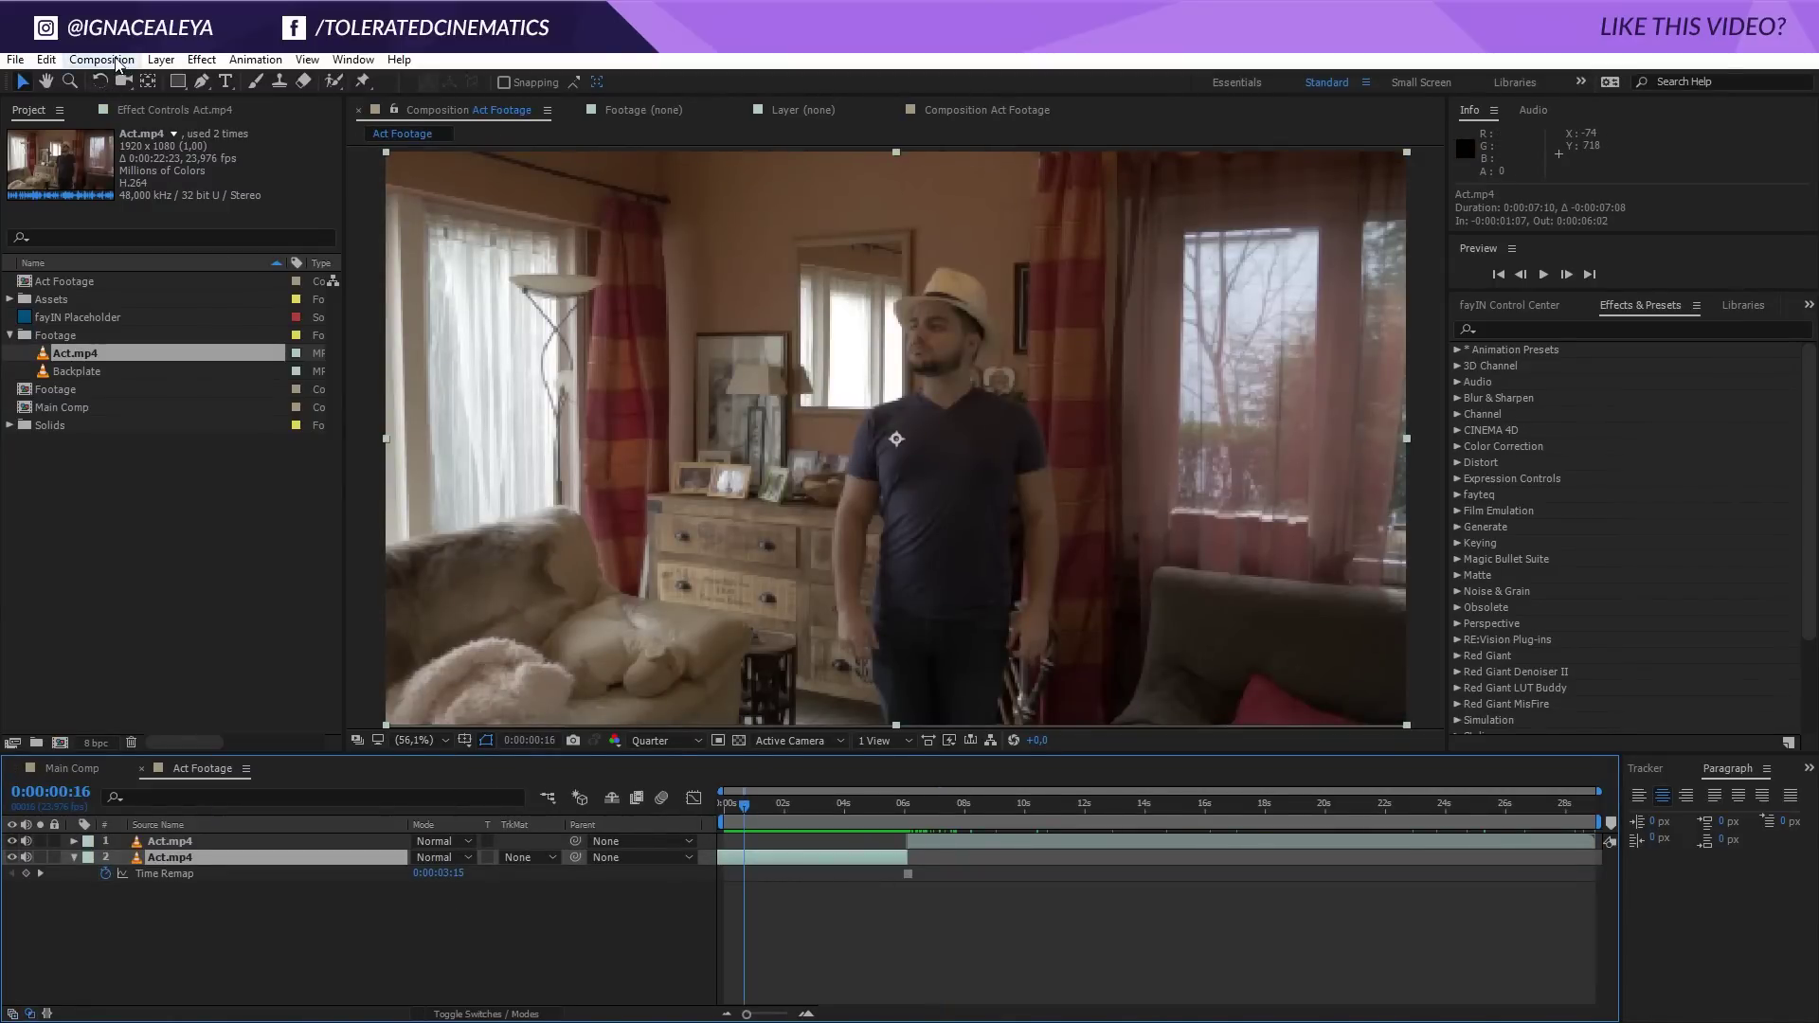
# Step: Change the Act Footage composition width to 750 px
pyautogui.click(101, 60)
pyautogui.click(114, 101)
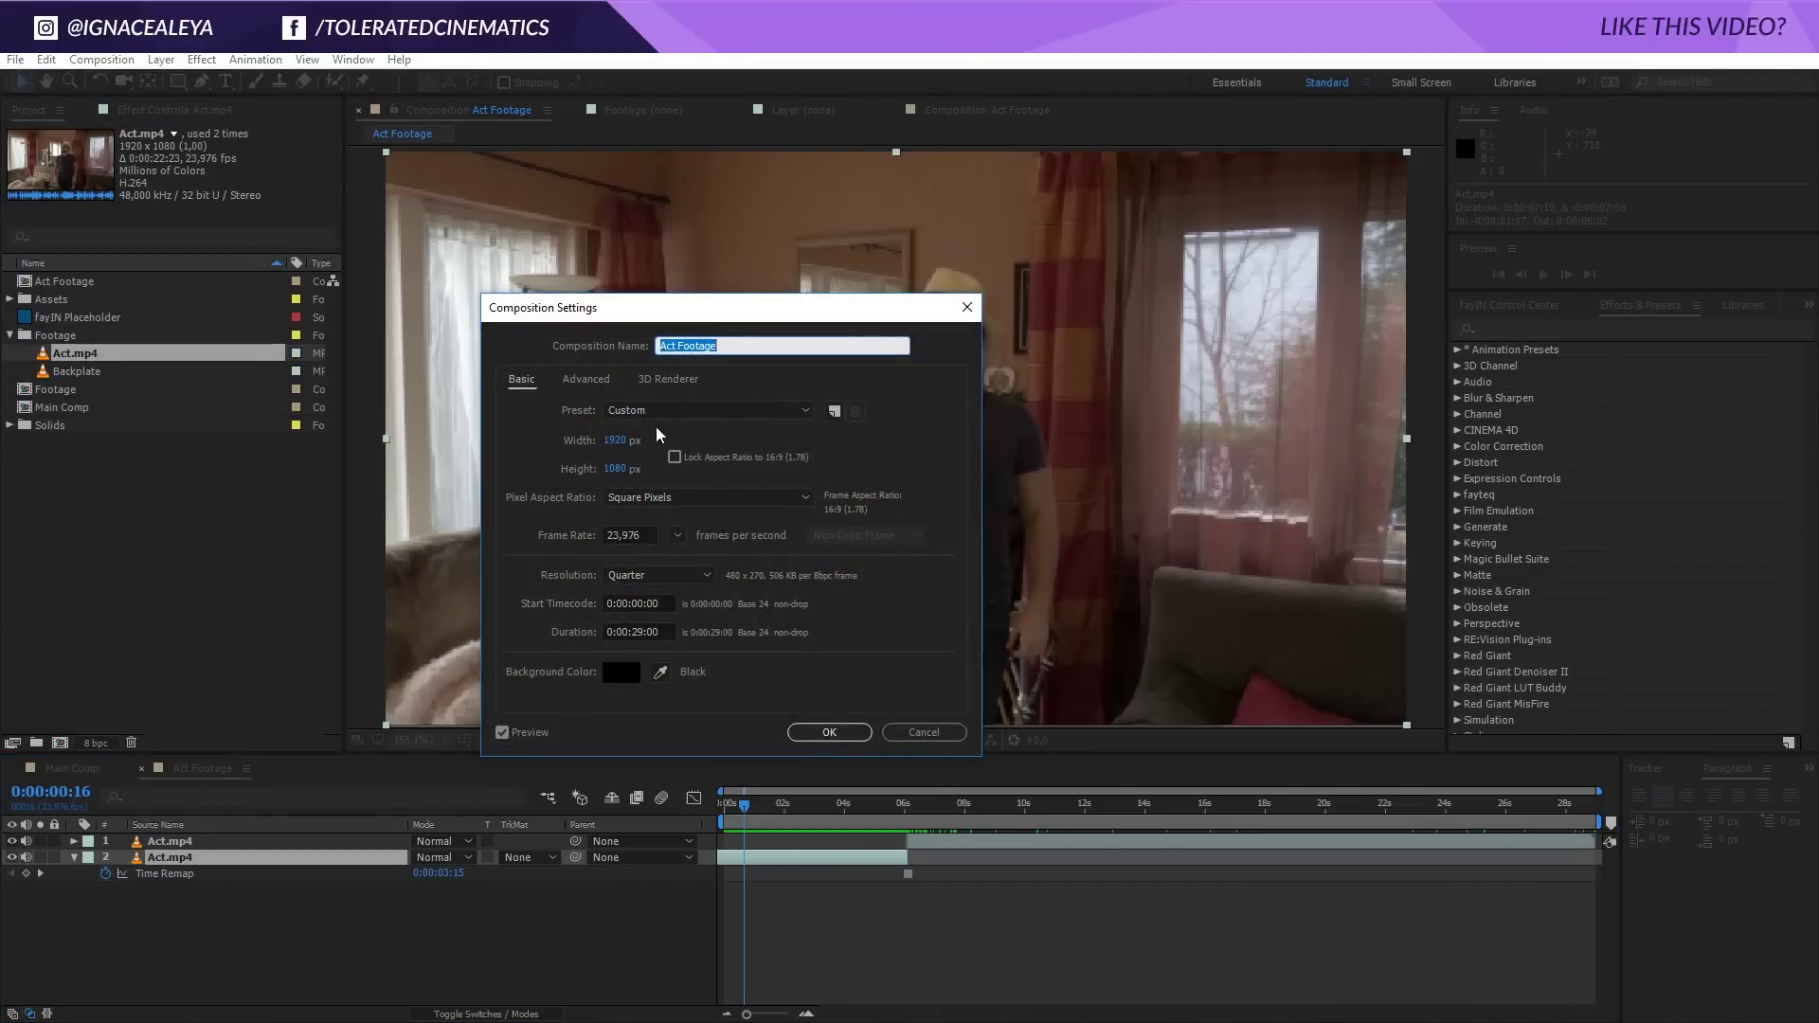
pyautogui.click(614, 441)
pyautogui.write('75')
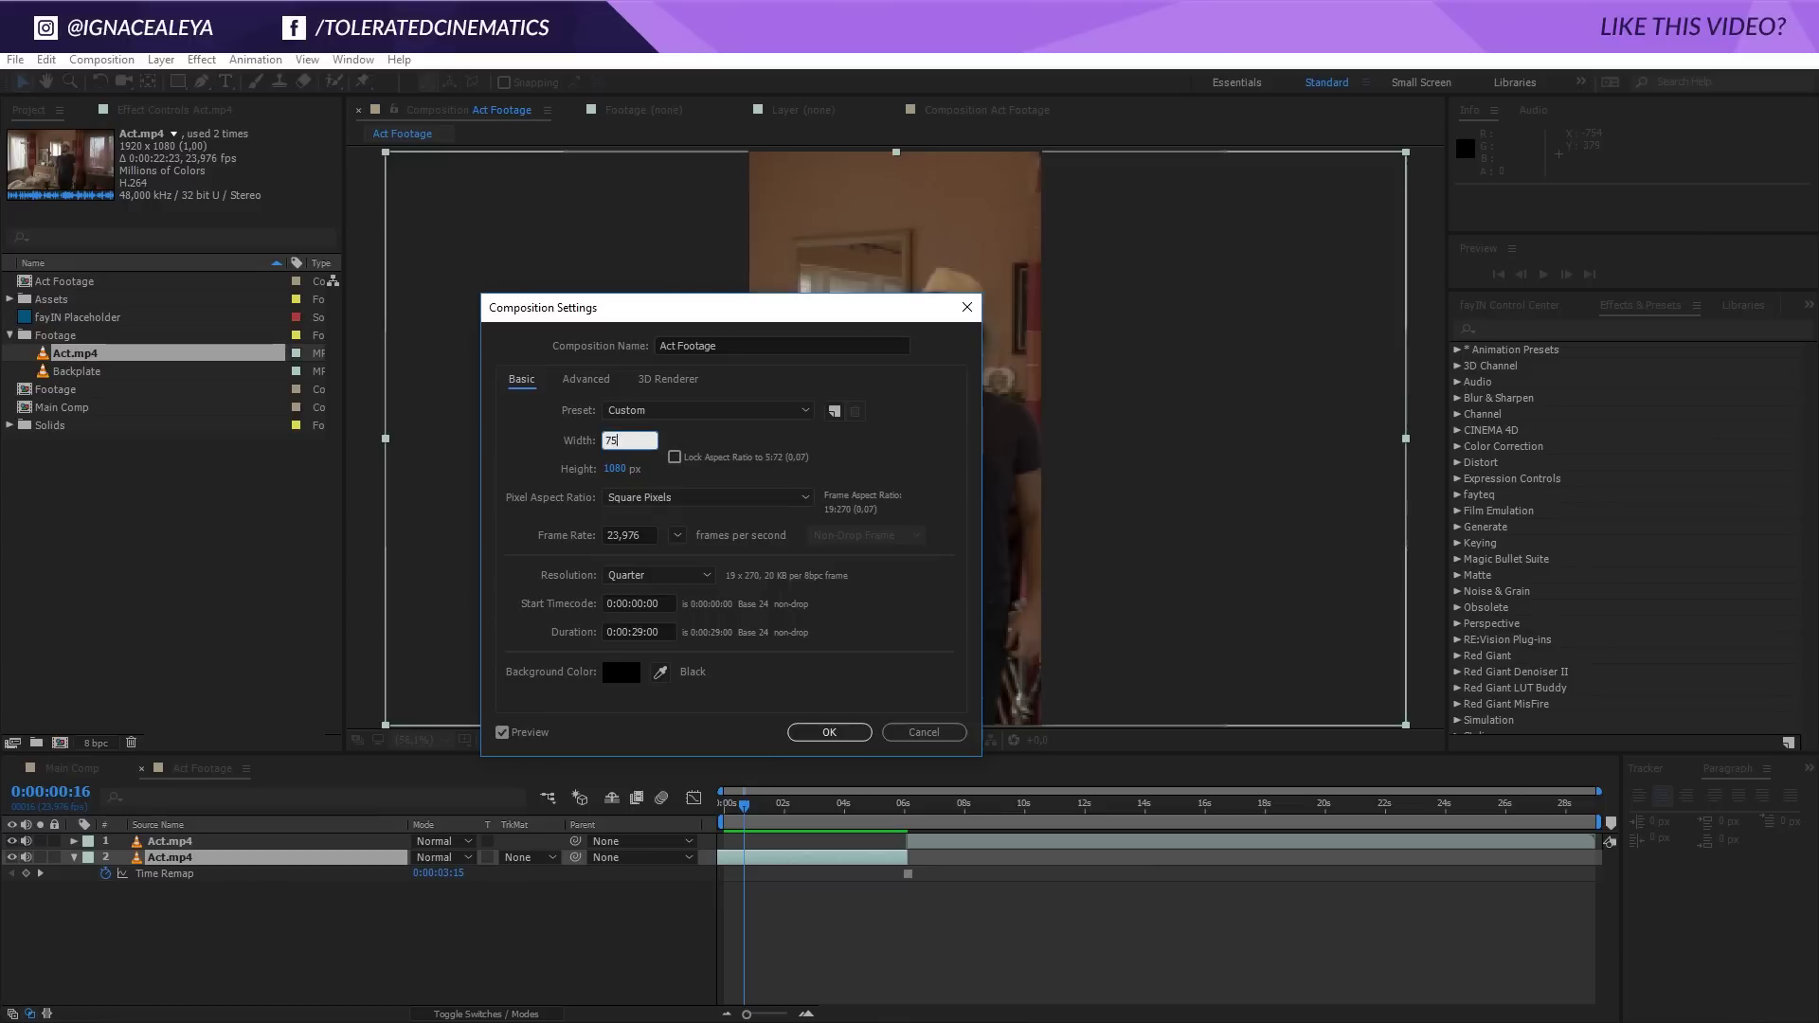
pyautogui.write('0')
pyautogui.press('Return')
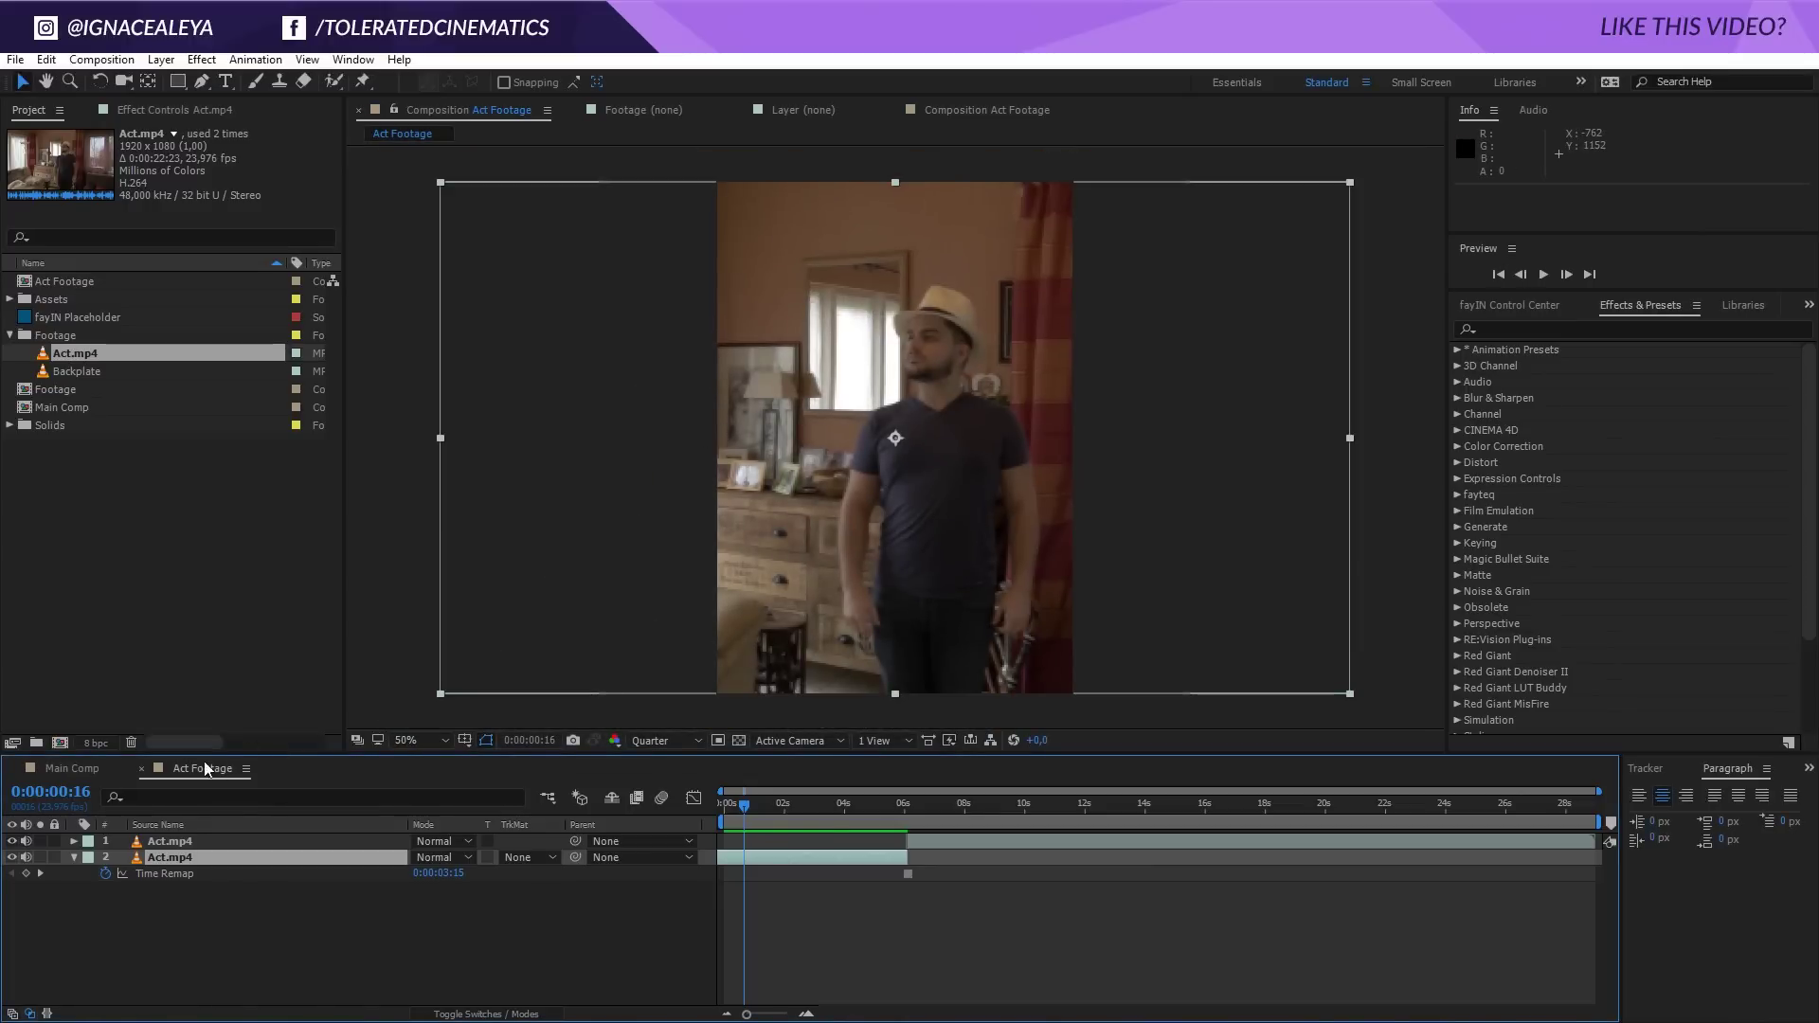
# Step: Scale both Act.mp4 layers to 120% and shift them up and left in frame
pyautogui.click(93, 769)
pyautogui.click(199, 770)
pyautogui.keyDown('shift'); pyautogui.click(938, 841); pyautogui.keyUp('shift')
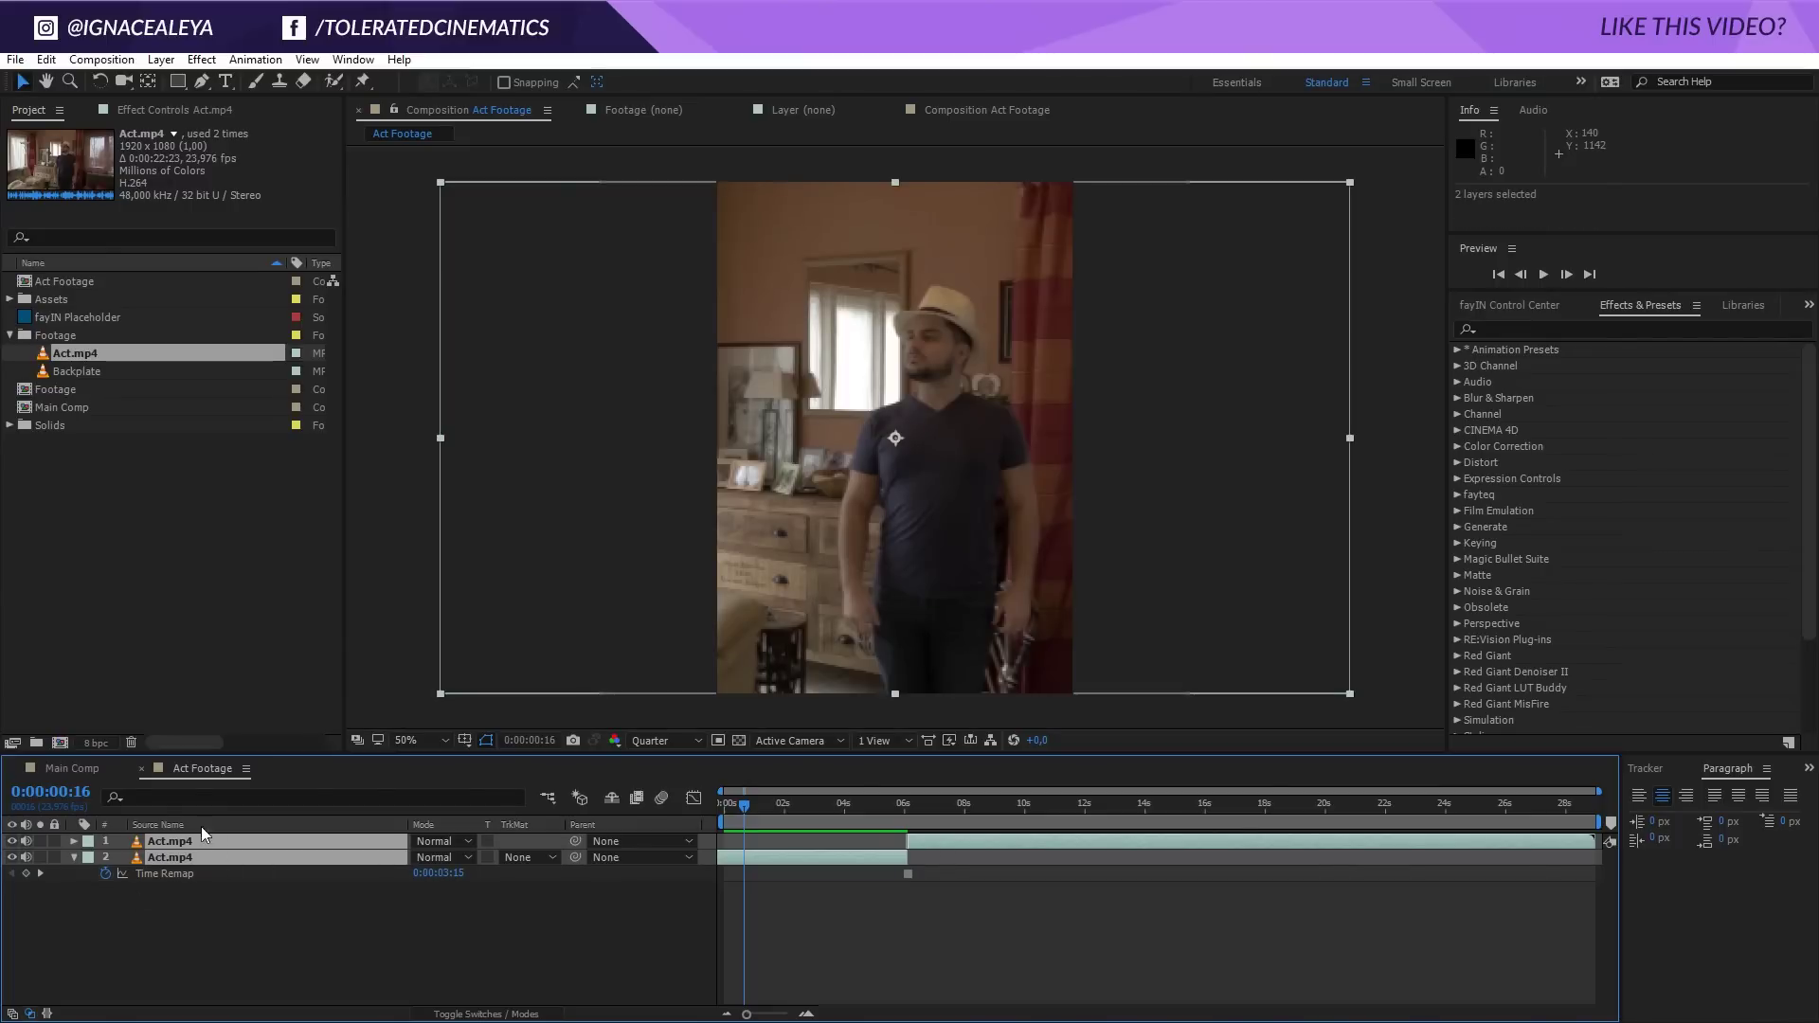
pyautogui.press('s')
pyautogui.click(442, 857)
pyautogui.write('120')
pyautogui.press('Return')
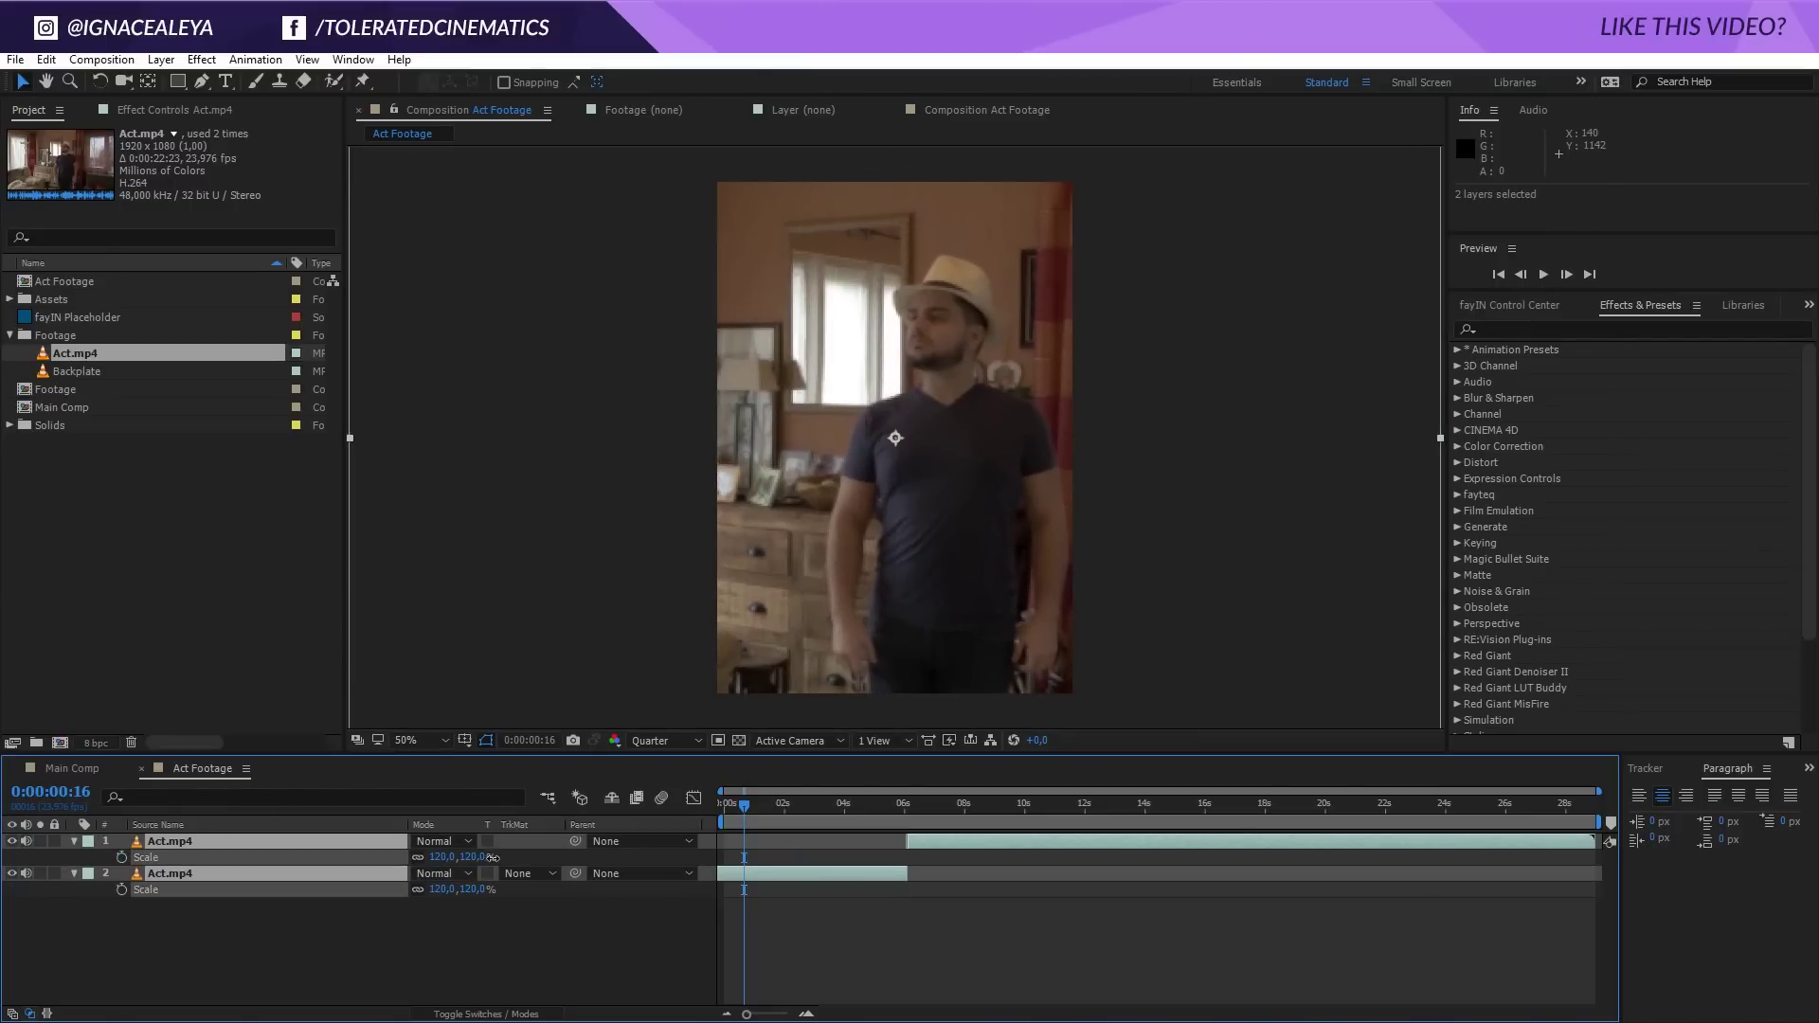
pyautogui.moveTo(955, 574); pyautogui.dragTo(913, 538)
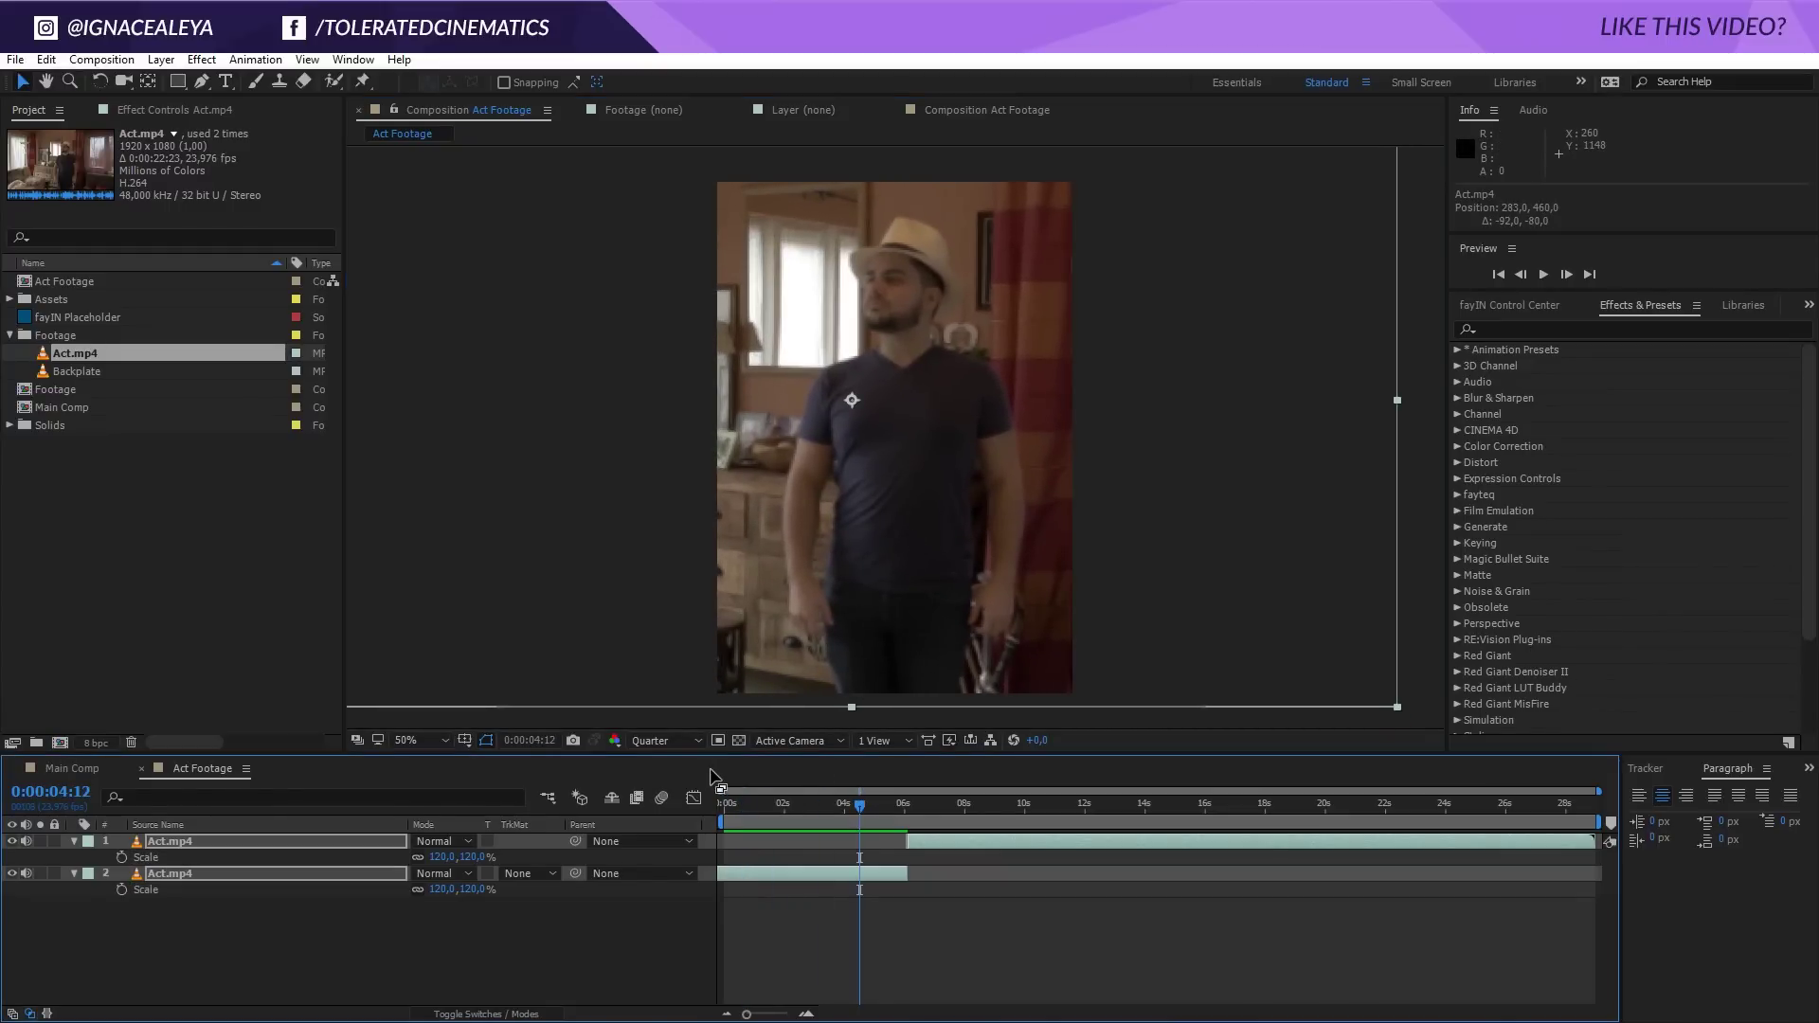
# Step: Set the preview resolution to Full and scrub the Act Footage comp from the start
pyautogui.click(674, 741)
pyautogui.click(654, 782)
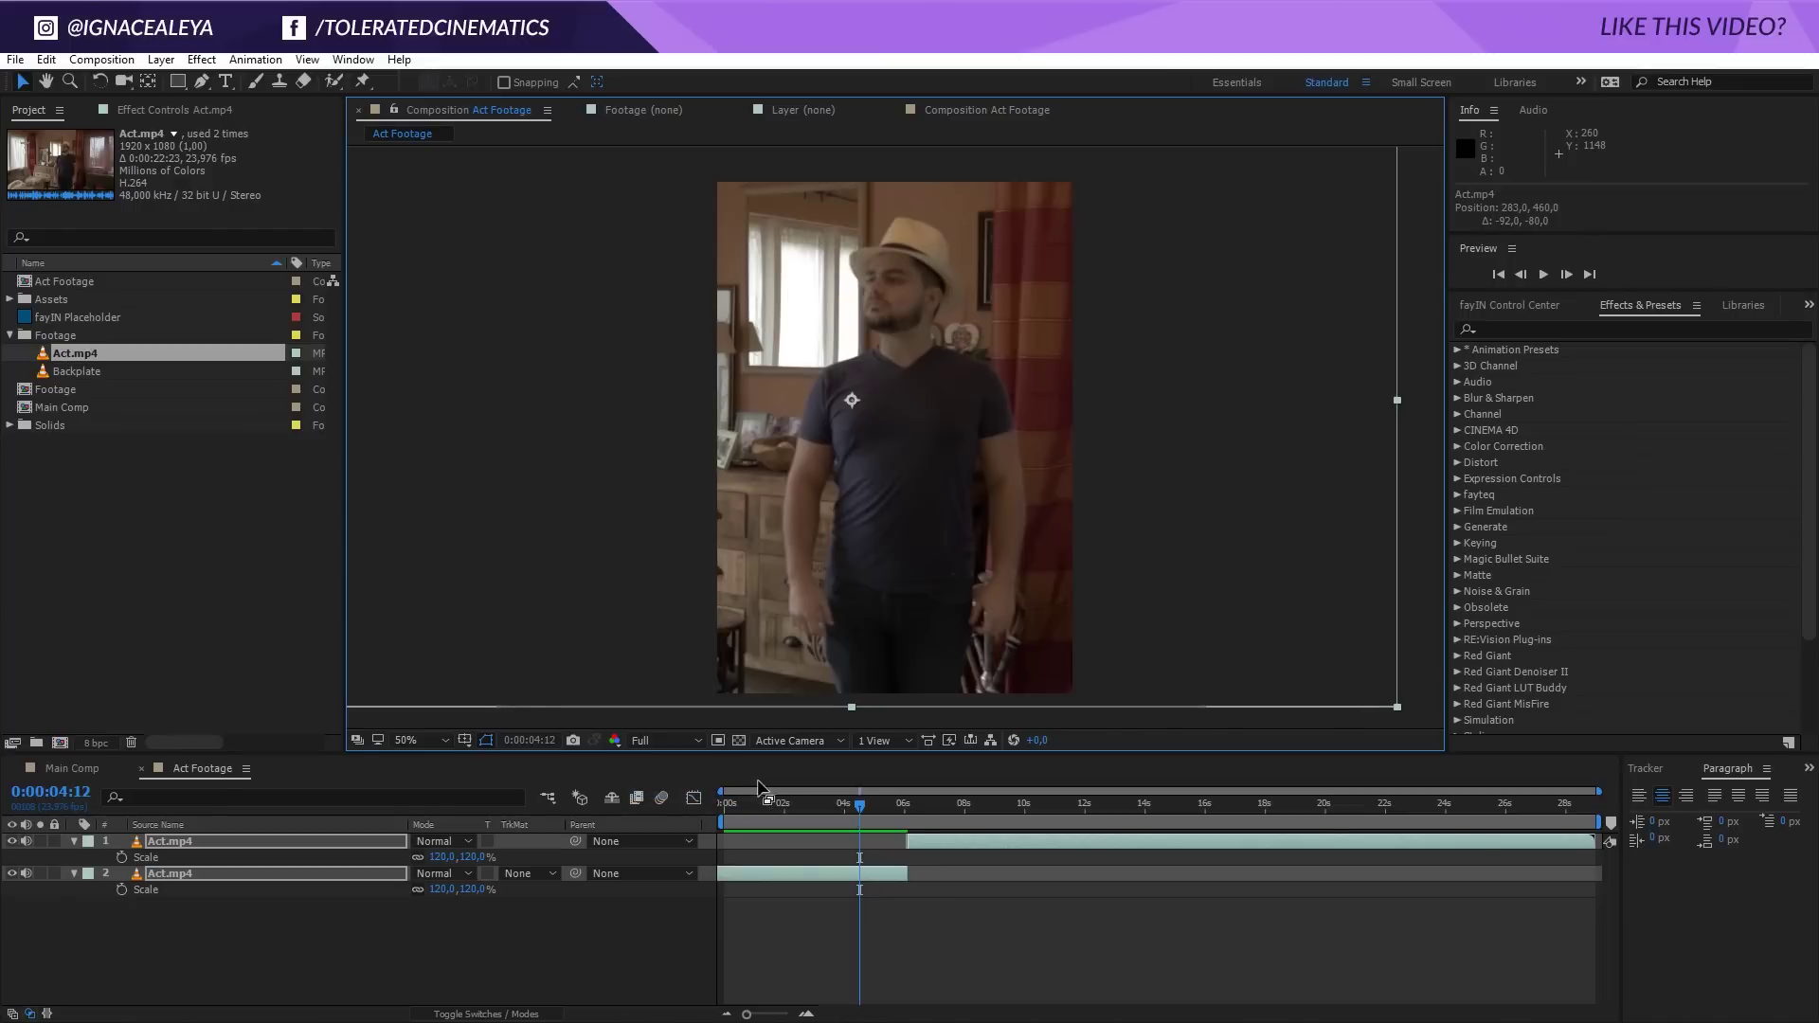
pyautogui.click(832, 839)
pyautogui.press('Home')
pyautogui.moveTo(848, 803); pyautogui.dragTo(1285, 805)
# Step: In Main Comp's fayIN Control Center, insert Act Footage into Track 1, declining ratio adjustment
pyautogui.click(71, 768)
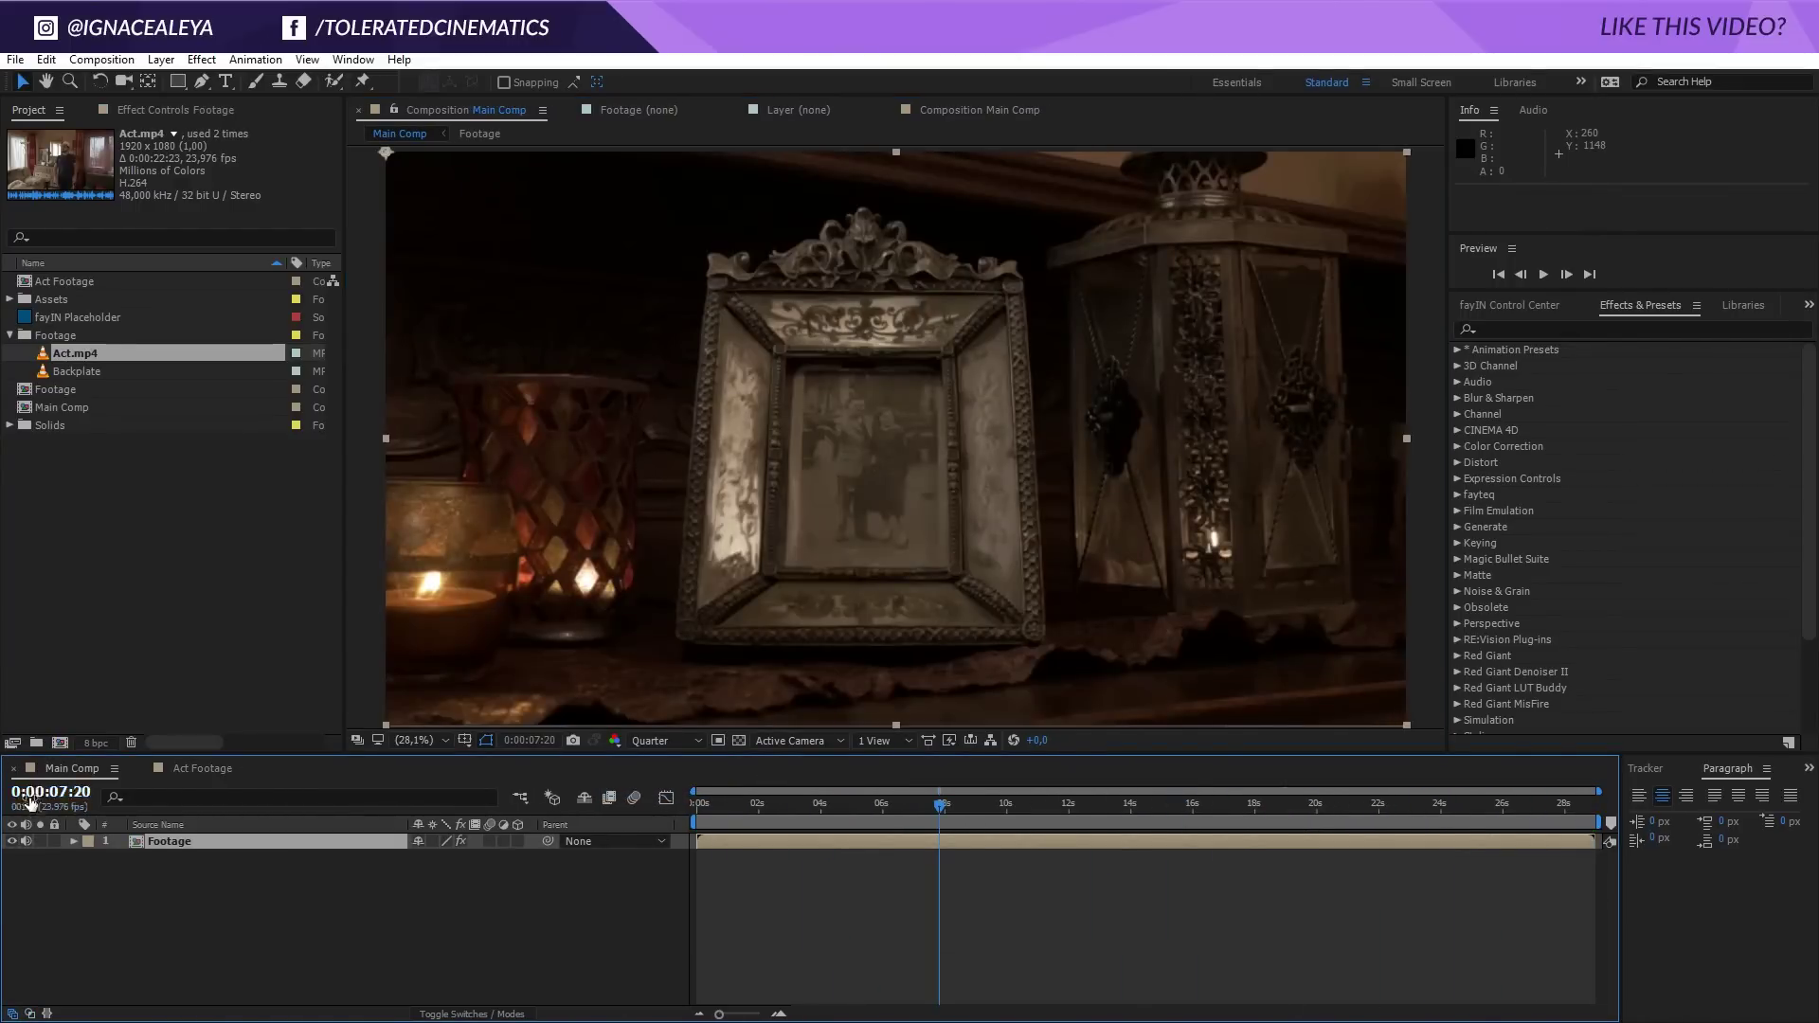
pyautogui.click(161, 111)
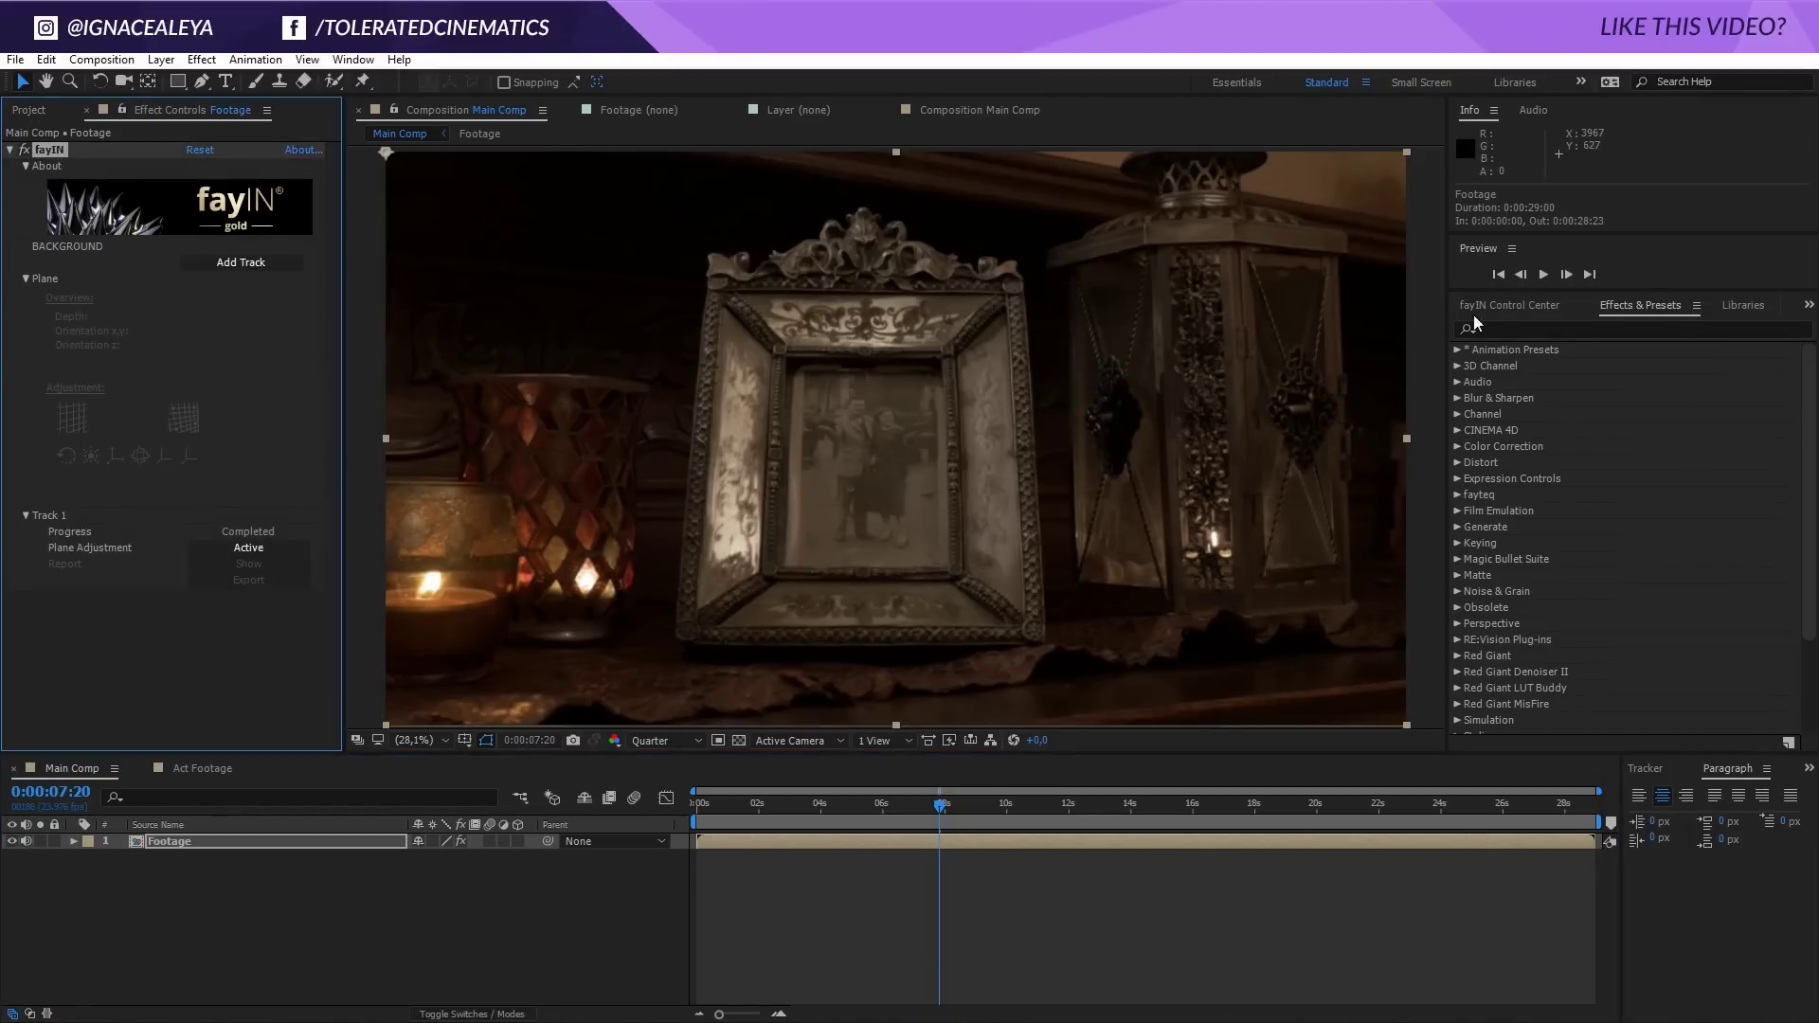
pyautogui.click(1511, 305)
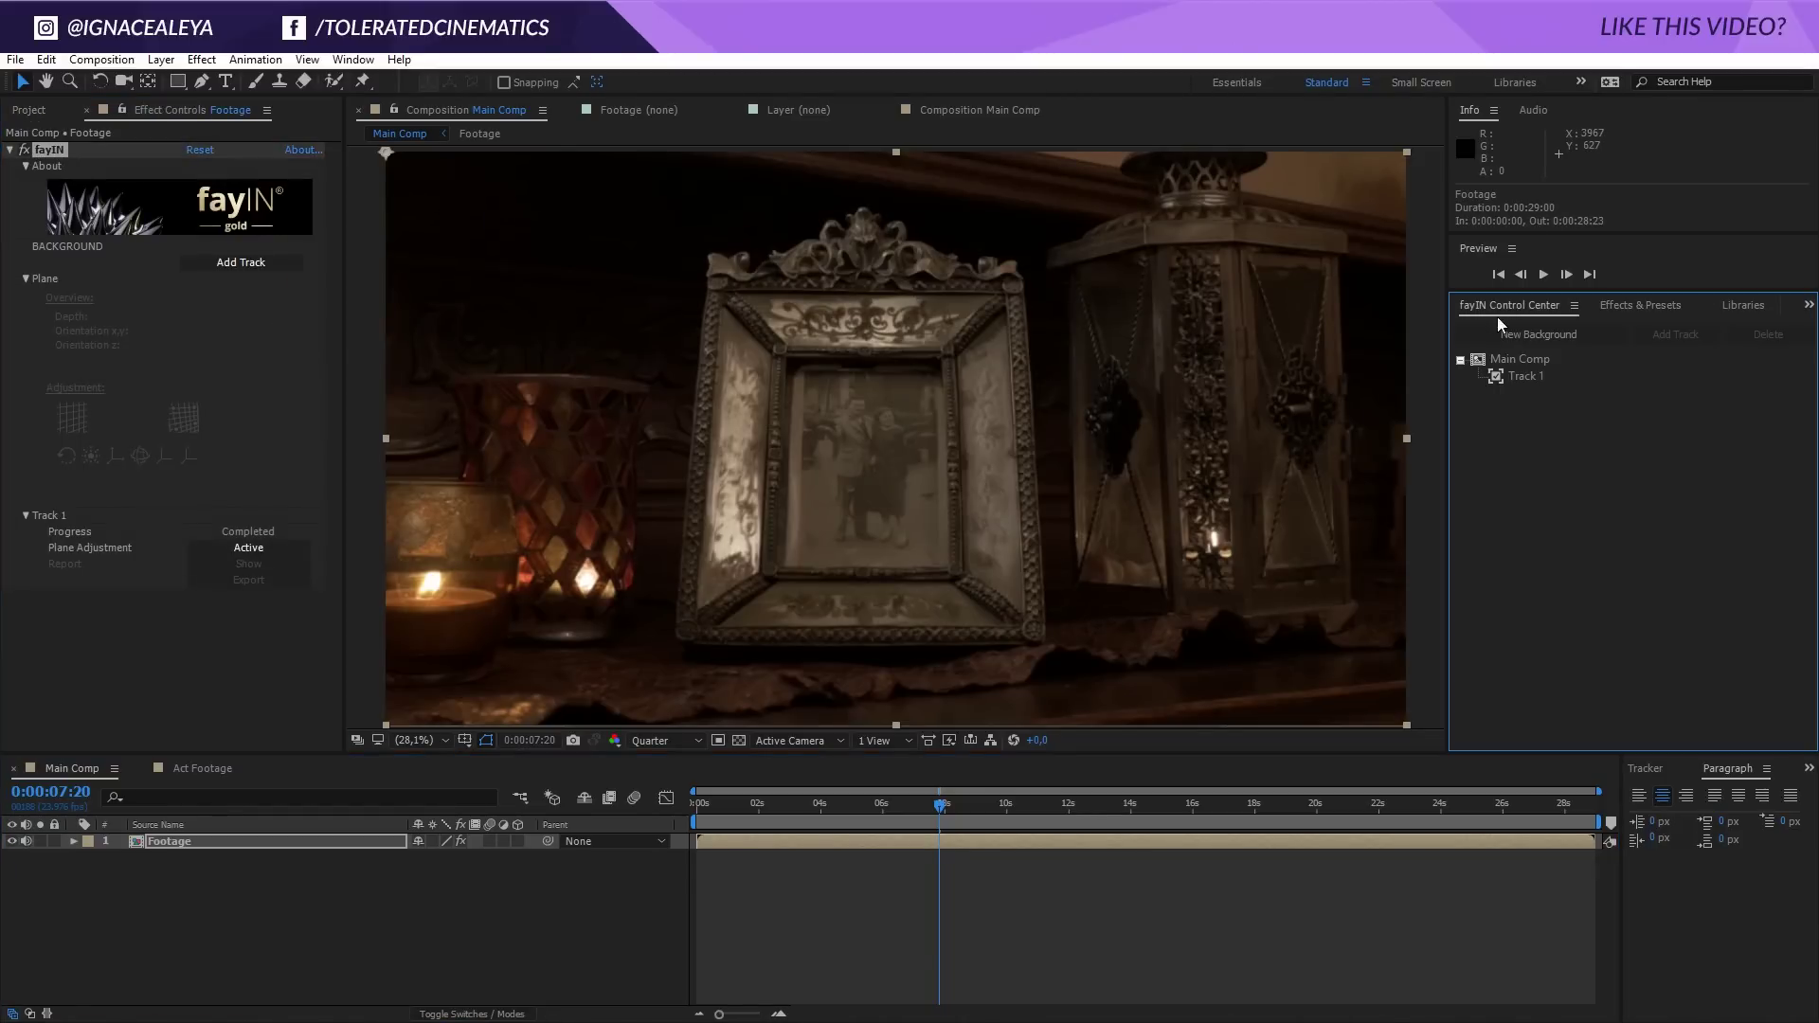
pyautogui.click(1528, 377)
pyautogui.rightClick(1532, 384)
pyautogui.moveTo(1553, 390)
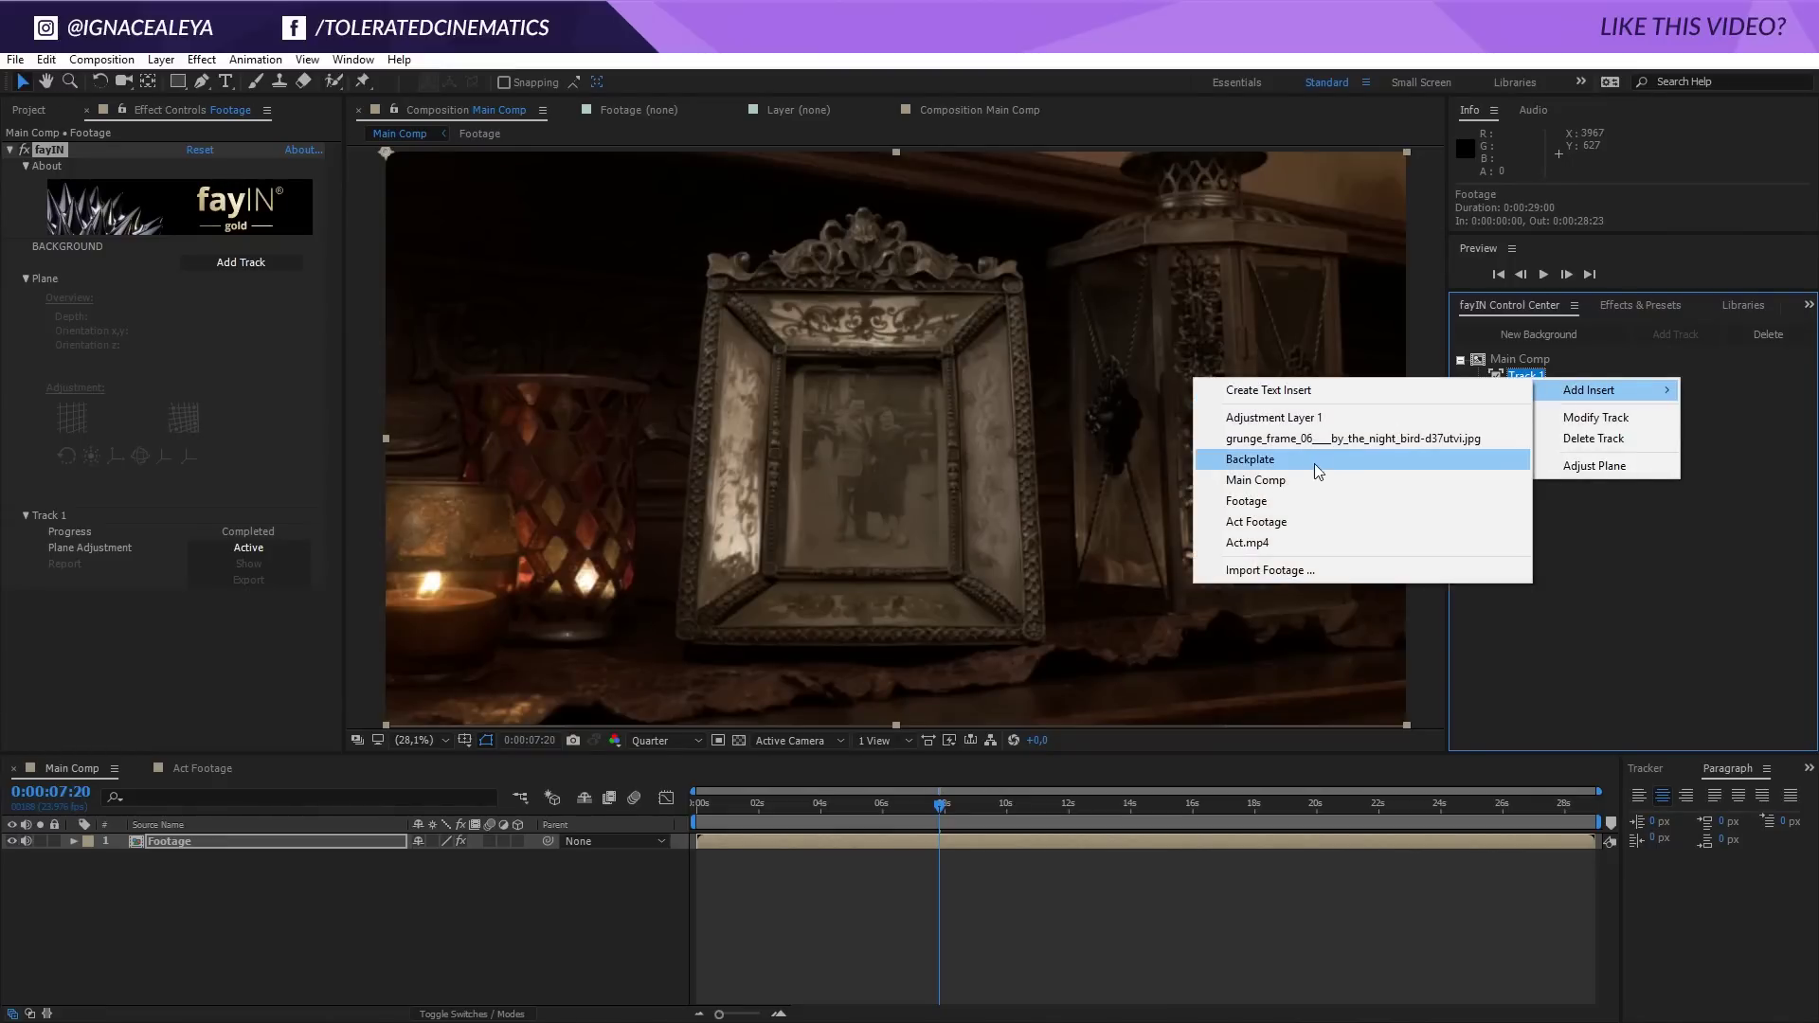
pyautogui.click(1252, 524)
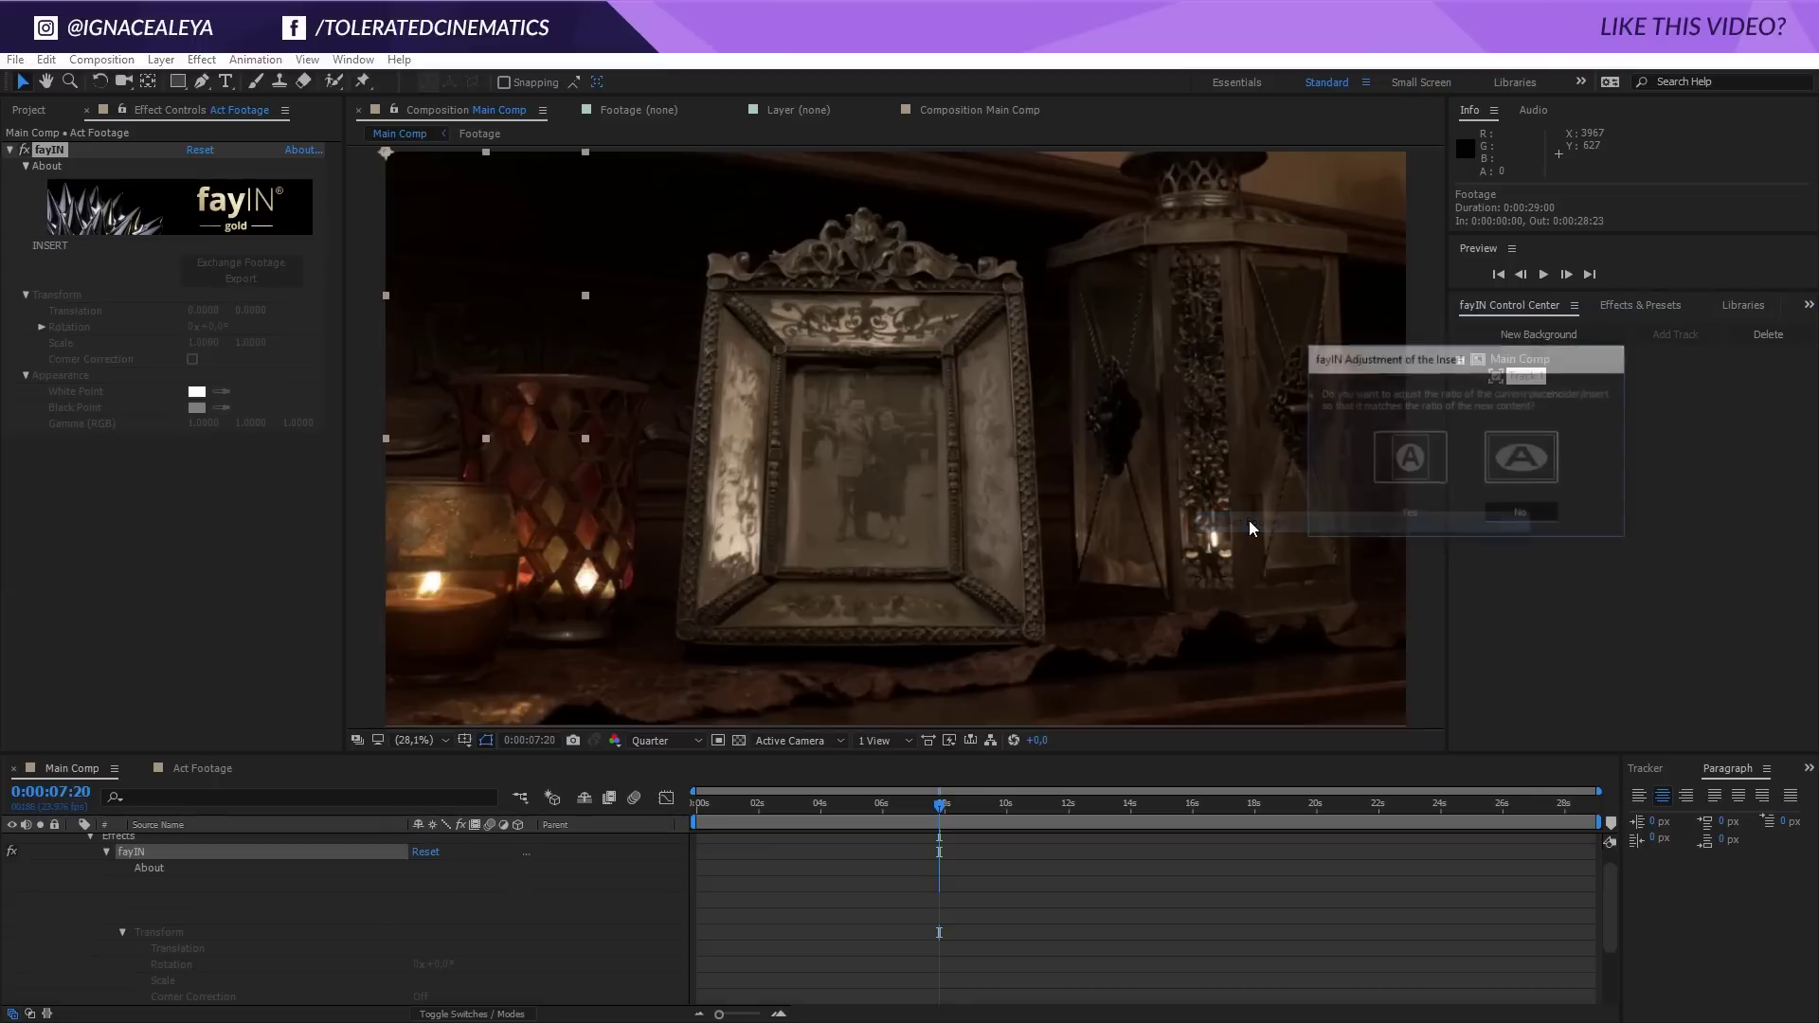
pyautogui.click(1501, 517)
# Step: Toggle the Act Footage layer's visibility to compare it with the old photo, then select it
pyautogui.scroll(2, 881, 450)
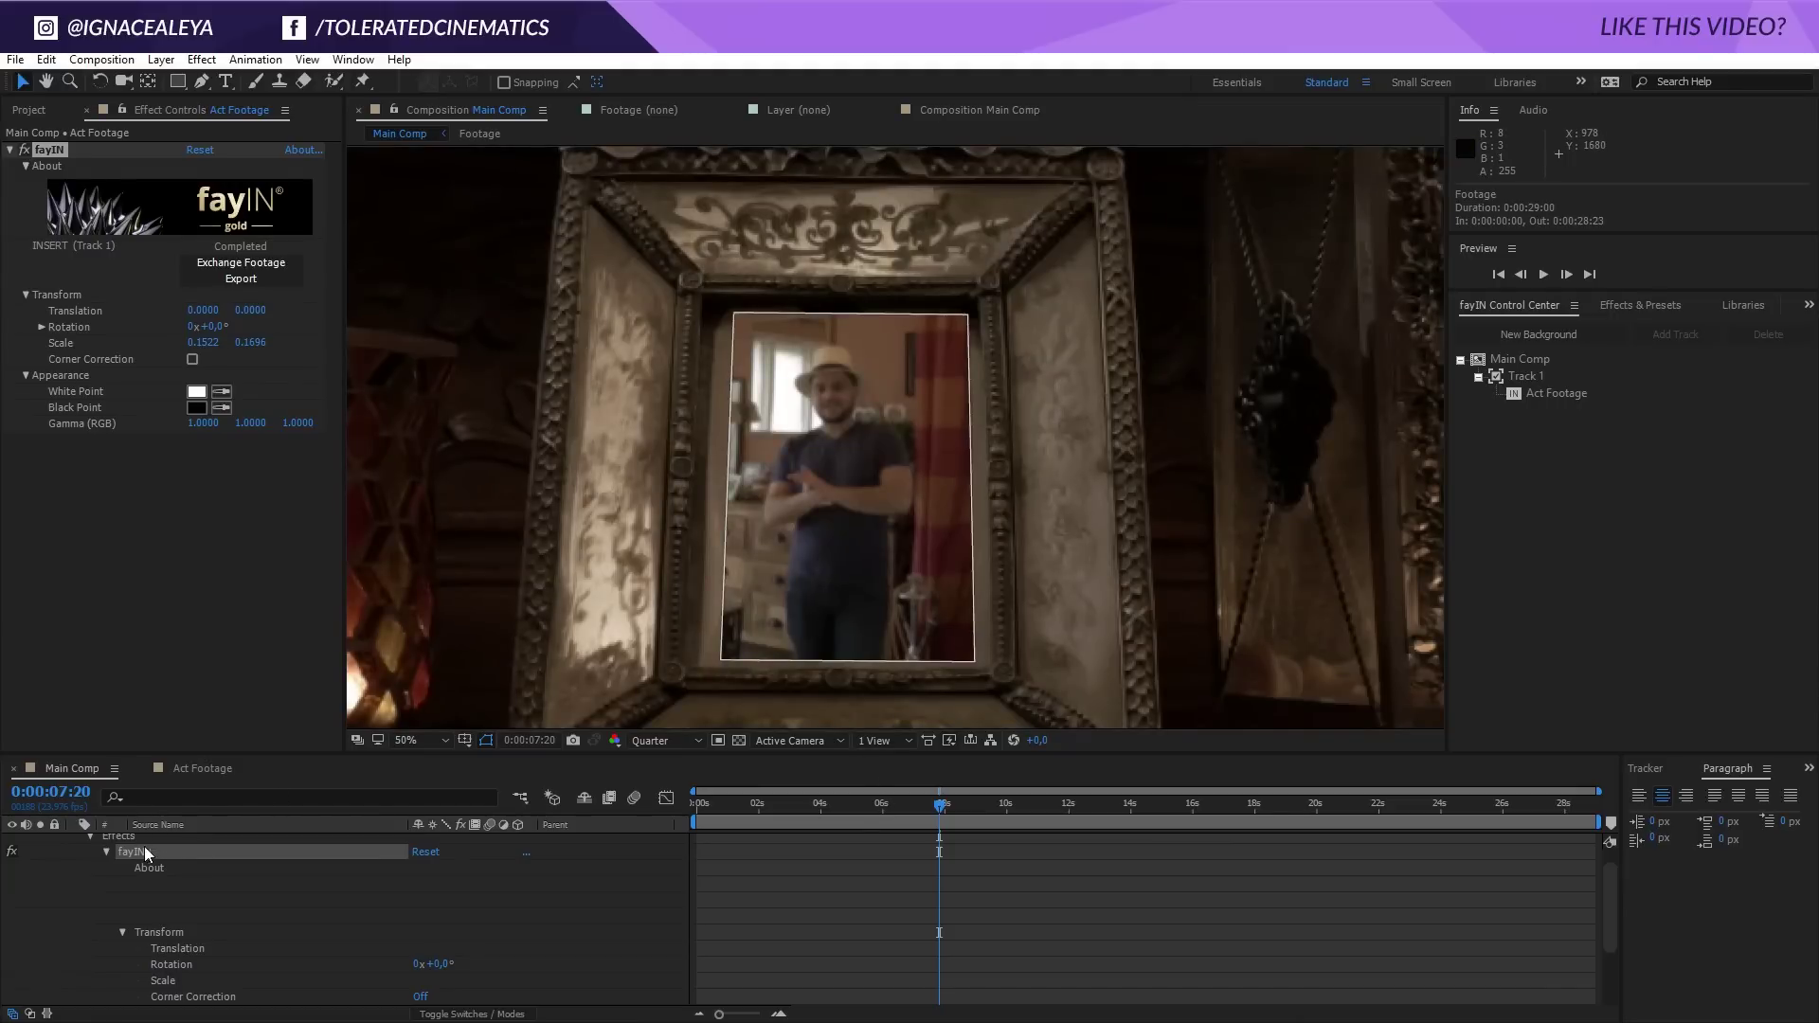
pyautogui.click(763, 926)
pyautogui.scroll(1, 125, 866)
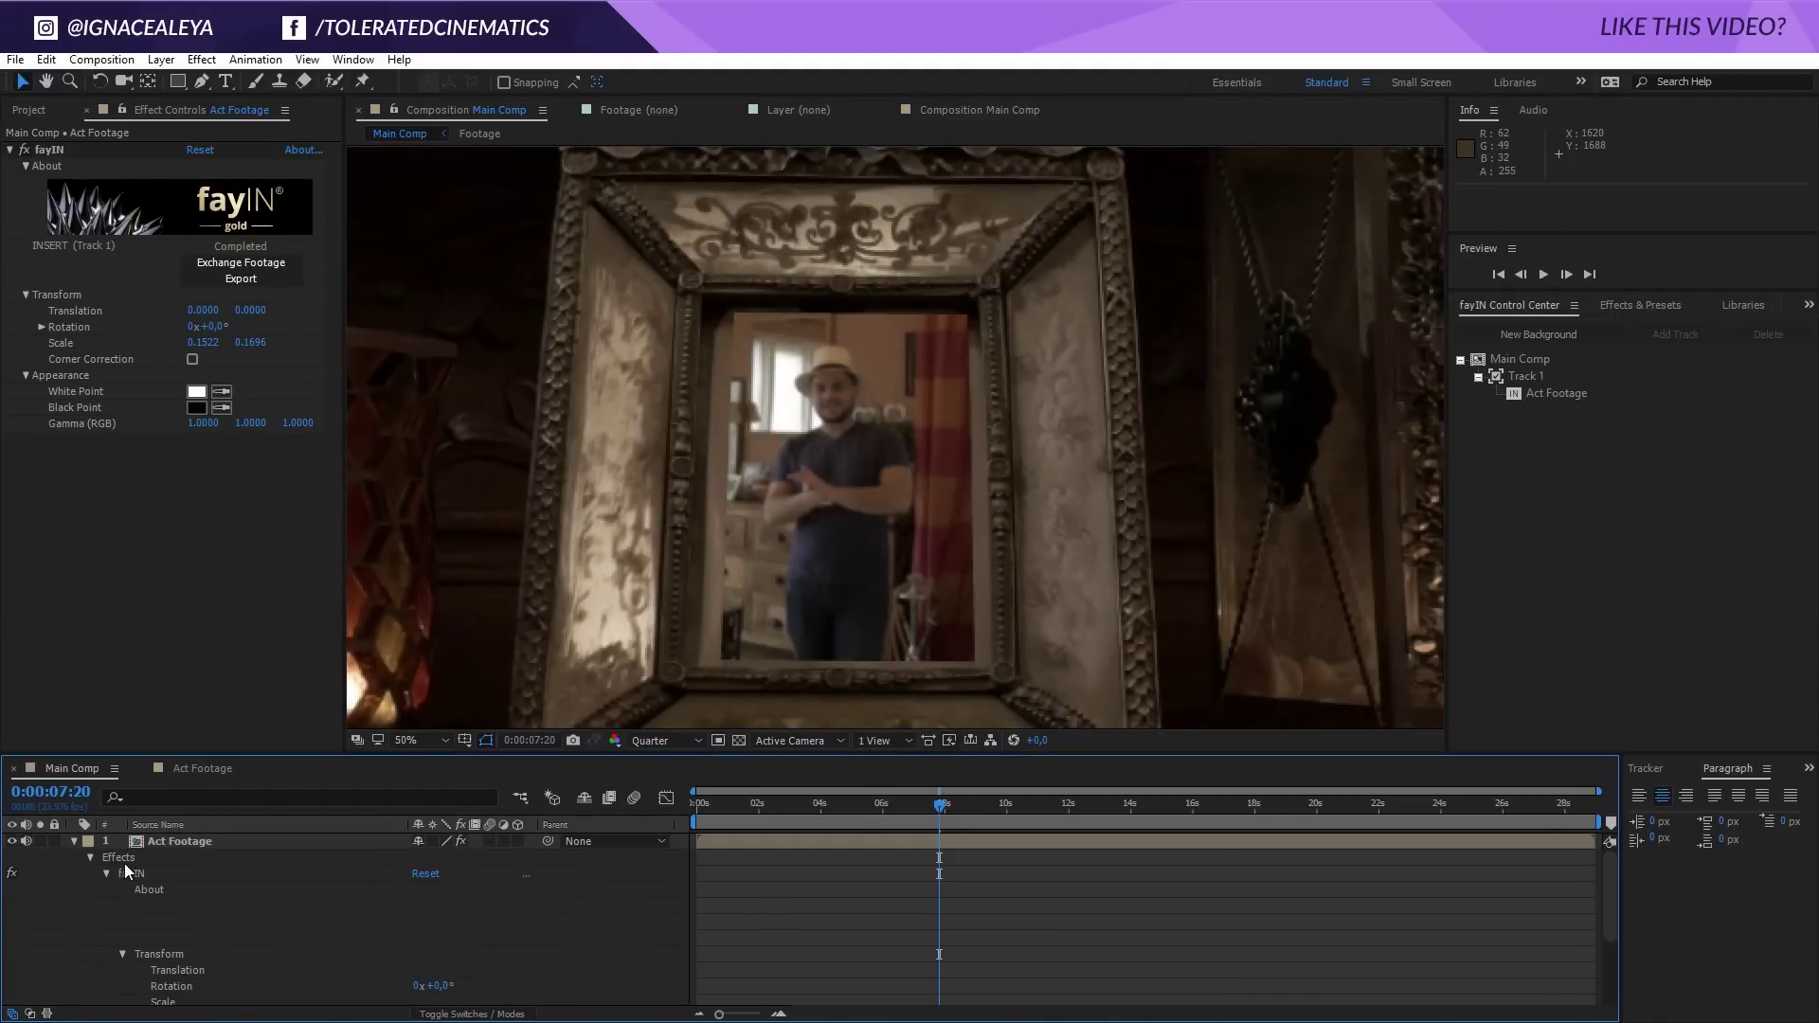
pyautogui.click(74, 841)
pyautogui.click(11, 843)
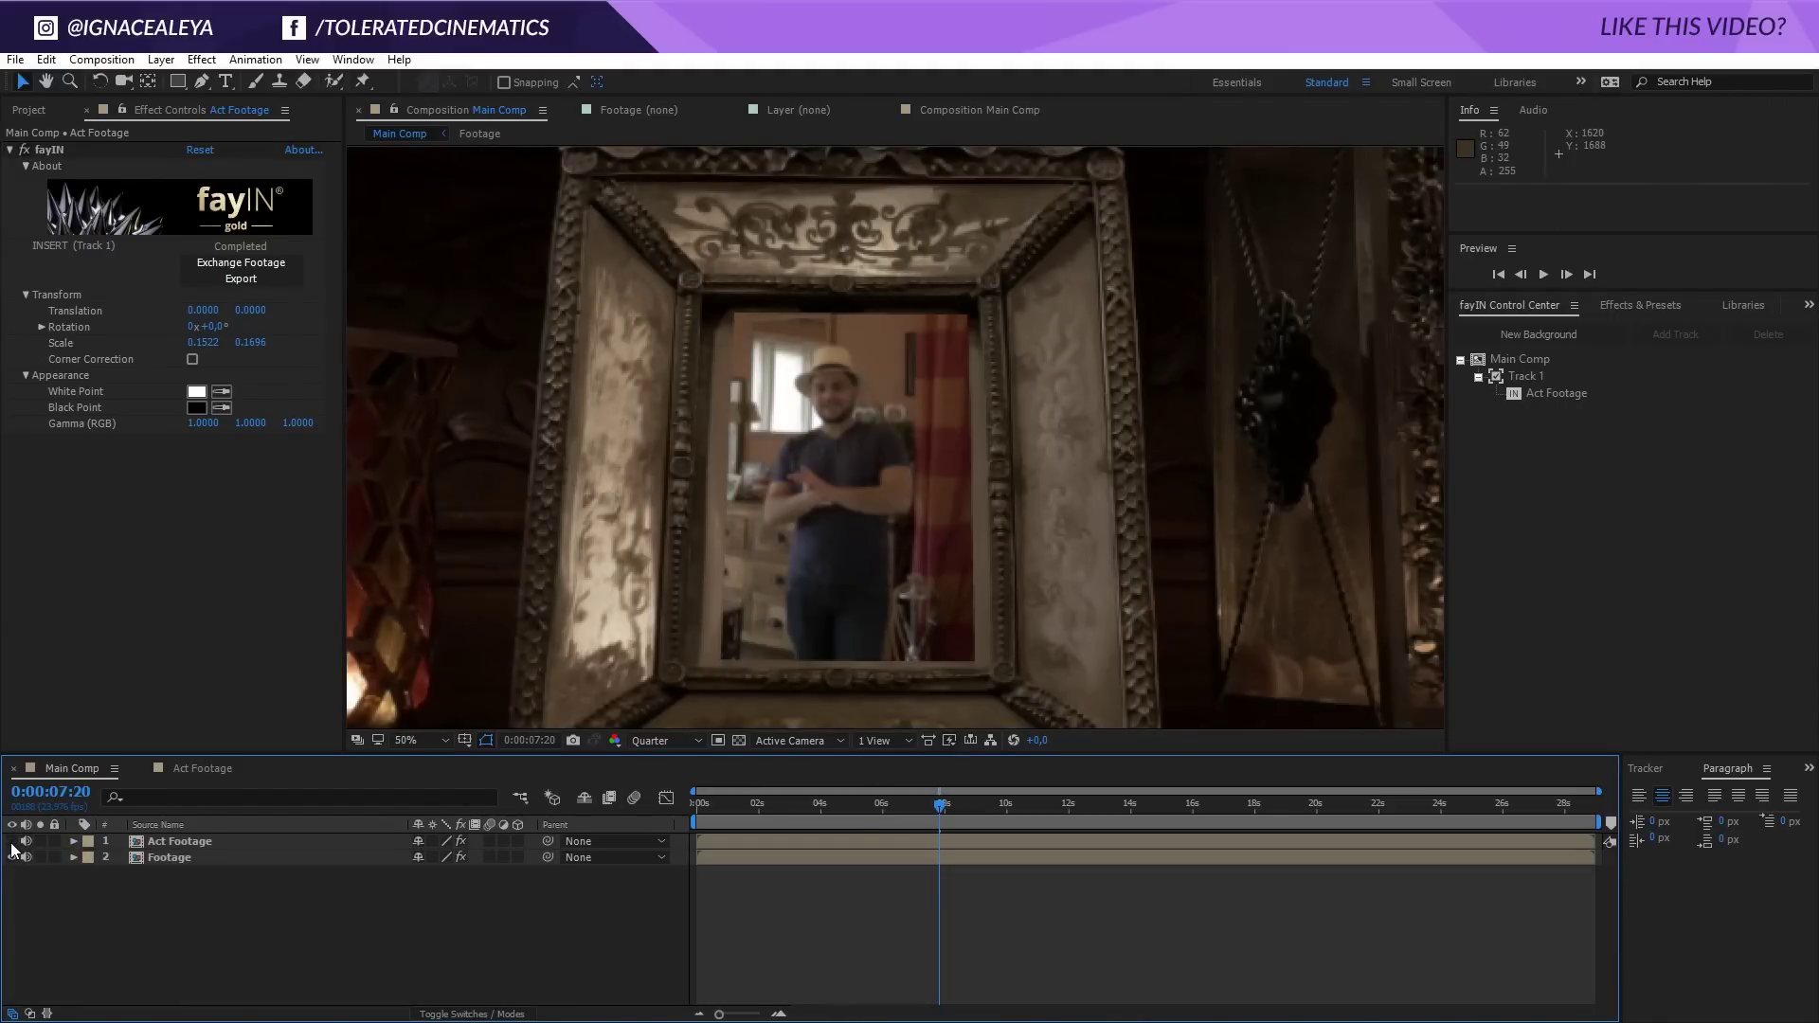
pyautogui.click(11, 841)
pyautogui.click(11, 842)
pyautogui.click(11, 842)
pyautogui.click(182, 846)
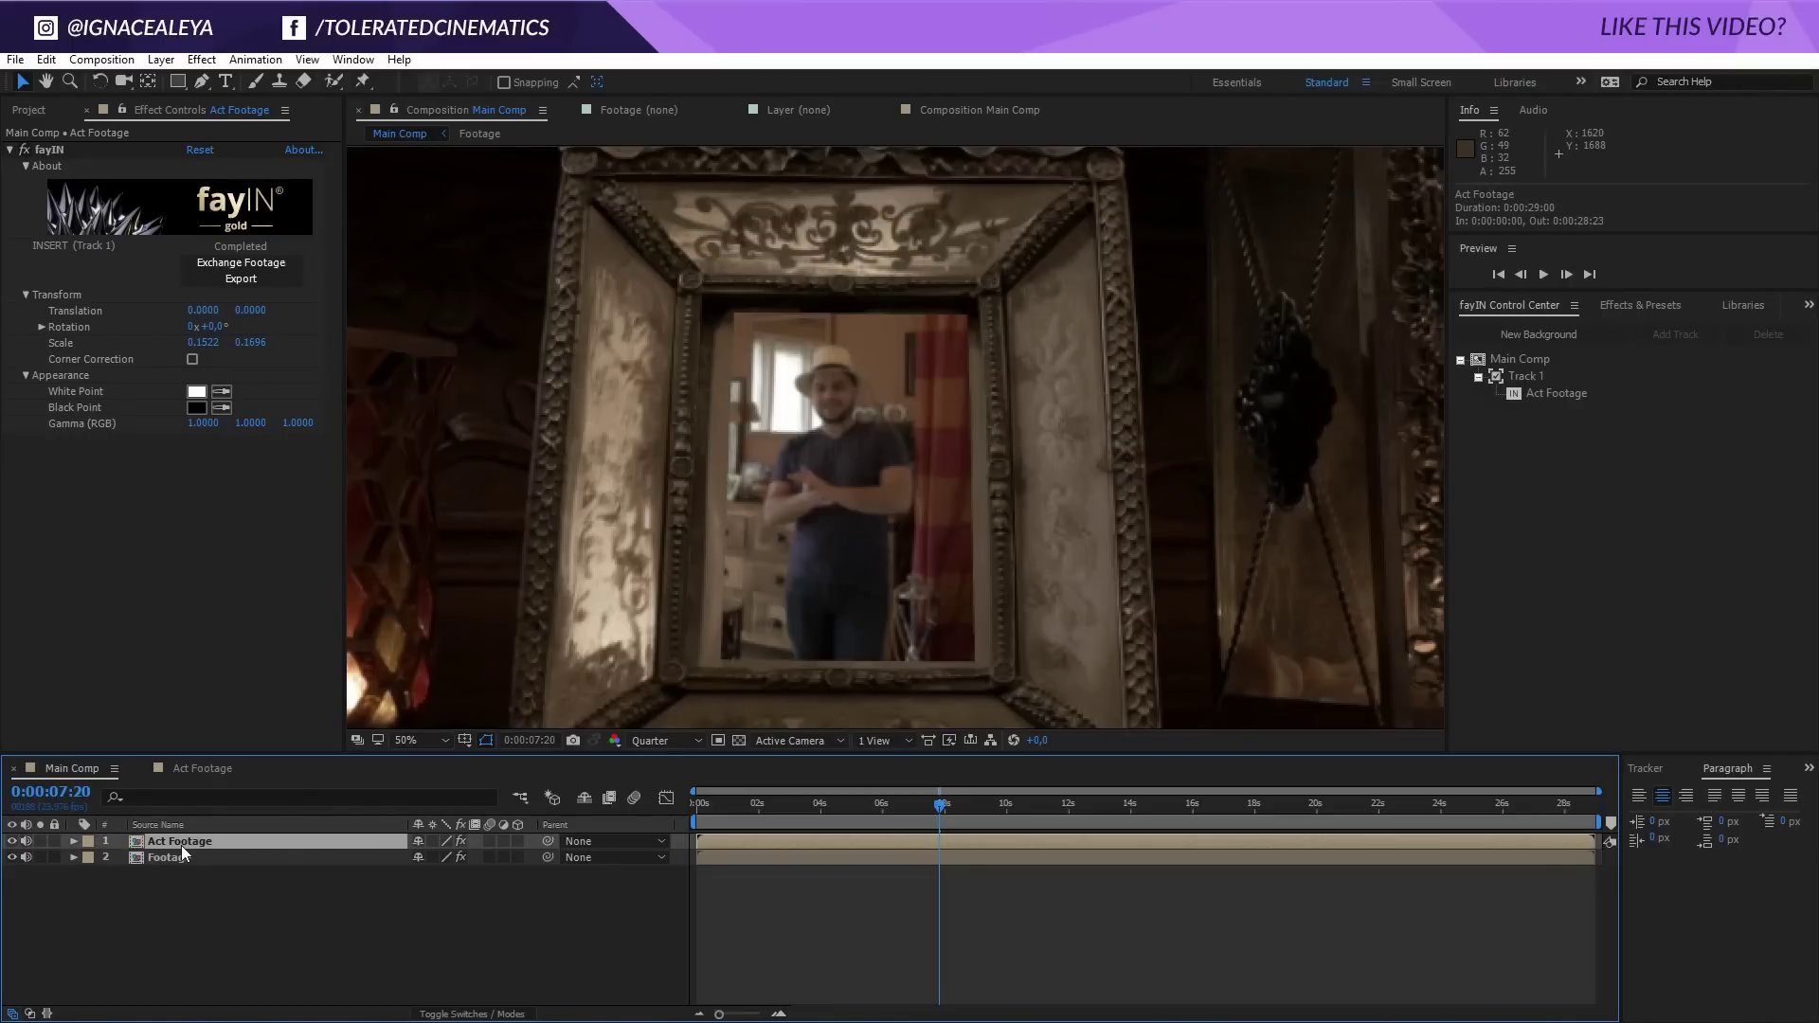
# Step: Apply Tritone to Act Footage and sample its highlight, midtone and shadow colours from the old photo
pyautogui.click(202, 60)
pyautogui.moveTo(171, 254)
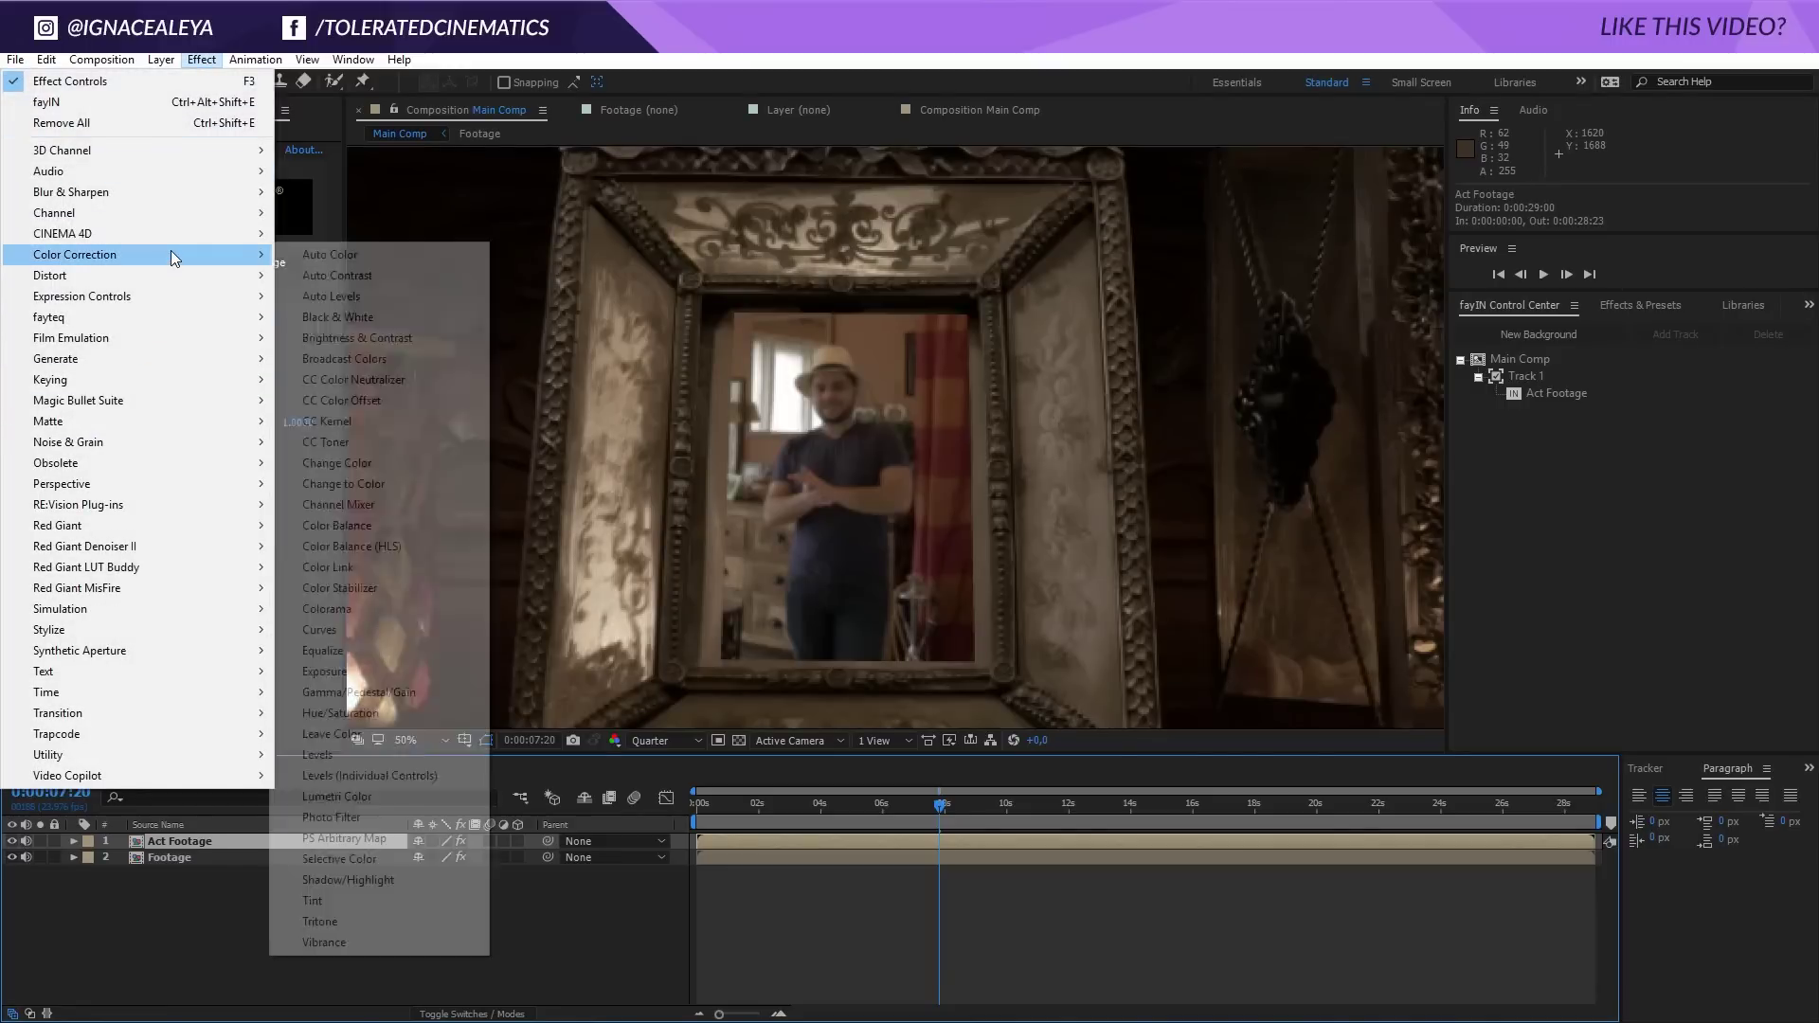
pyautogui.click(394, 923)
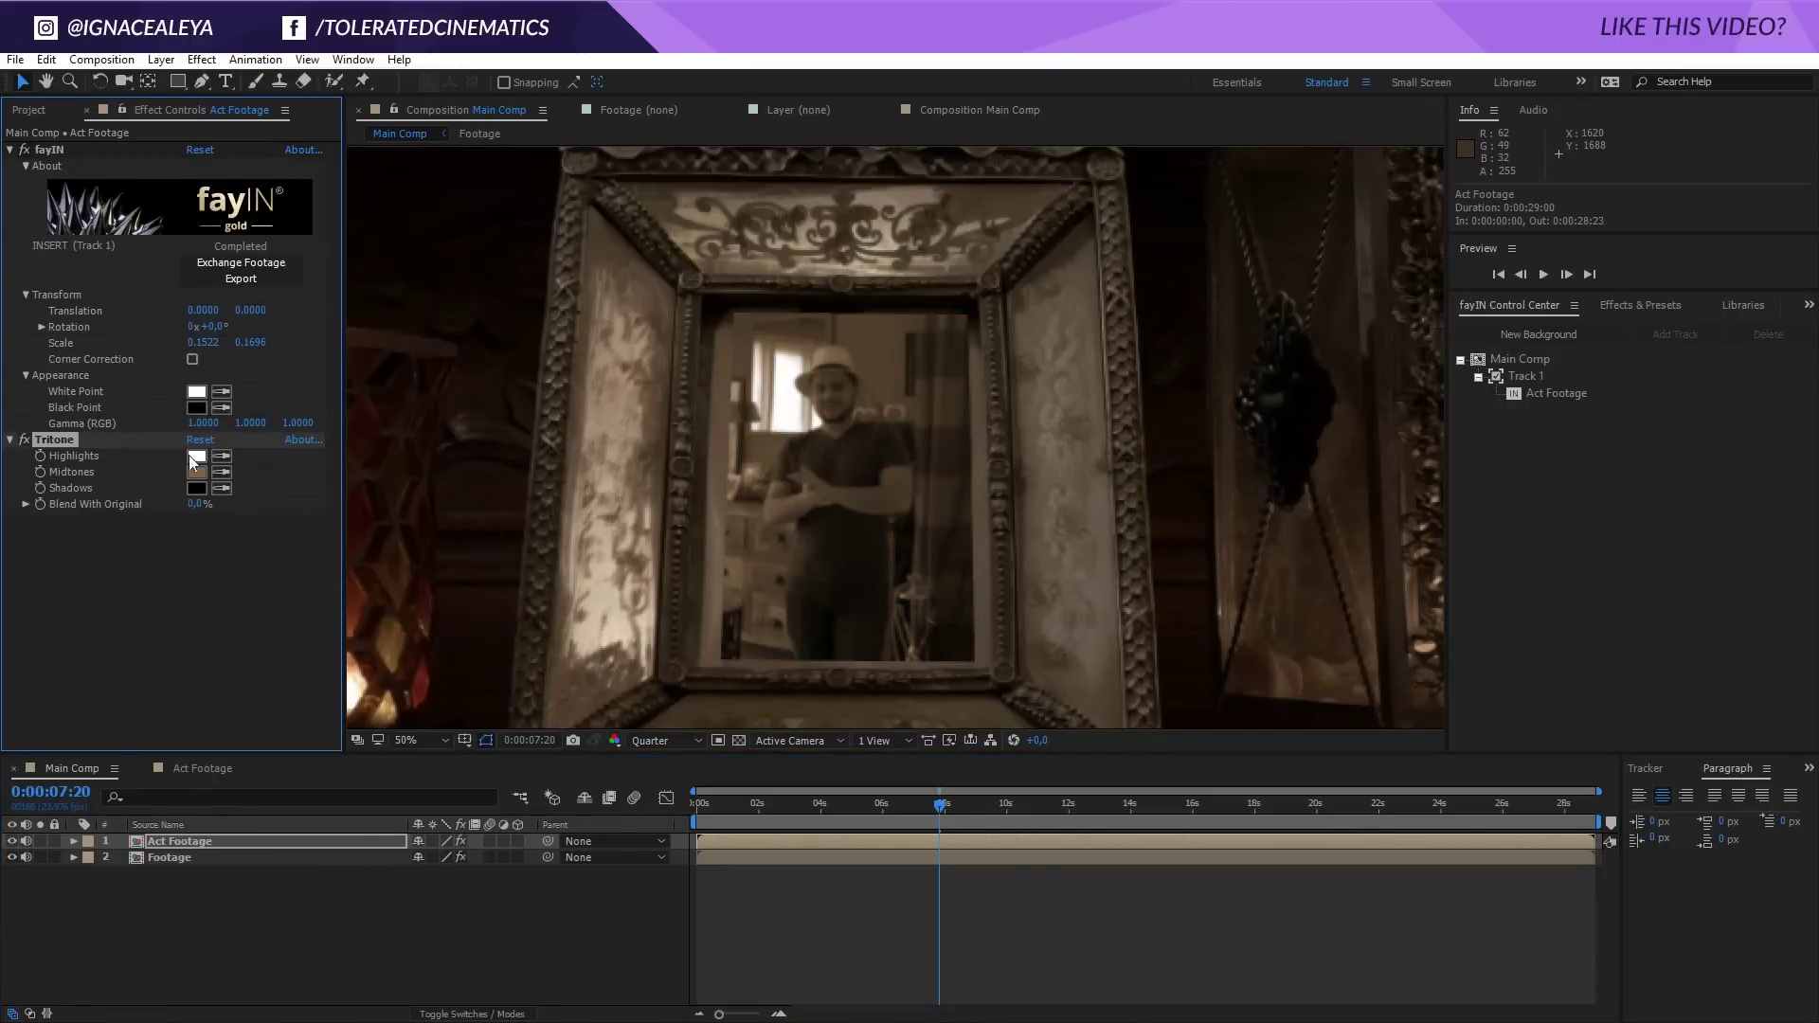
pyautogui.click(14, 842)
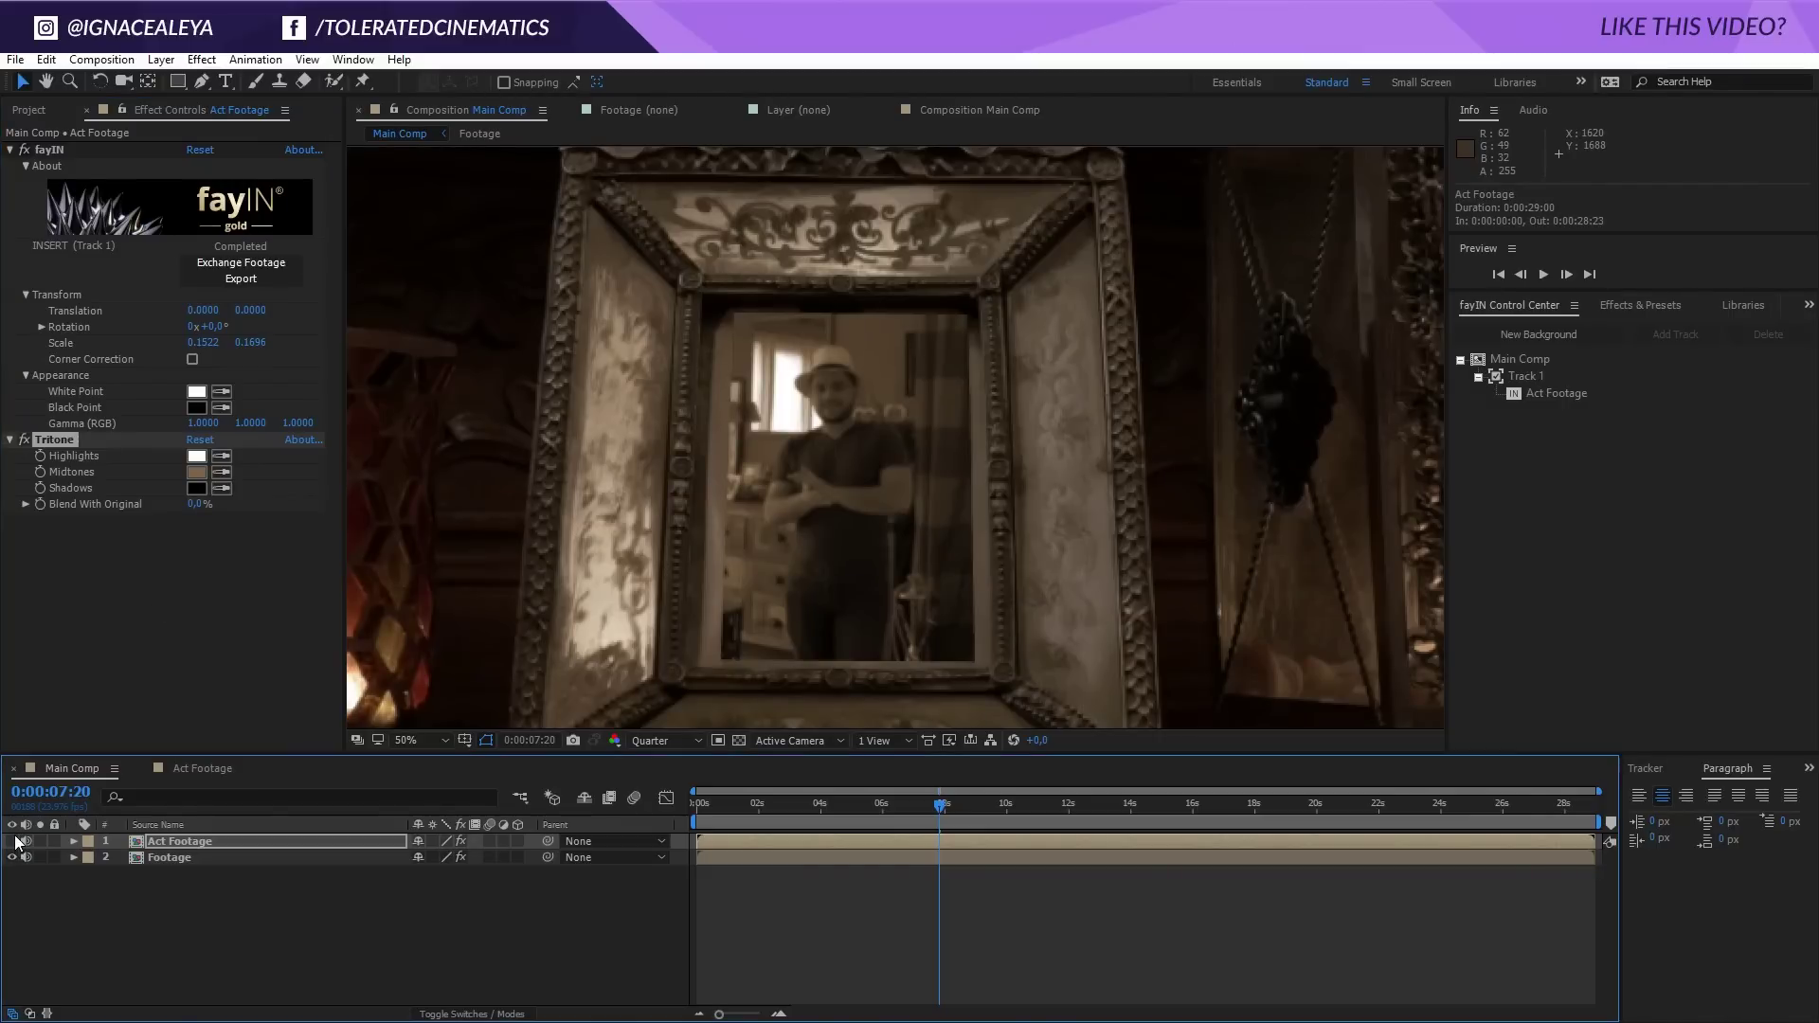
pyautogui.click(221, 456)
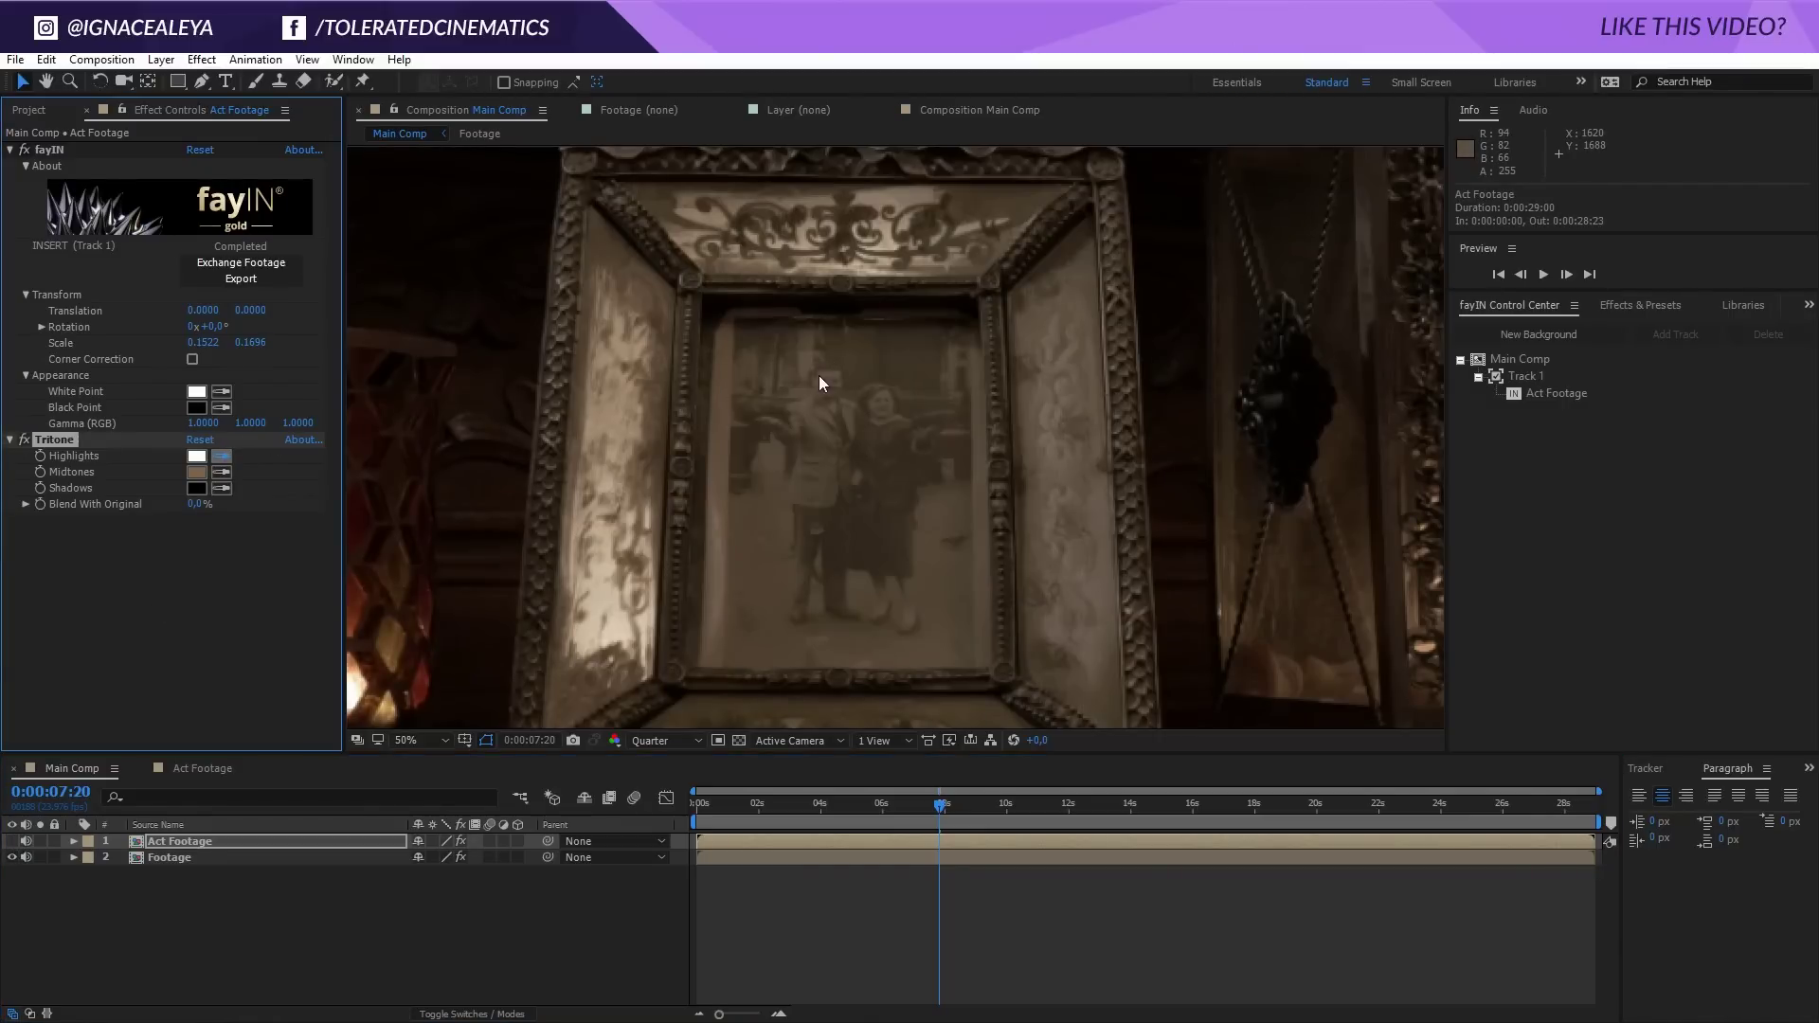
pyautogui.click(817, 378)
pyautogui.click(226, 477)
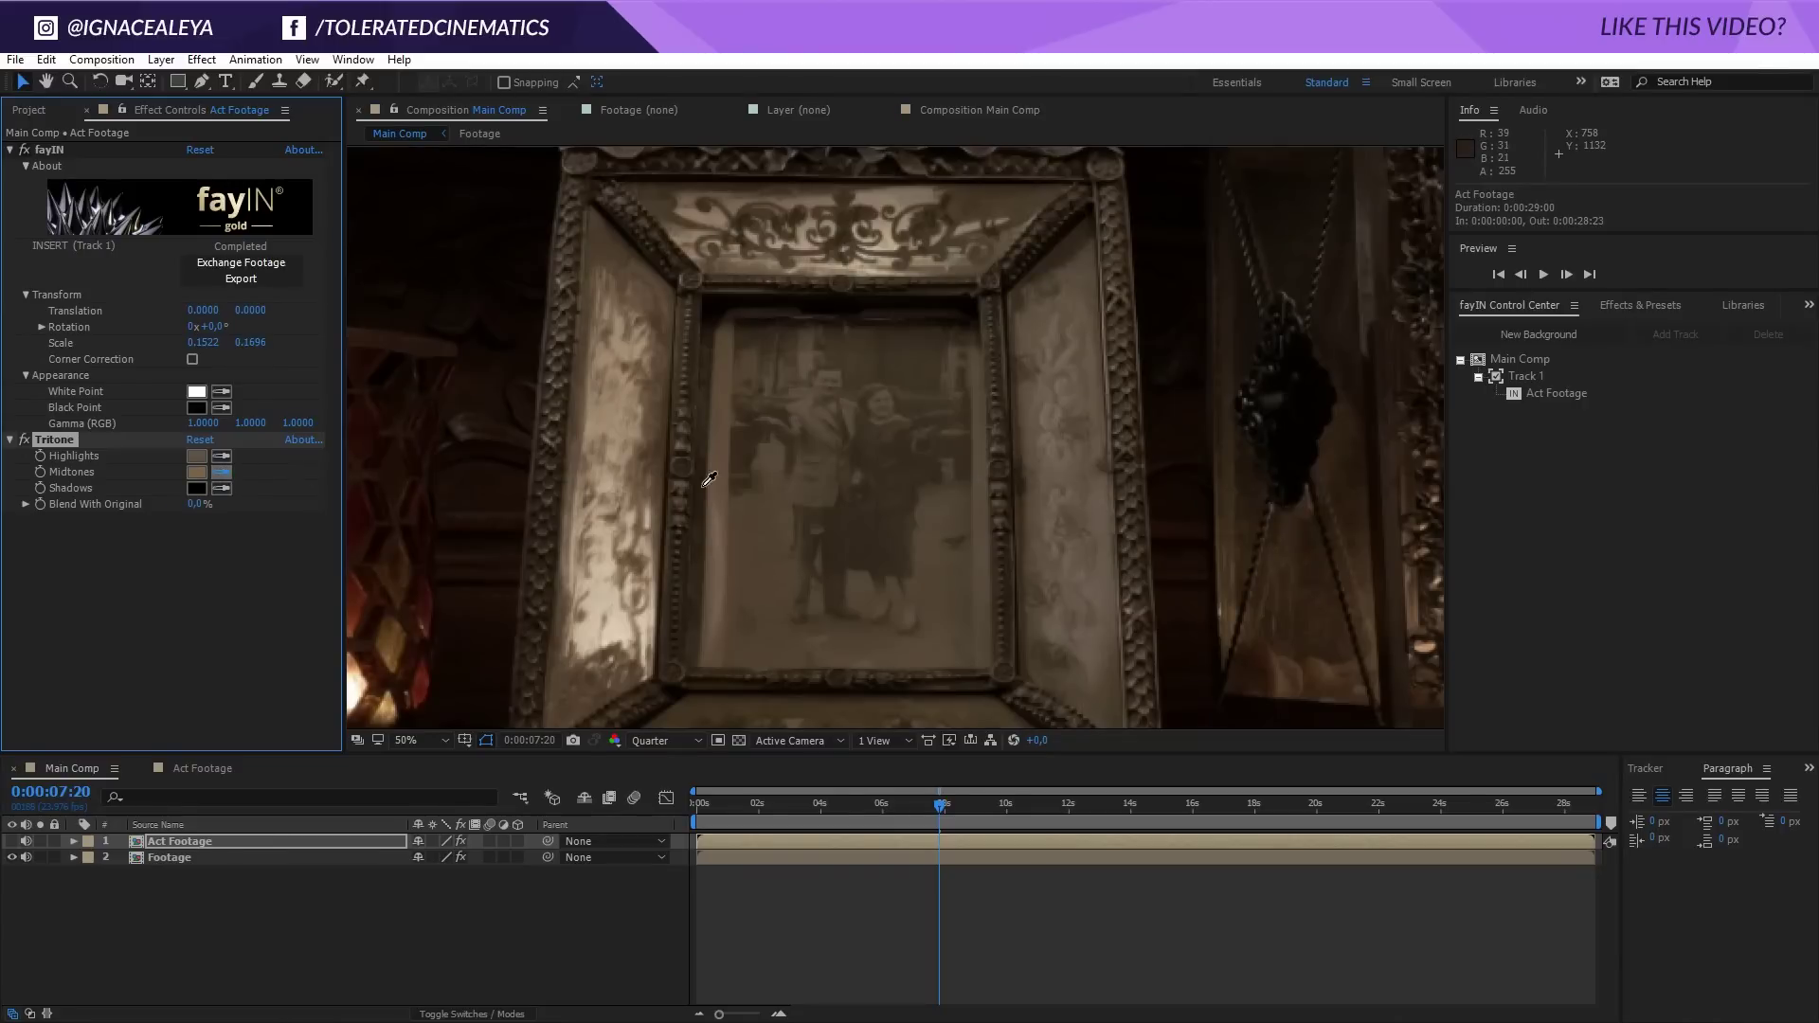
pyautogui.click(771, 511)
pyautogui.click(222, 488)
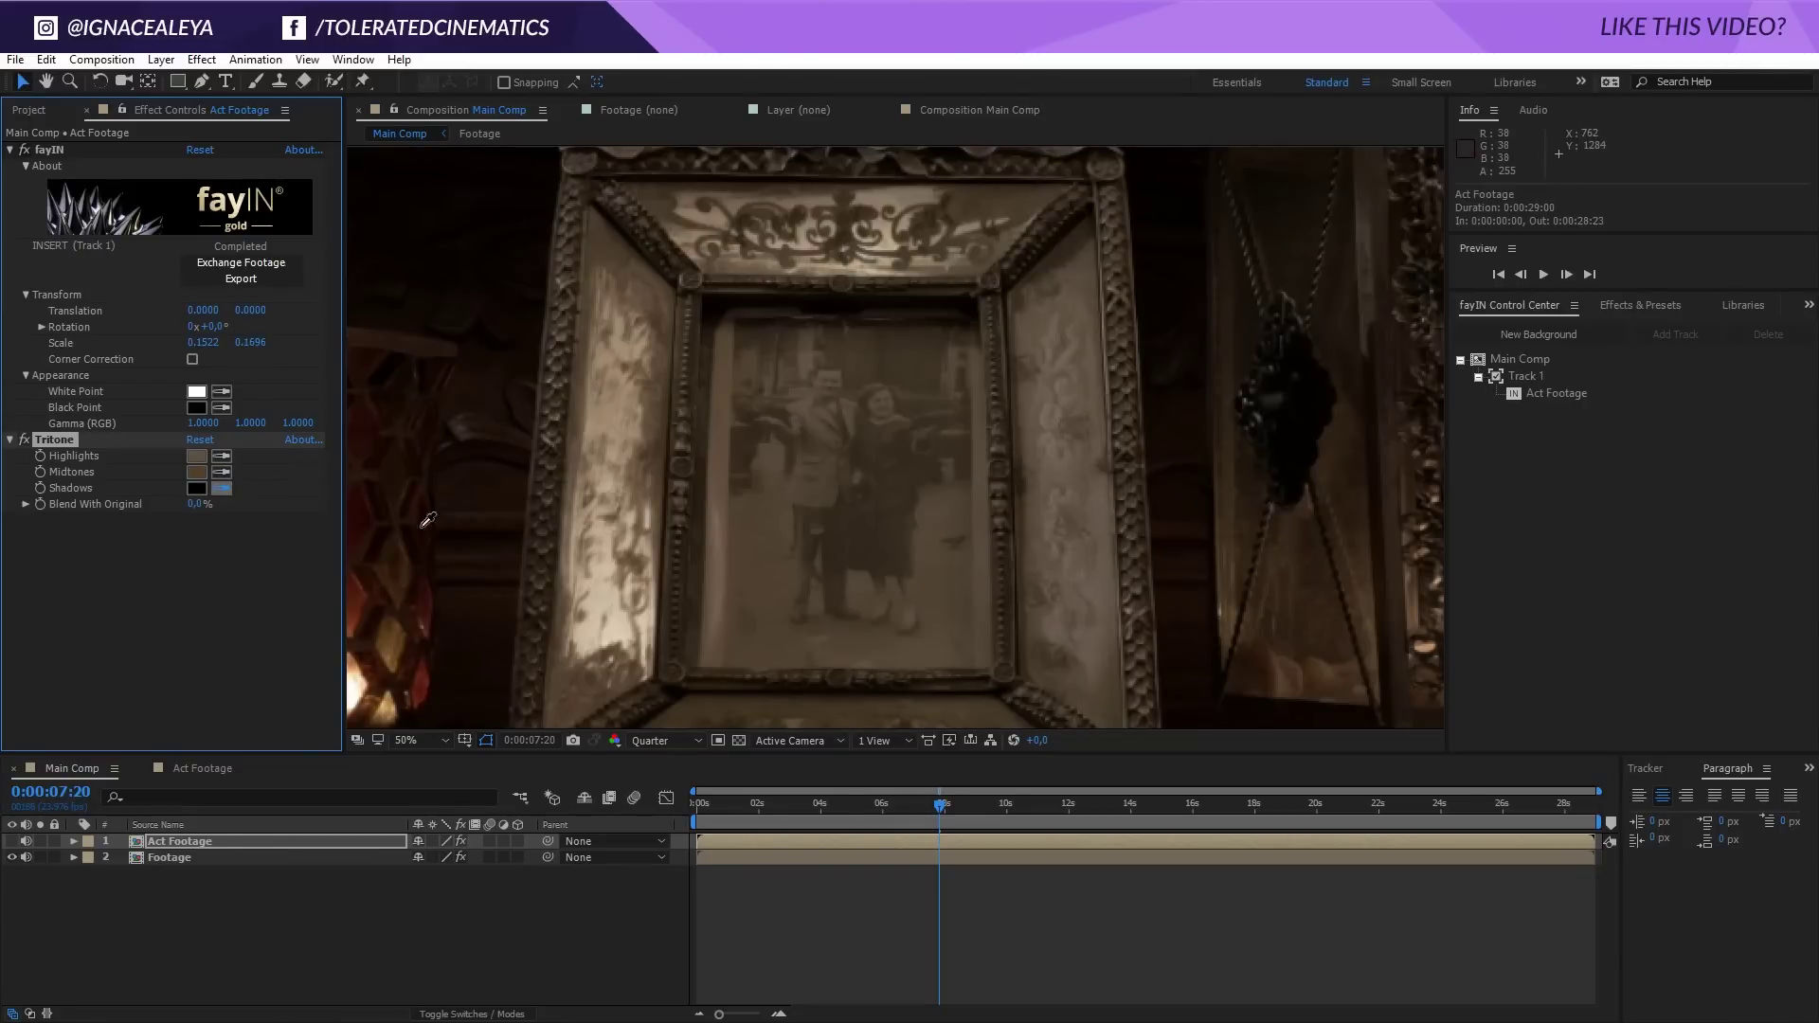
pyautogui.click(749, 460)
pyautogui.click(11, 843)
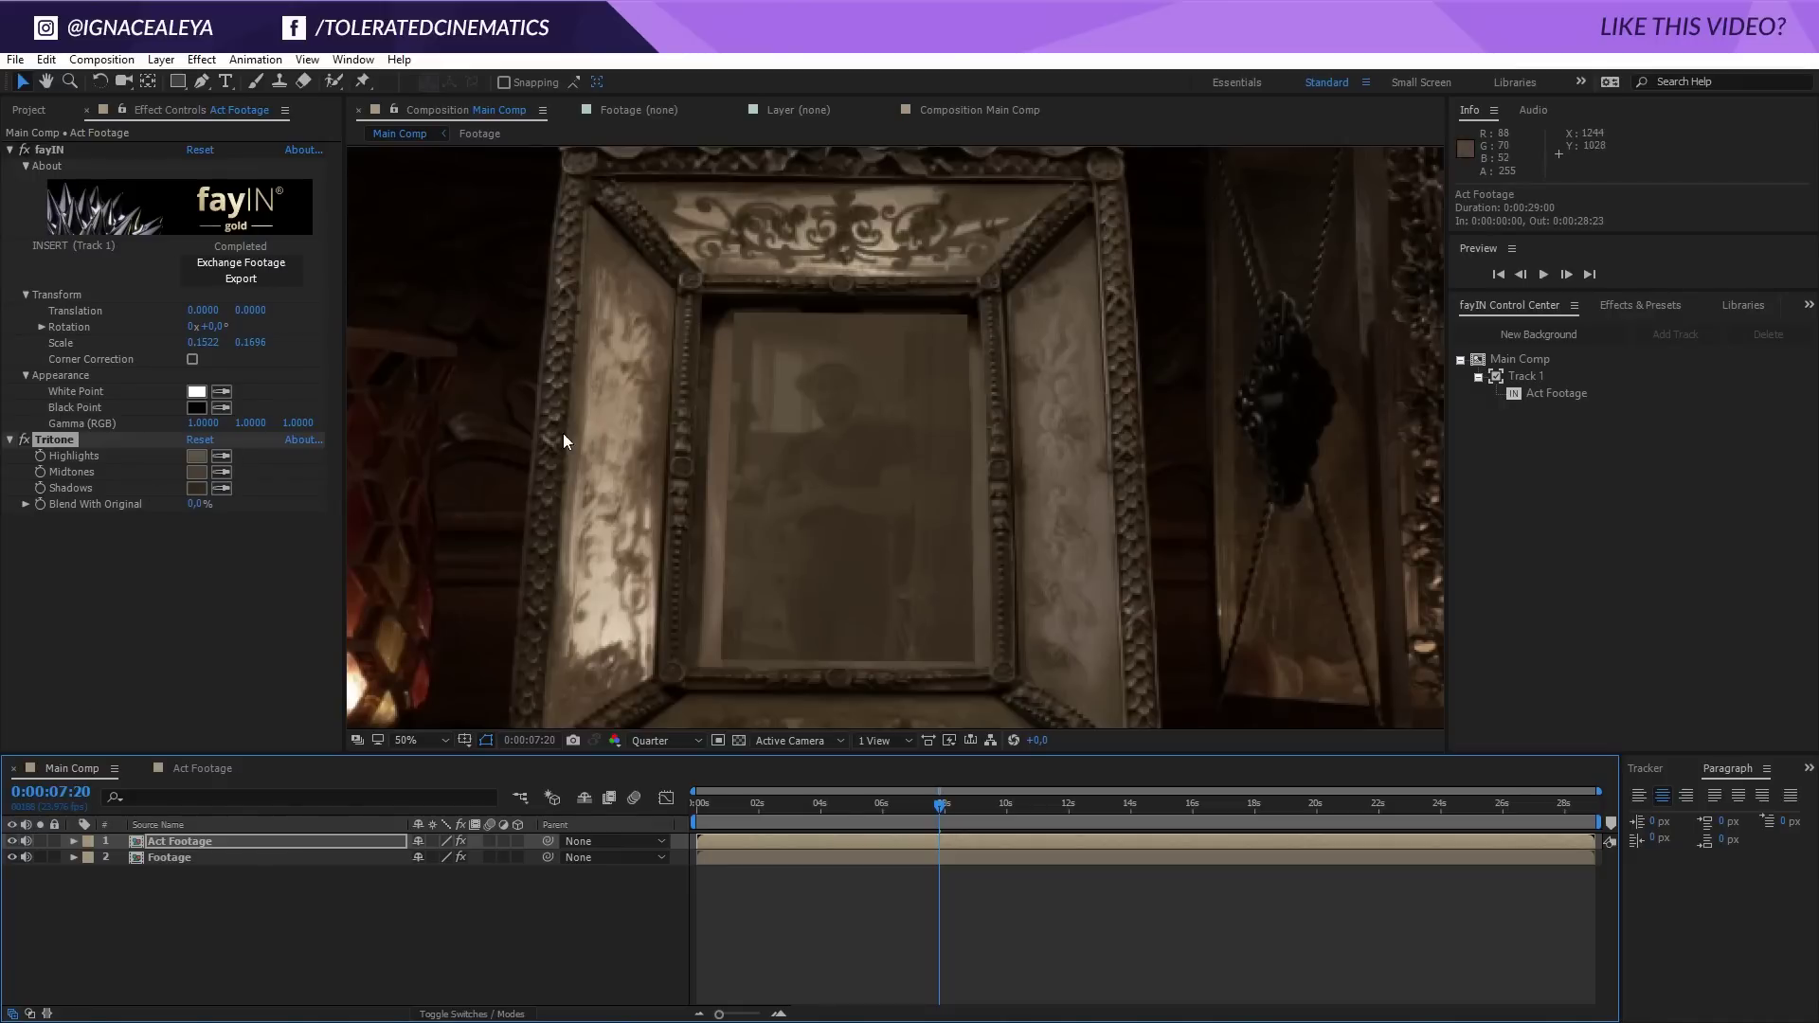
# Step: Refine the Tritone colours: shadows 282016, highlights 938066, and a brighter brown midtone
pyautogui.click(195, 487)
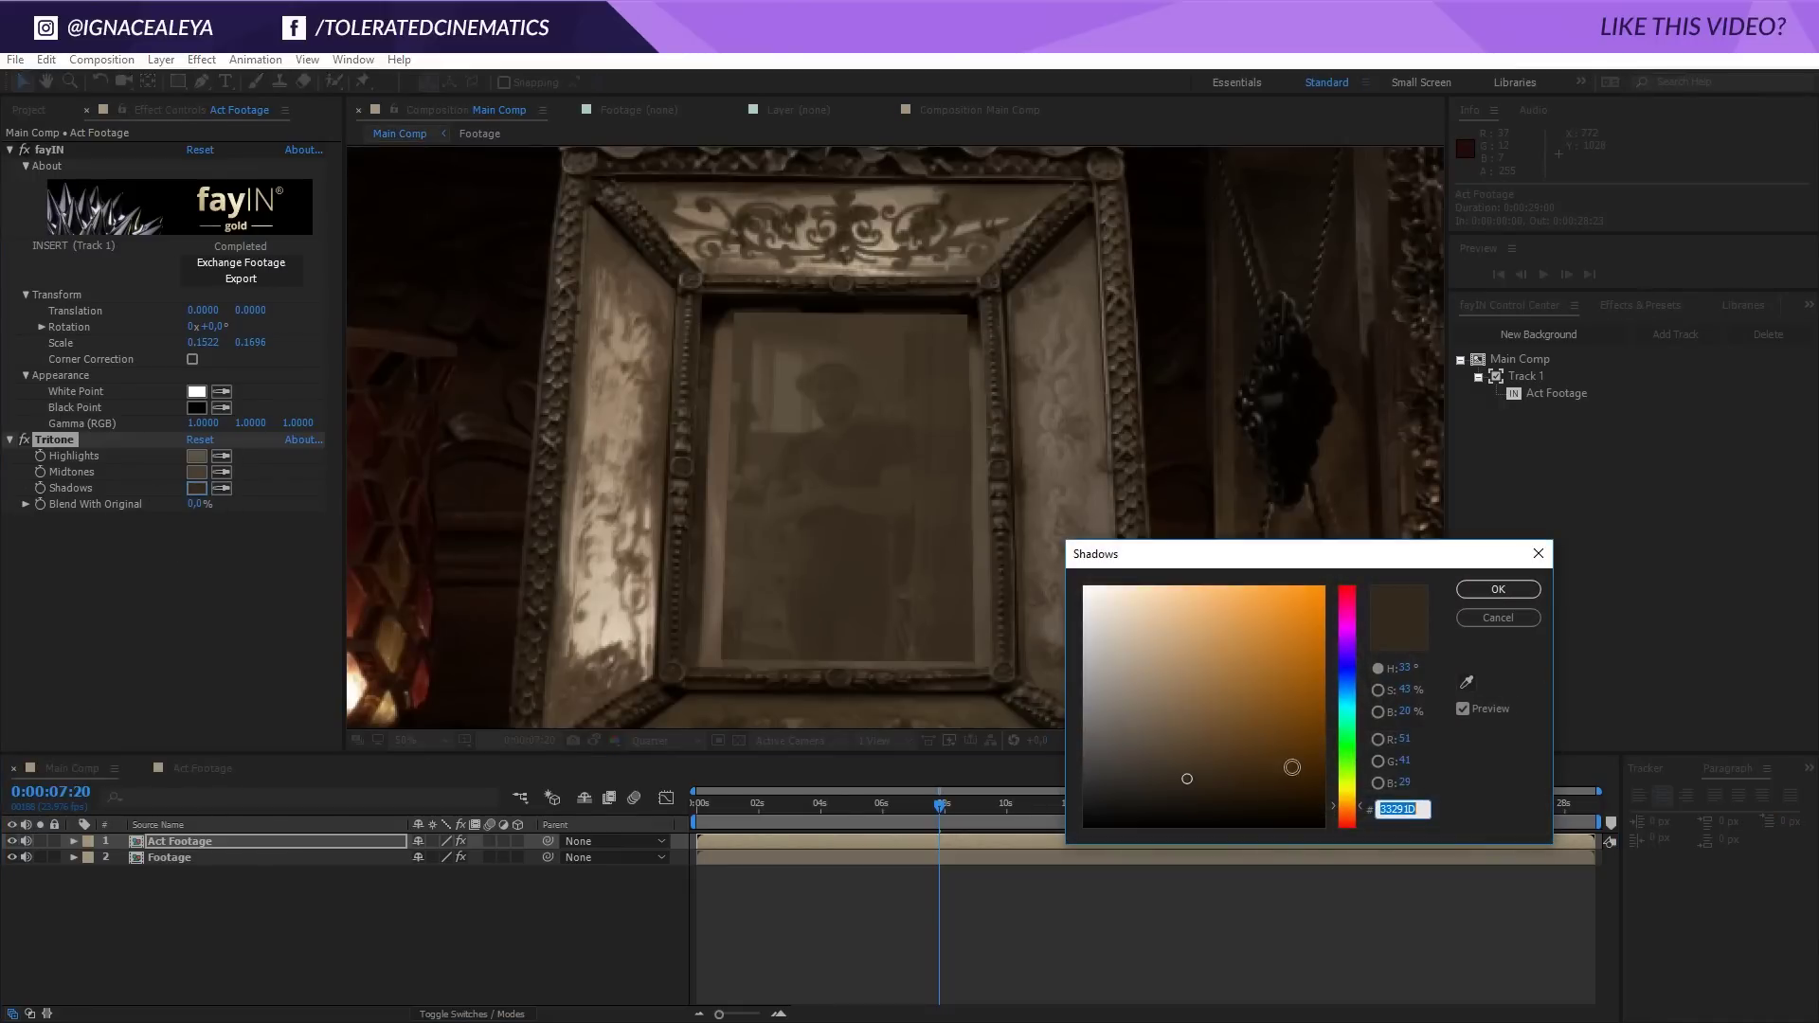
pyautogui.click(1192, 787)
pyautogui.click(1491, 591)
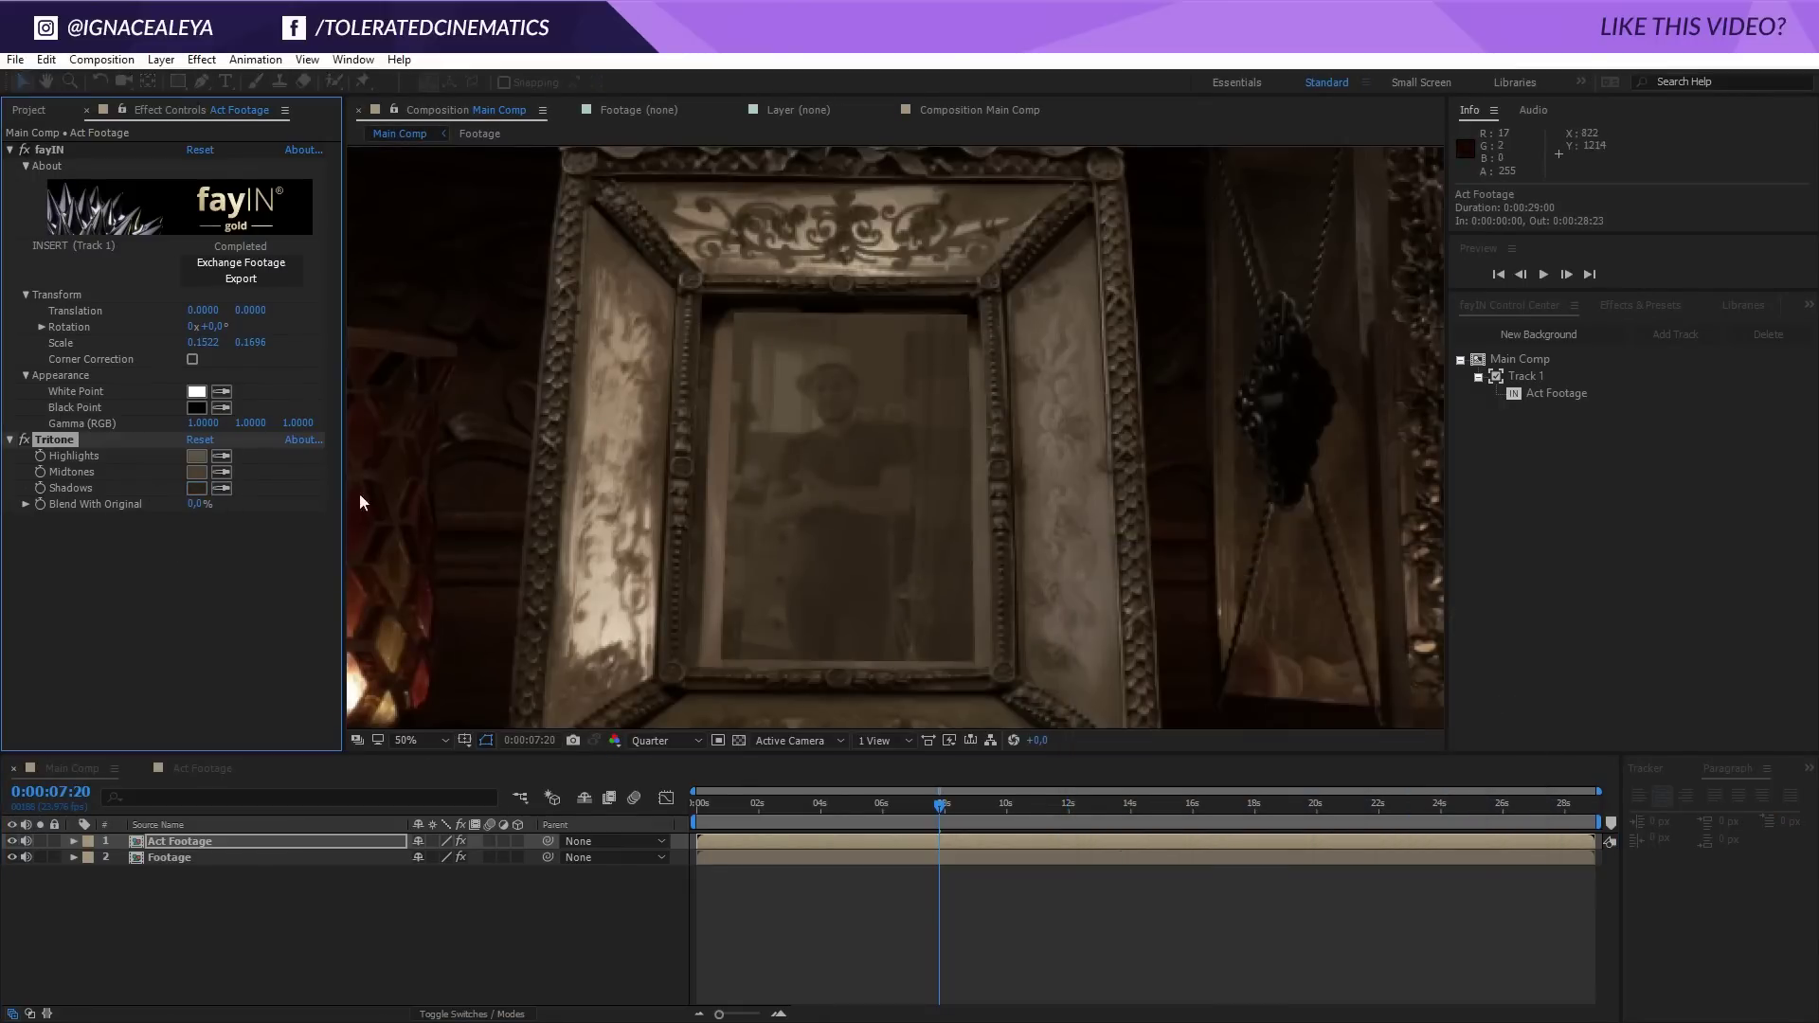
pyautogui.click(195, 456)
pyautogui.moveTo(1118, 723)
pyautogui.mouseDown()
pyautogui.moveTo(1153, 662)
pyautogui.moveTo(1156, 711)
pyautogui.moveTo(1156, 687)
pyautogui.mouseUp()
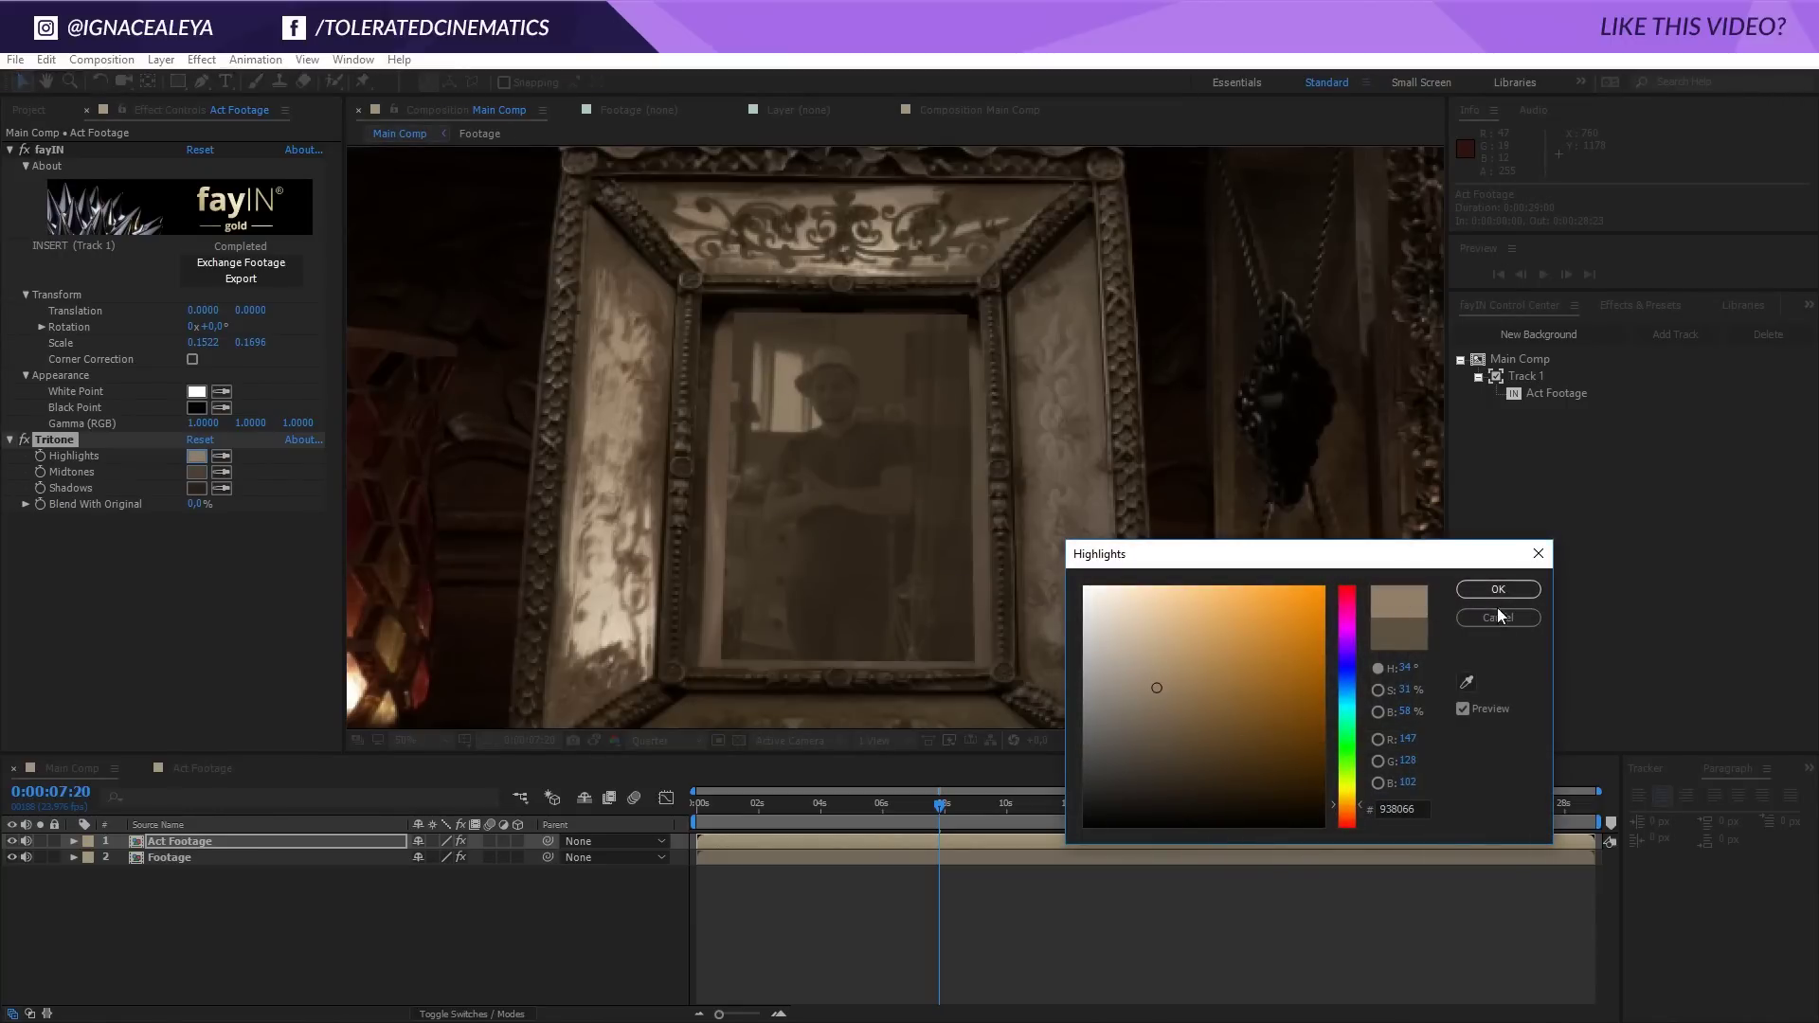
pyautogui.click(1498, 592)
pyautogui.click(196, 471)
pyautogui.click(1141, 706)
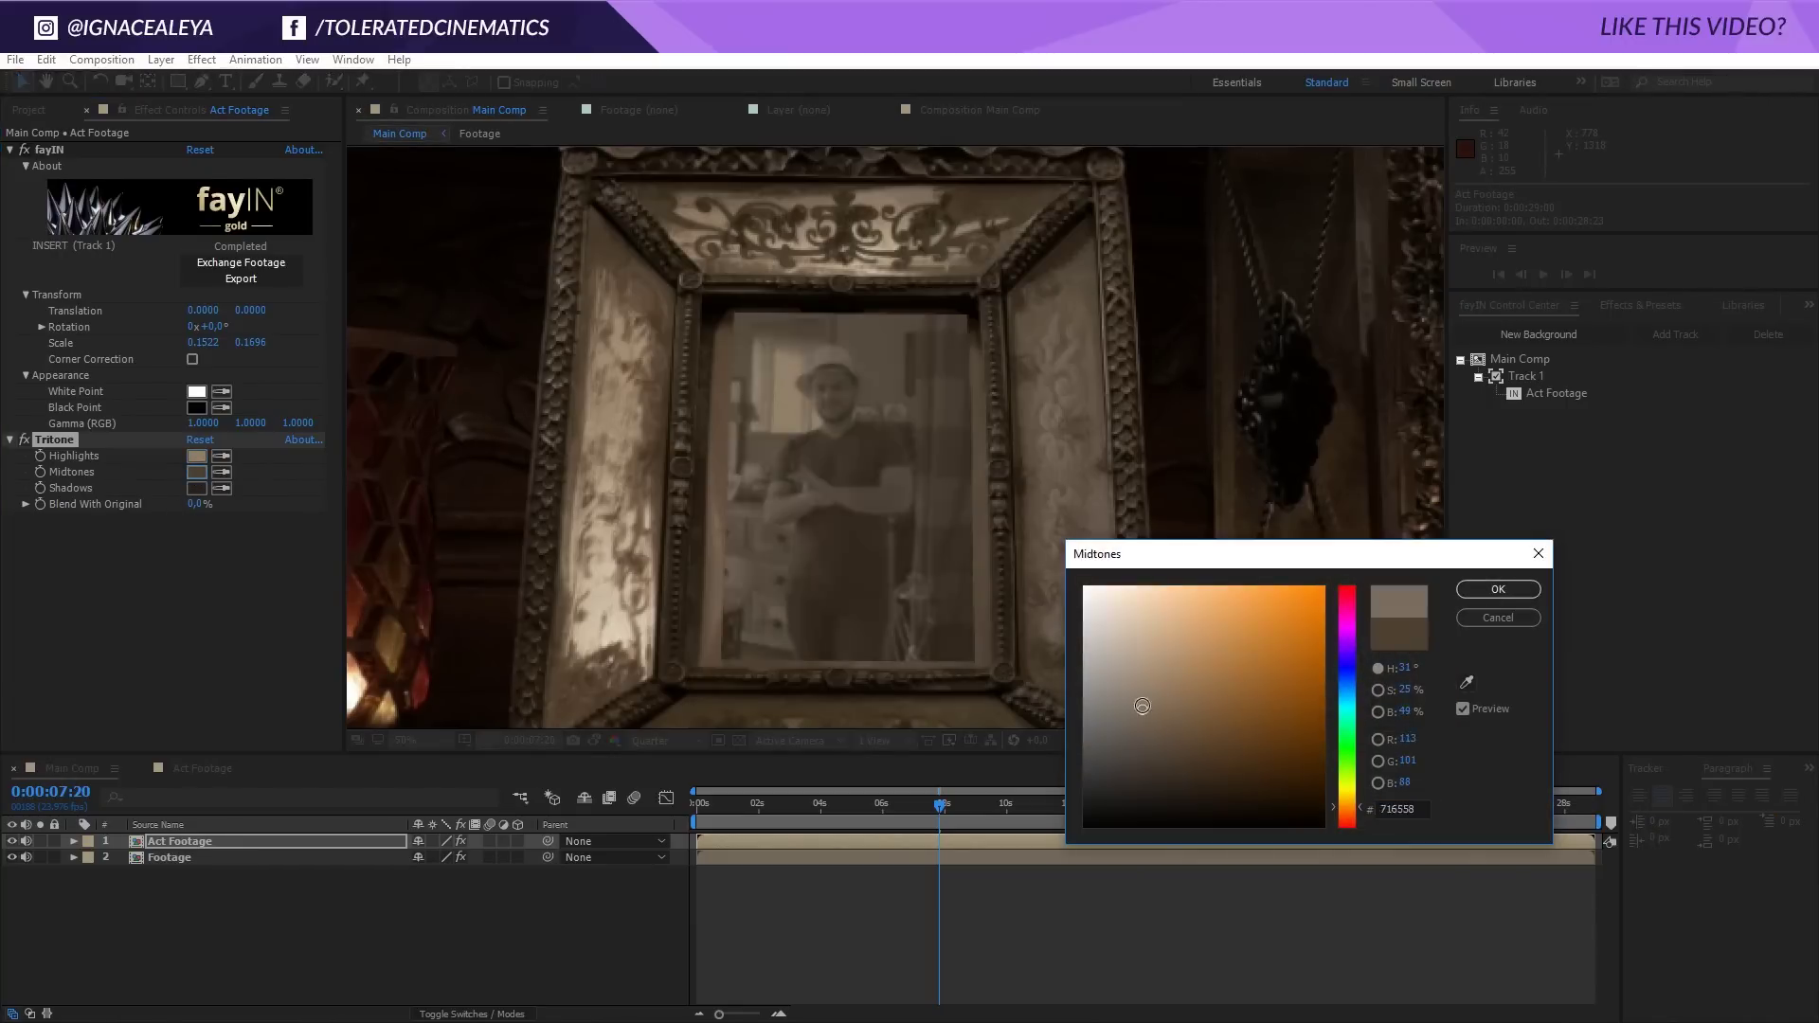
pyautogui.click(1165, 698)
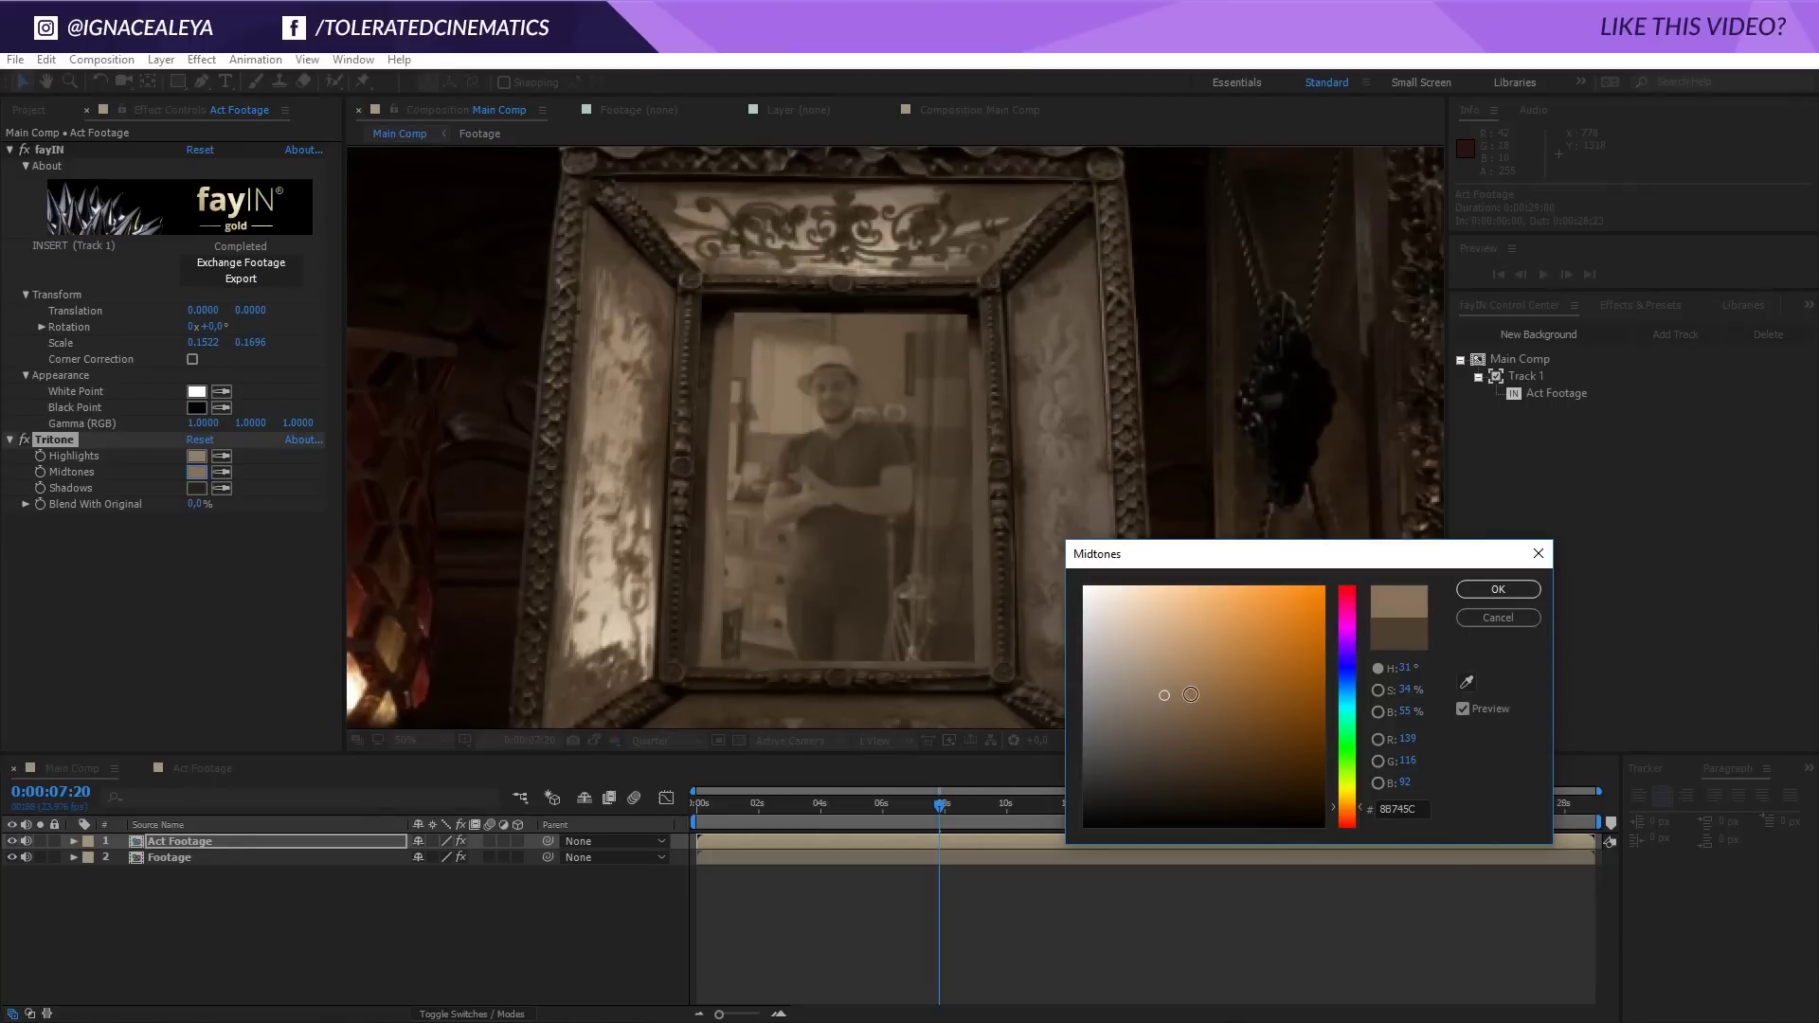
pyautogui.moveTo(1163, 699); pyautogui.dragTo(1165, 698)
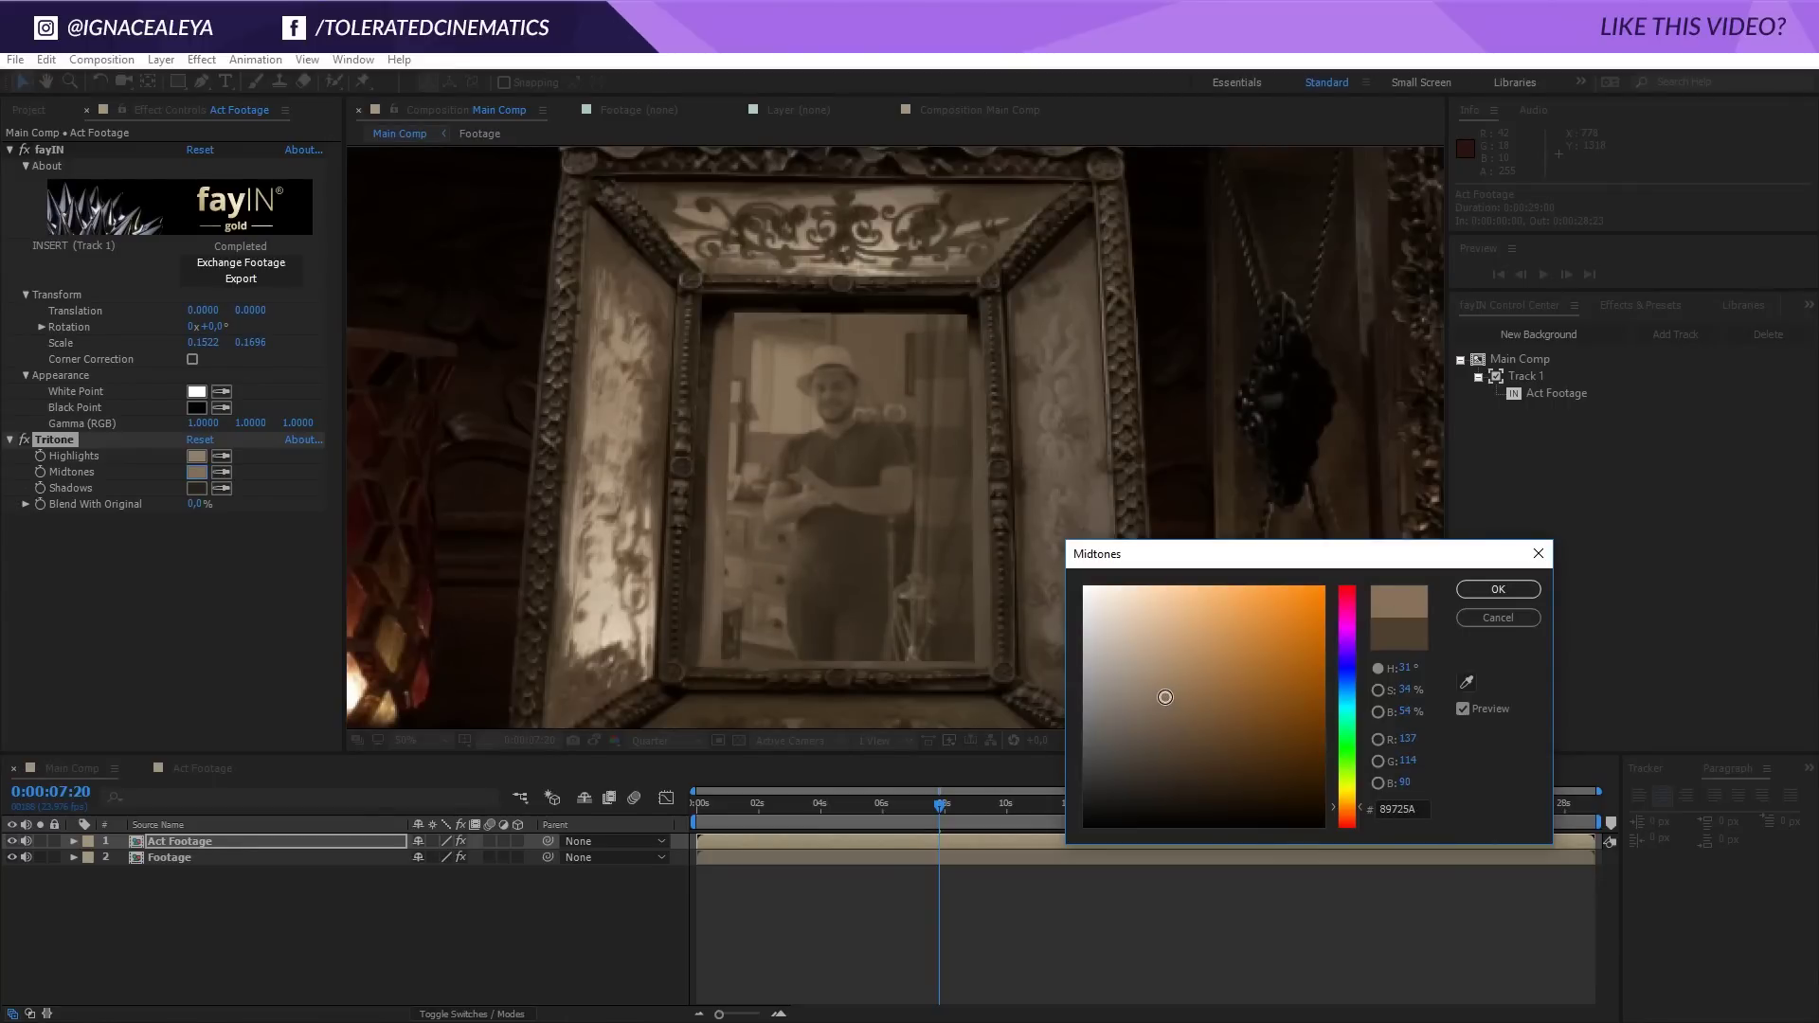
pyautogui.click(1477, 593)
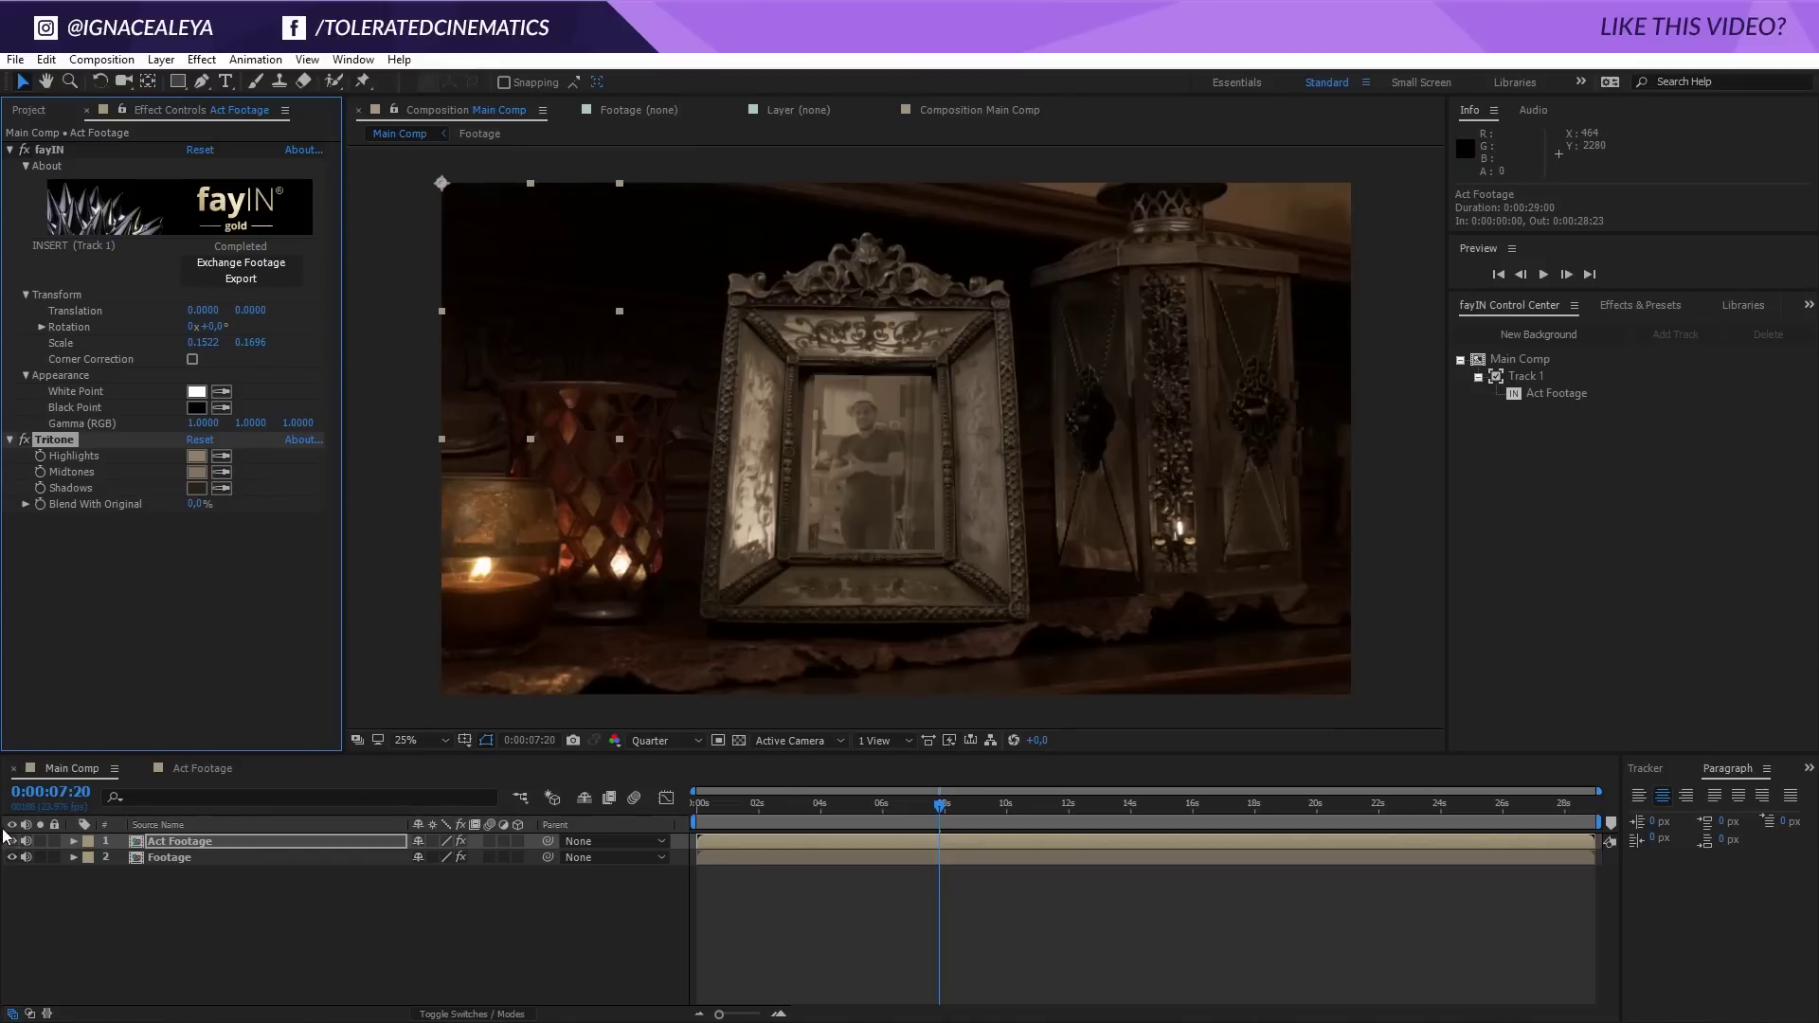
pyautogui.press('.')
pyautogui.press('.')
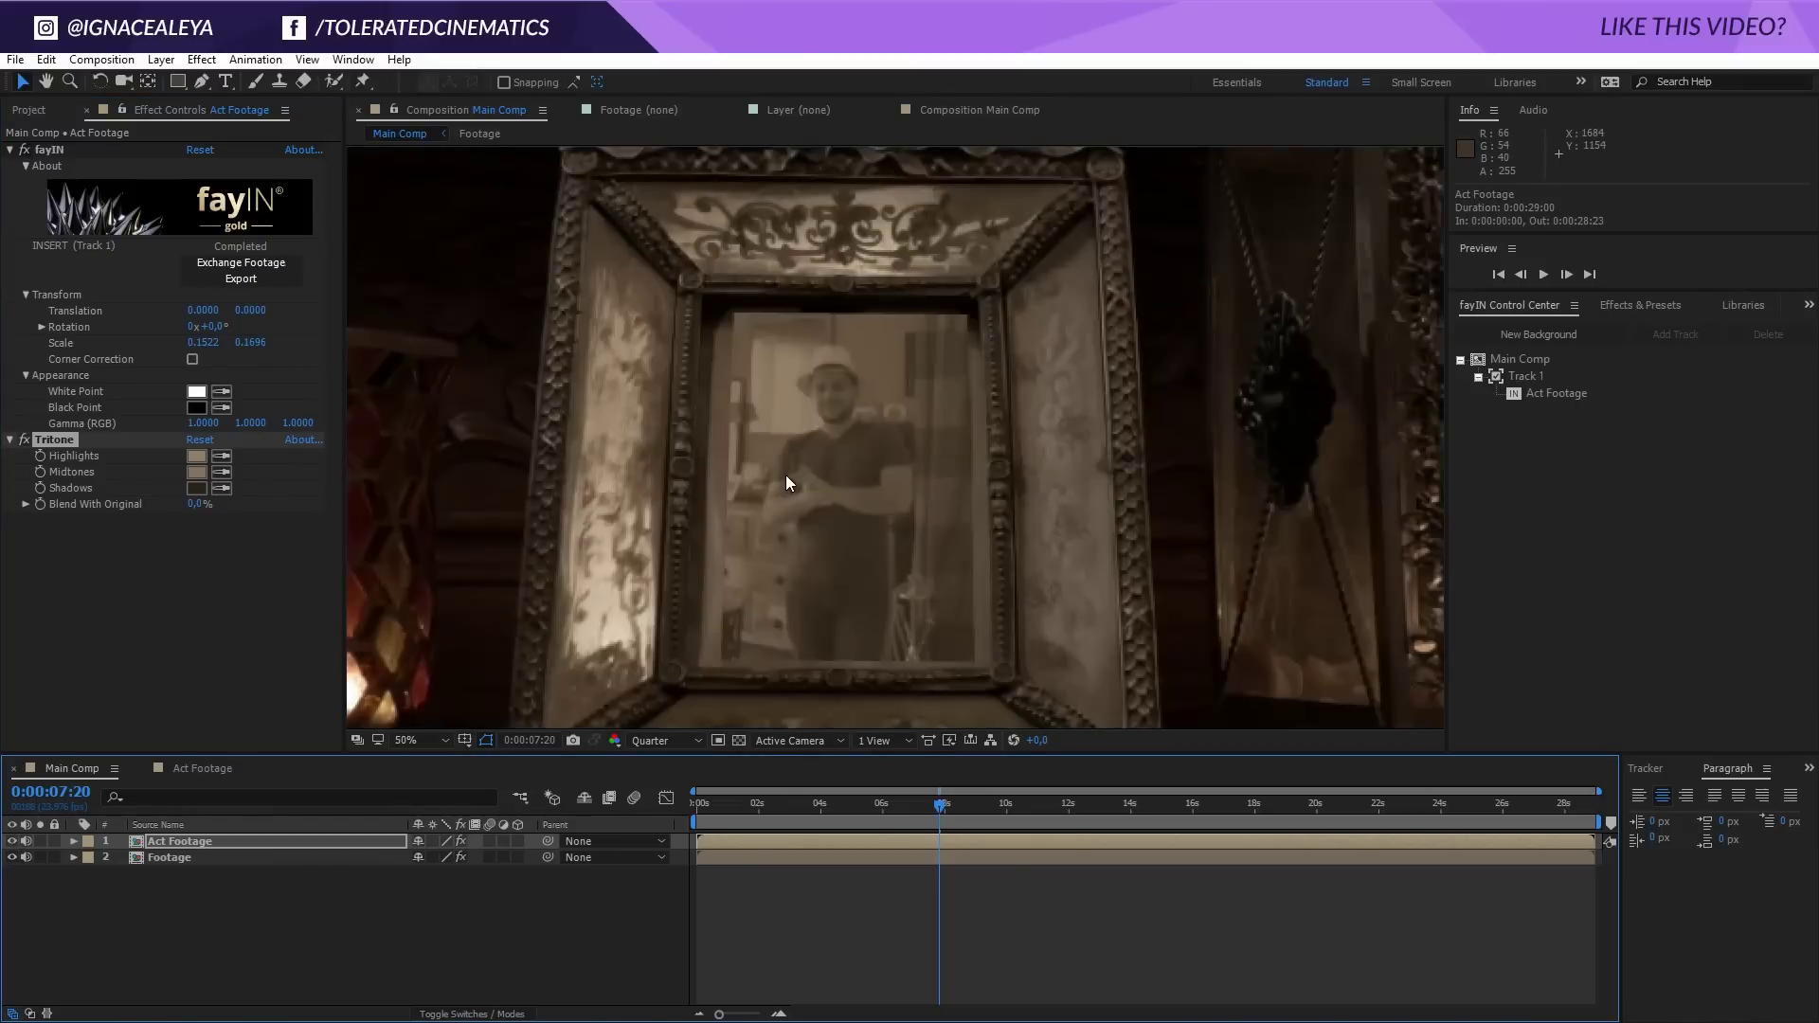
pyautogui.click(908, 841)
# Step: Add the grunge frame image from Assets to the Act Footage comp, scaled to 95%
pyautogui.doubleClick(901, 844)
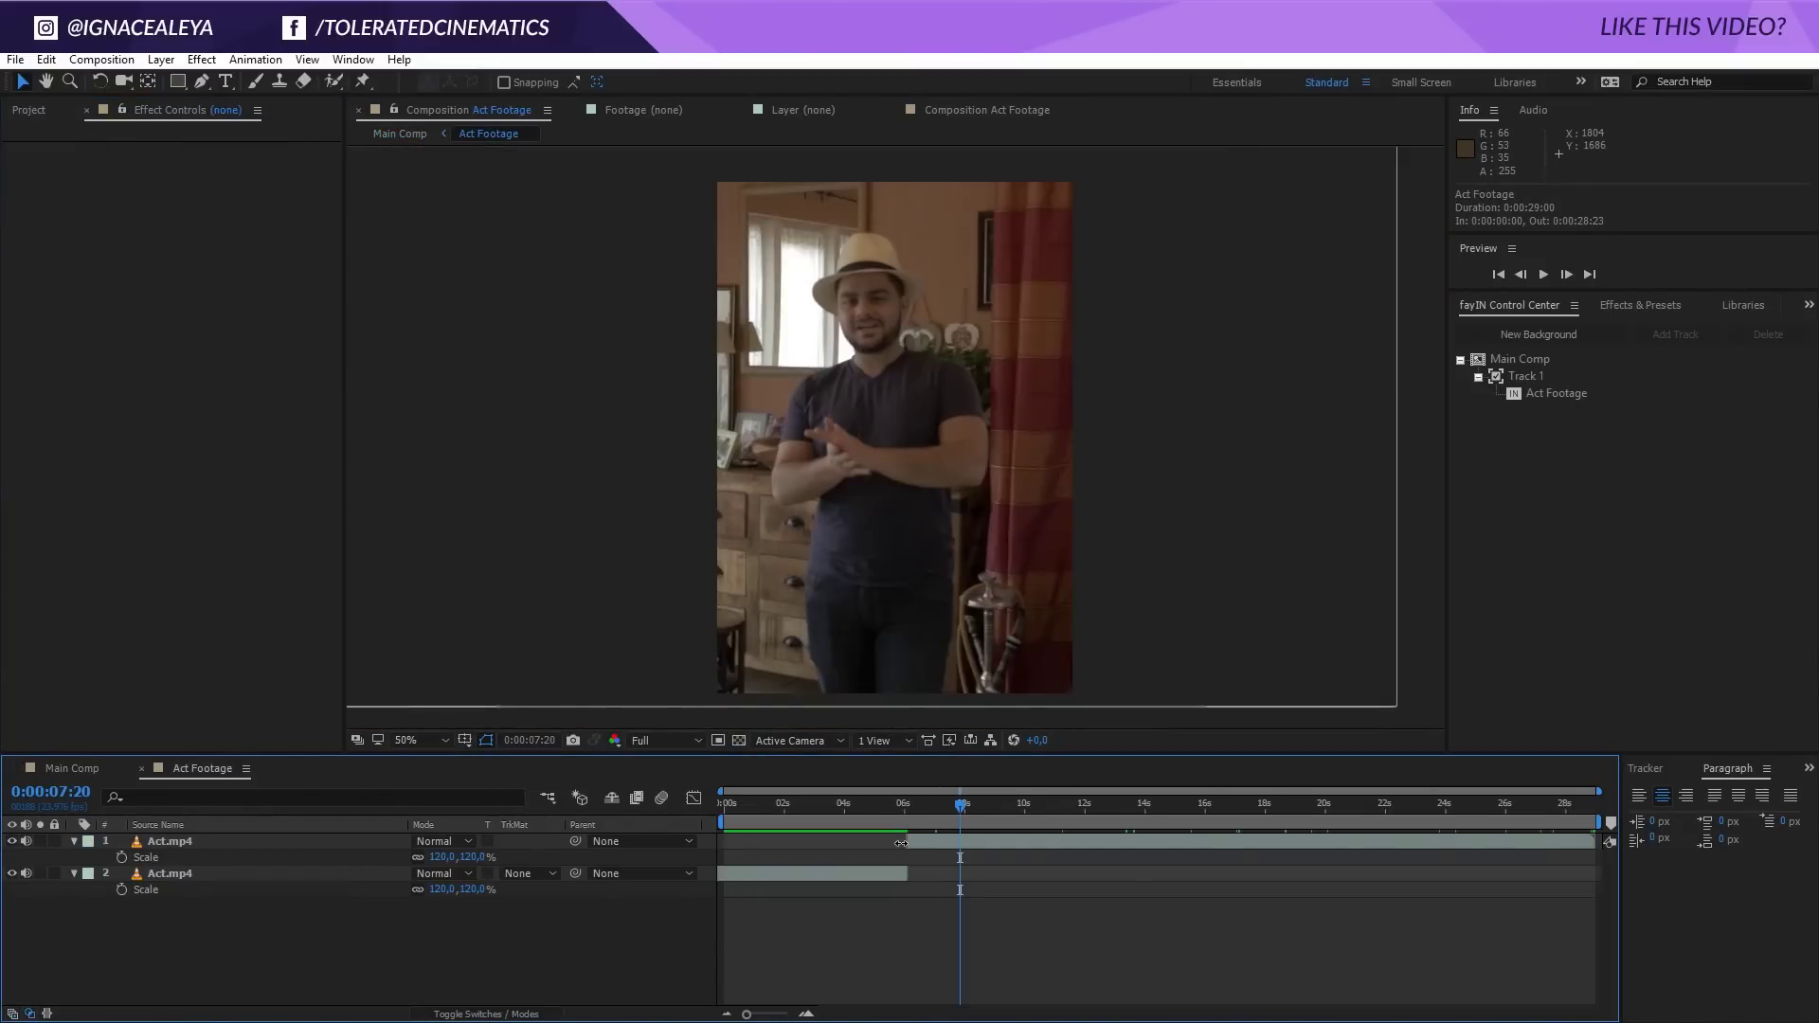
pyautogui.click(28, 111)
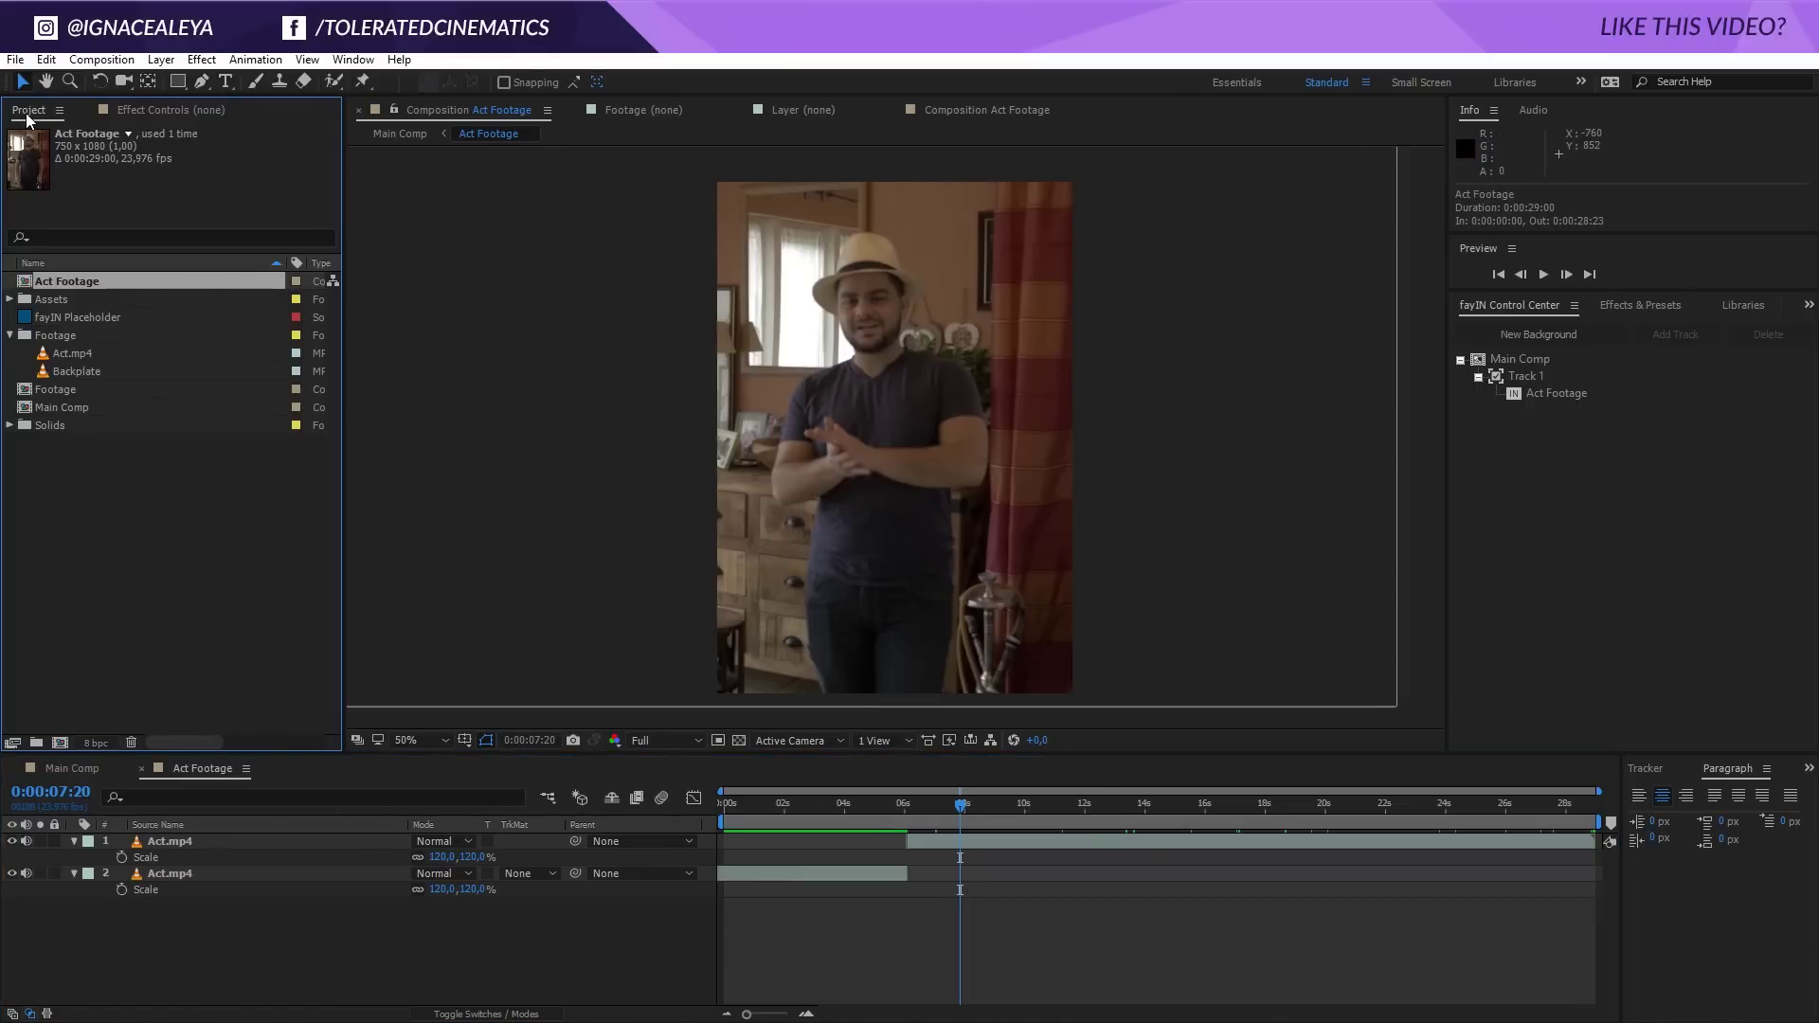
pyautogui.click(10, 299)
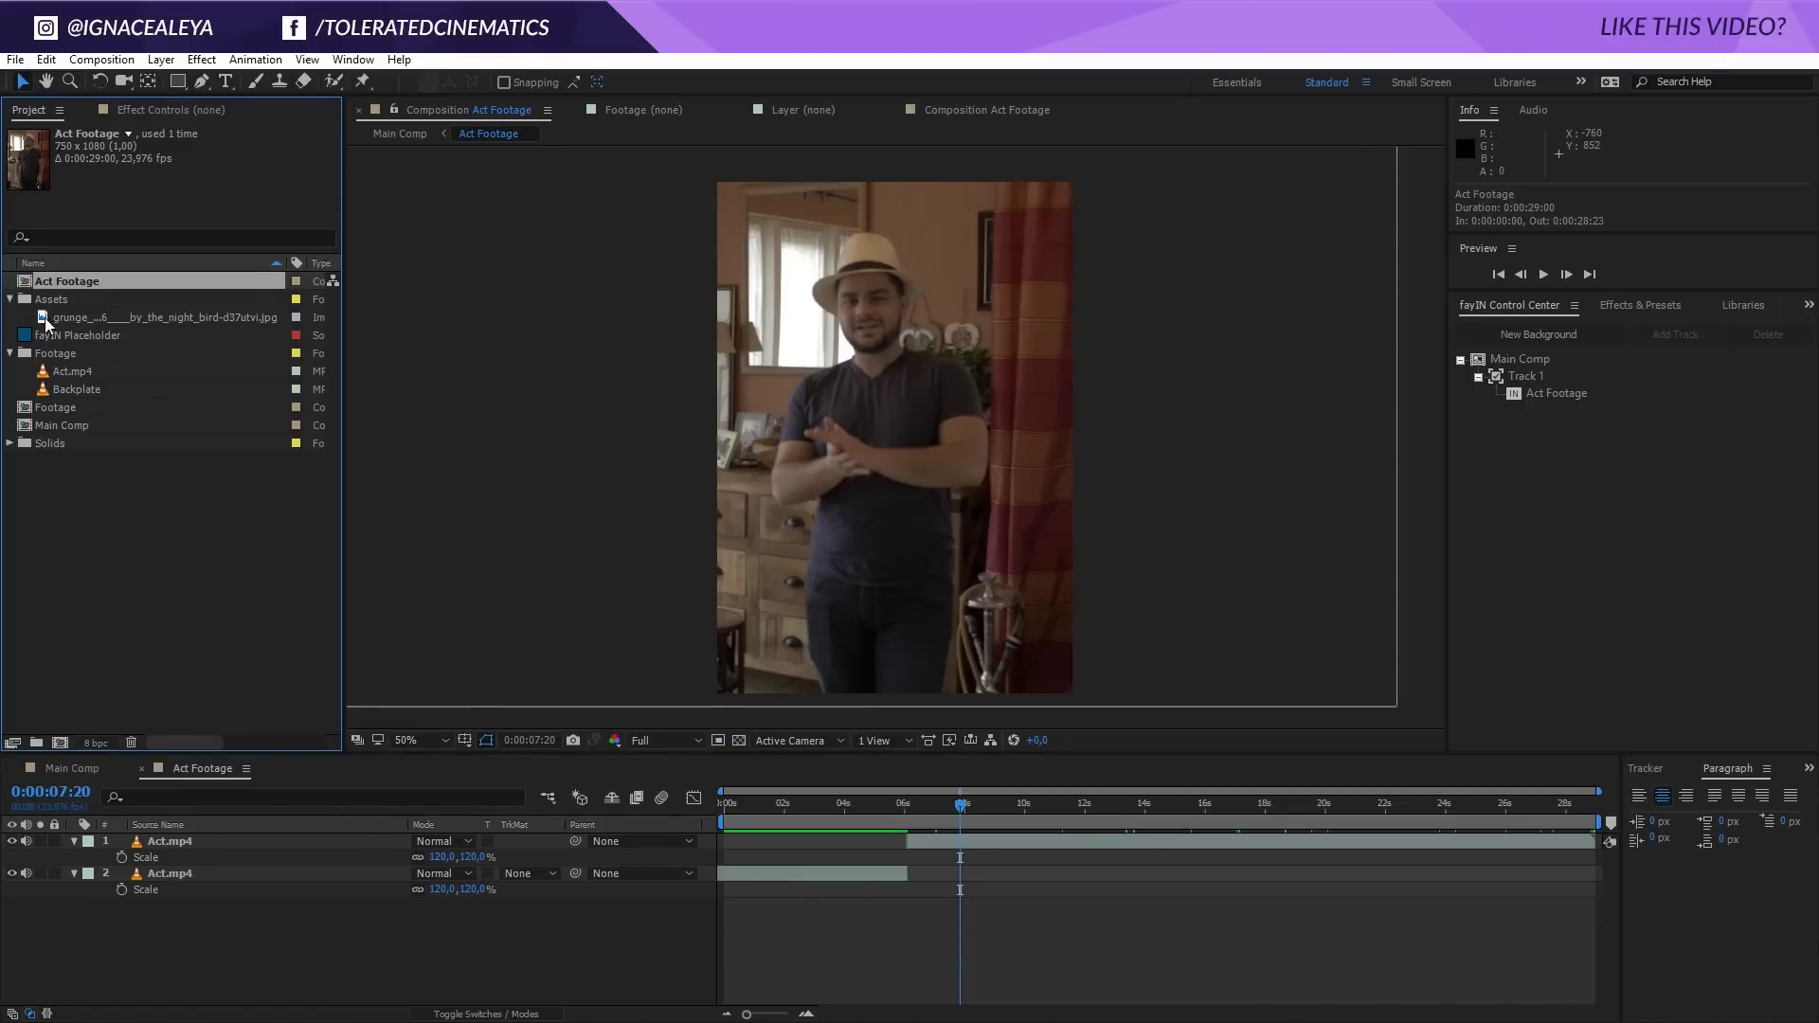
pyautogui.moveTo(70, 322); pyautogui.dragTo(224, 841)
pyautogui.press(',')
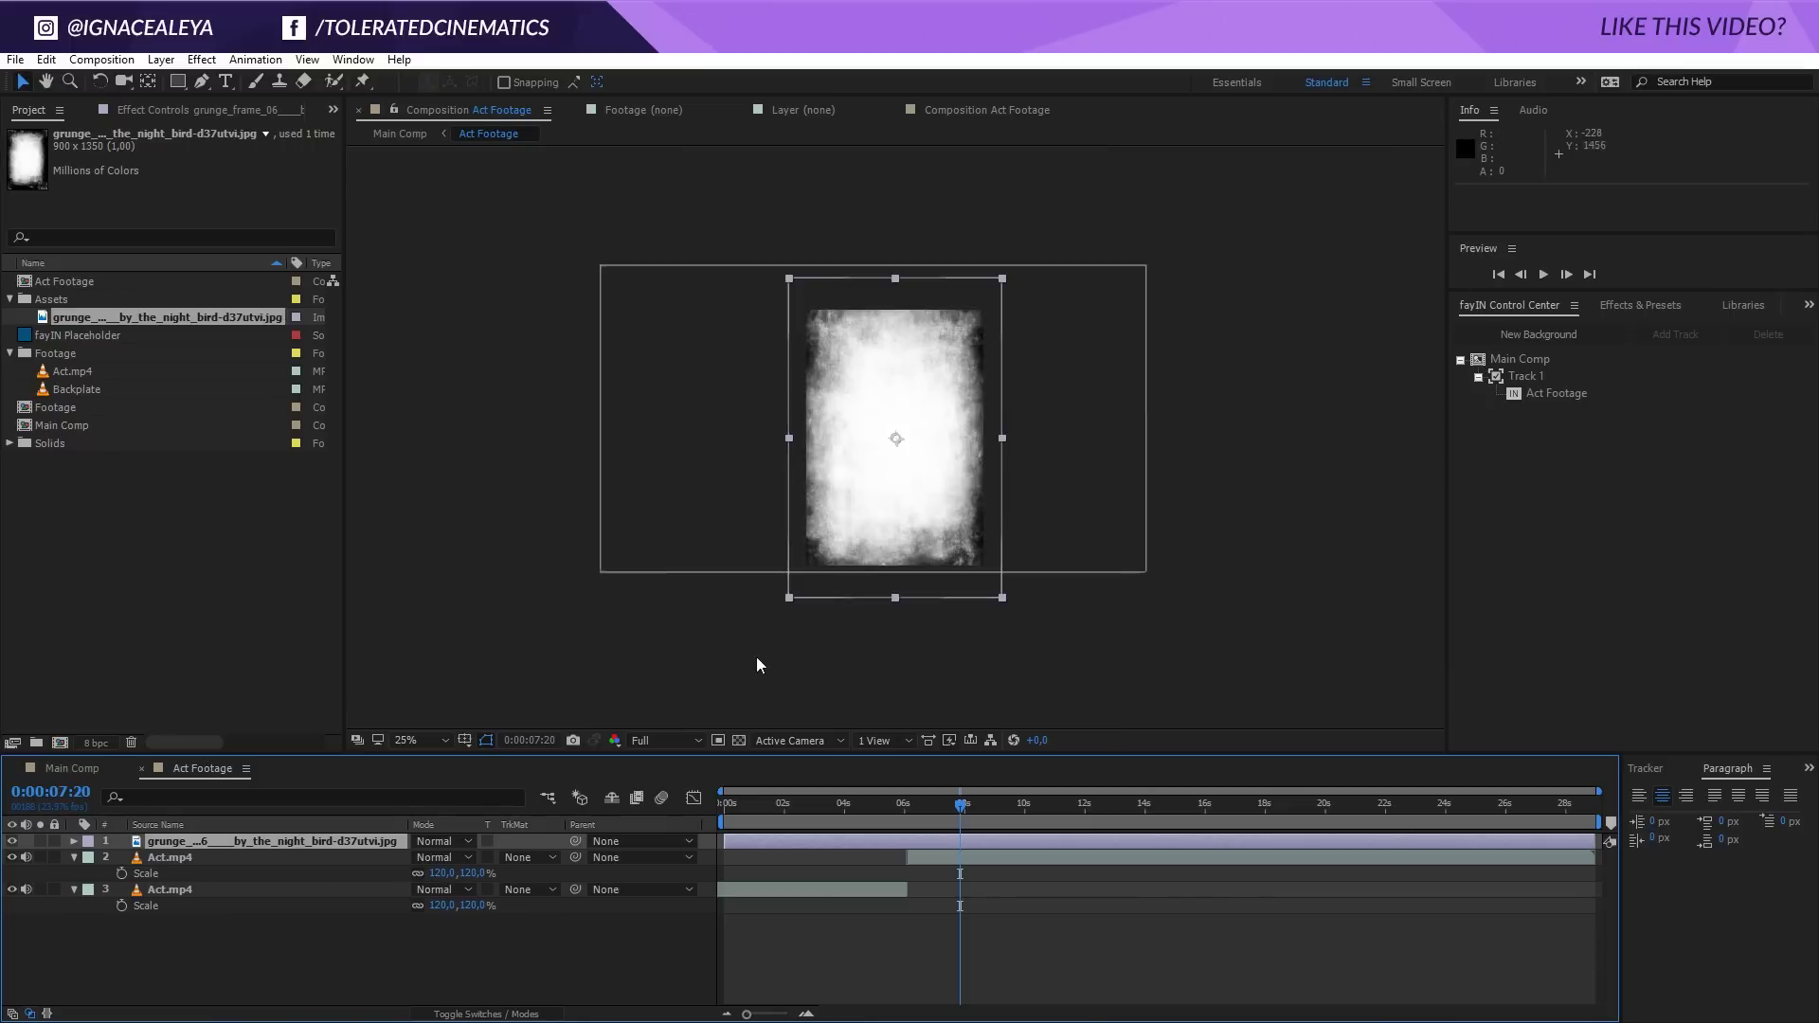
pyautogui.moveTo(788, 599); pyautogui.dragTo(794, 590)
pyautogui.press('.')
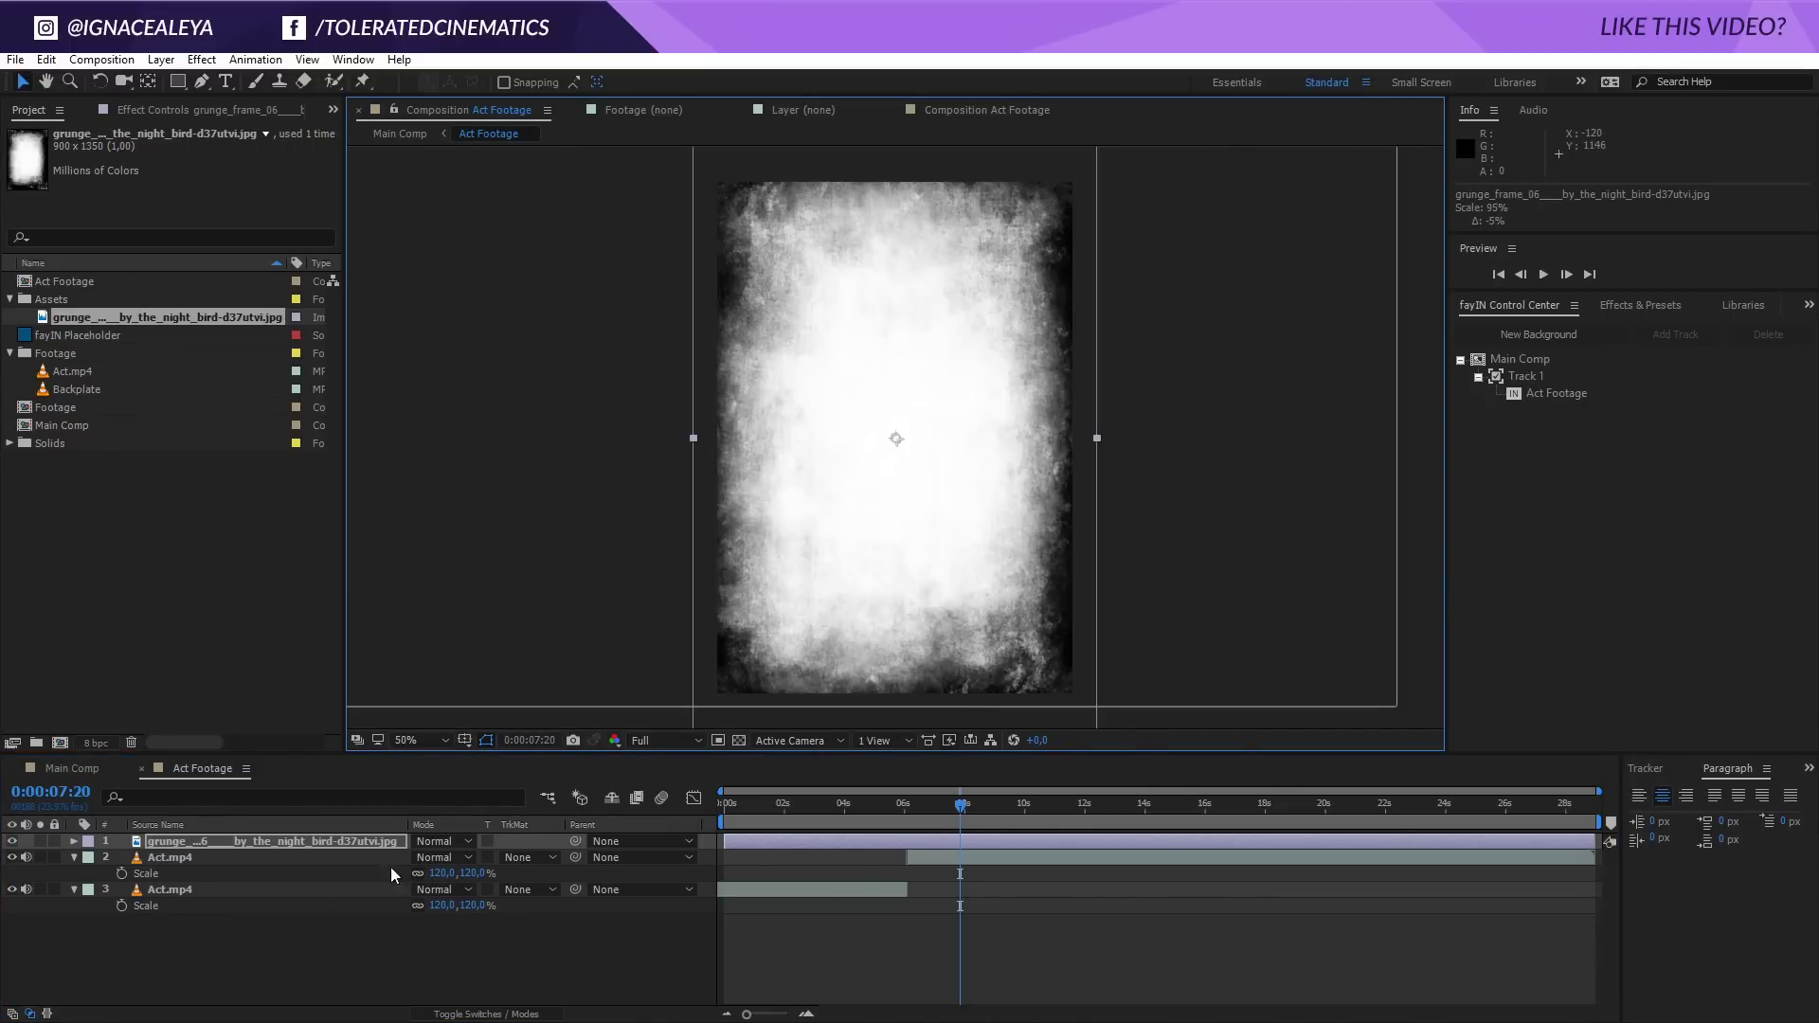
# Step: Set the grunge layer to Multiply, reveal its Opacity, and return to Main Comp
pyautogui.click(436, 842)
pyautogui.click(560, 281)
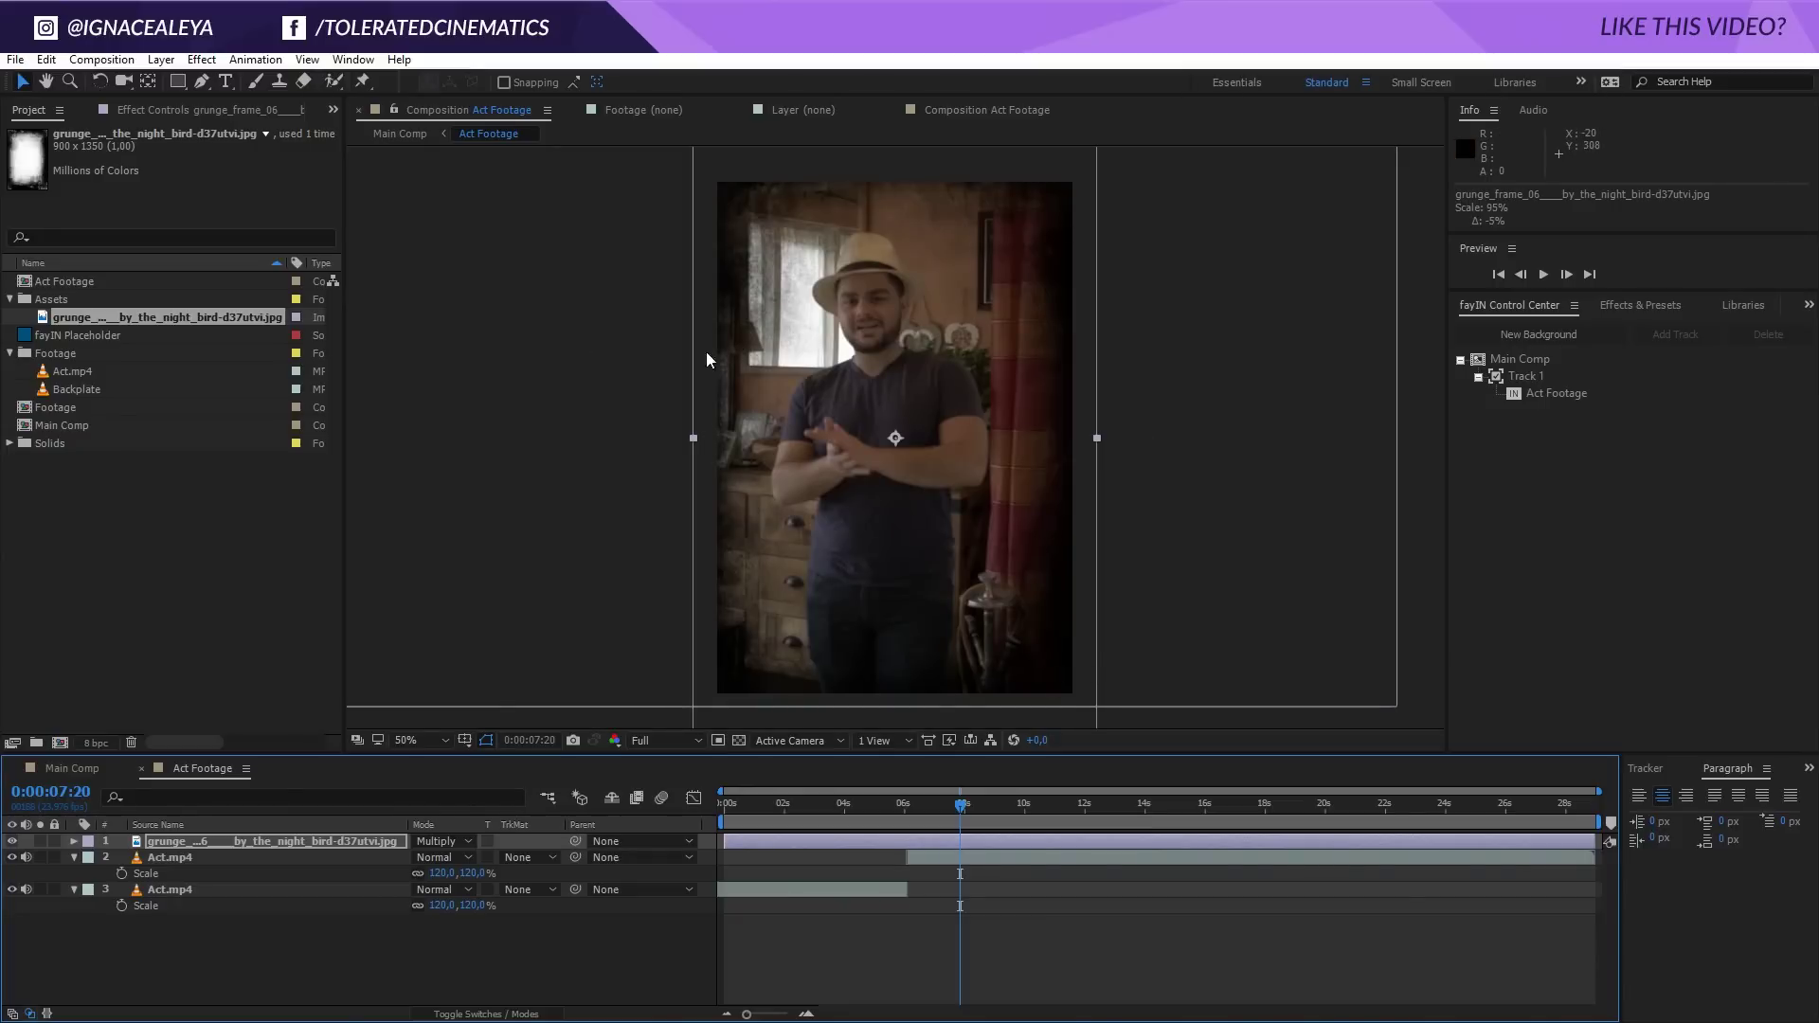
pyautogui.press('t')
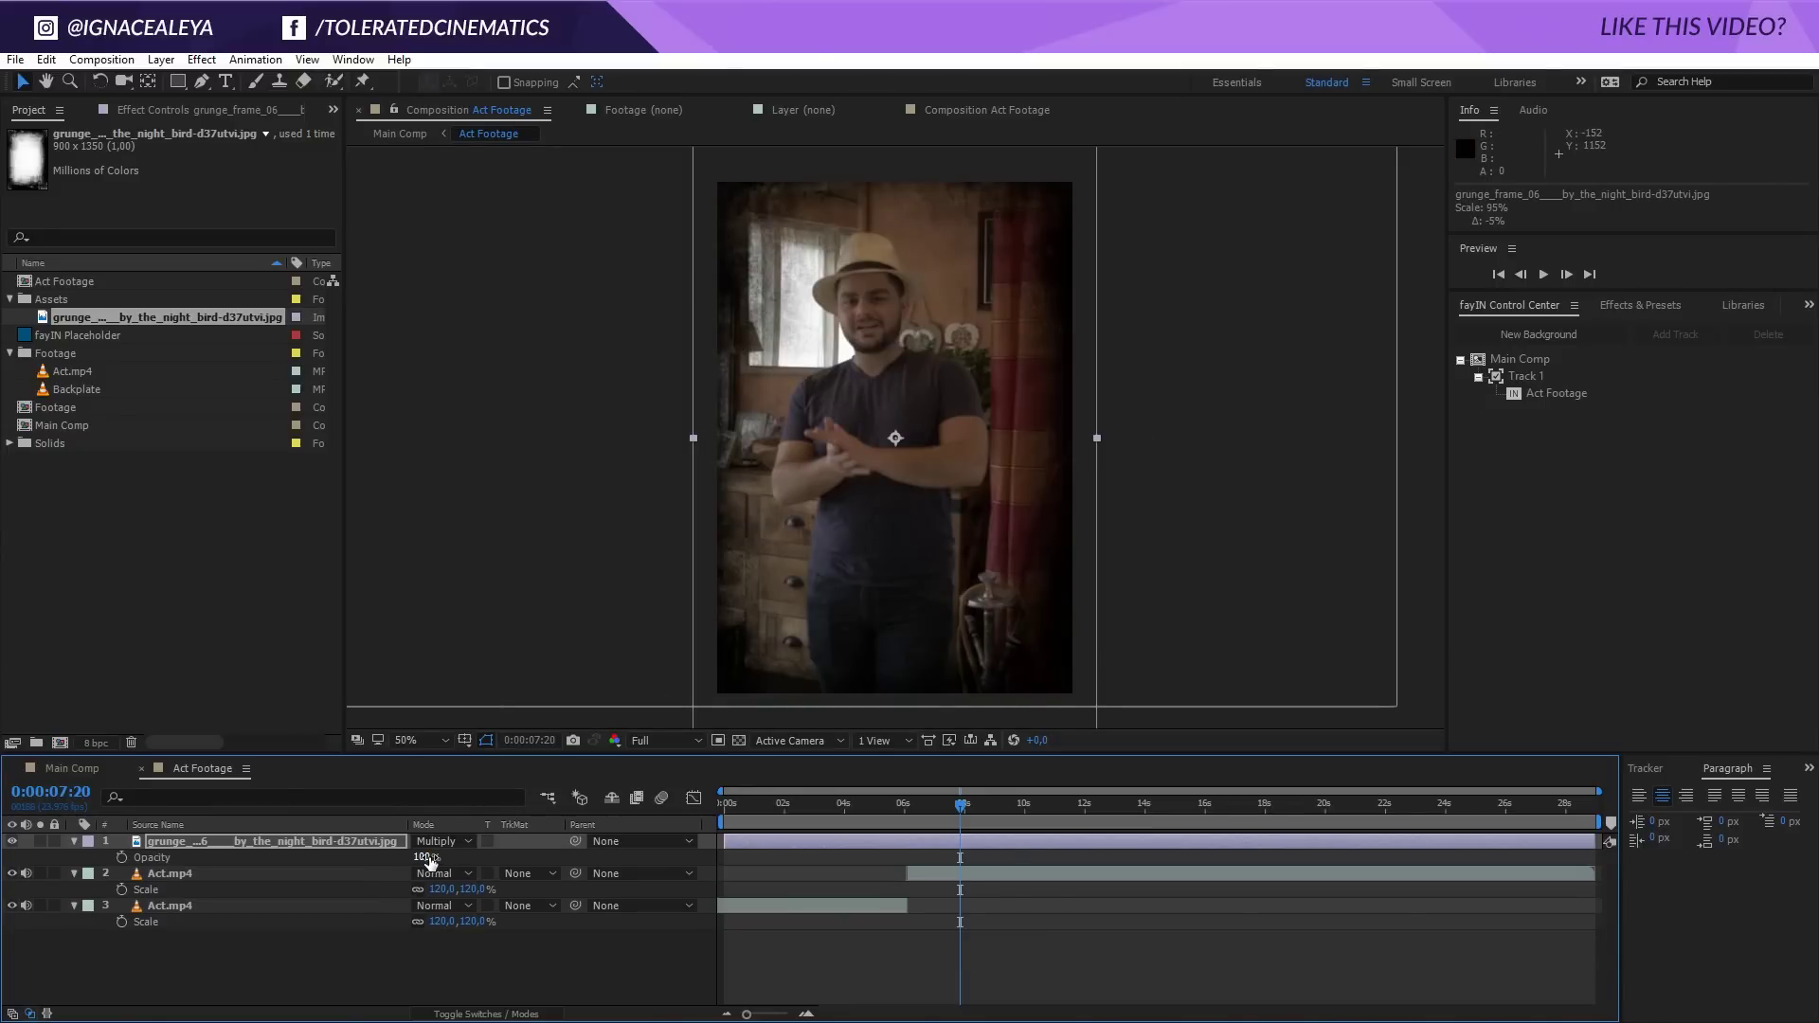
pyautogui.click(70, 770)
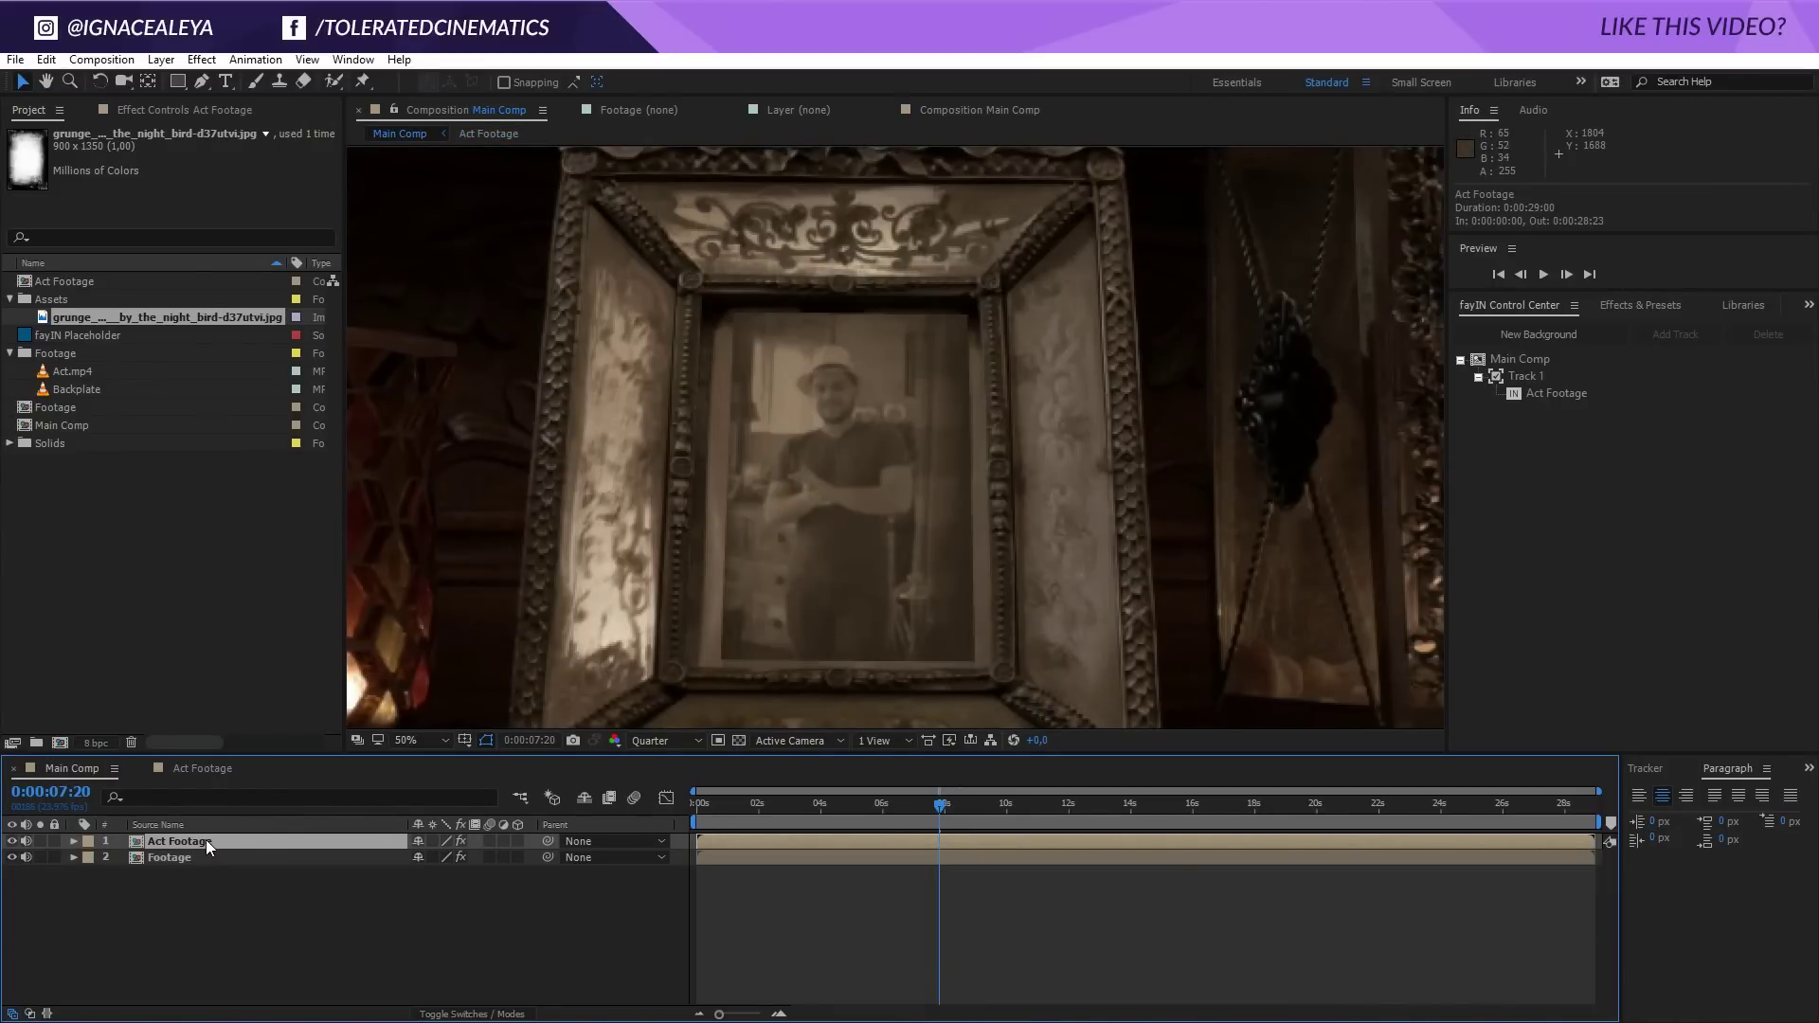
# Step: Apply Roughen Edges to the Act Footage layer with a border of 61,30
pyautogui.click(1640, 305)
pyautogui.click(1573, 330)
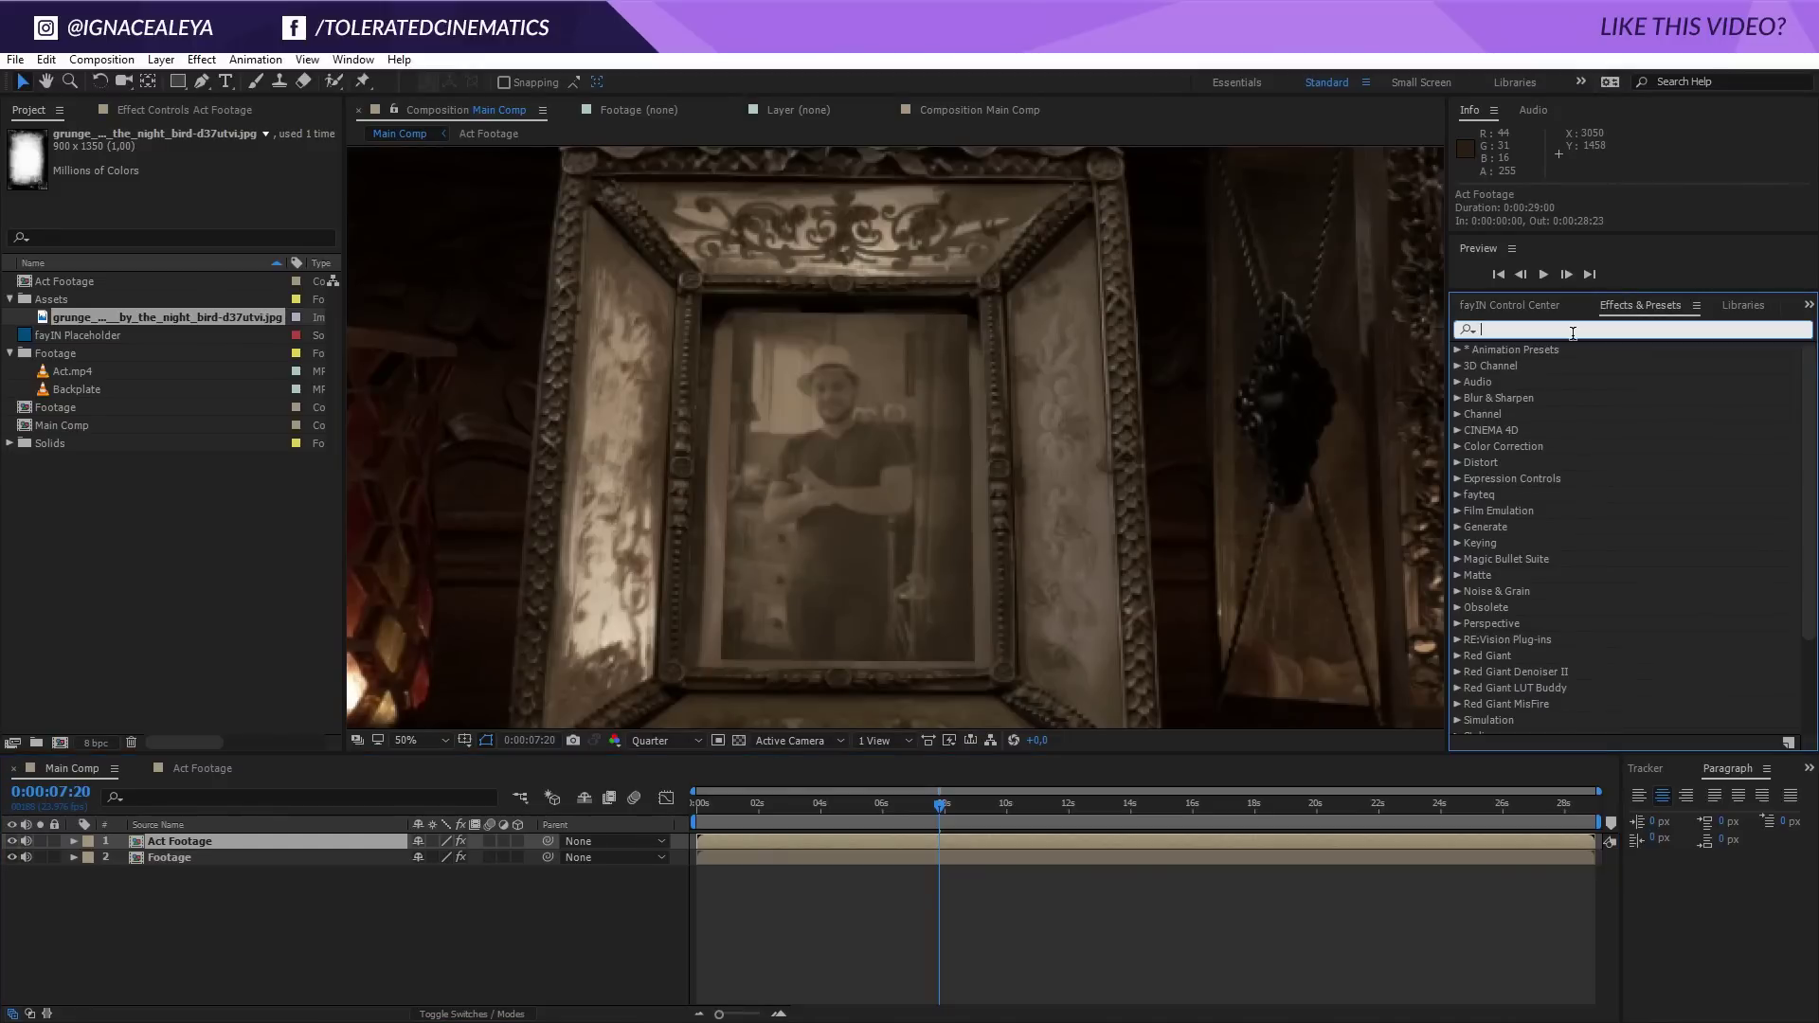
pyautogui.write('rough')
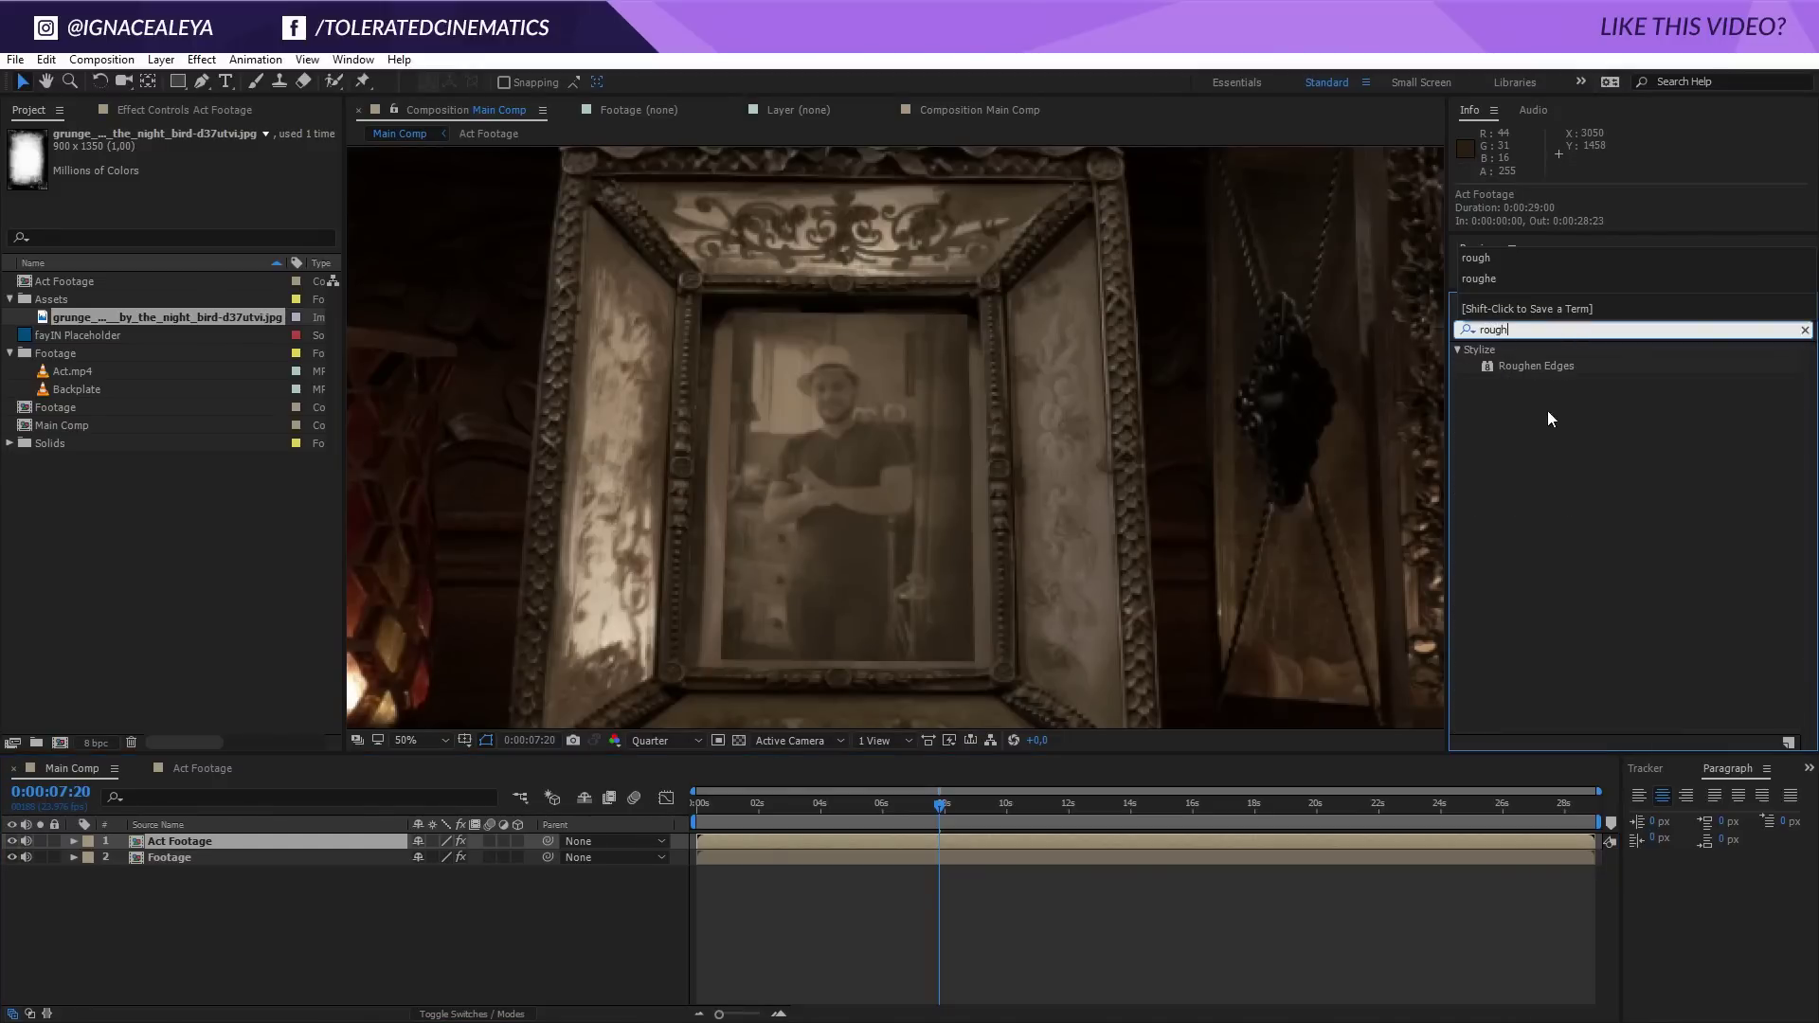
pyautogui.moveTo(1536, 366); pyautogui.dragTo(952, 844)
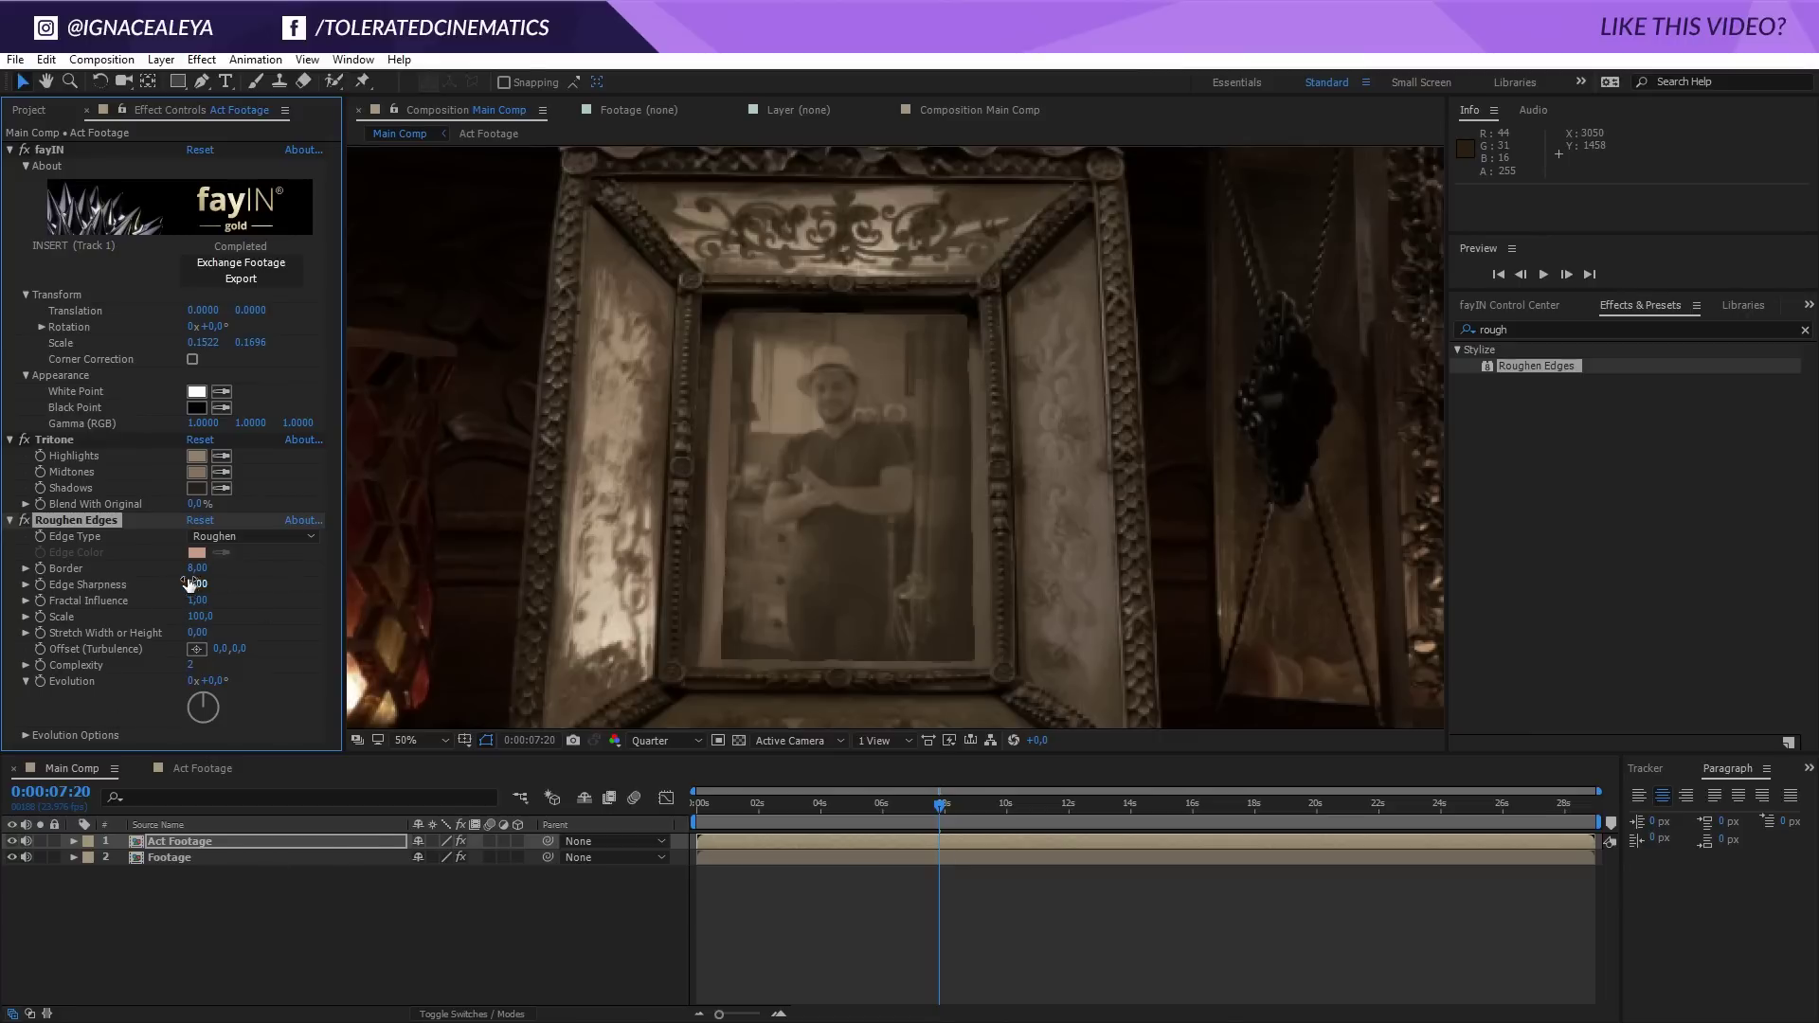
pyautogui.moveTo(195, 576); pyautogui.dragTo(330, 577)
pyautogui.moveTo(672, 592); pyautogui.dragTo(938, 675)
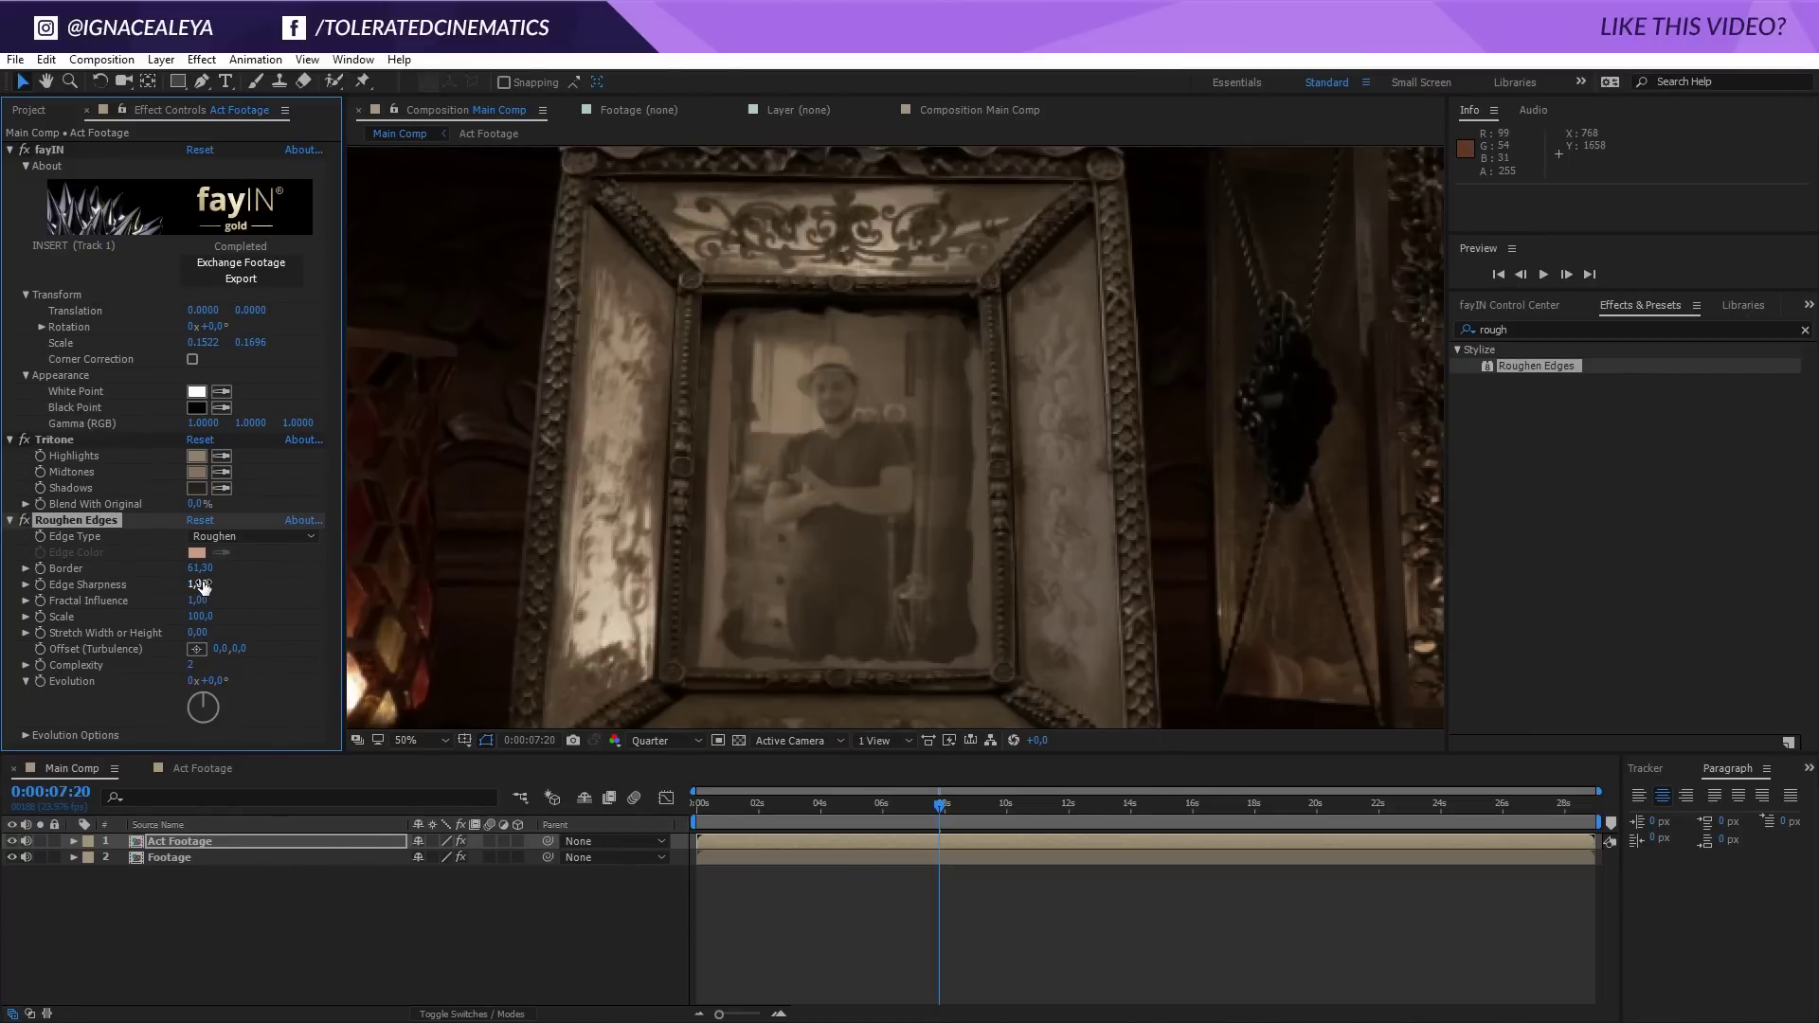
# Step: Set Roughen Edges sharpness to 0,00, reduce its scale, and raise complexity to 10
pyautogui.moveTo(202, 587); pyautogui.dragTo(161, 585)
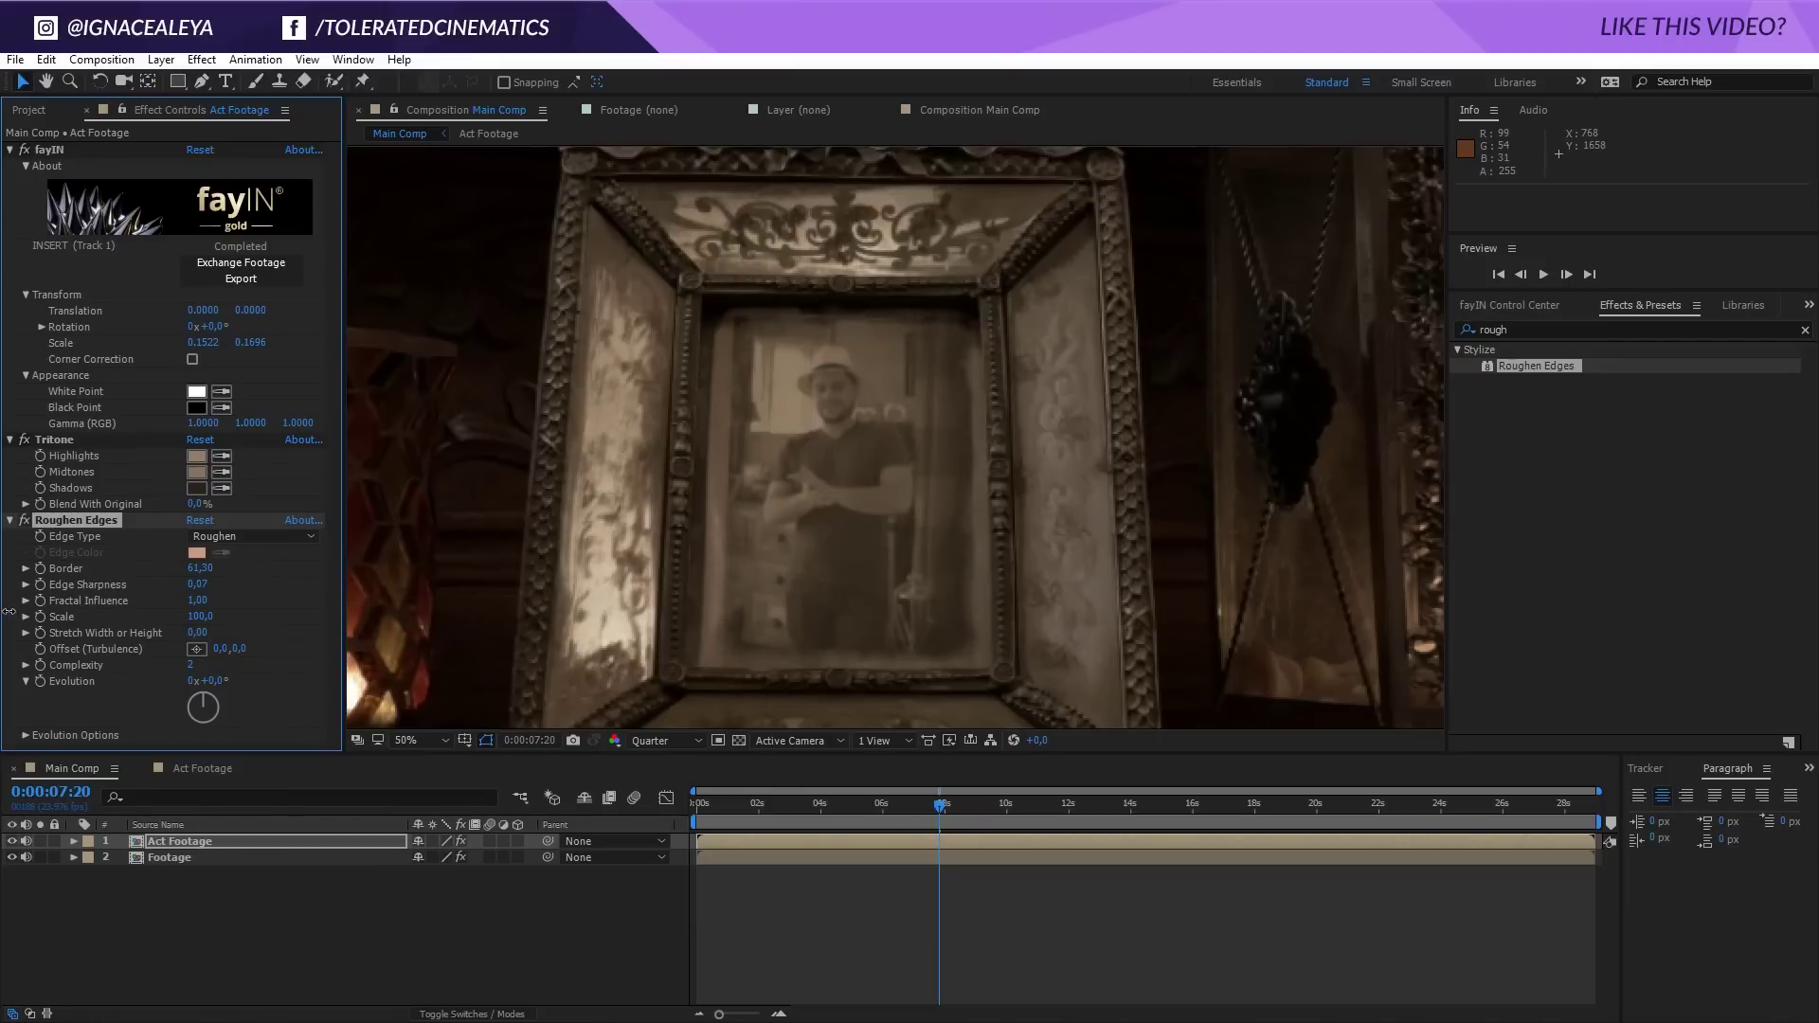
pyautogui.moveTo(11, 611); pyautogui.dragTo(5, 614)
pyautogui.moveTo(201, 620); pyautogui.dragTo(169, 623)
pyautogui.moveTo(195, 667); pyautogui.dragTo(810, 660)
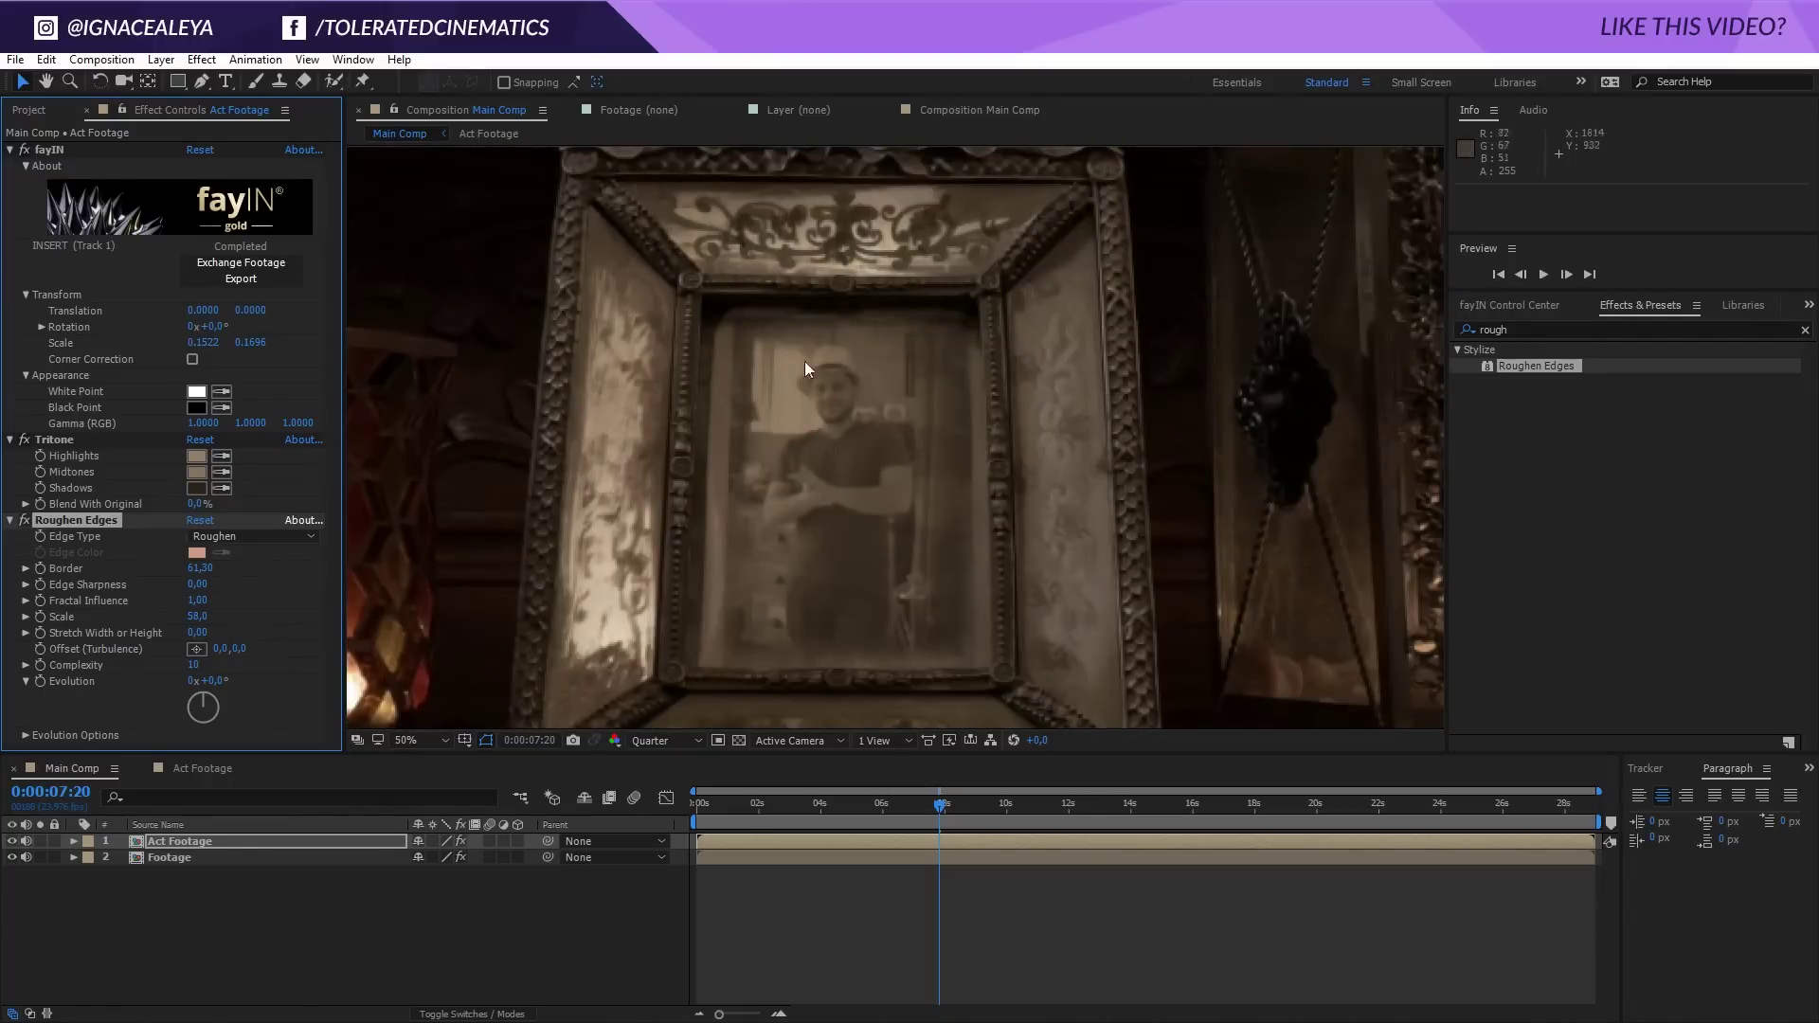
pyautogui.click(9, 850)
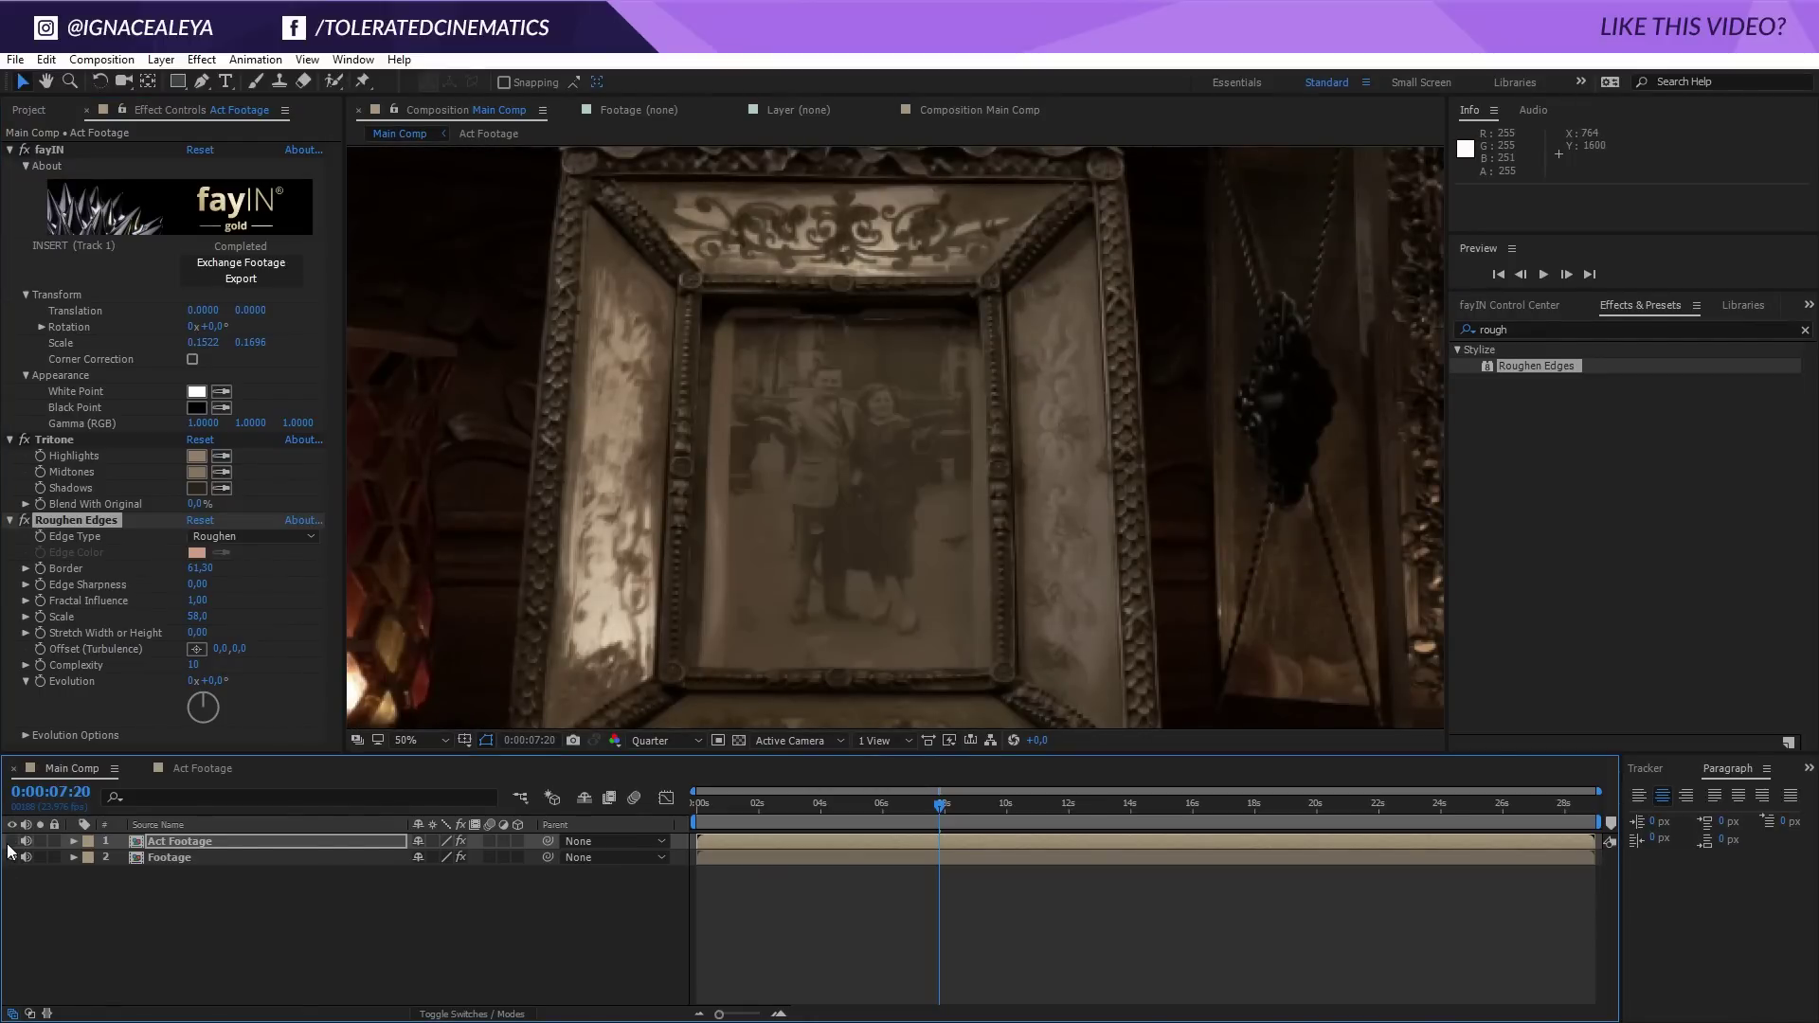
pyautogui.click(10, 842)
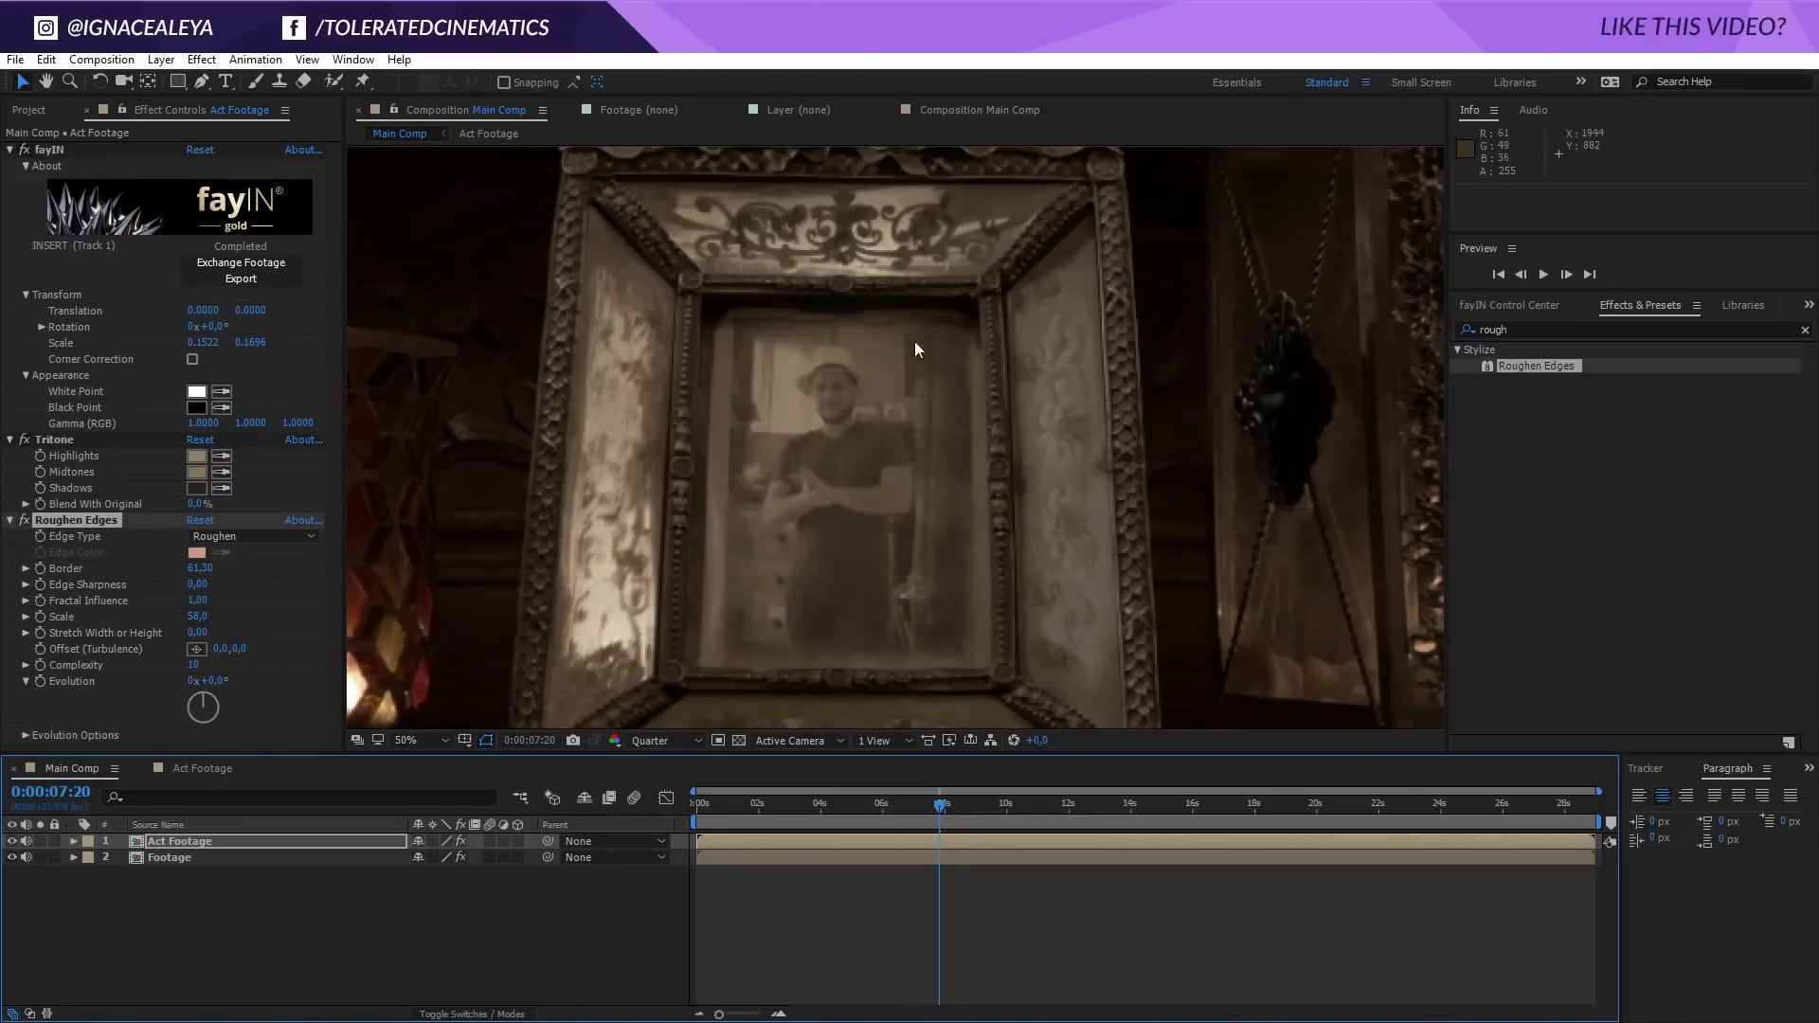
pyautogui.click(106, 840)
# Step: Check the Act.mp4 and grunge layers in Act Footage, nudging the grunge texture slightly
pyautogui.click(192, 773)
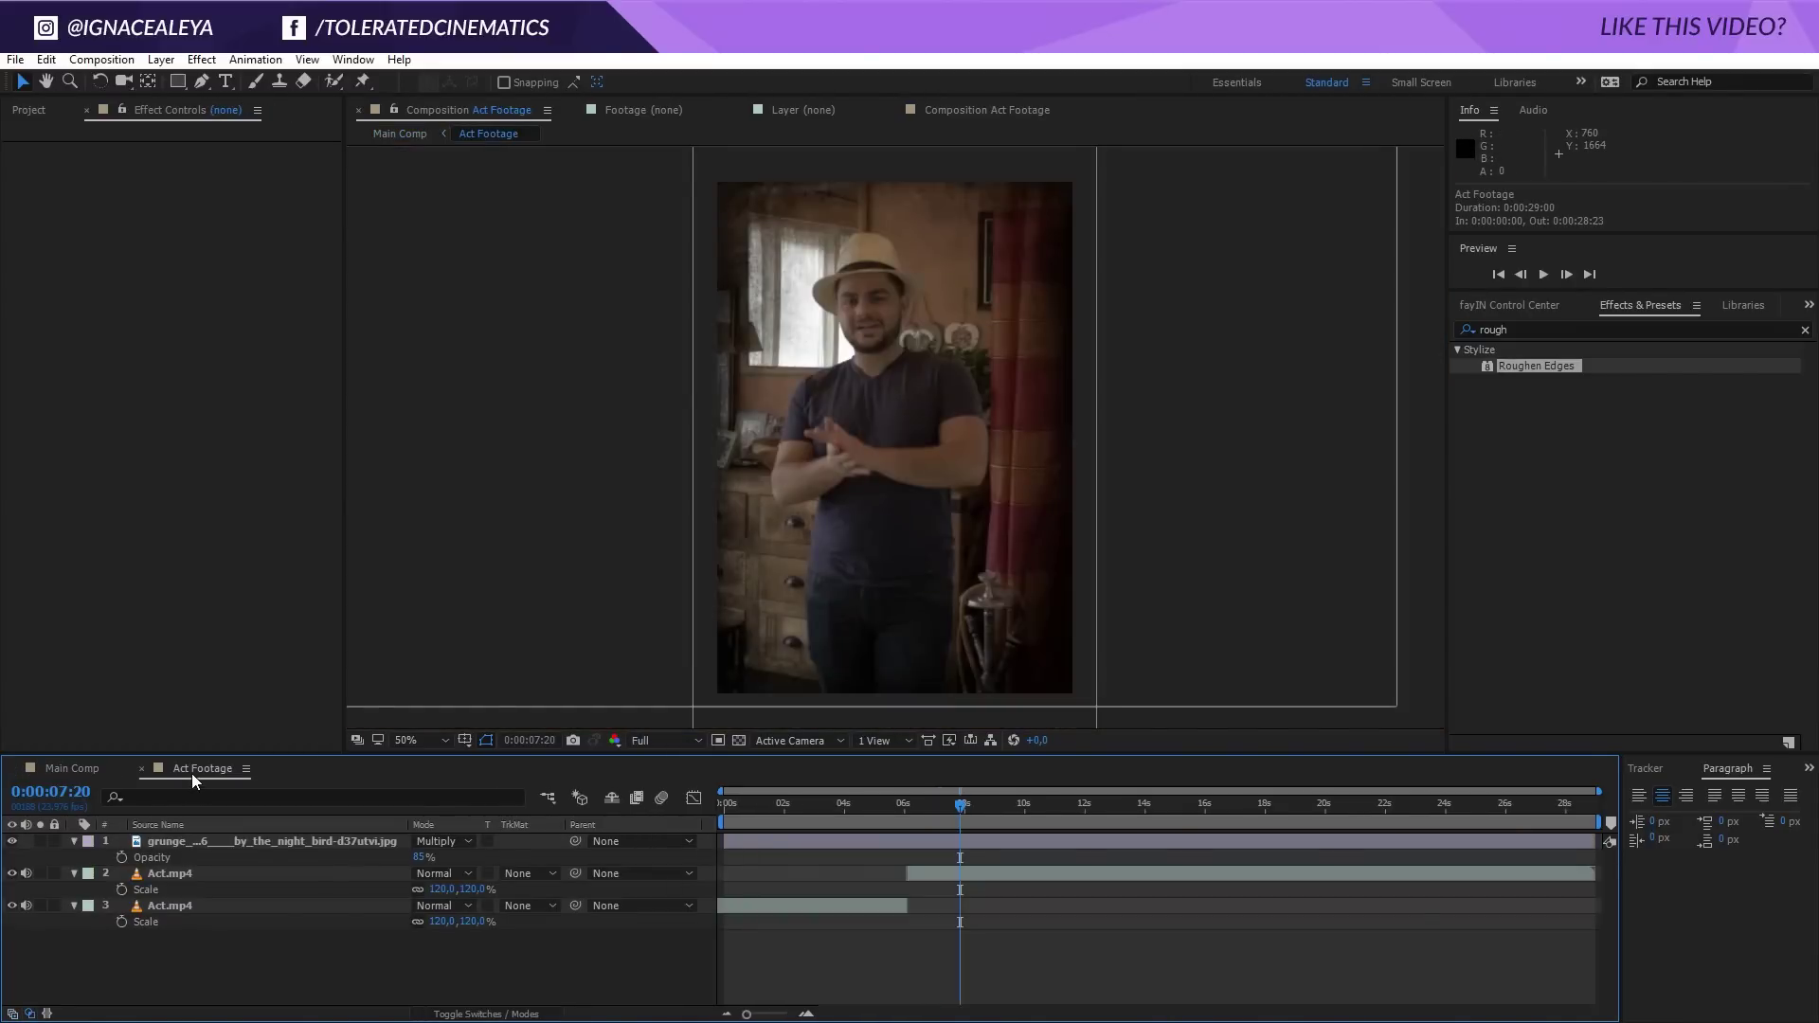
pyautogui.click(201, 878)
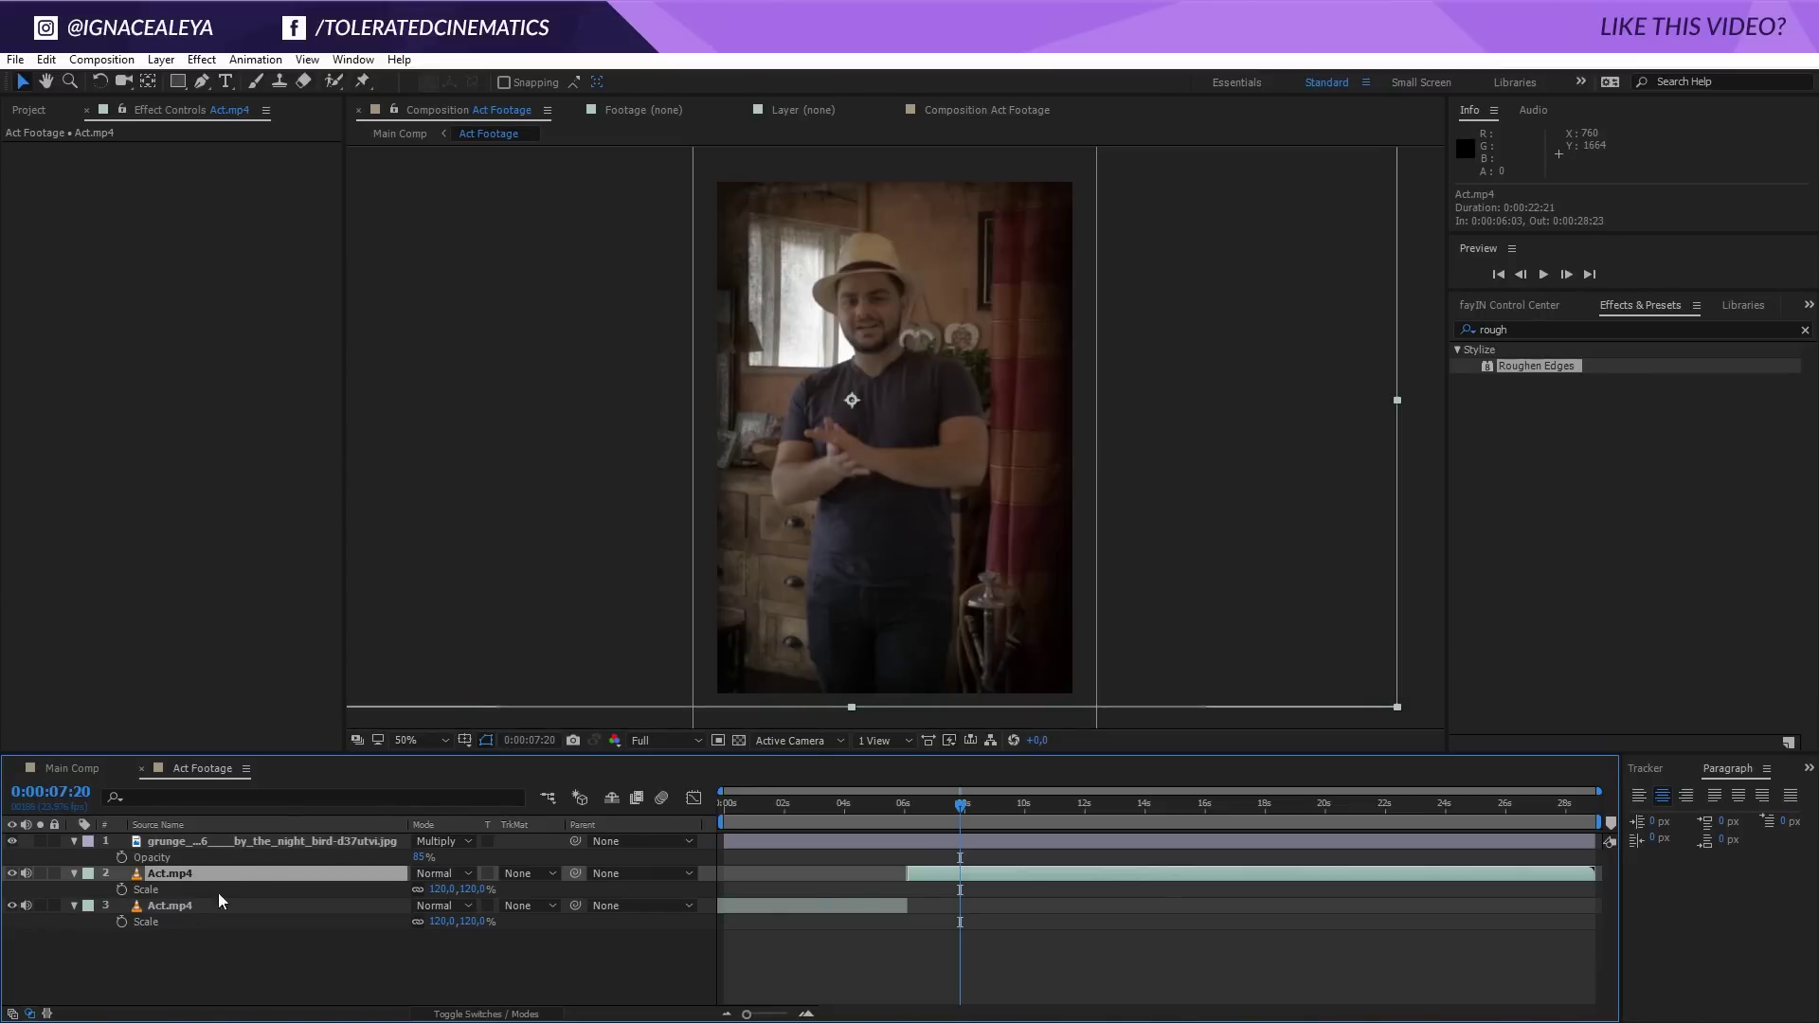
pyautogui.click(994, 841)
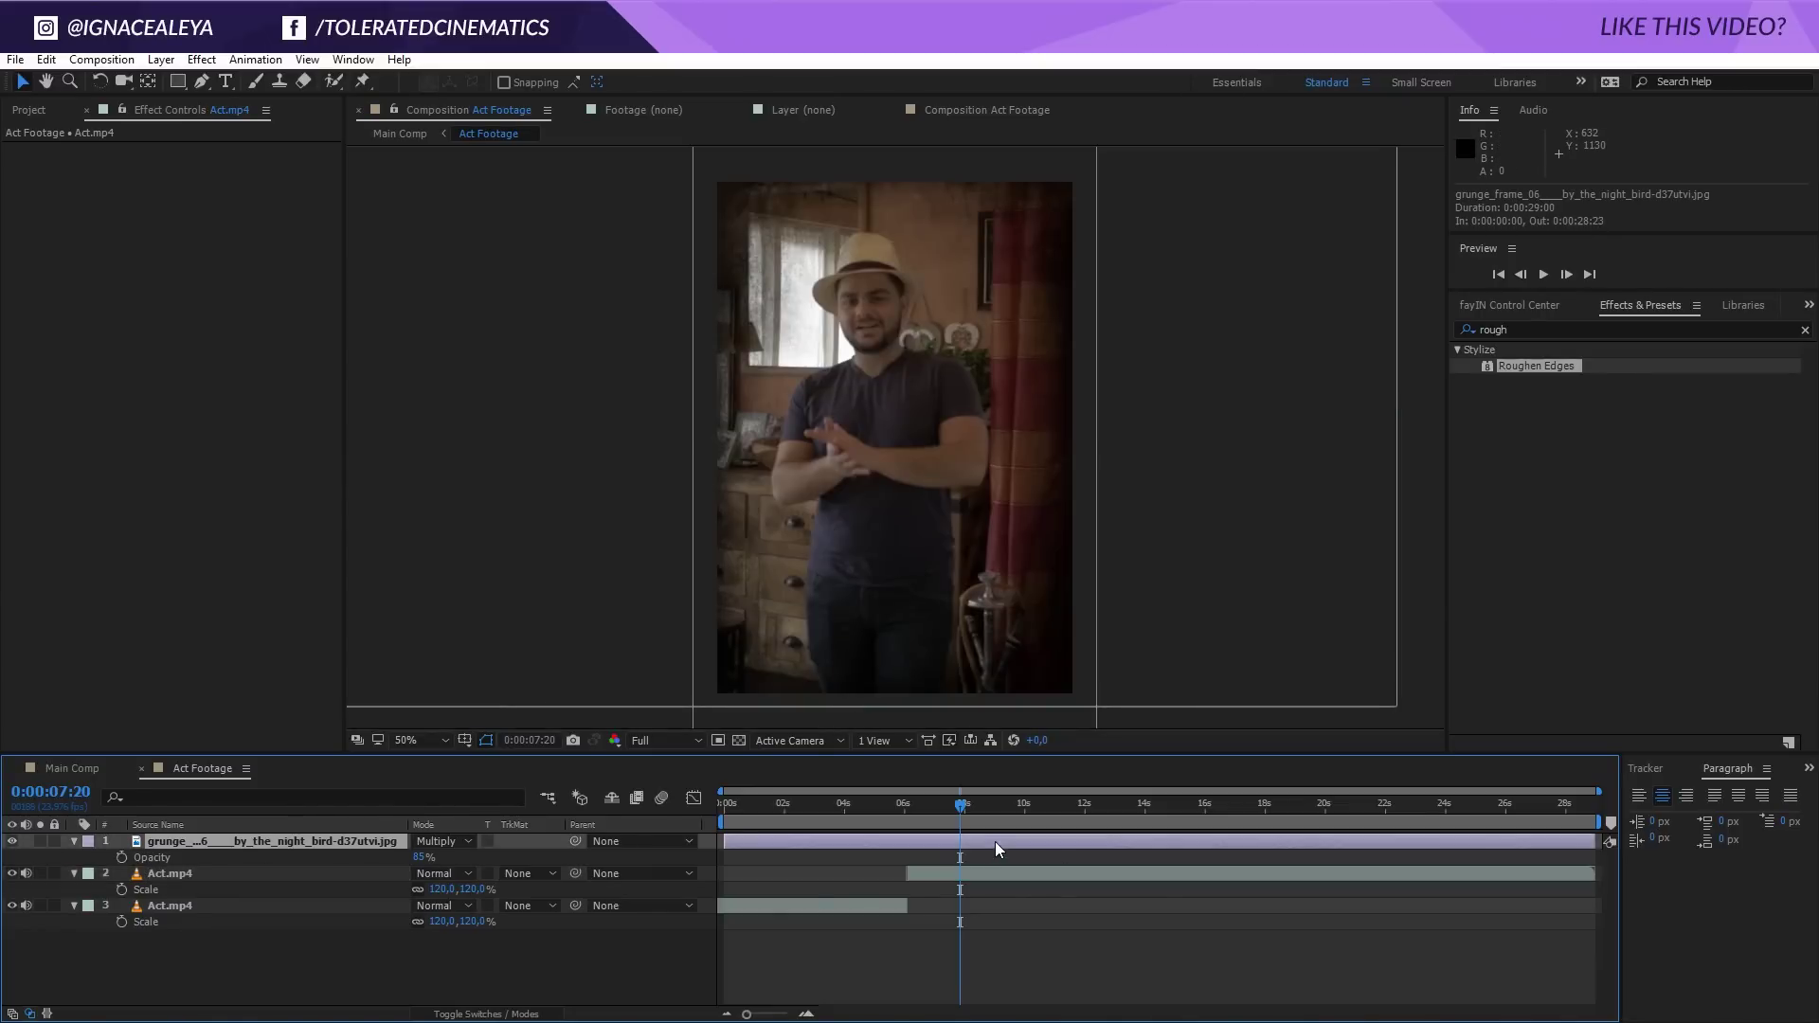
pyautogui.moveTo(1042, 491); pyautogui.dragTo(1037, 530)
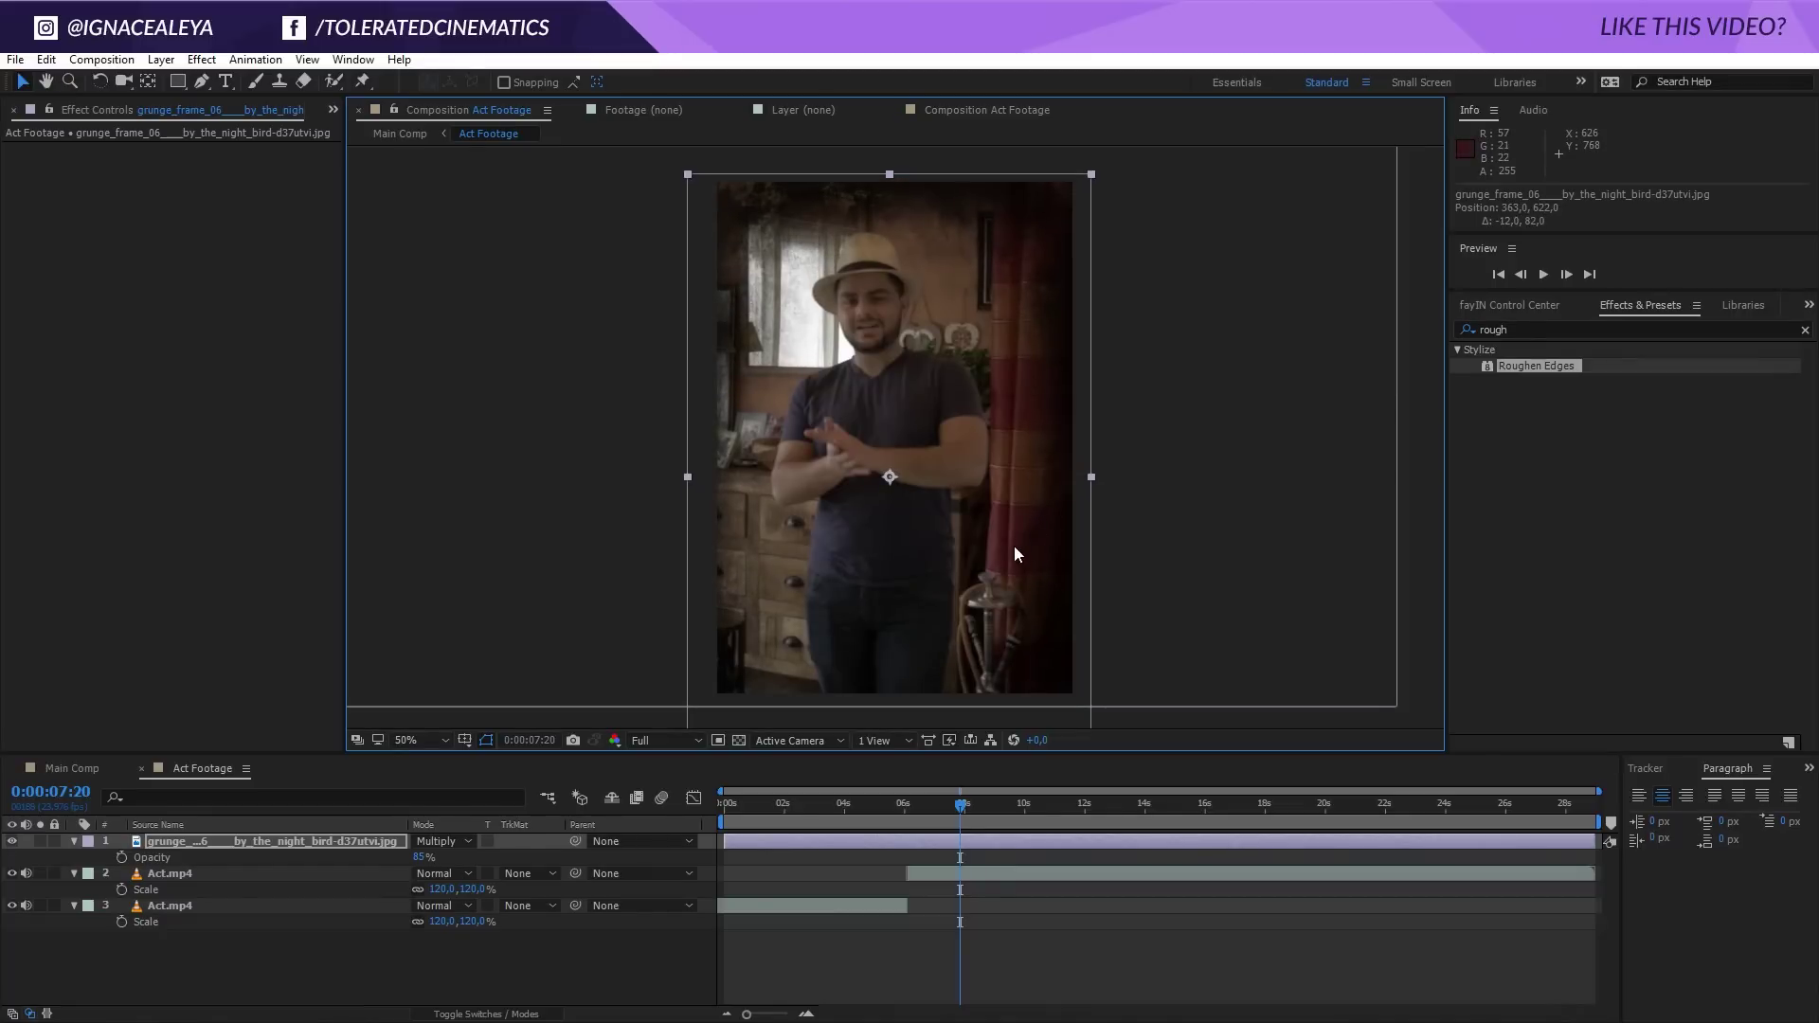
pyautogui.click(976, 862)
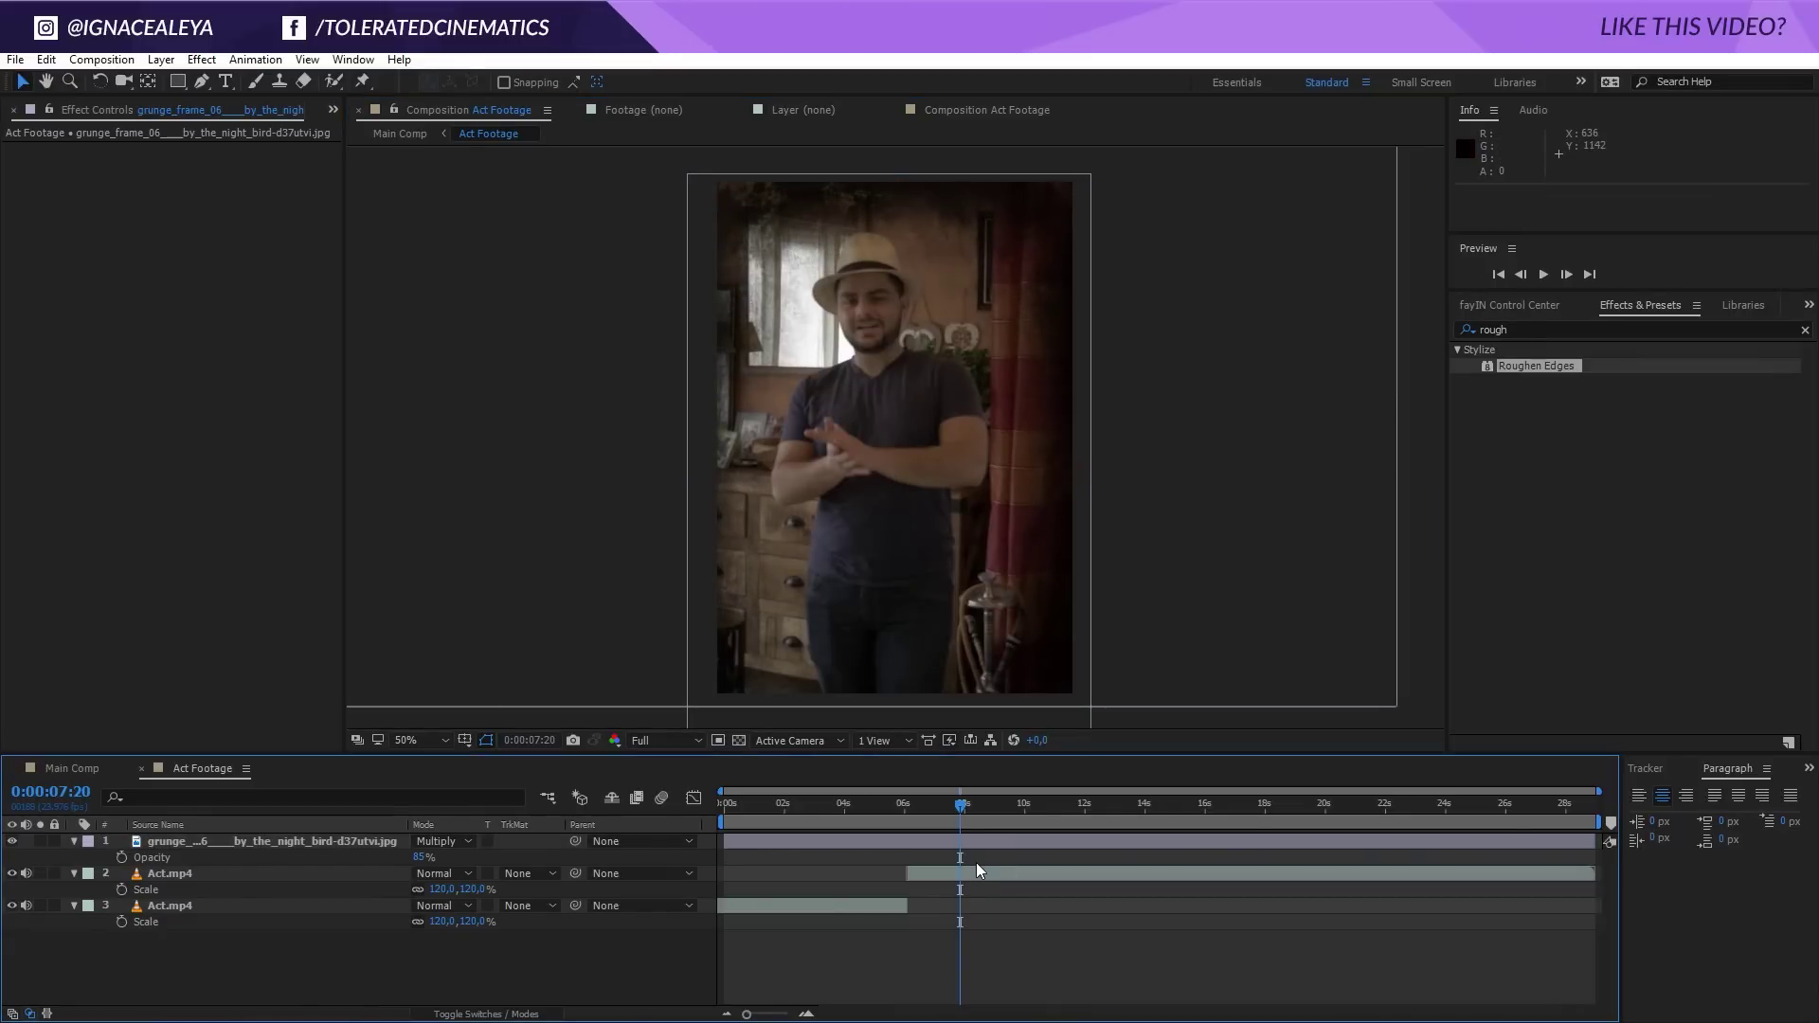
pyautogui.click(966, 873)
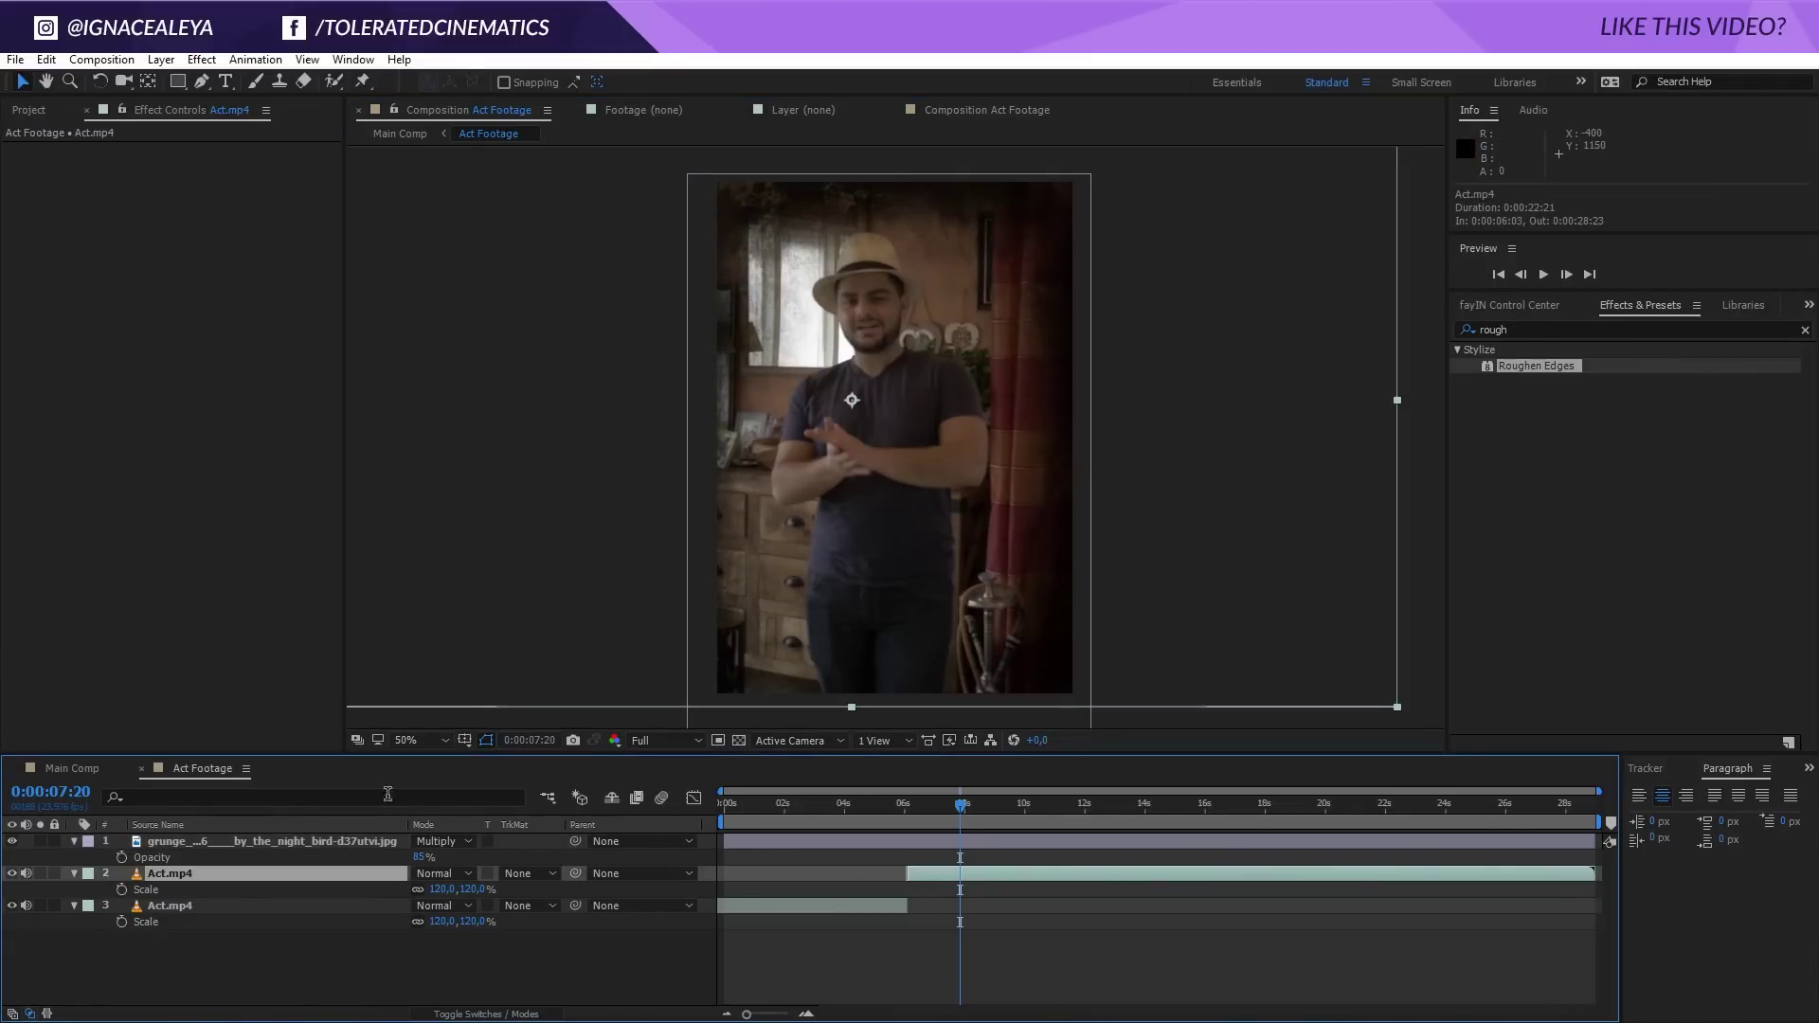
pyautogui.click(85, 772)
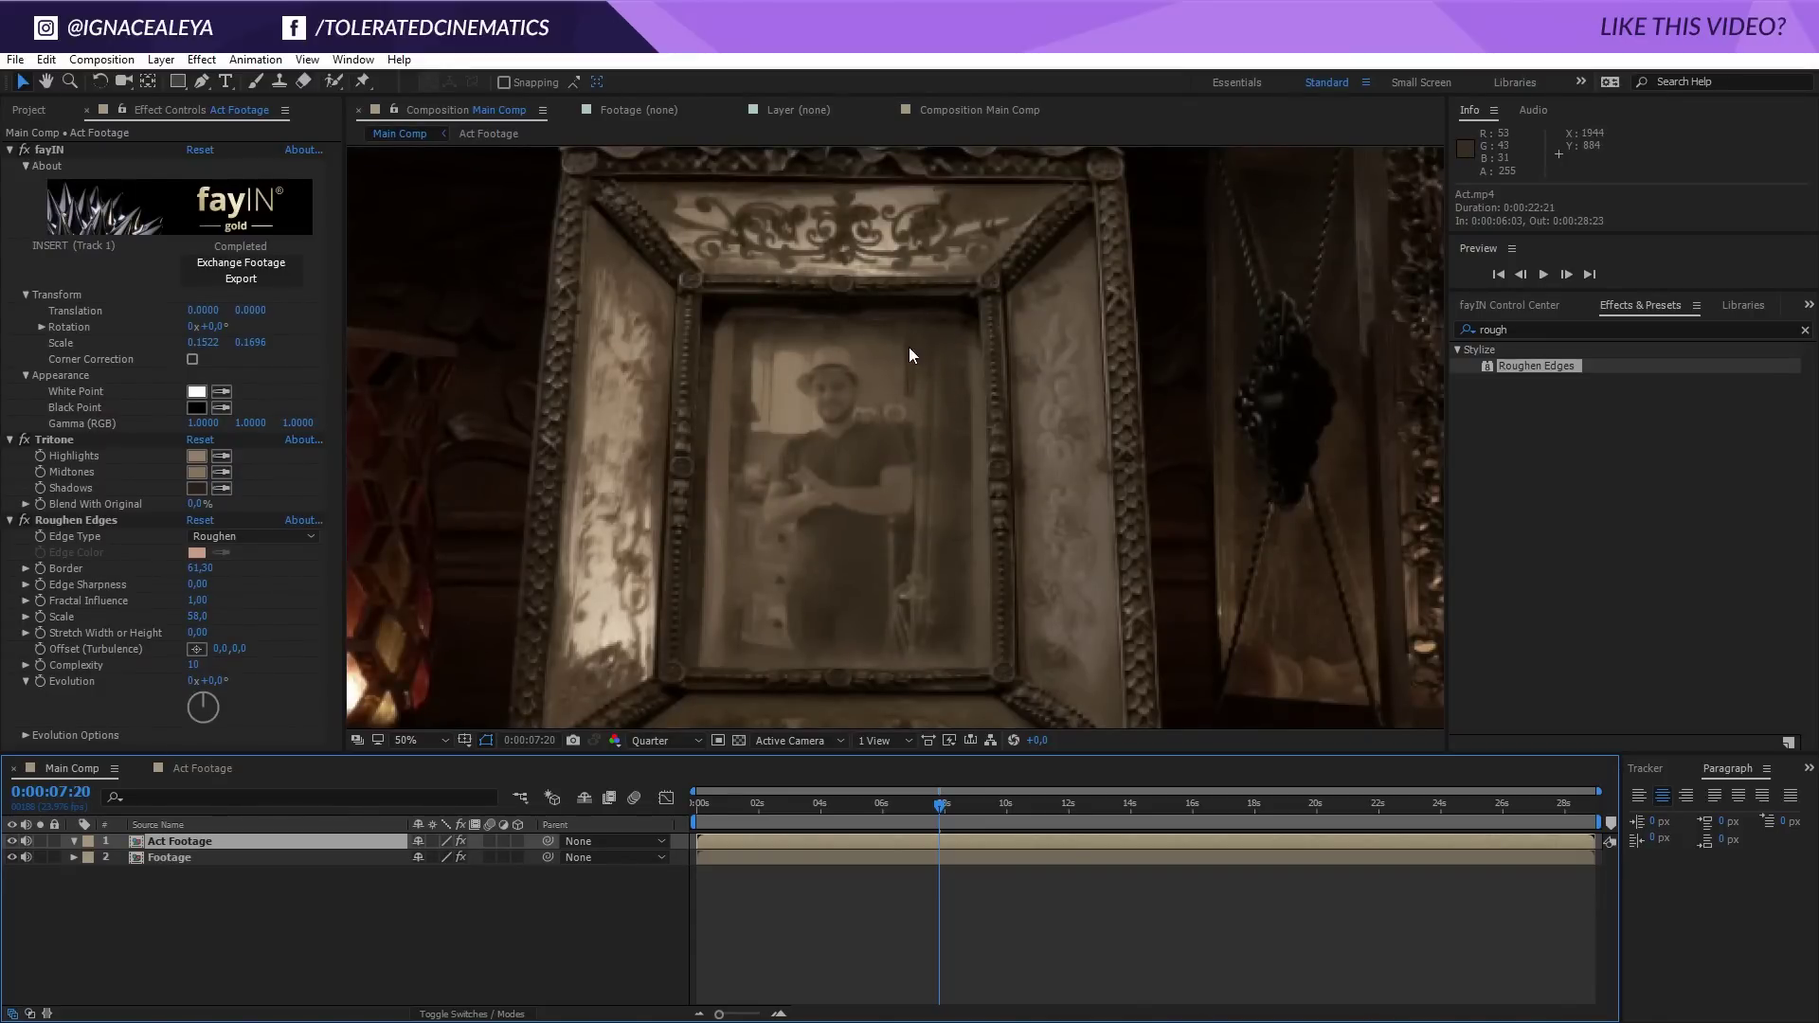
# Step: Add a new adjustment layer with an ellipse mask covering the whole frame
pyautogui.scroll(-2, 907, 347)
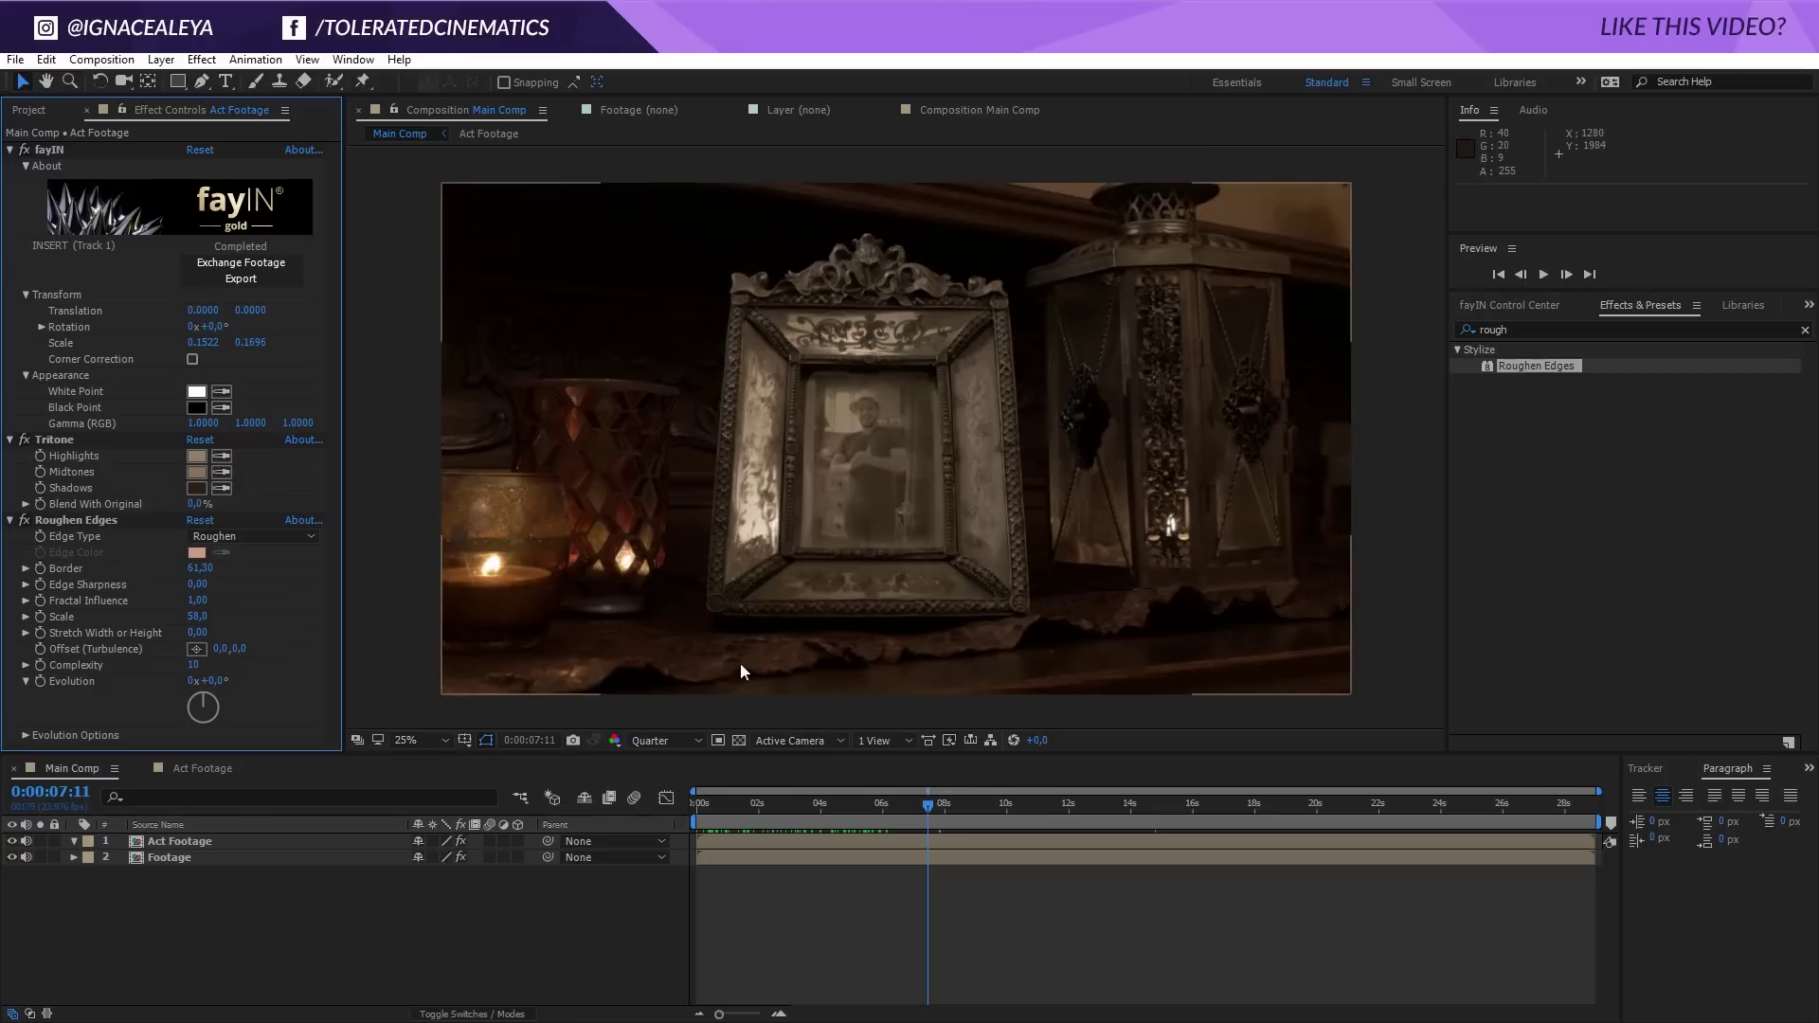
pyautogui.rightClick(241, 914)
pyautogui.moveTo(346, 744)
pyautogui.click(115, 896)
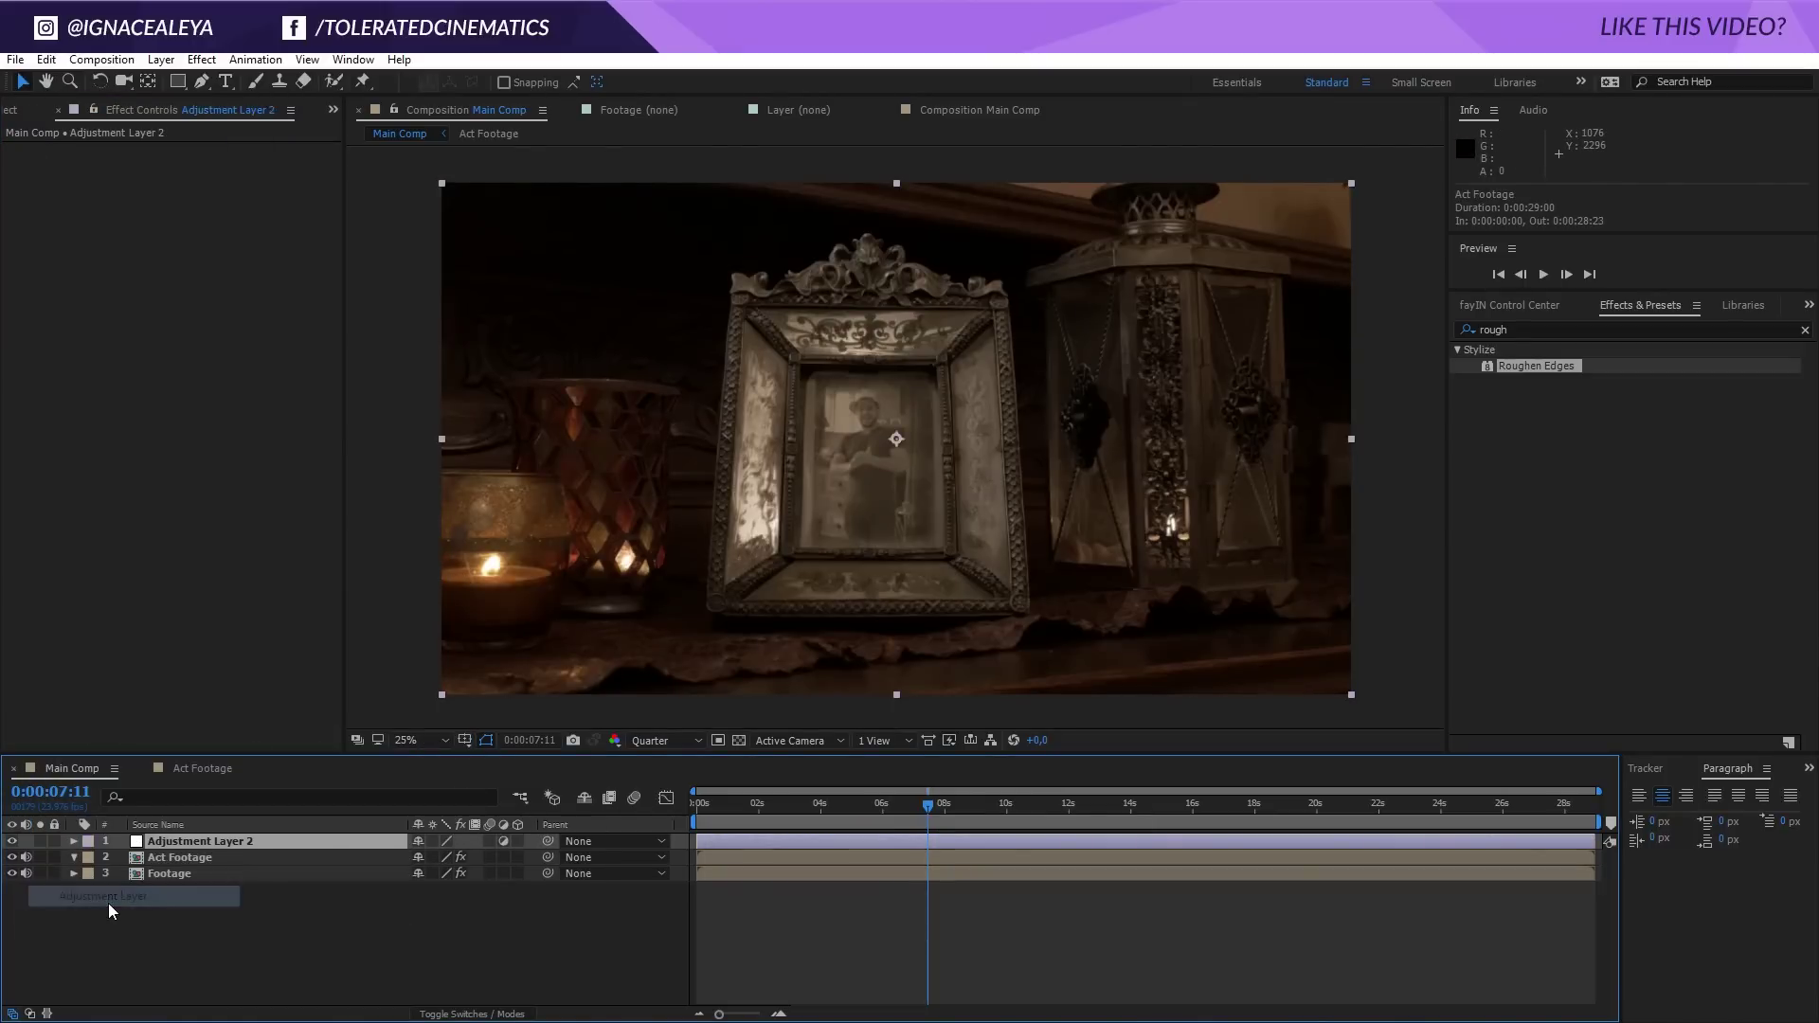
pyautogui.moveTo(183, 83); pyautogui.dragTo(239, 124)
pyautogui.doubleClick(178, 81)
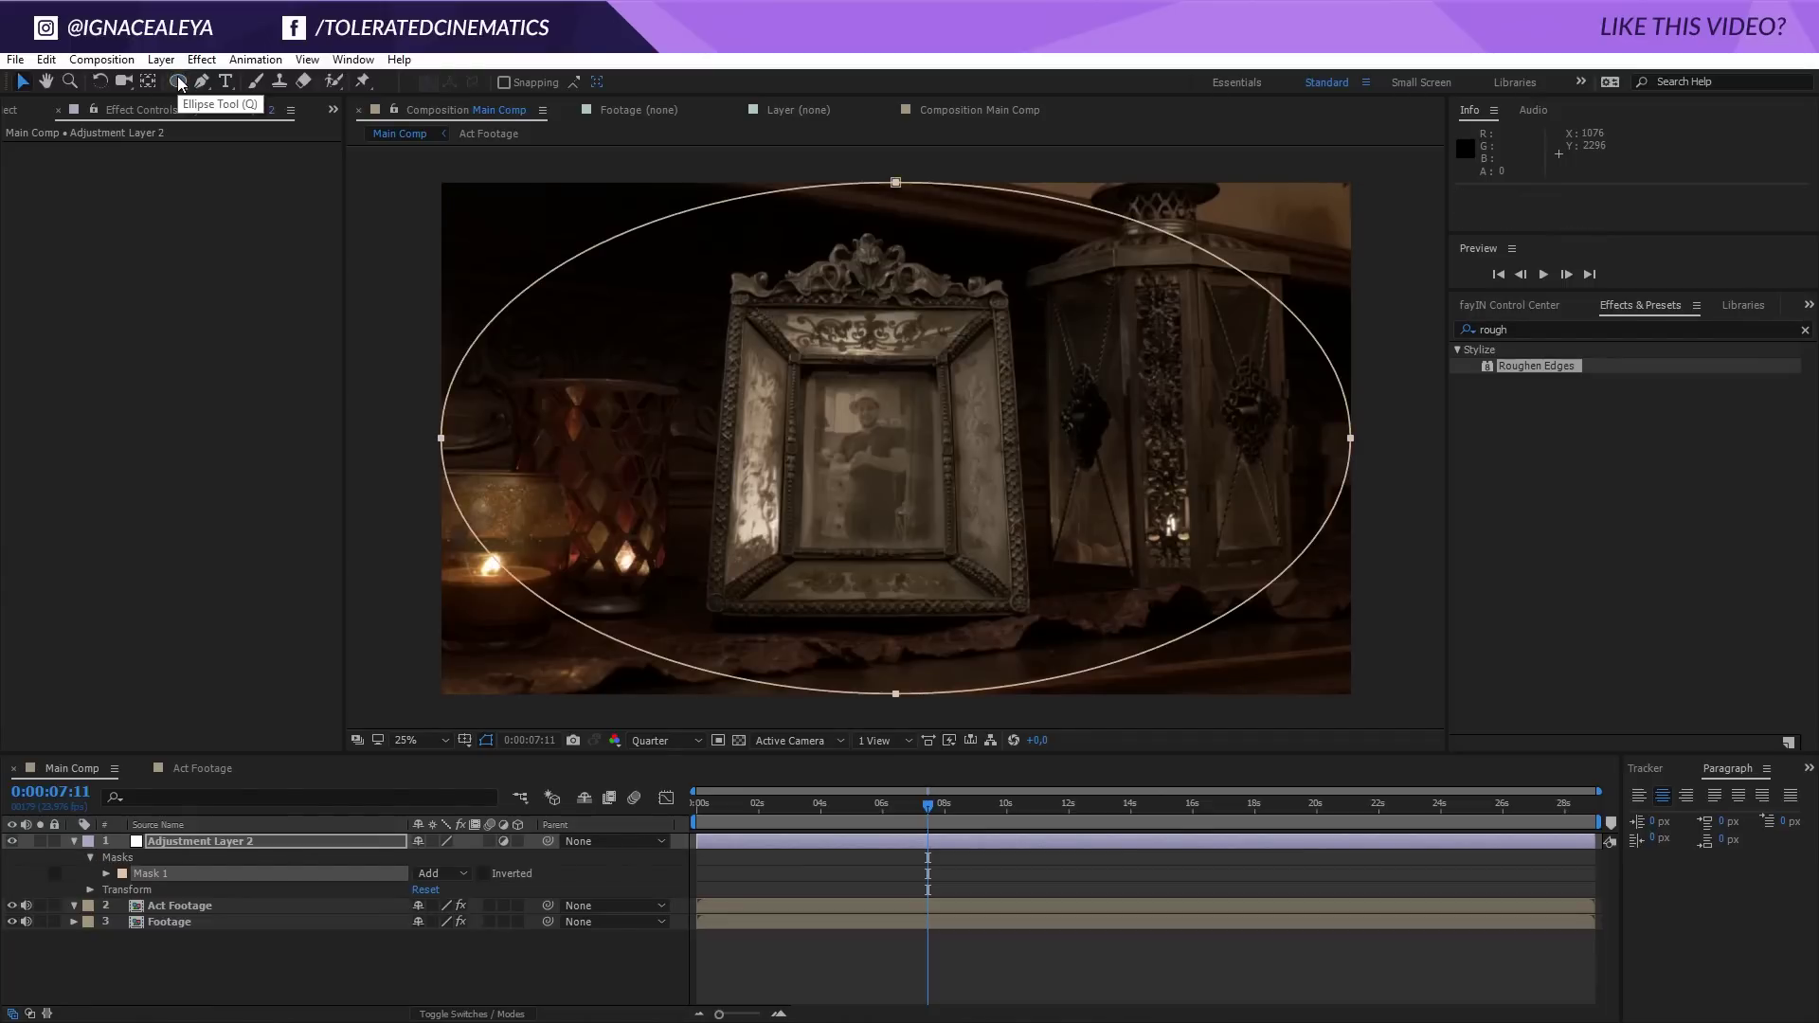
# Step: Apply a Curves effect to the adjustment layer and bend the curve to darken the image
pyautogui.click(202, 59)
pyautogui.moveTo(105, 254)
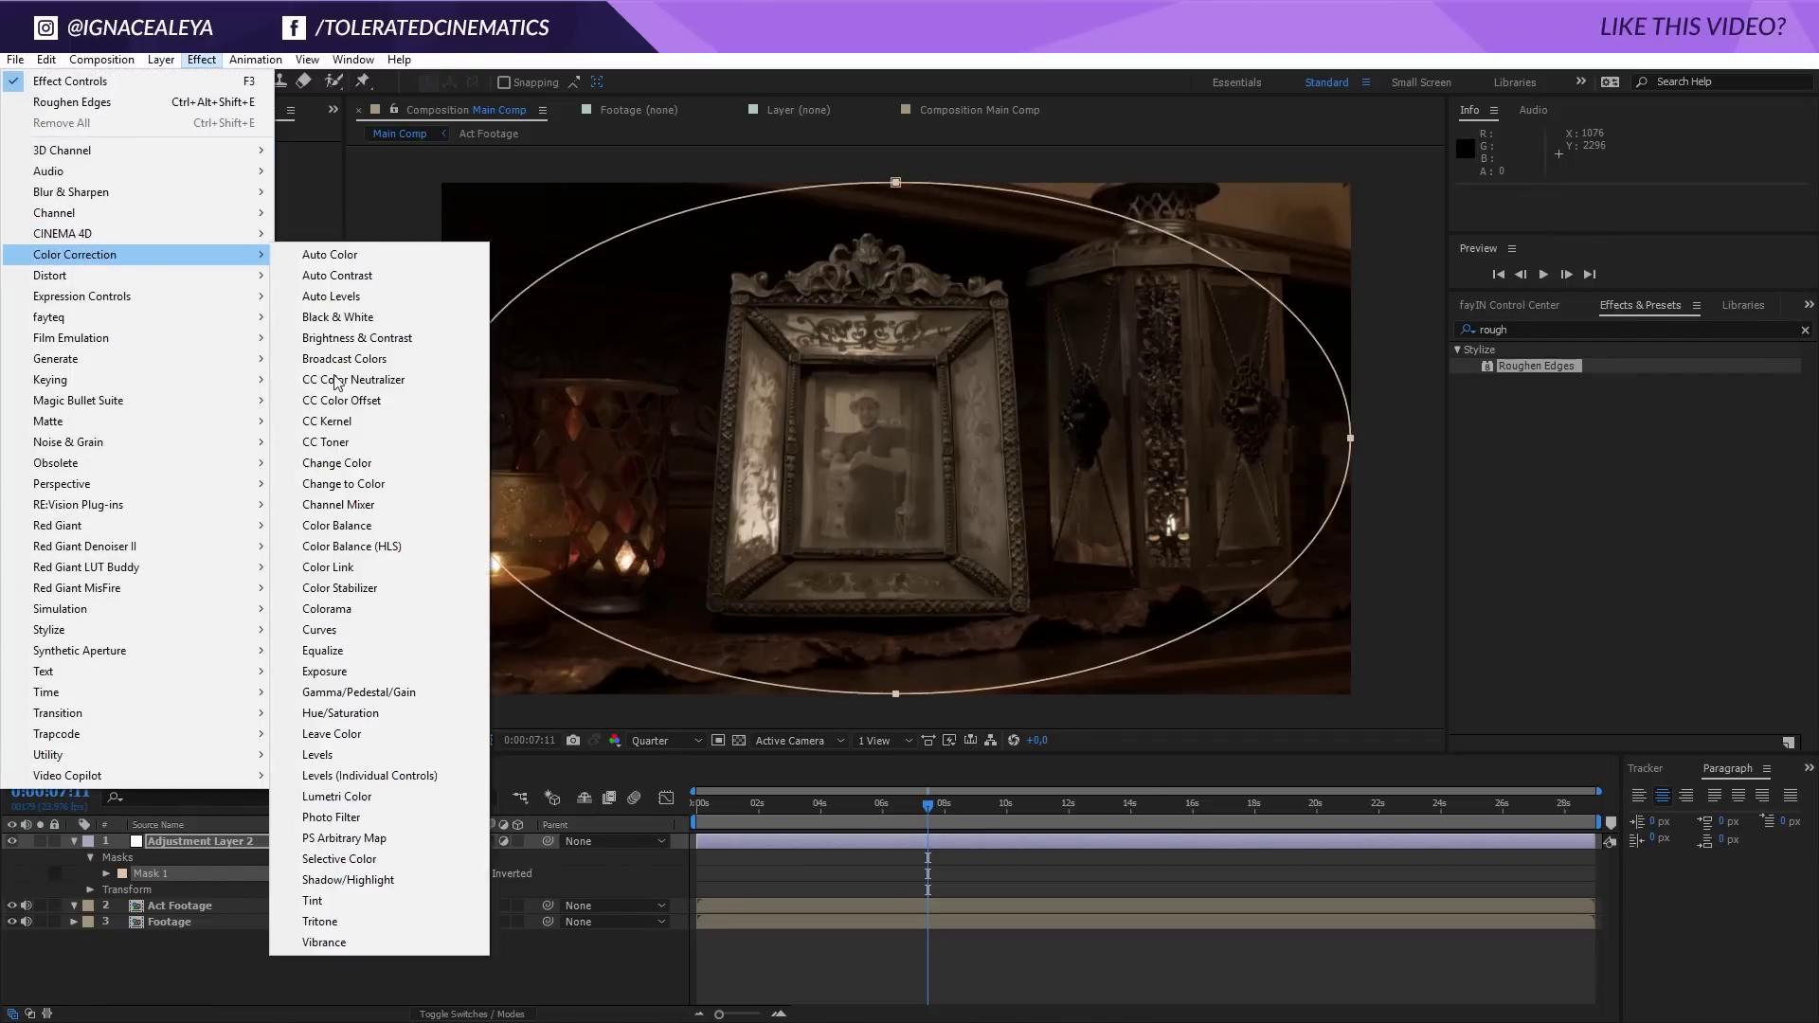
pyautogui.click(335, 629)
pyautogui.moveTo(149, 365); pyautogui.dragTo(168, 387)
# Step: Set the ellipse mask to Subtract with an 849-pixel feather to darken the edges
pyautogui.click(447, 871)
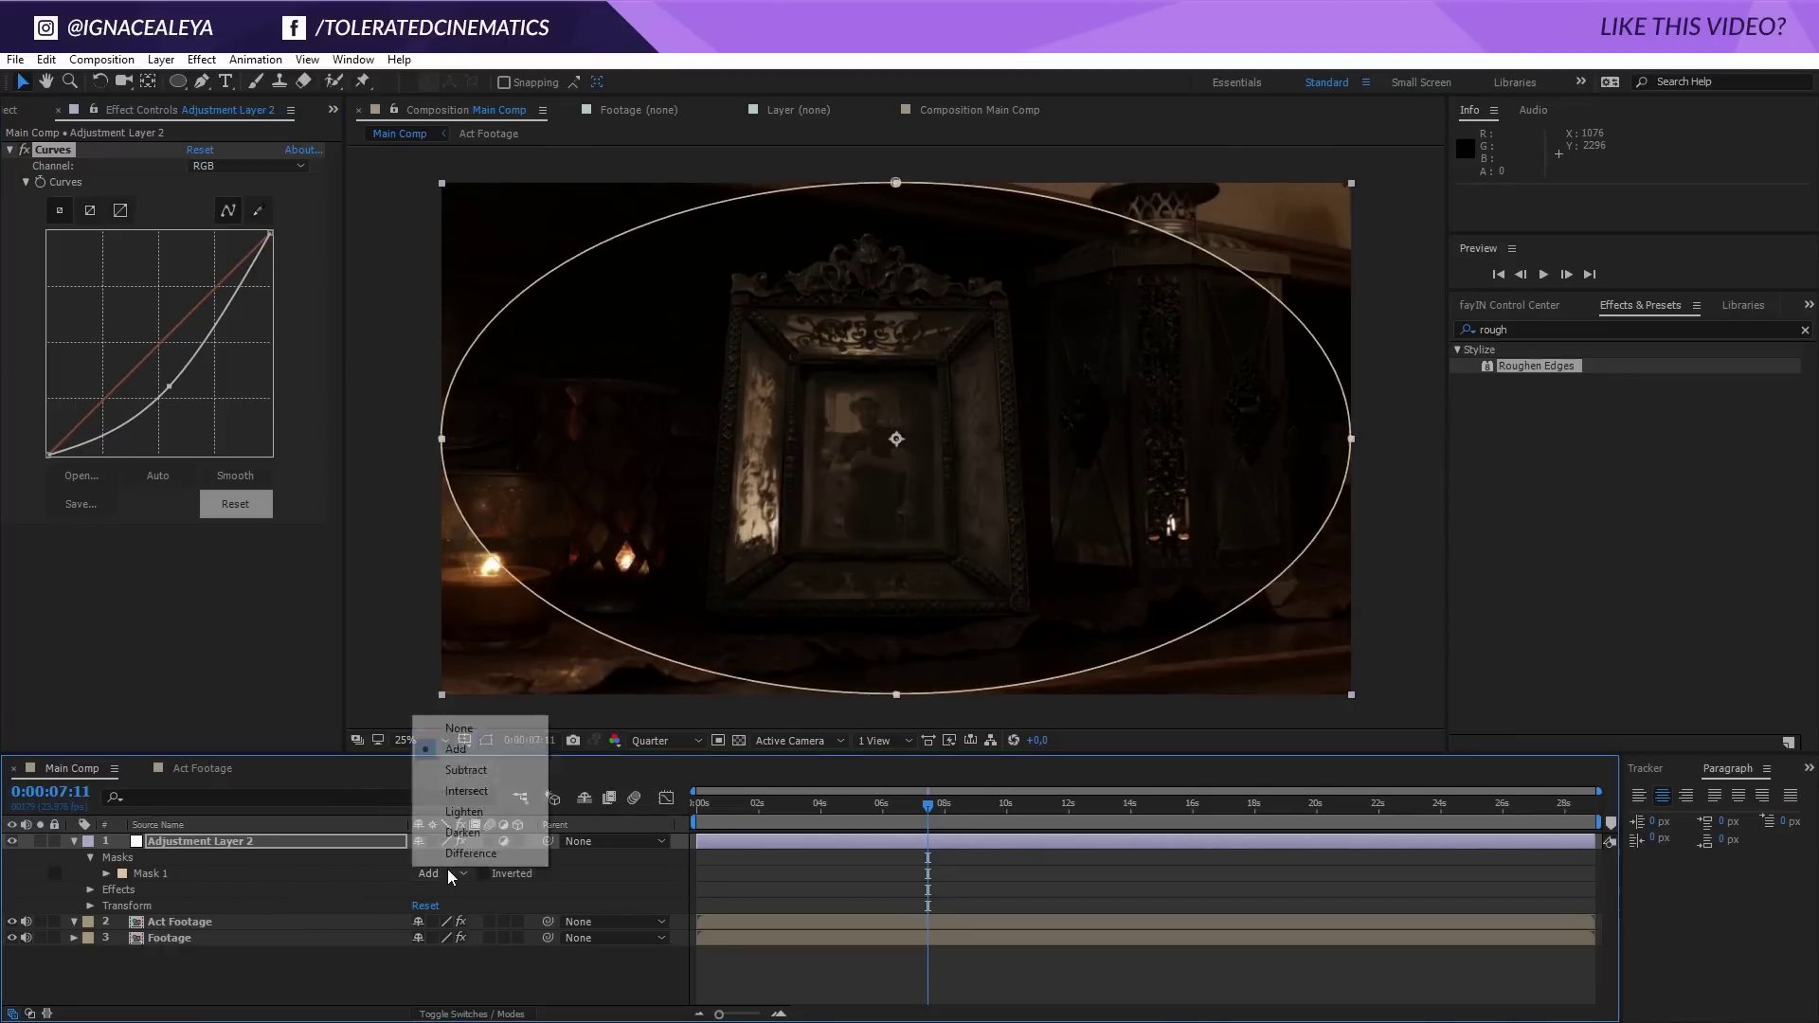
pyautogui.click(472, 769)
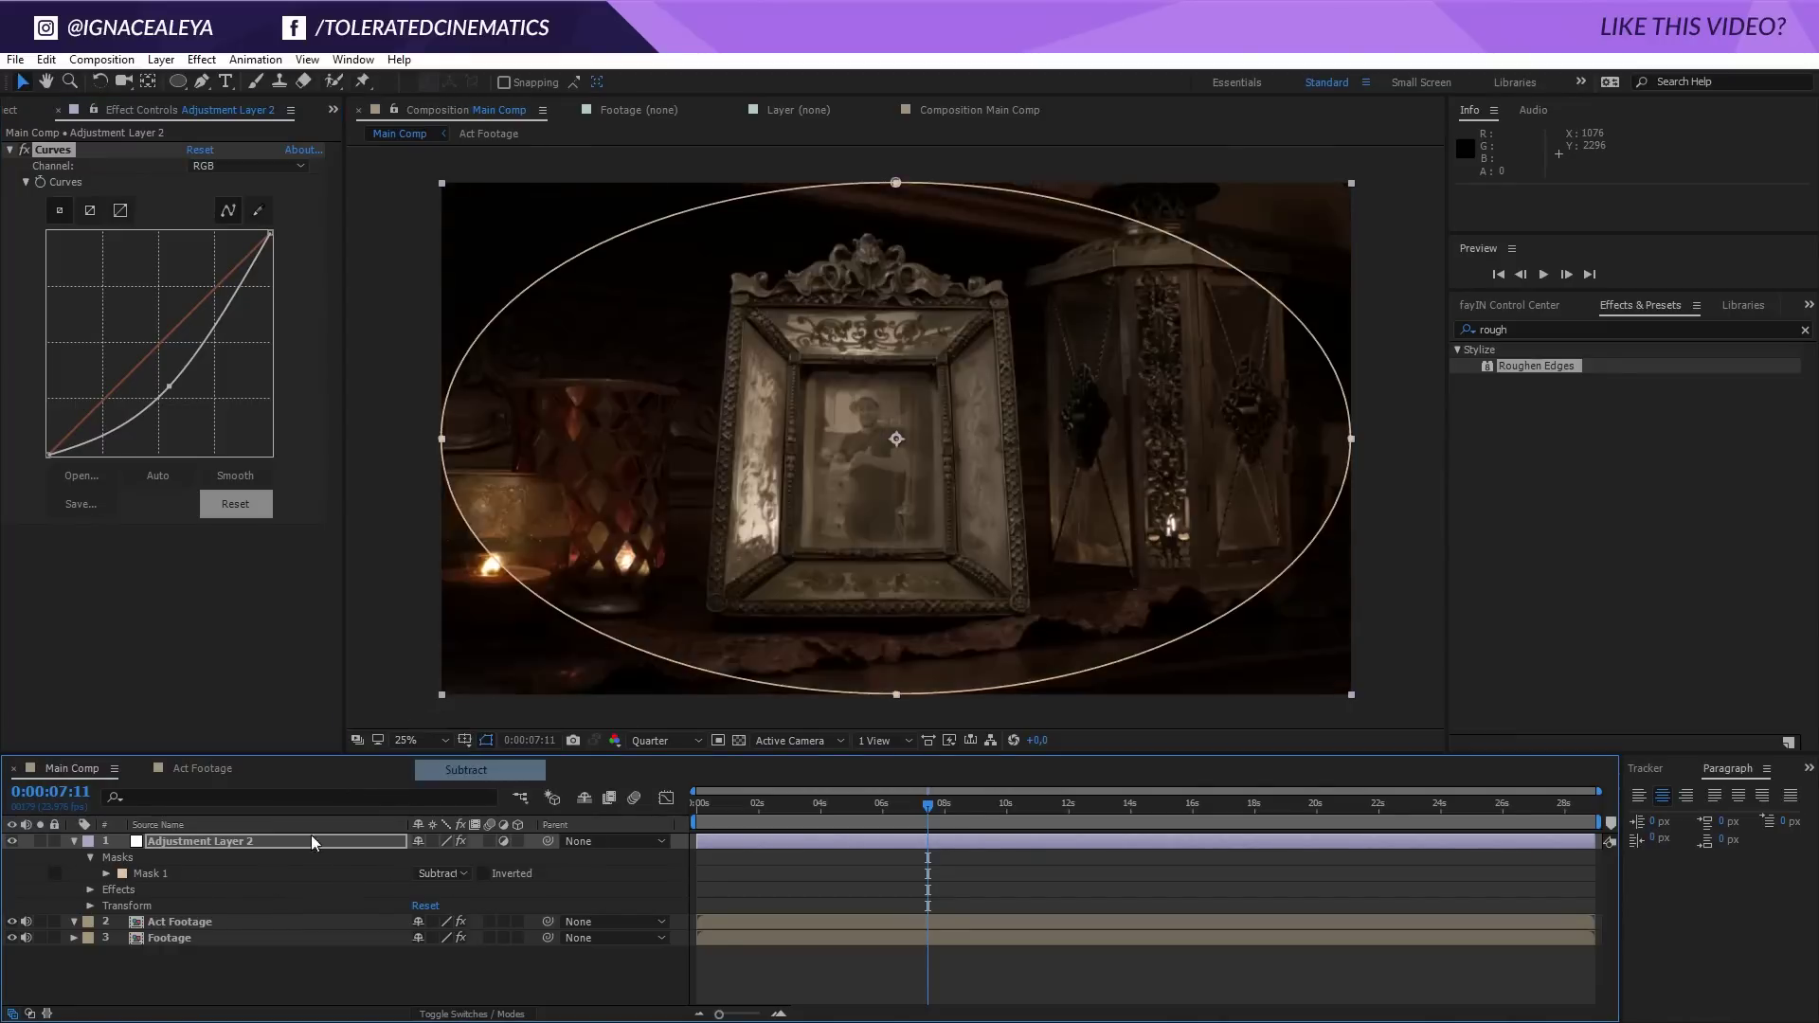
pyautogui.click(107, 873)
pyautogui.moveTo(455, 907); pyautogui.dragTo(1088, 909)
pyautogui.click(1088, 909)
pyautogui.click(11, 841)
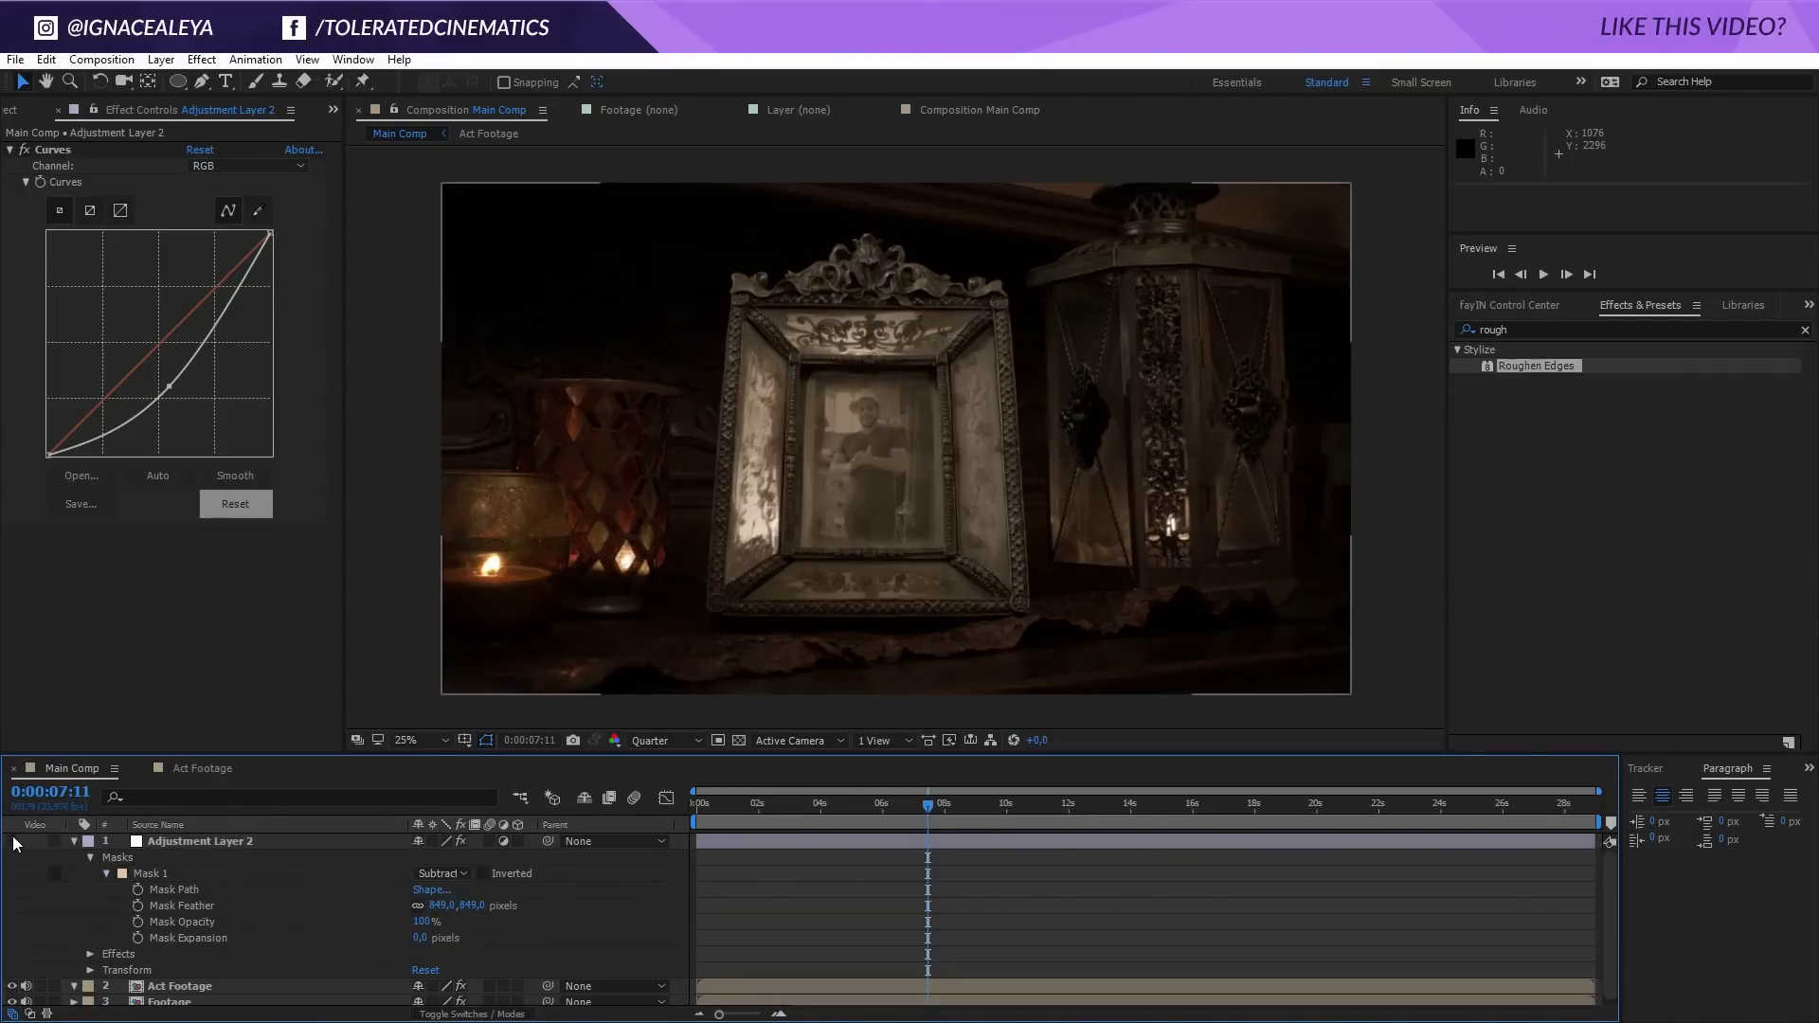
pyautogui.click(12, 842)
# Step: Rename the adjustment layer to 'Vignette'
pyautogui.click(73, 843)
pyautogui.click(201, 842)
pyautogui.press('Return')
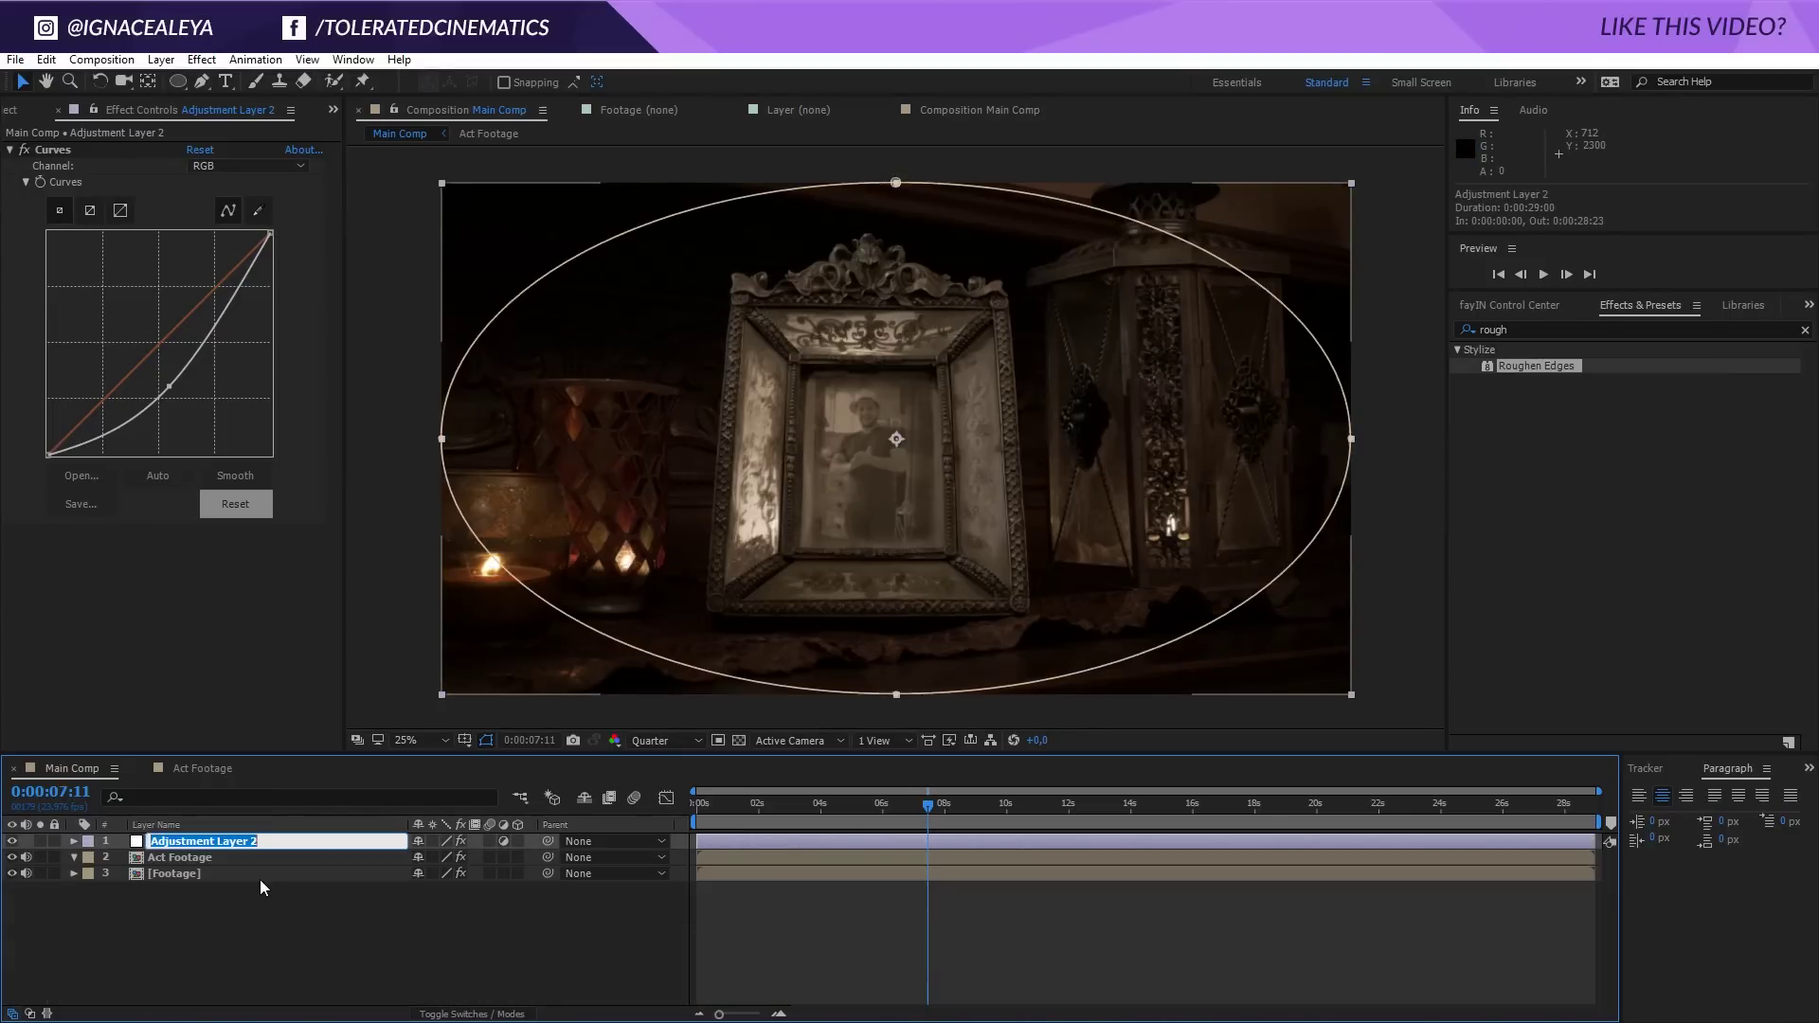
pyautogui.write('Vignette')
pyautogui.press('Return')
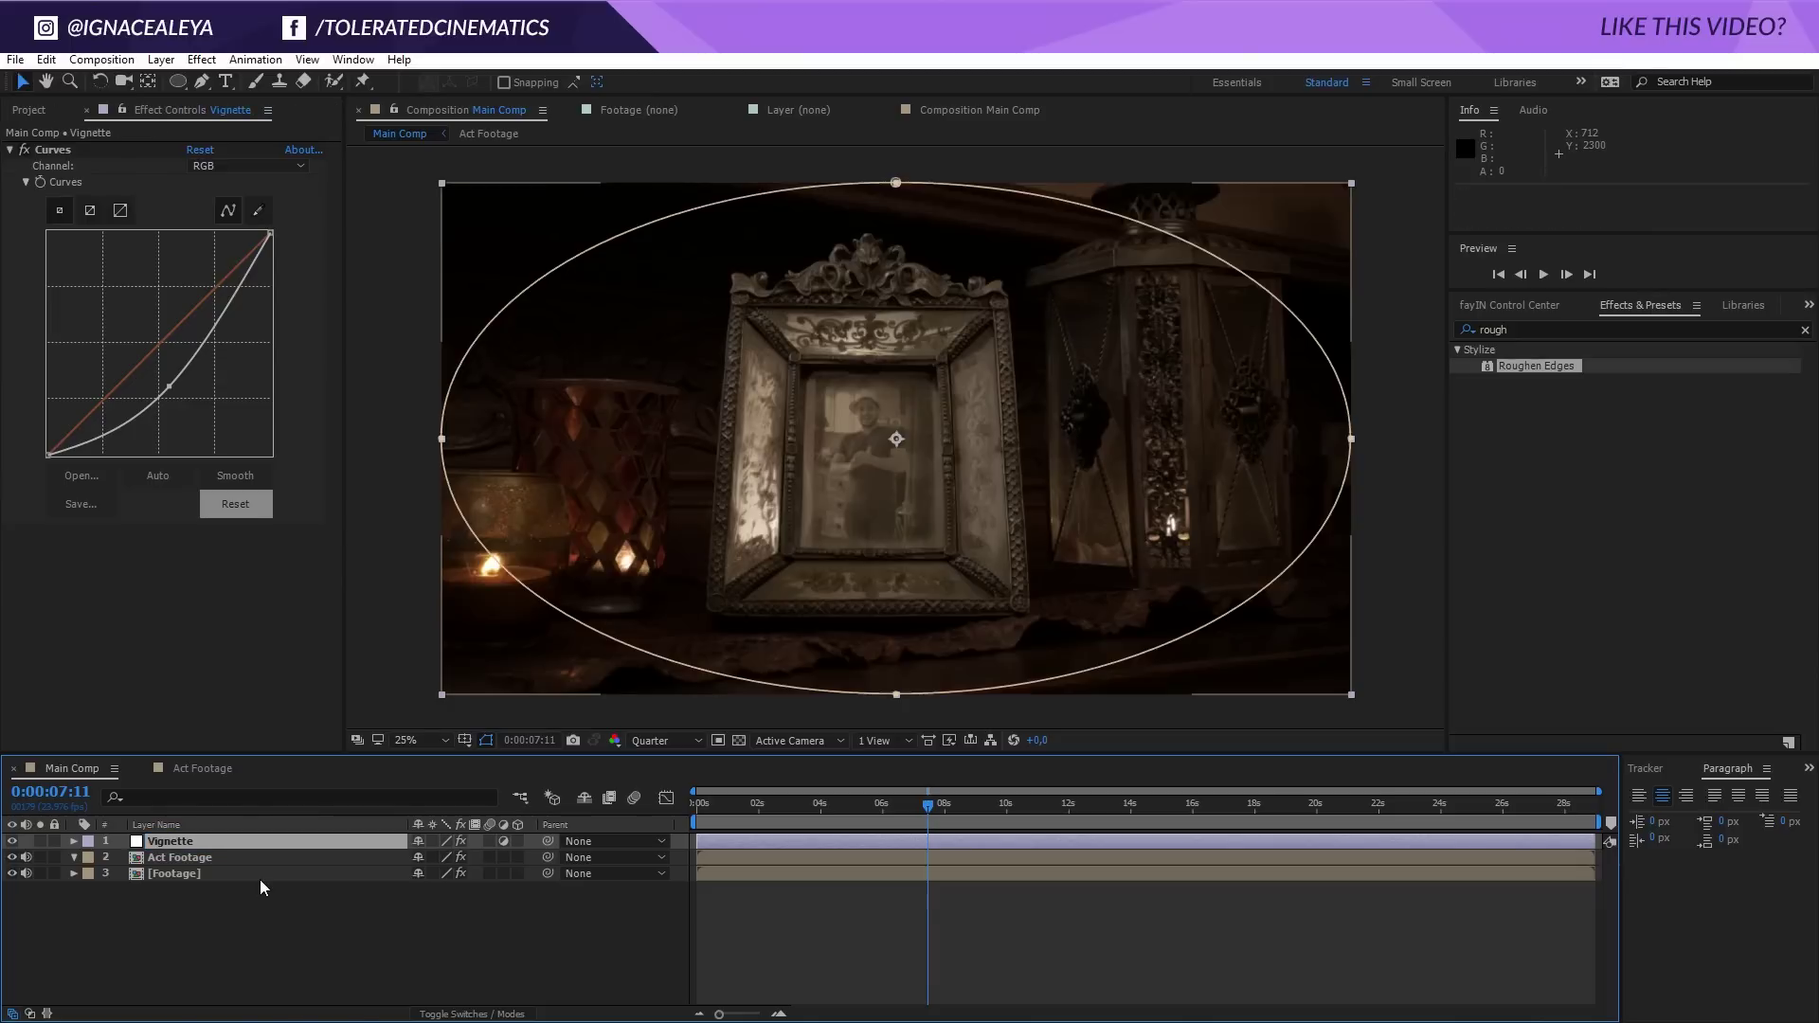
# Step: Add another adjustment layer and apply the Perfect Glow preset to it
pyautogui.rightClick(284, 875)
pyautogui.moveTo(343, 754)
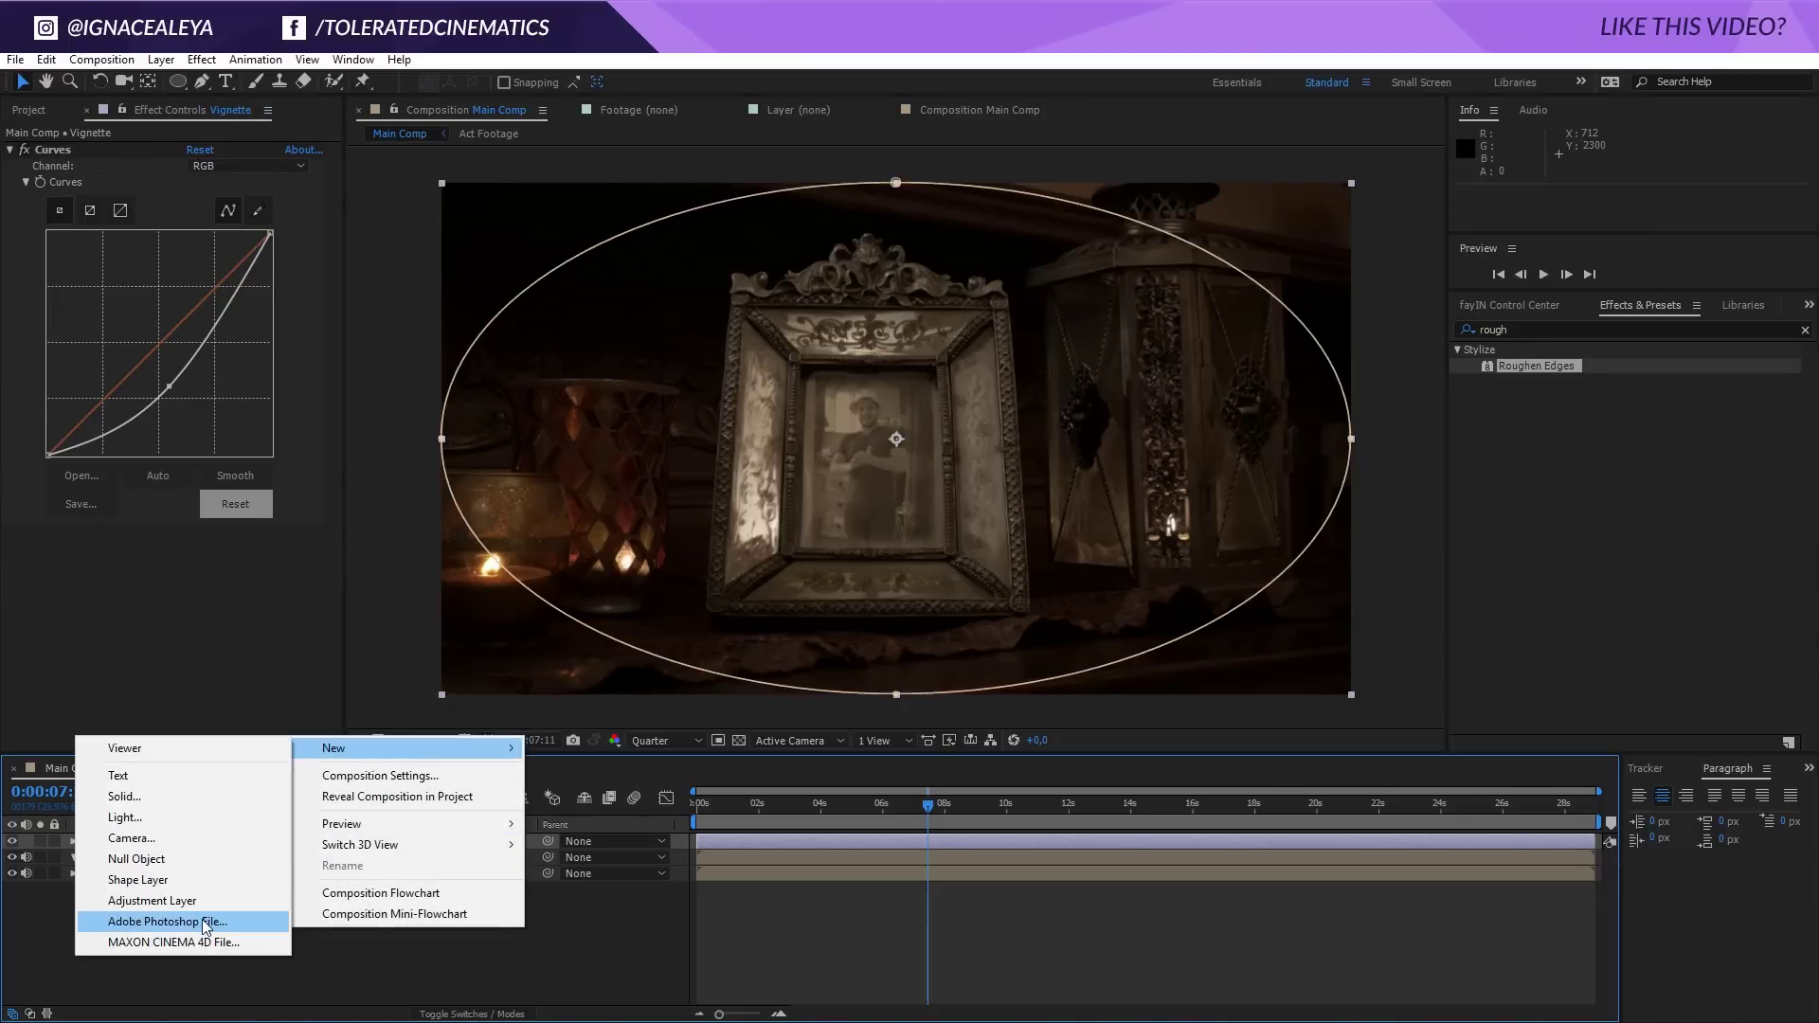
pyautogui.click(151, 900)
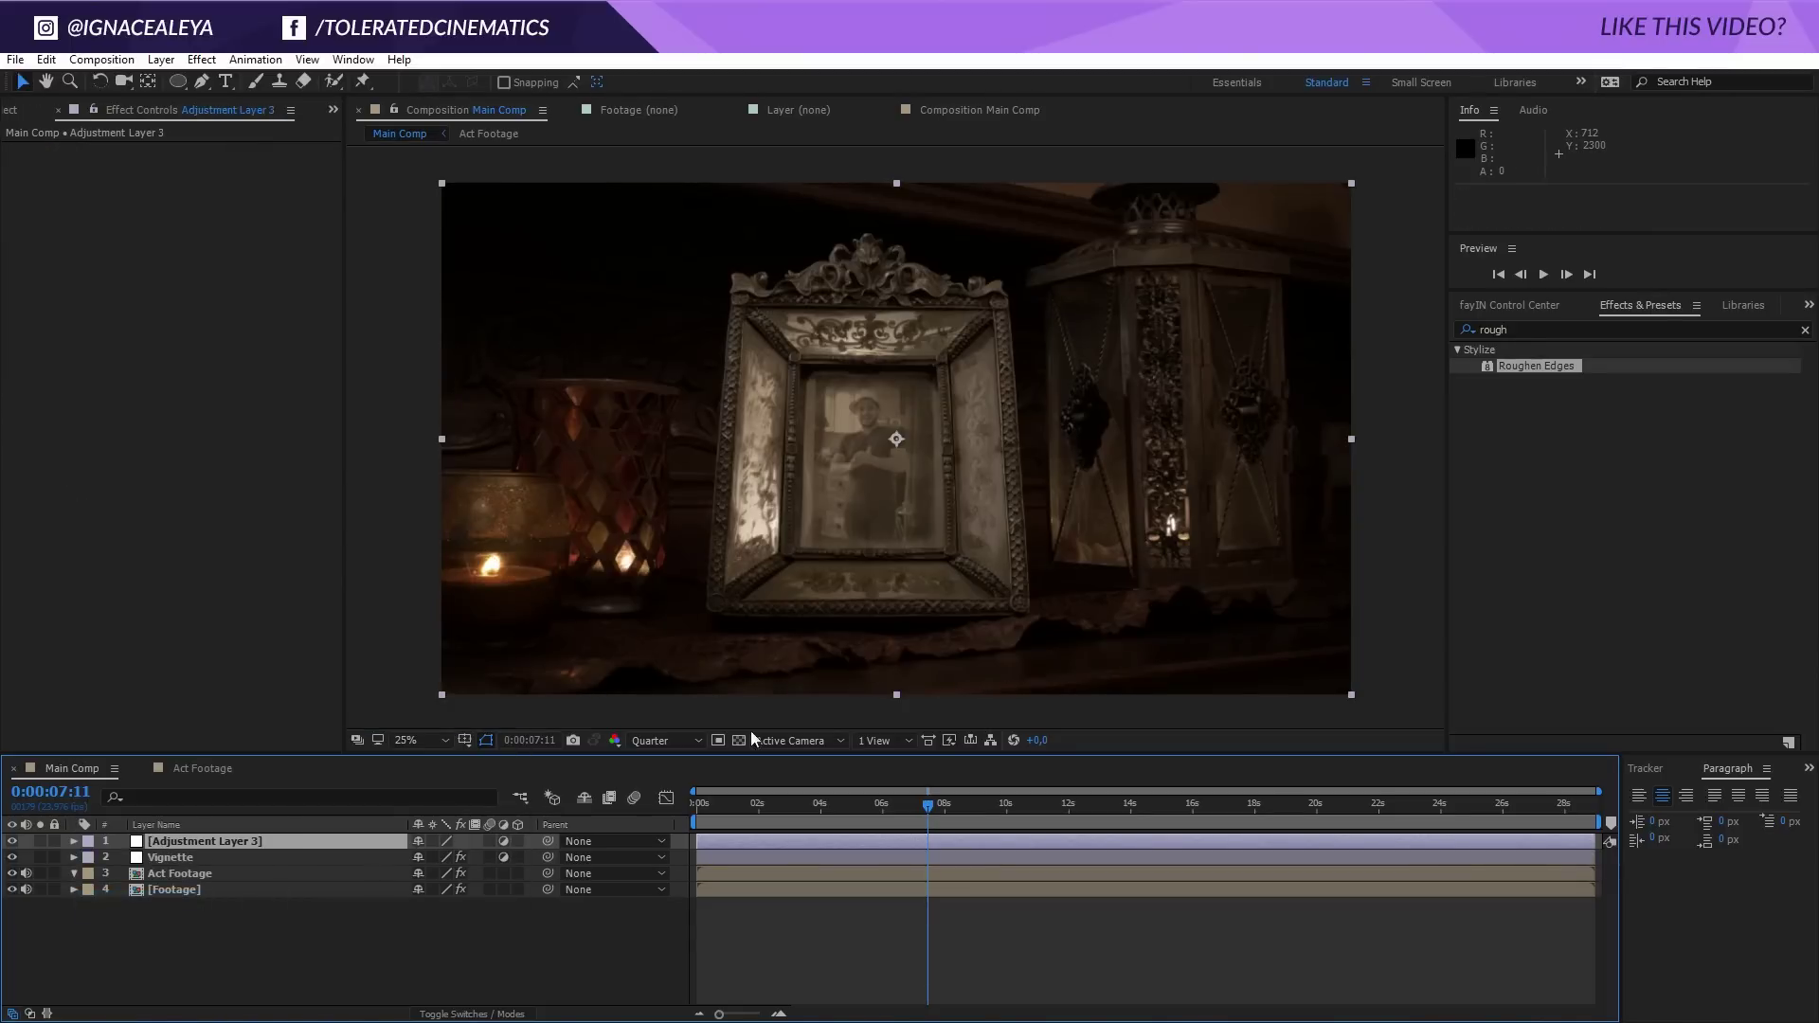
pyautogui.click(1547, 324)
pyautogui.write('p')
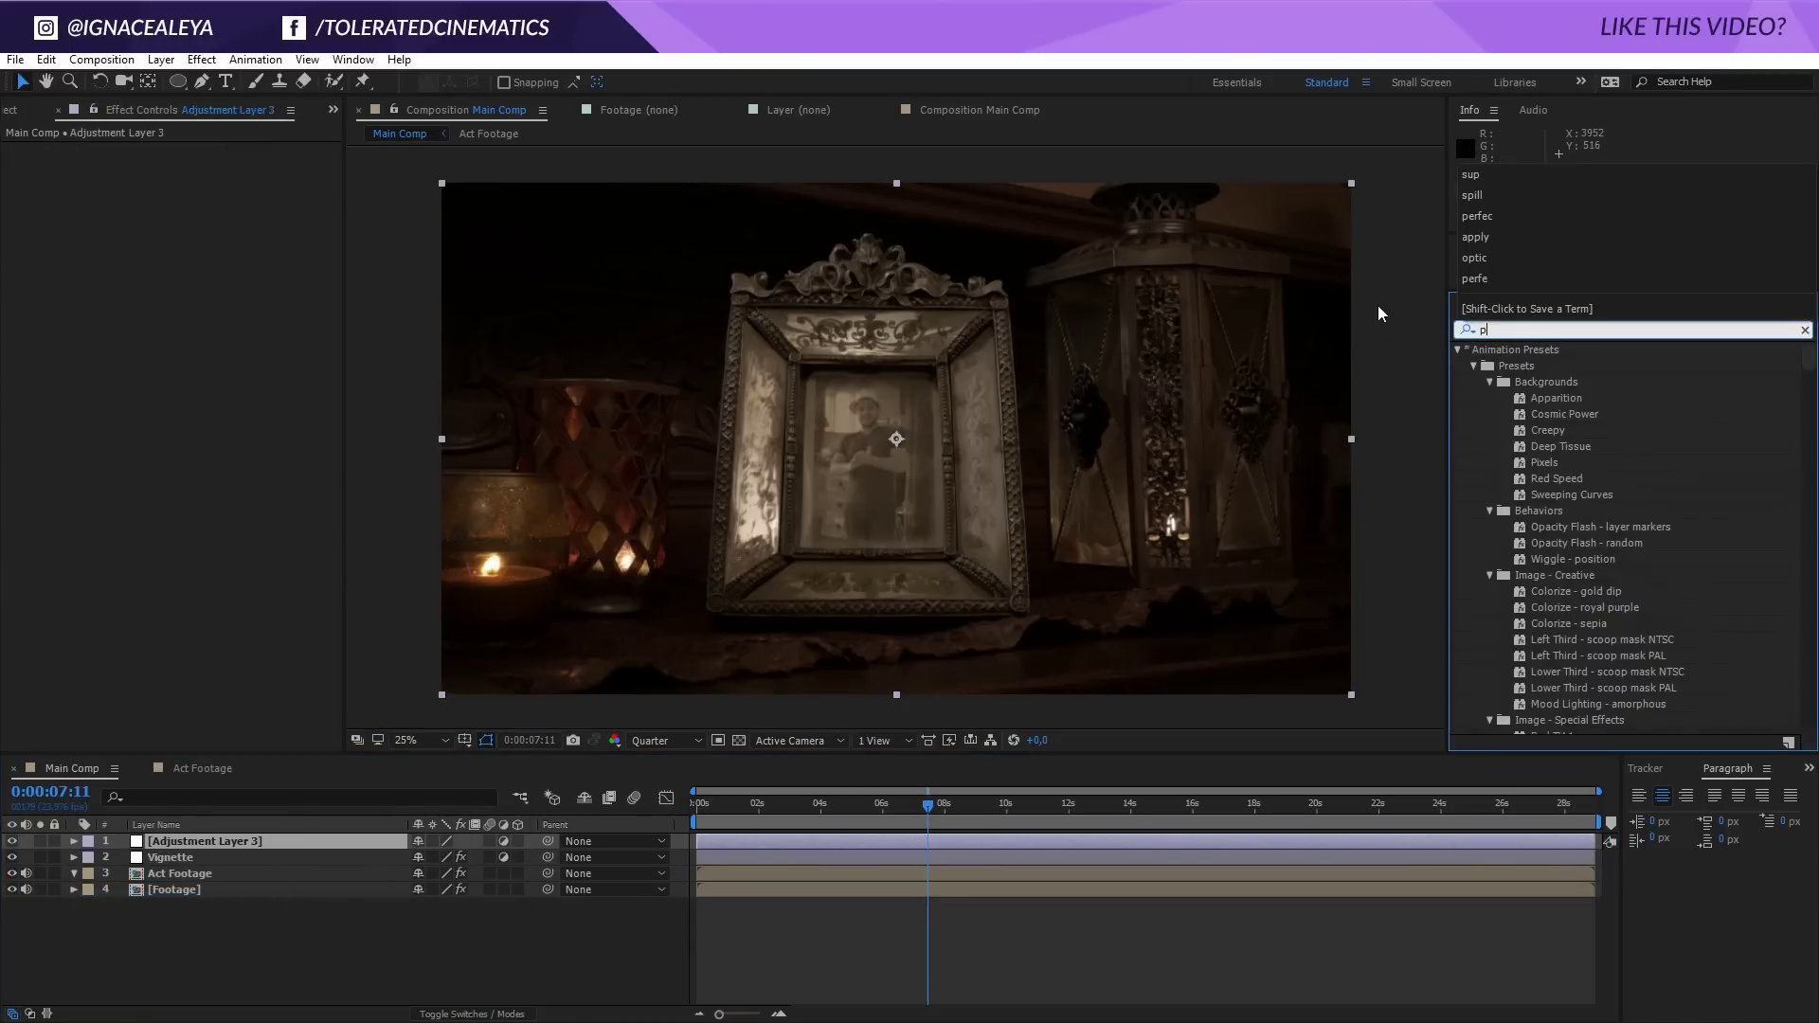
pyautogui.write('erfe')
pyautogui.moveTo(1544, 381); pyautogui.dragTo(866, 839)
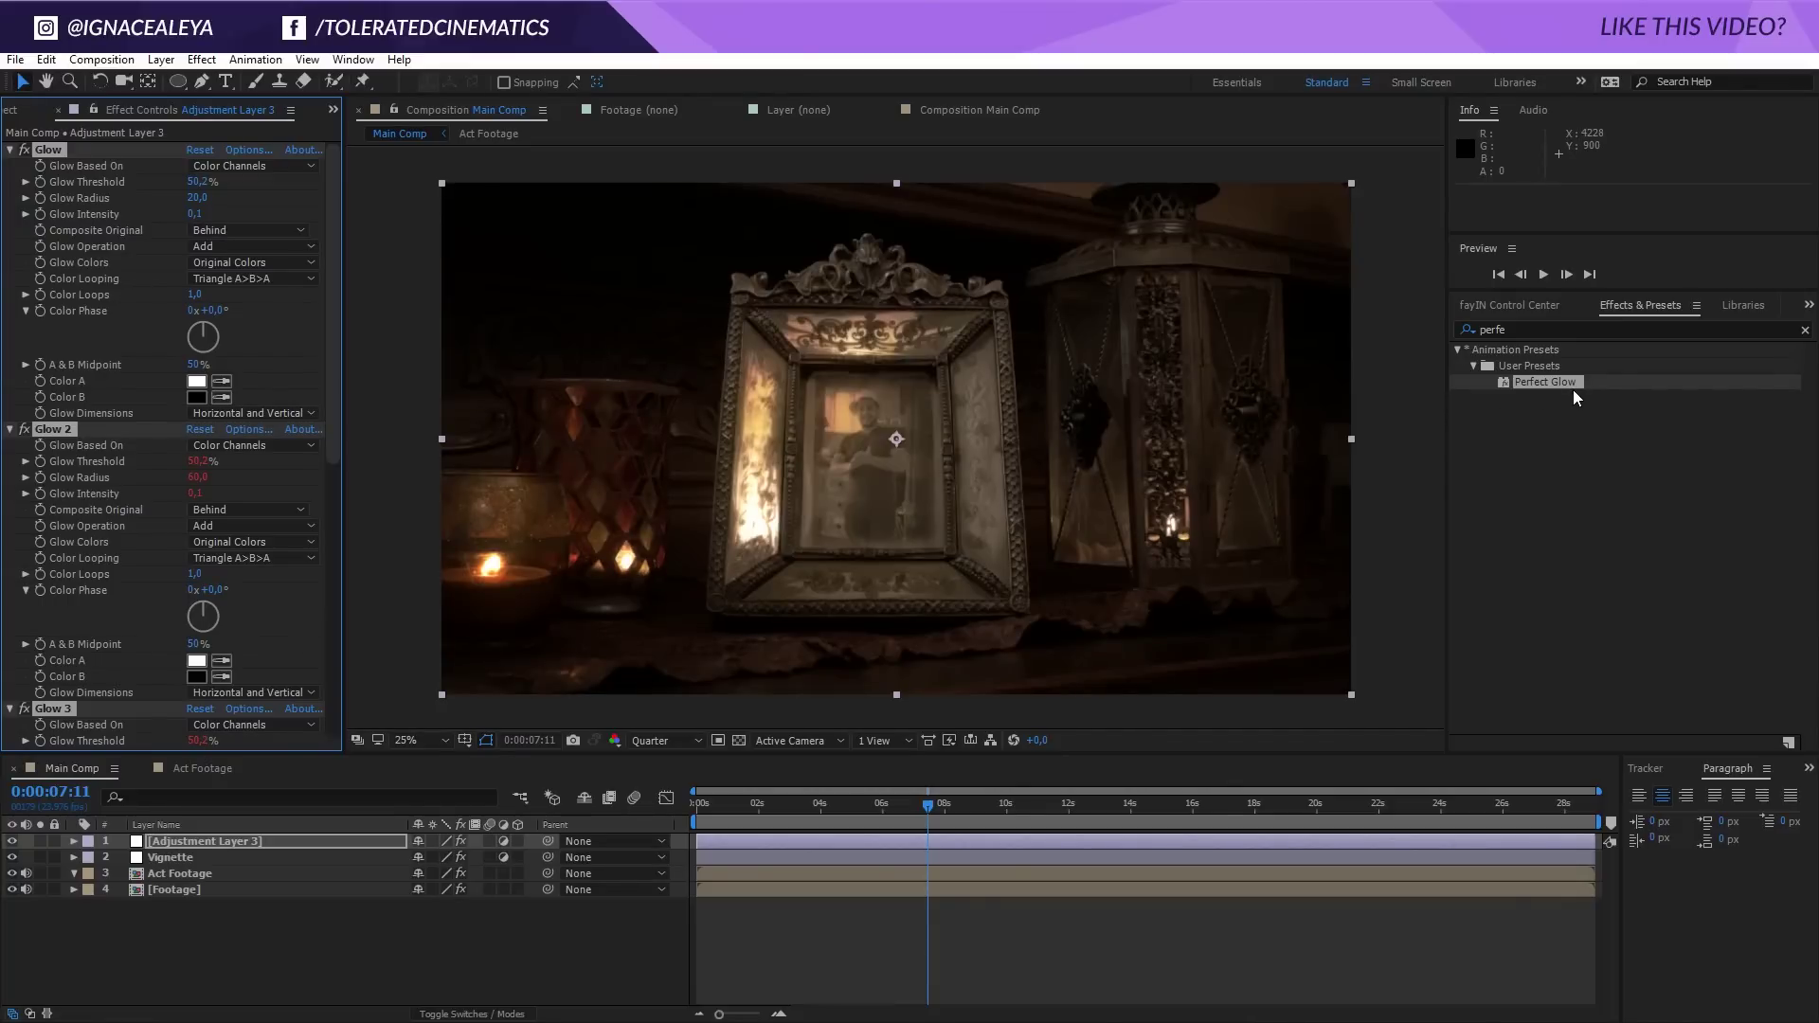
pyautogui.click(21, 112)
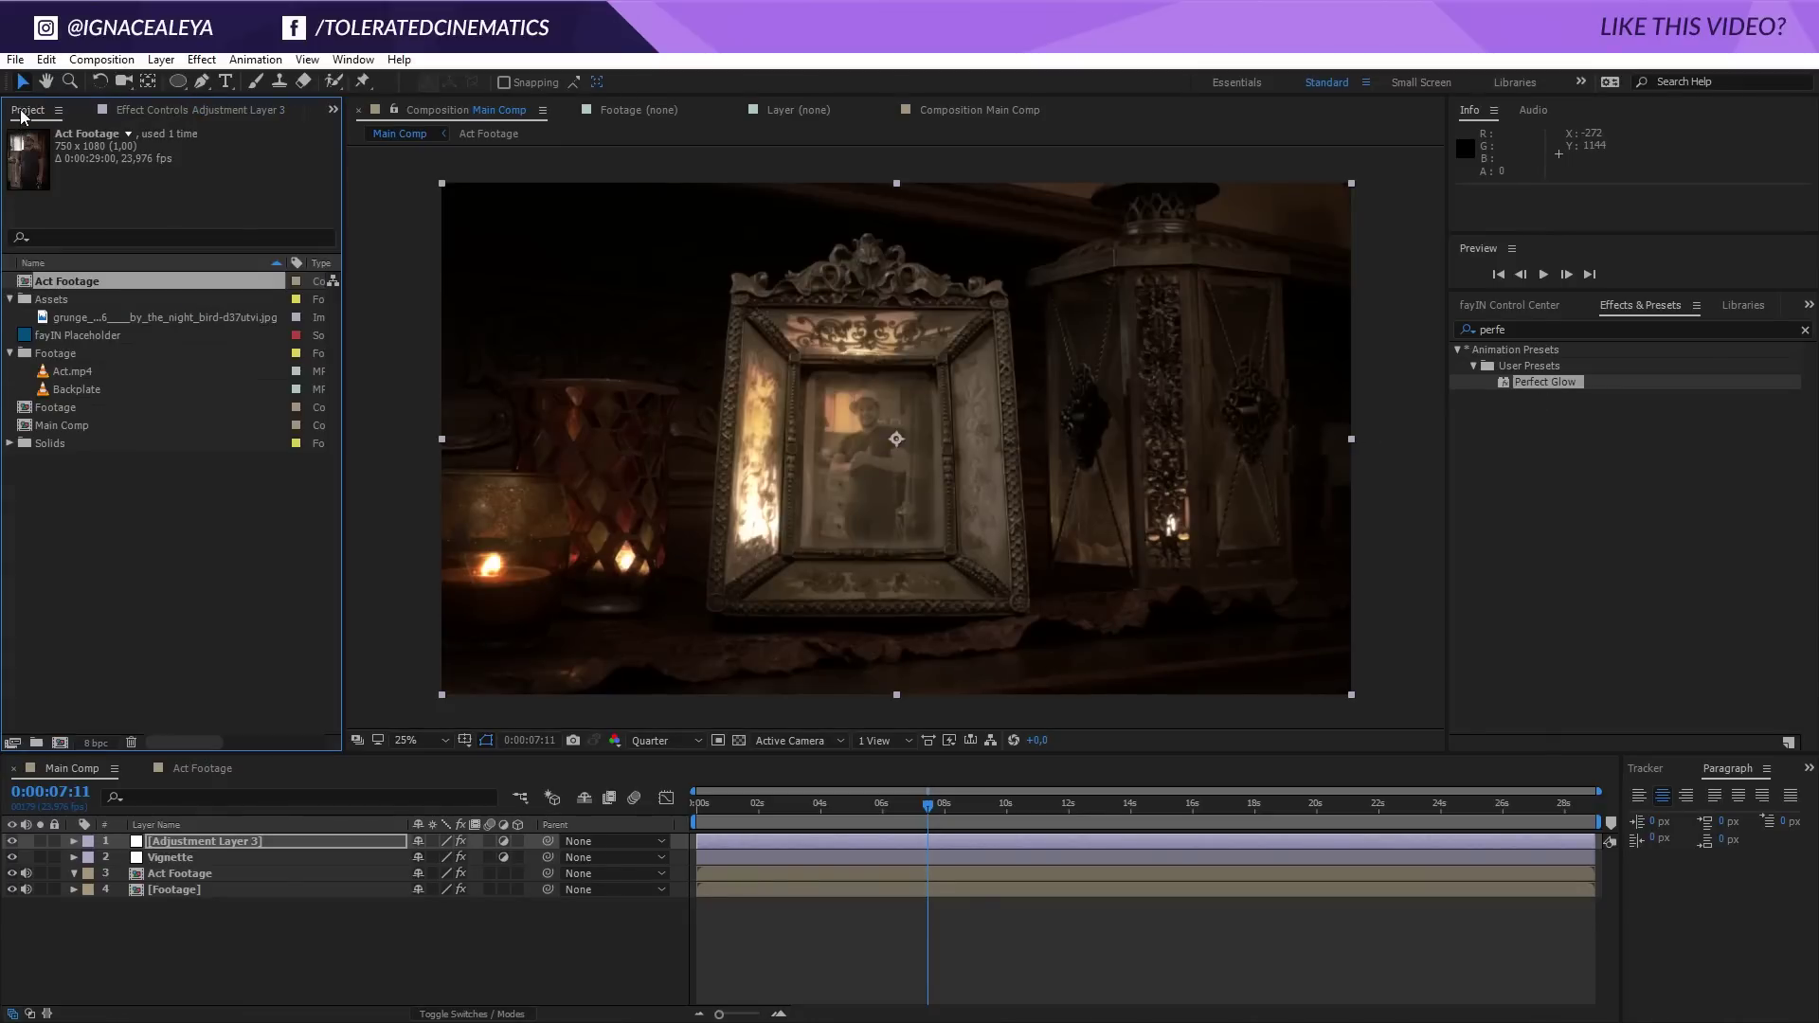
# Step: Set the project color depth to 32 bits per channel (float)
pyautogui.click(96, 743)
pyautogui.click(790, 398)
pyautogui.click(775, 461)
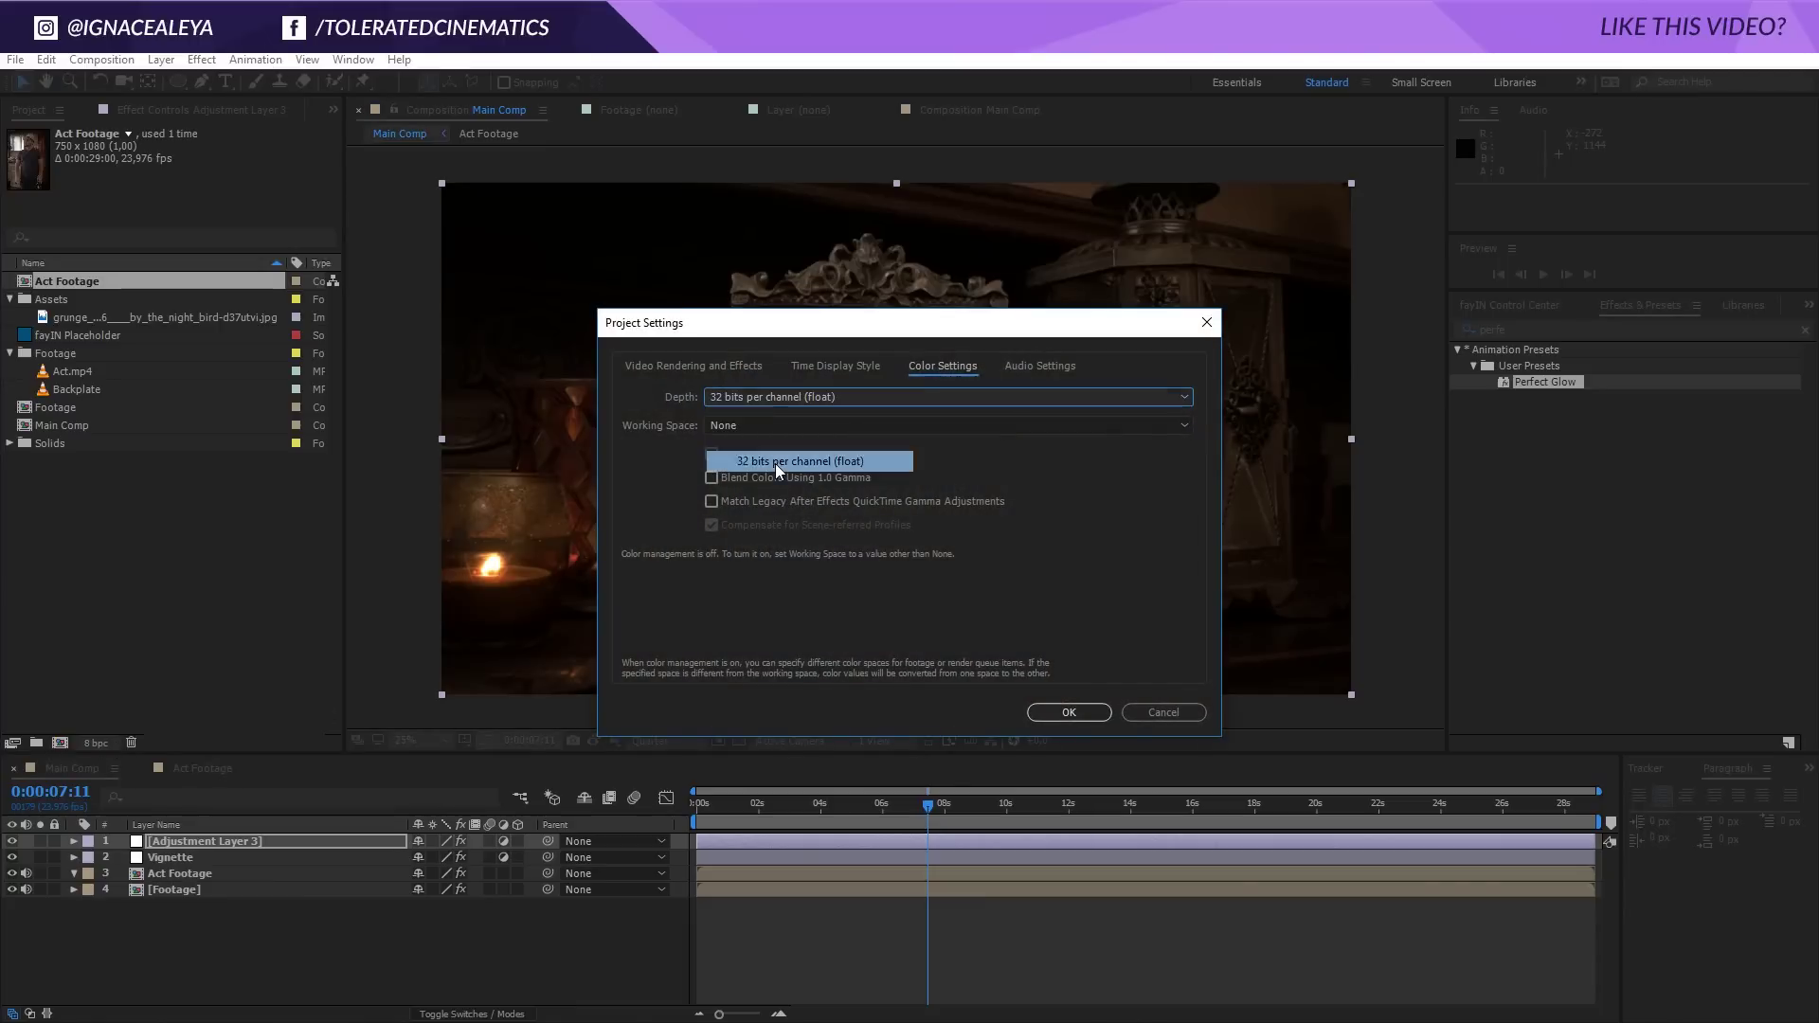
pyautogui.click(1085, 715)
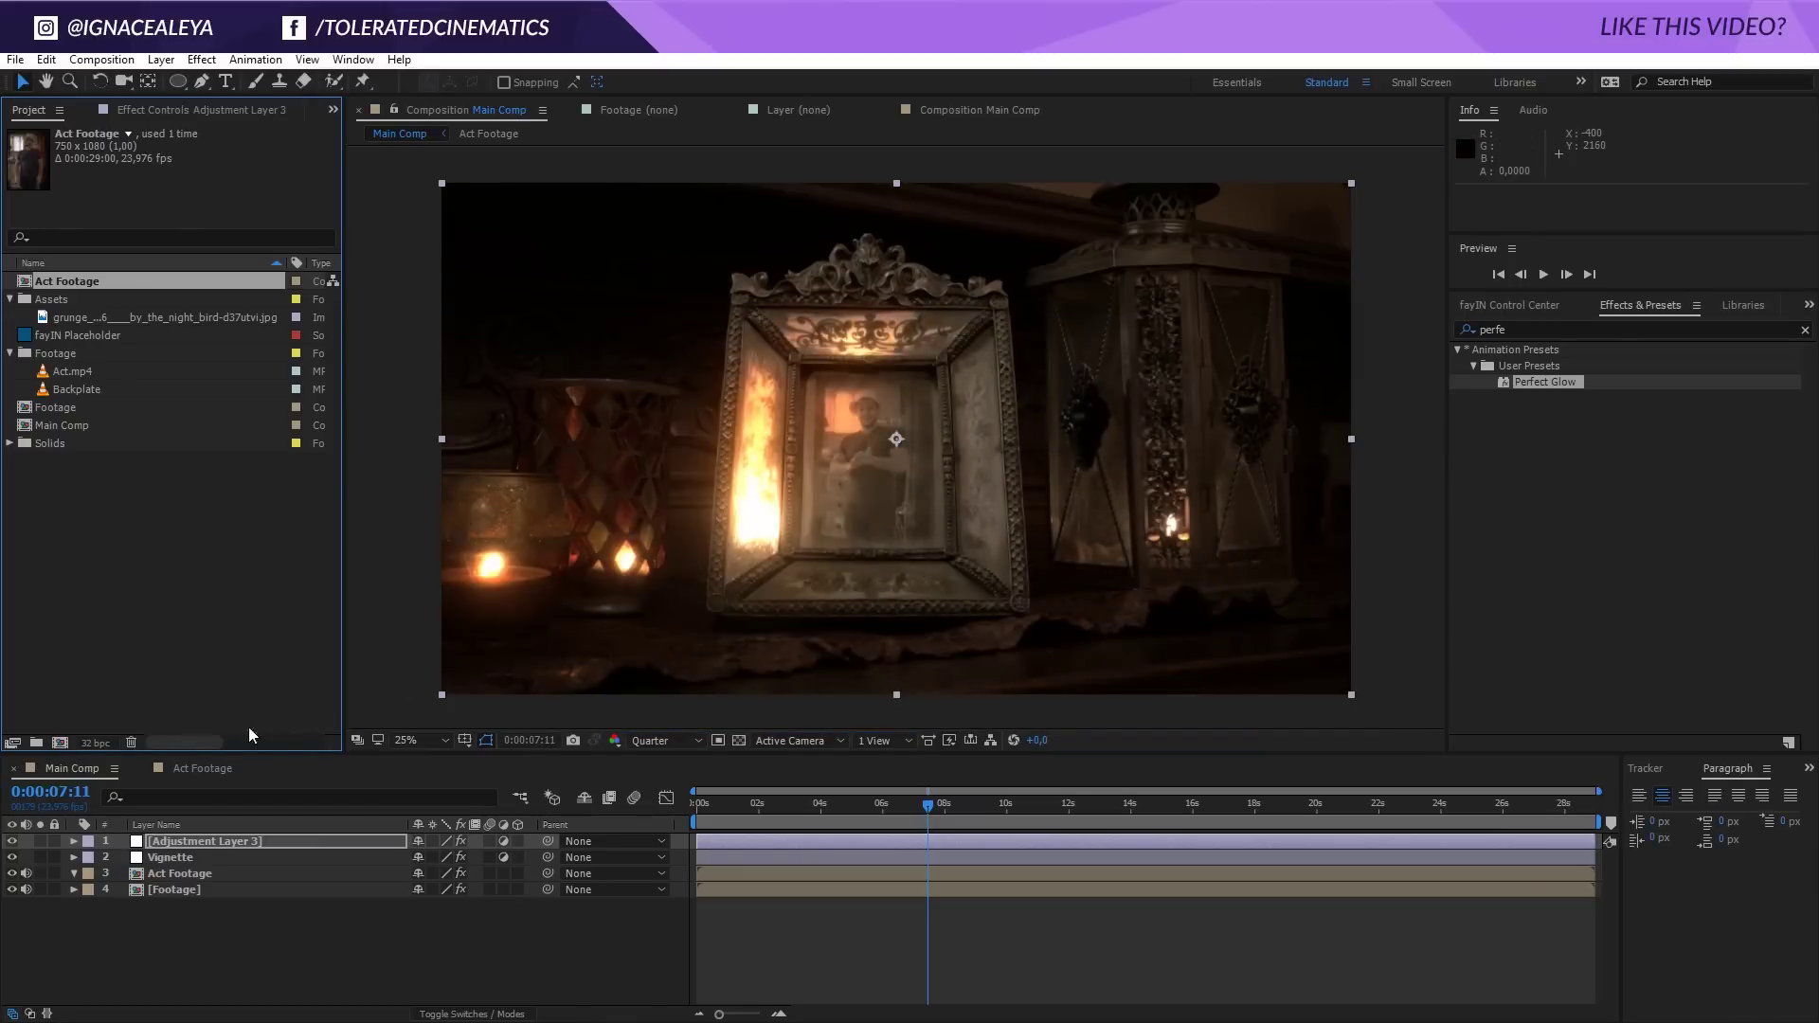
# Step: Inspect the first Glow on Adjustment Layer 3, toggling the layer to compare
pyautogui.click(183, 767)
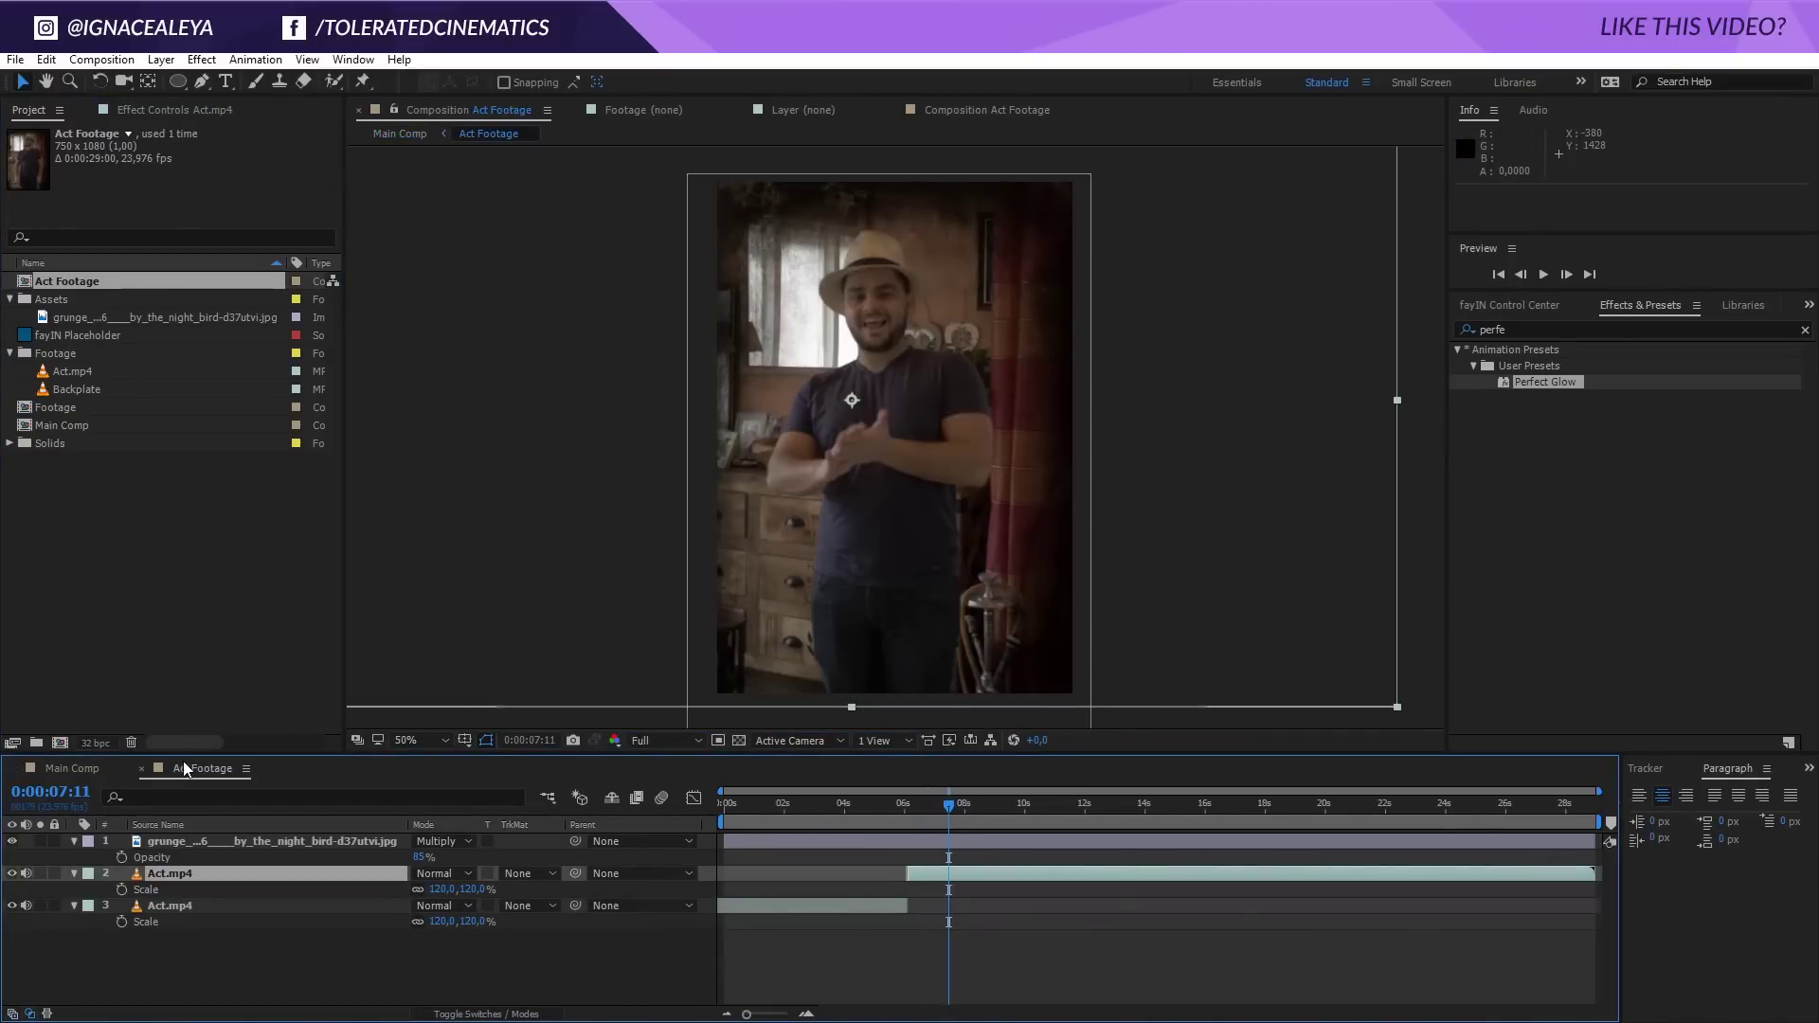
pyautogui.click(57, 768)
pyautogui.click(214, 842)
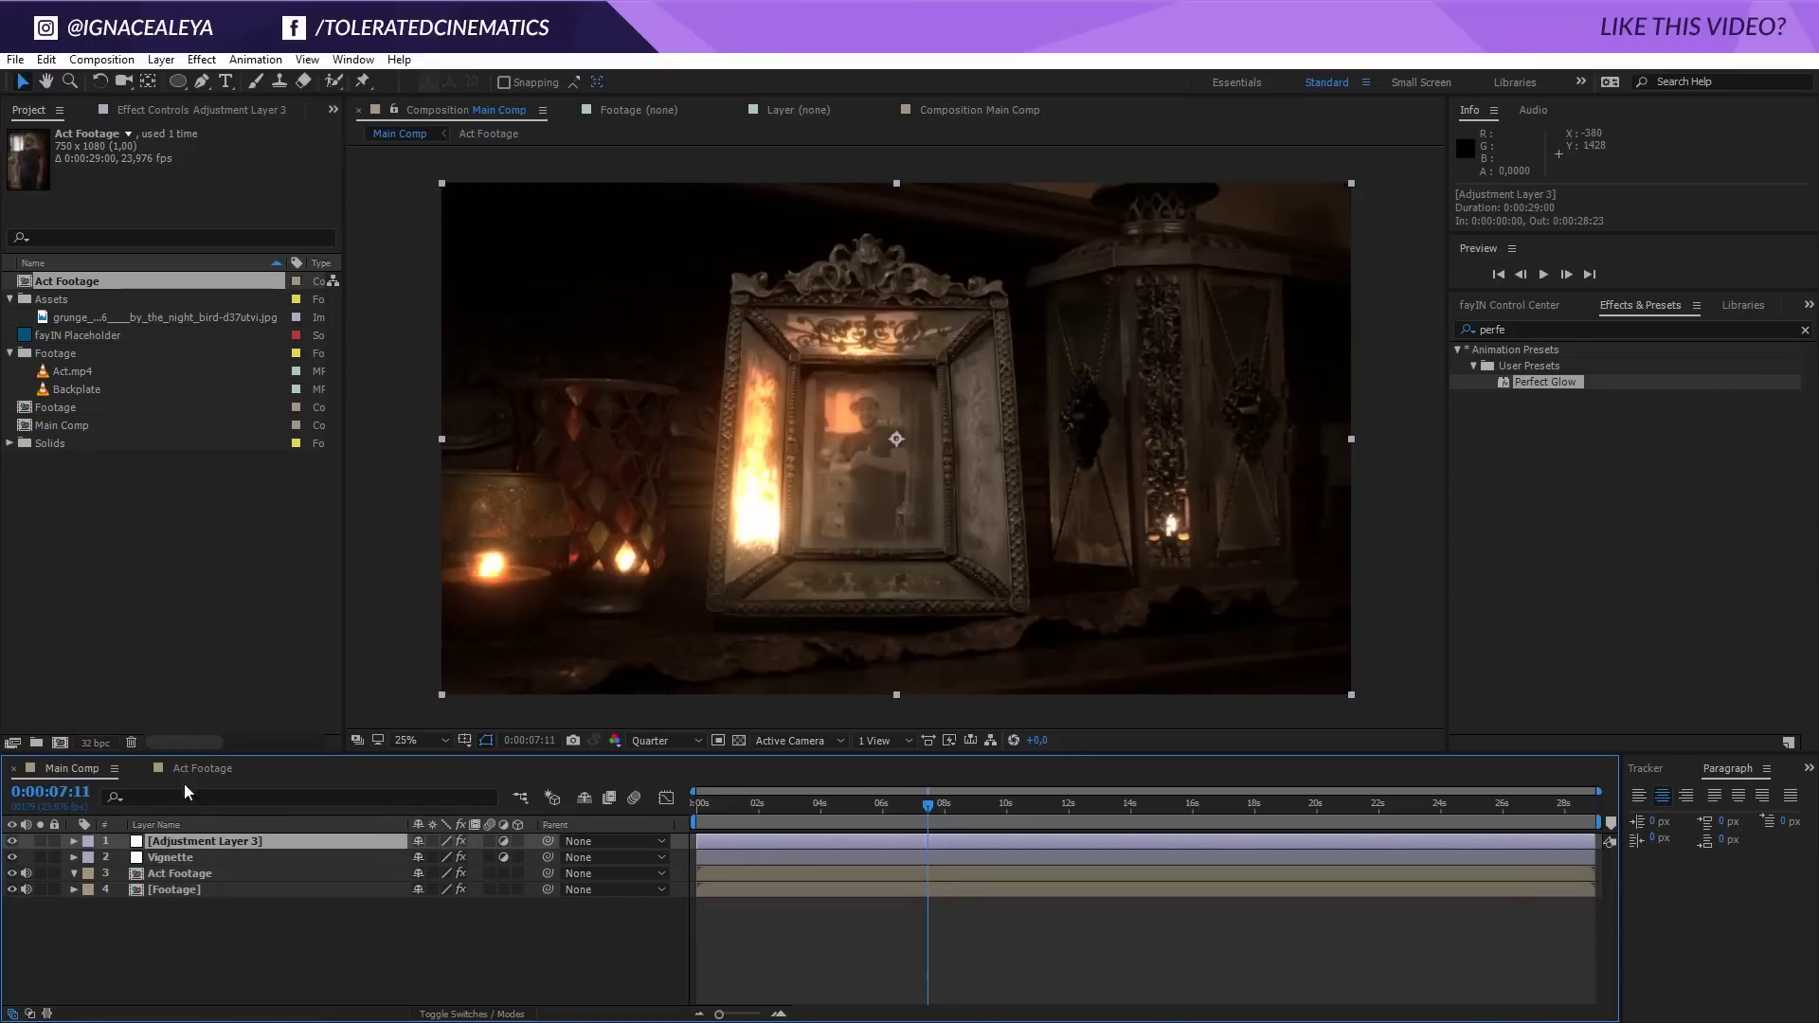
pyautogui.click(147, 111)
pyautogui.click(225, 190)
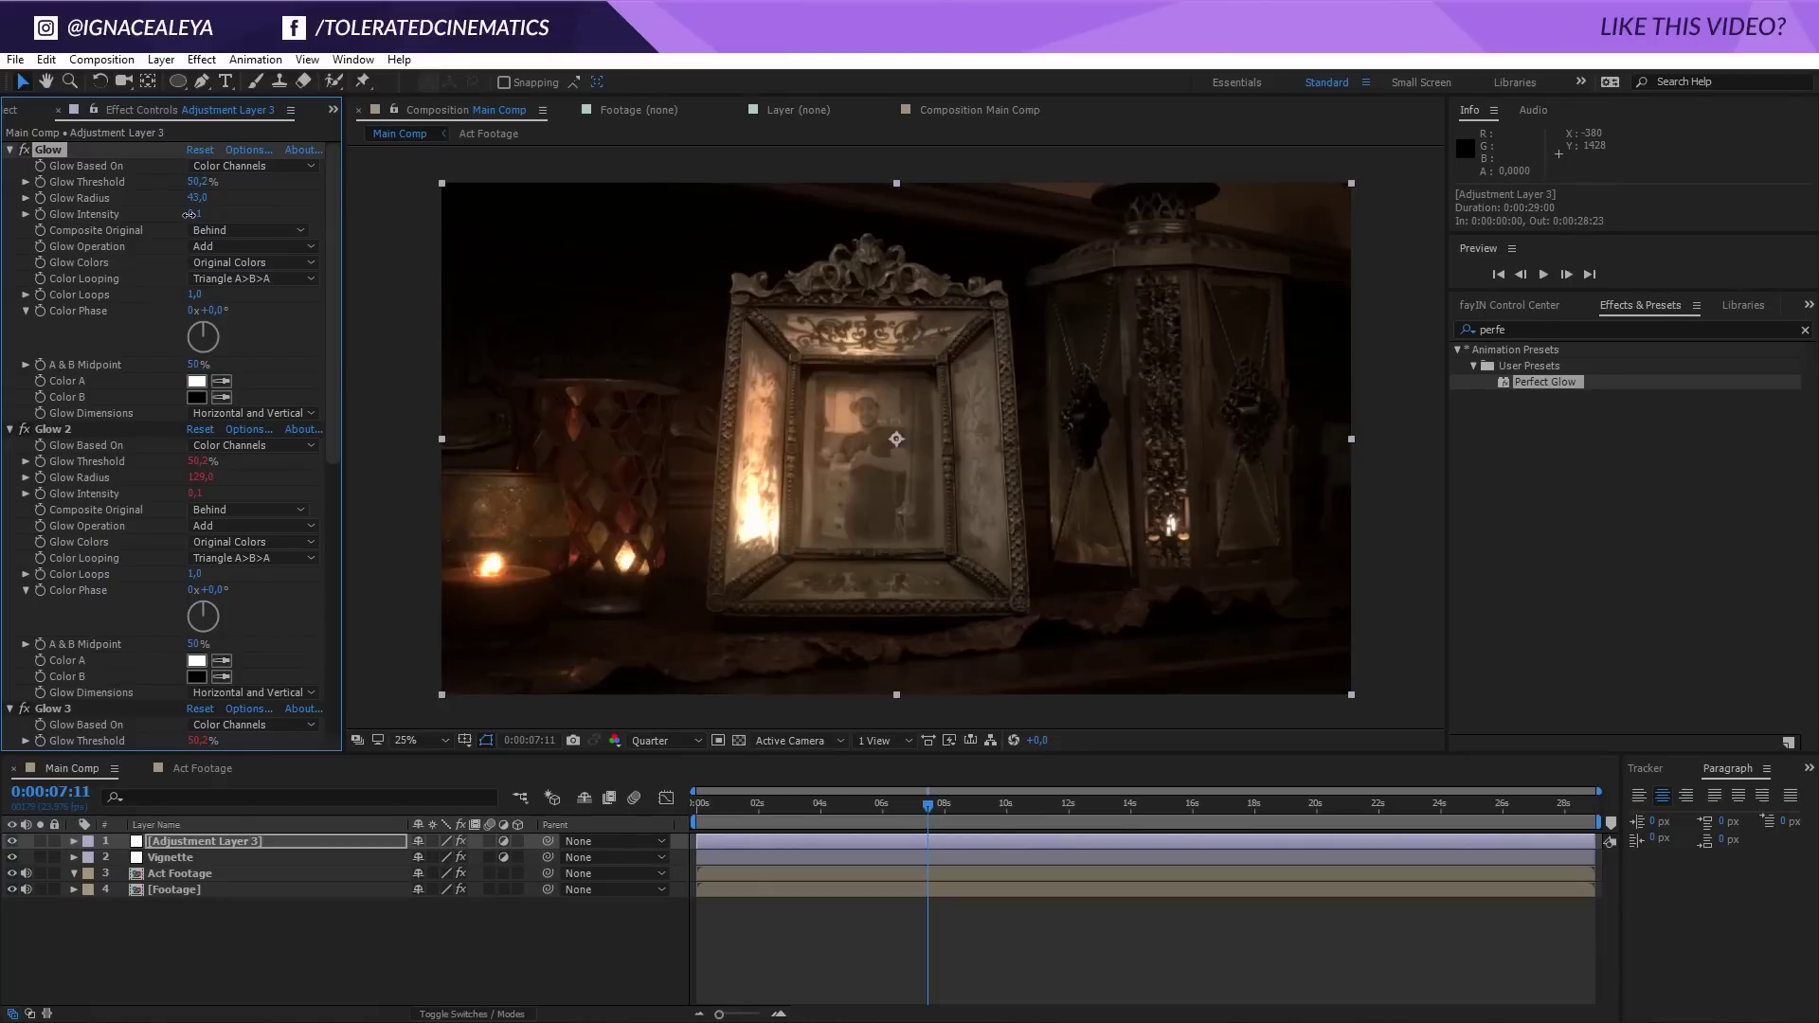
pyautogui.click(11, 841)
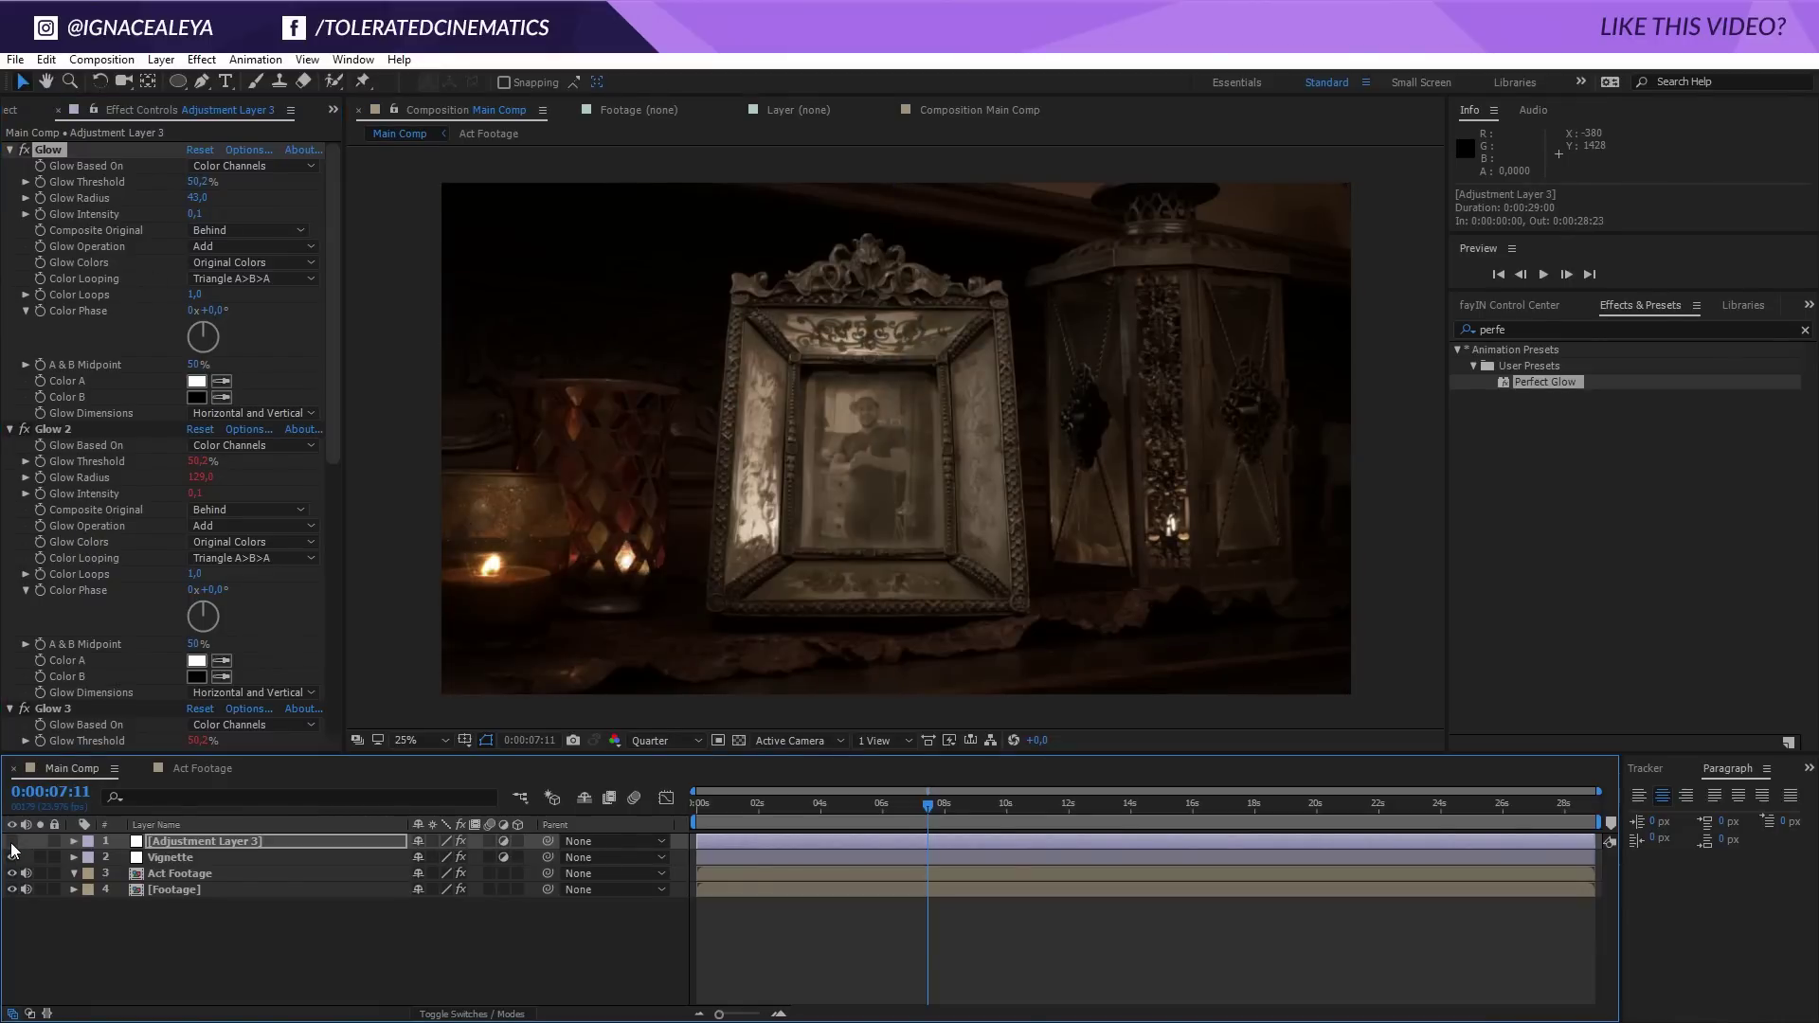
pyautogui.click(11, 842)
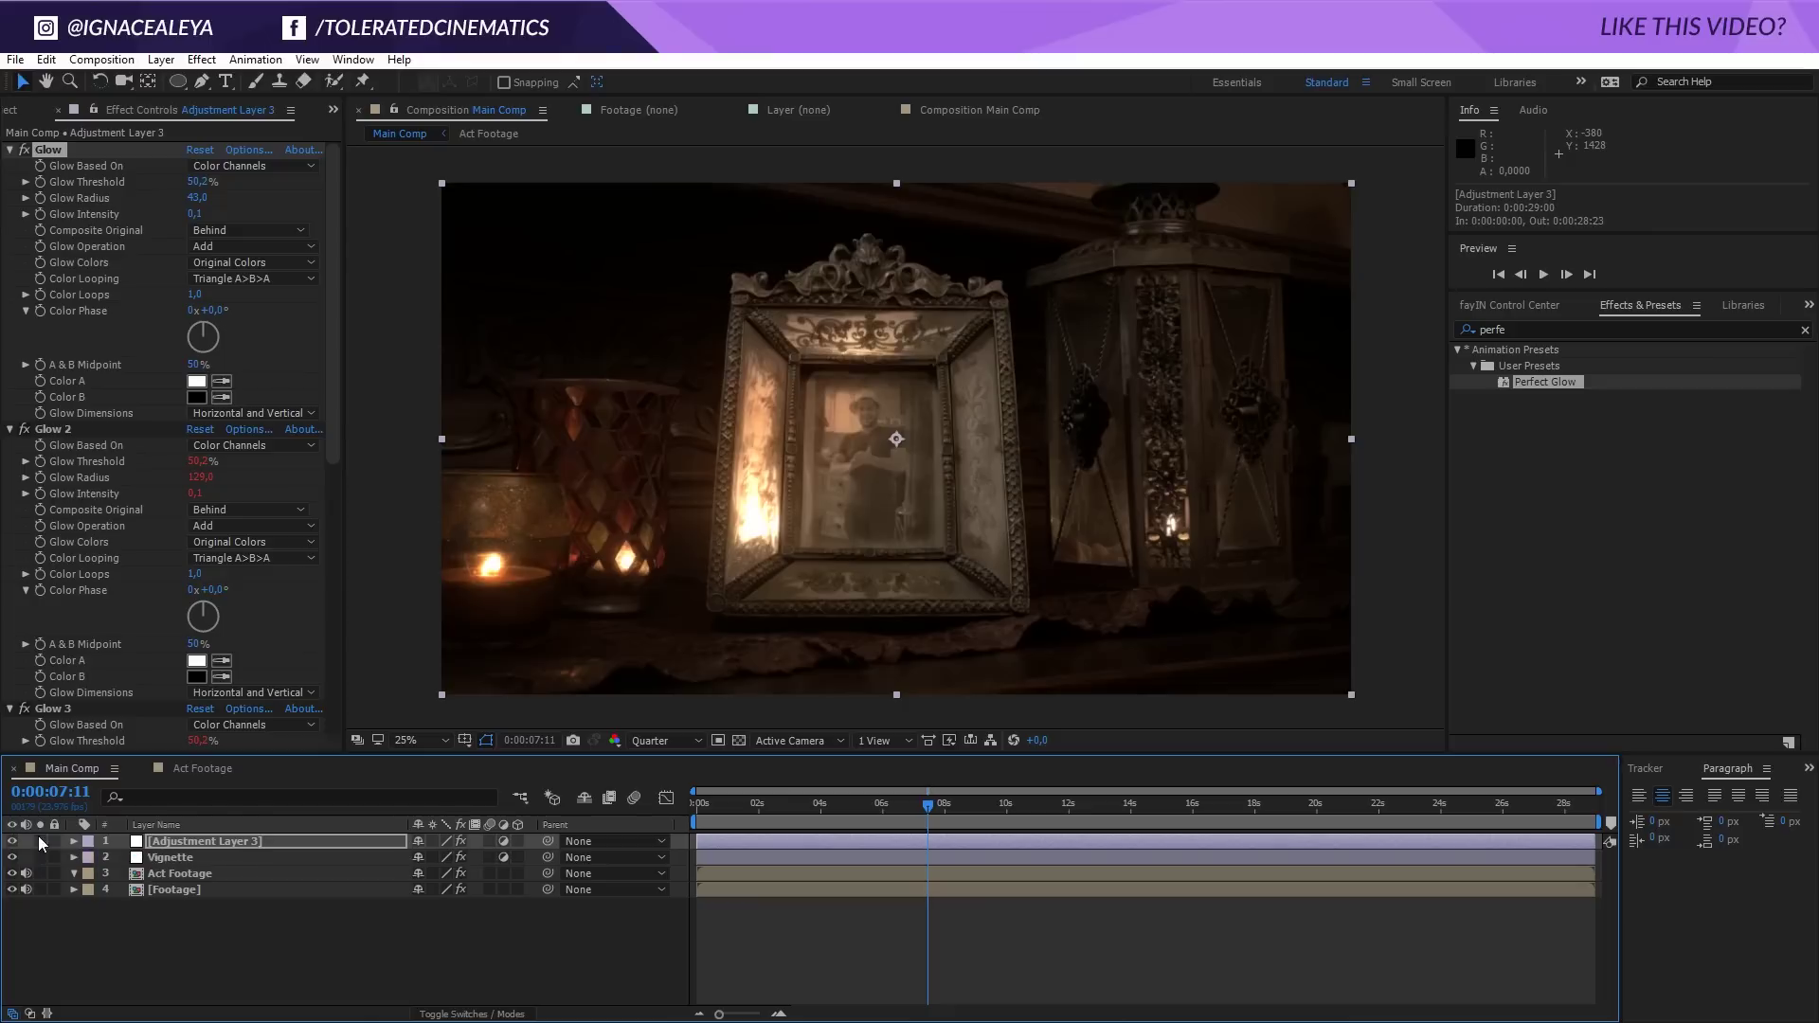
# Step: Apply an Apply Color LUT effect using 300.3dl to Adjustment Layer 3
pyautogui.click(180, 845)
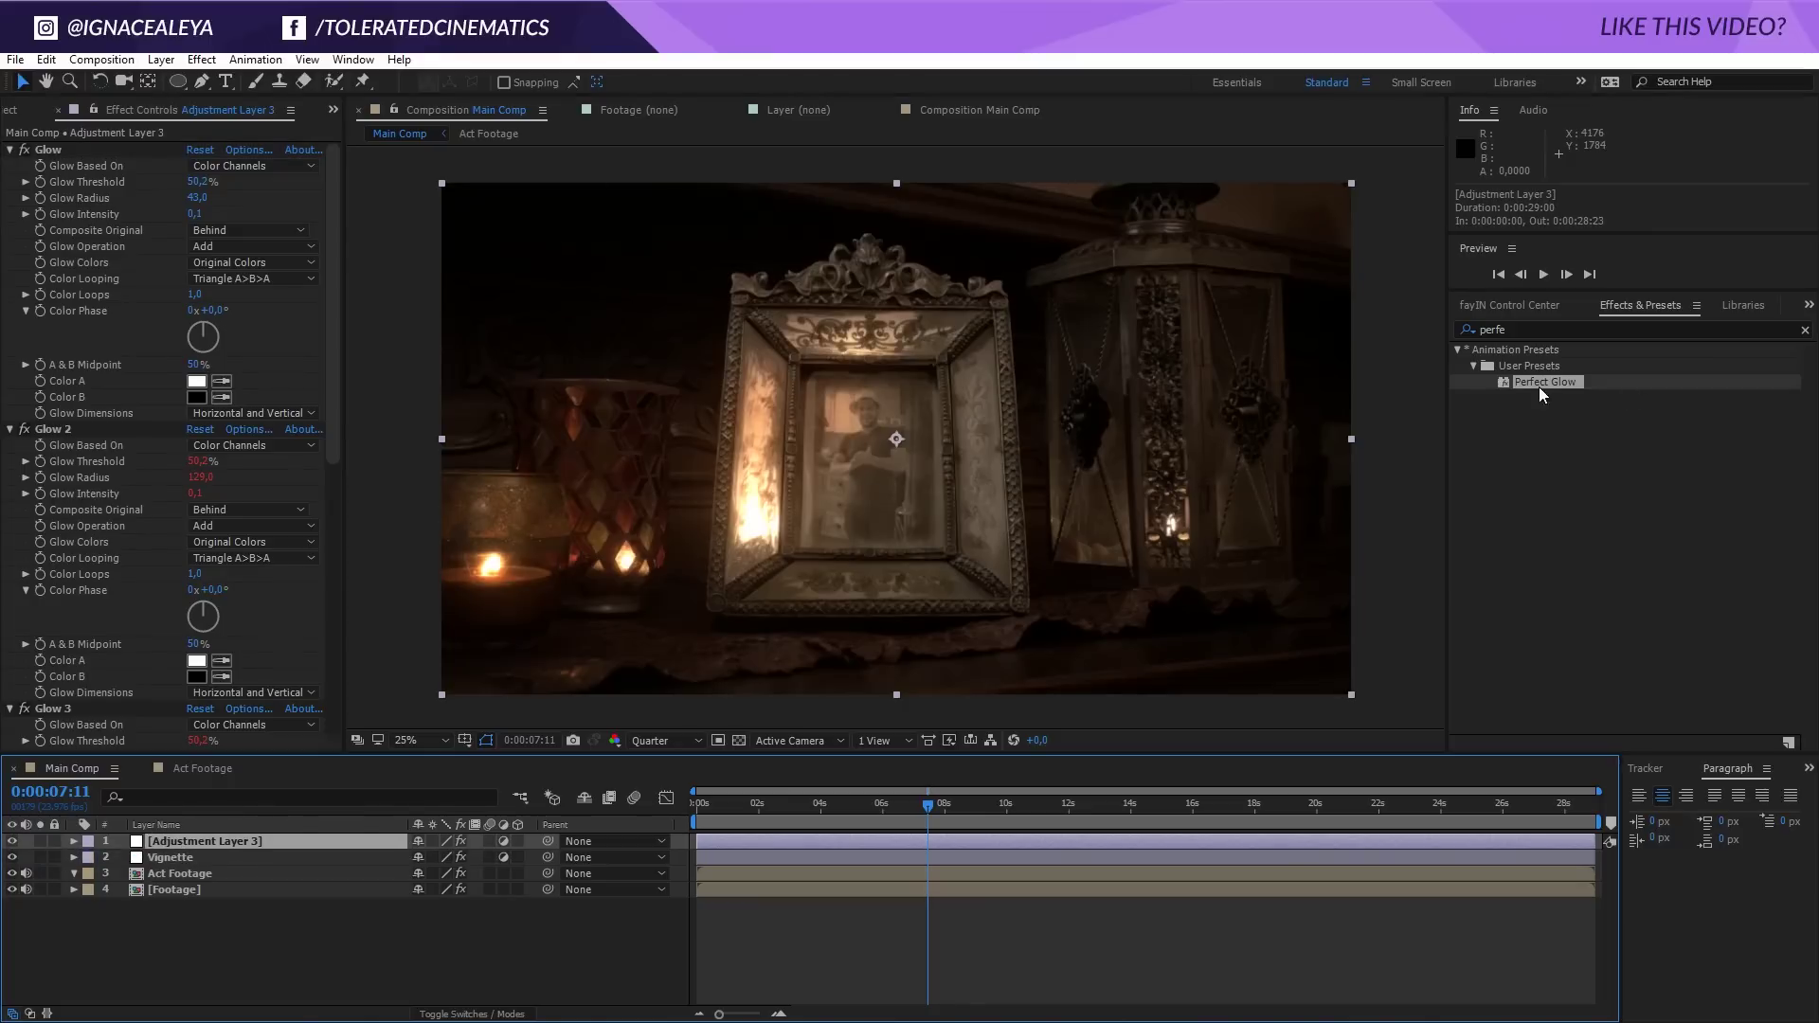
pyautogui.click(1533, 331)
pyautogui.write('apply')
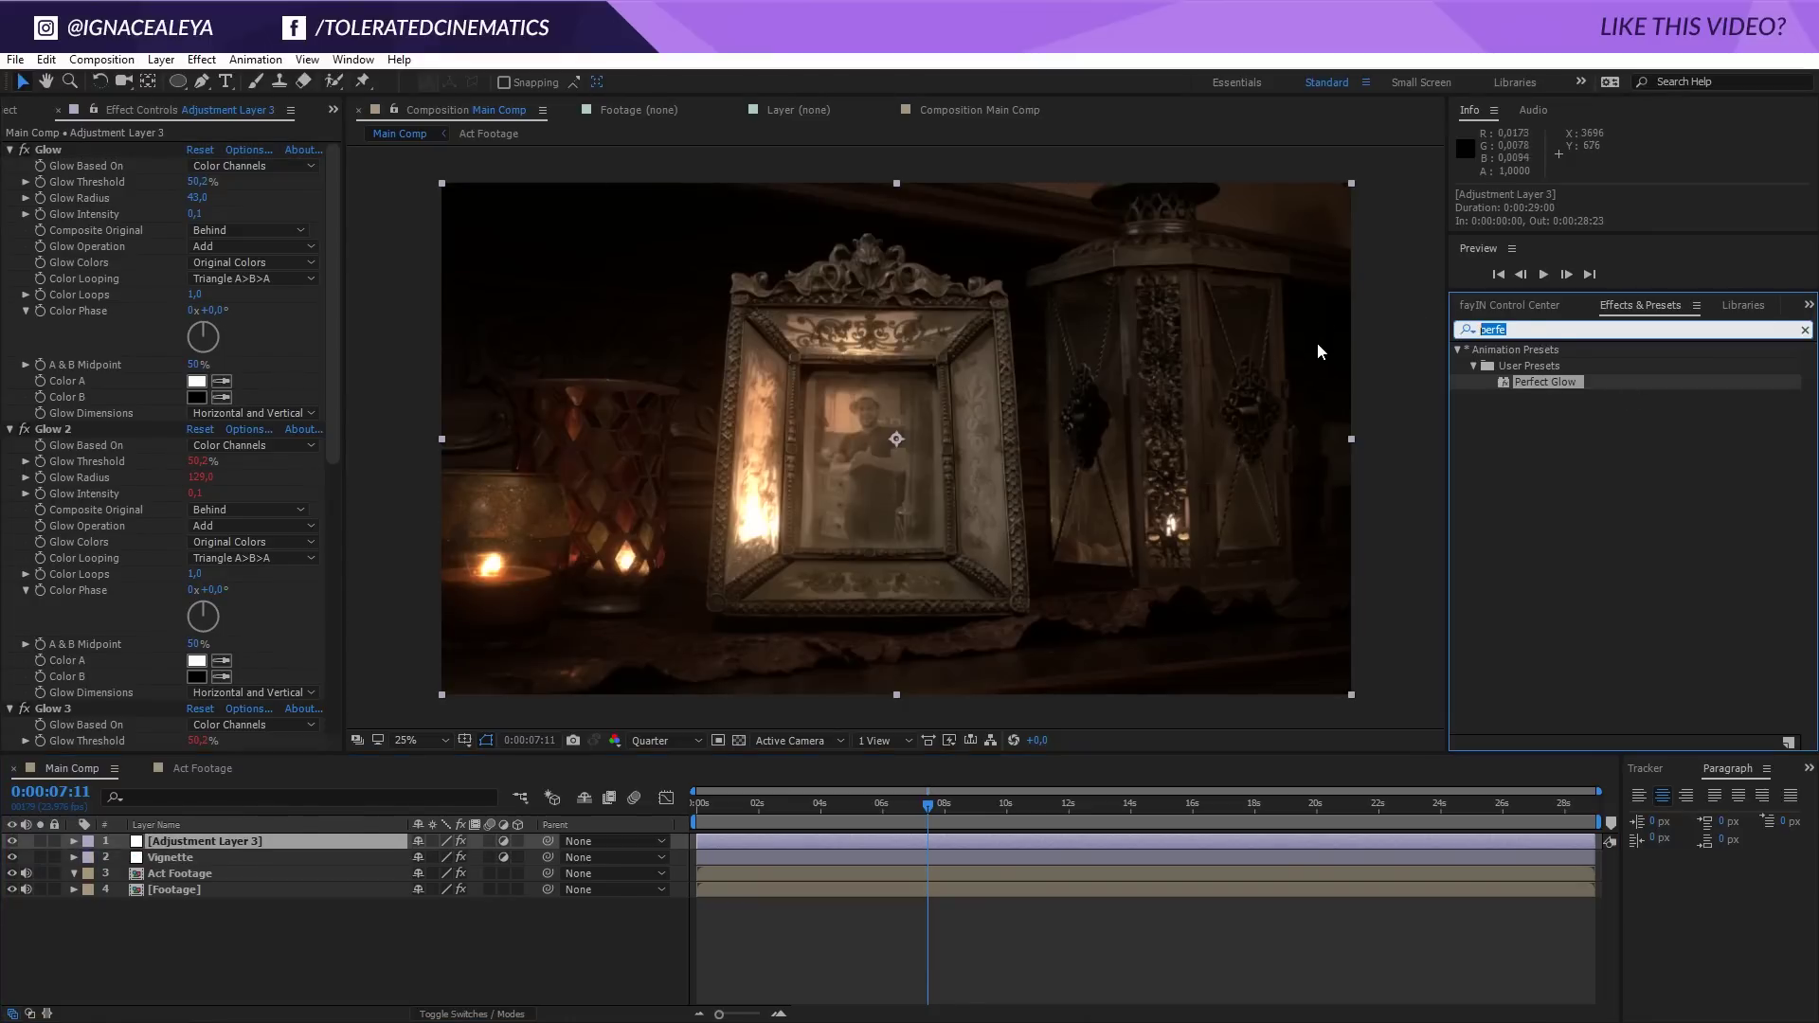
pyautogui.moveTo(1539, 366); pyautogui.dragTo(180, 861)
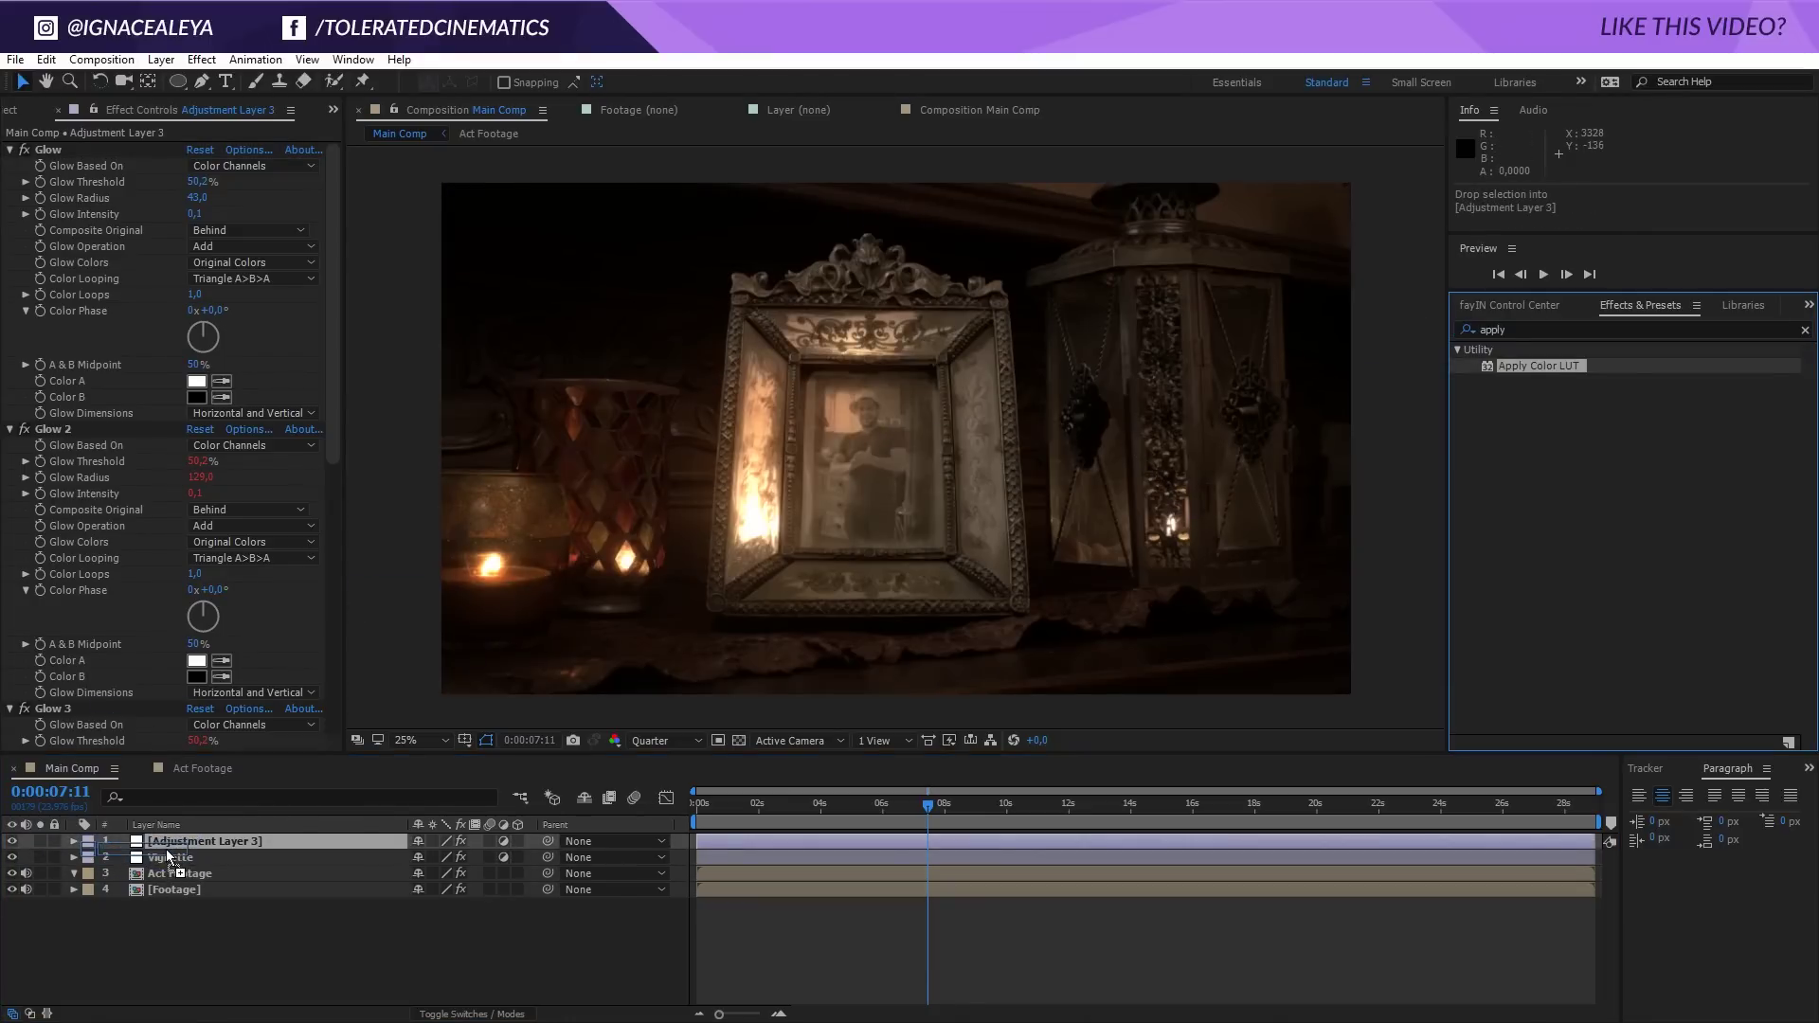
pyautogui.click(216, 202)
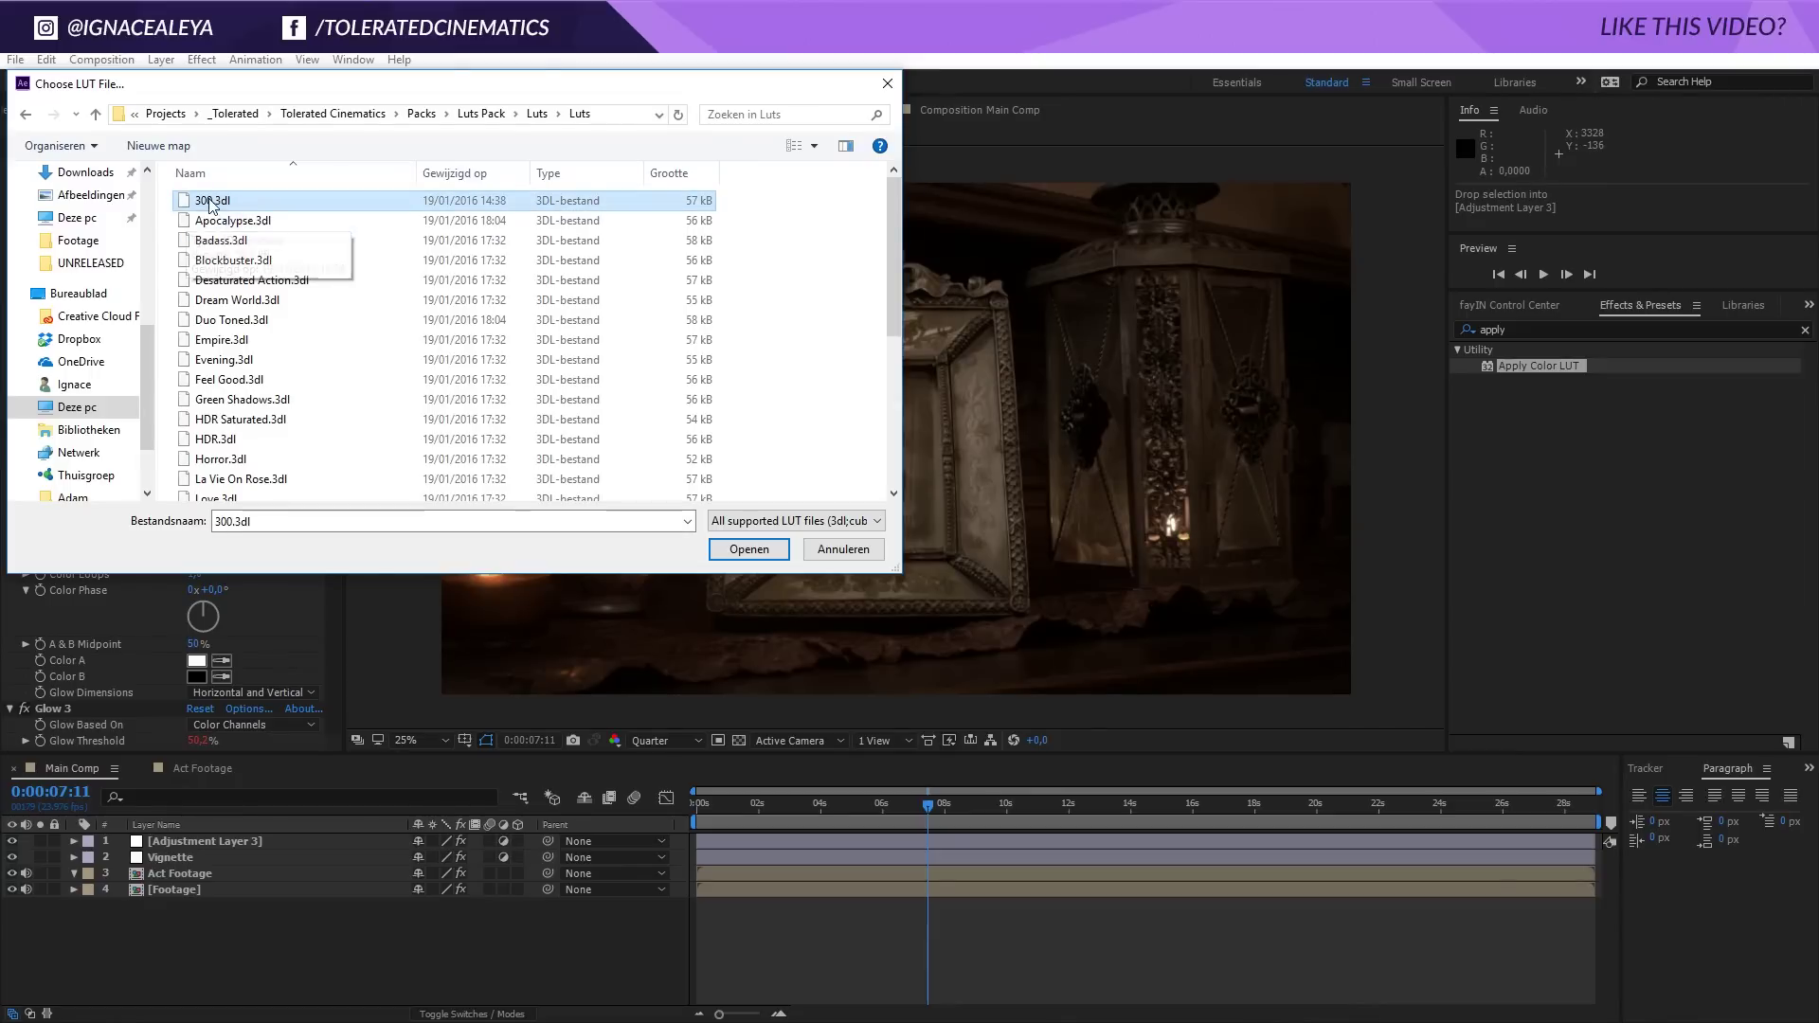
pyautogui.click(745, 551)
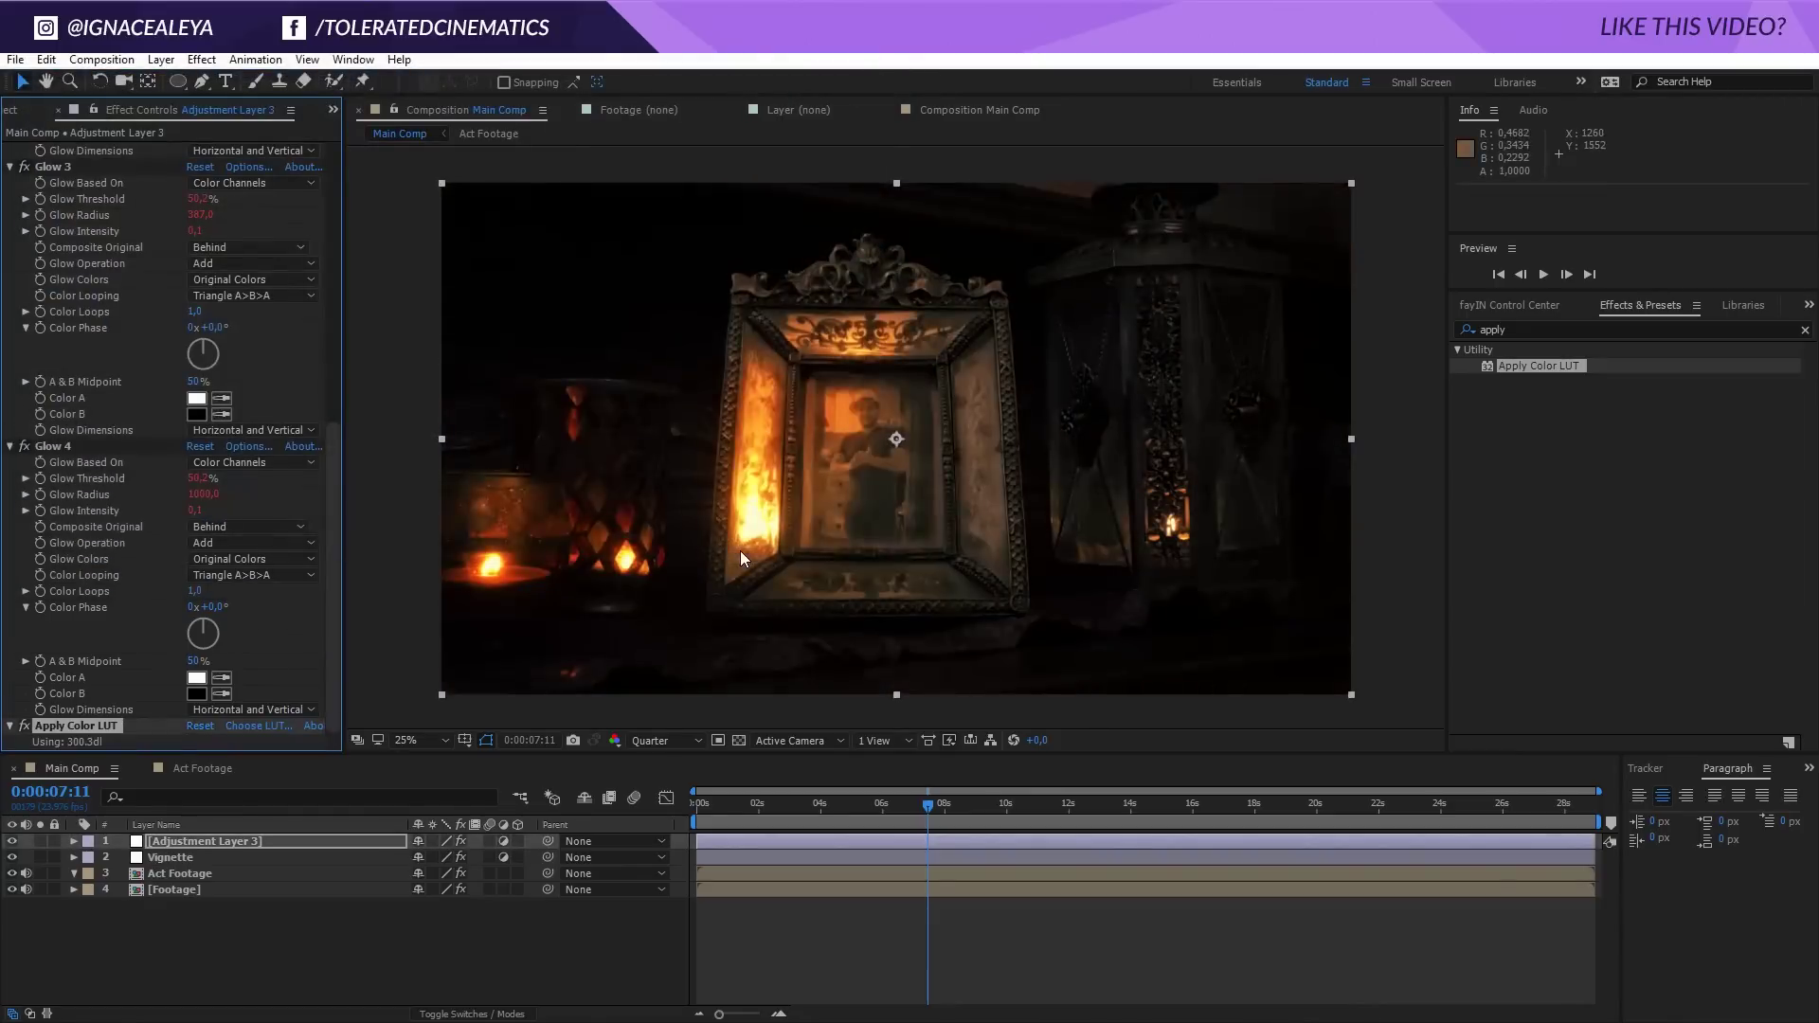
# Step: Remove the Apply Color LUT effect from Adjustment Layer 3
pyautogui.click(325, 843)
pyautogui.click(98, 727)
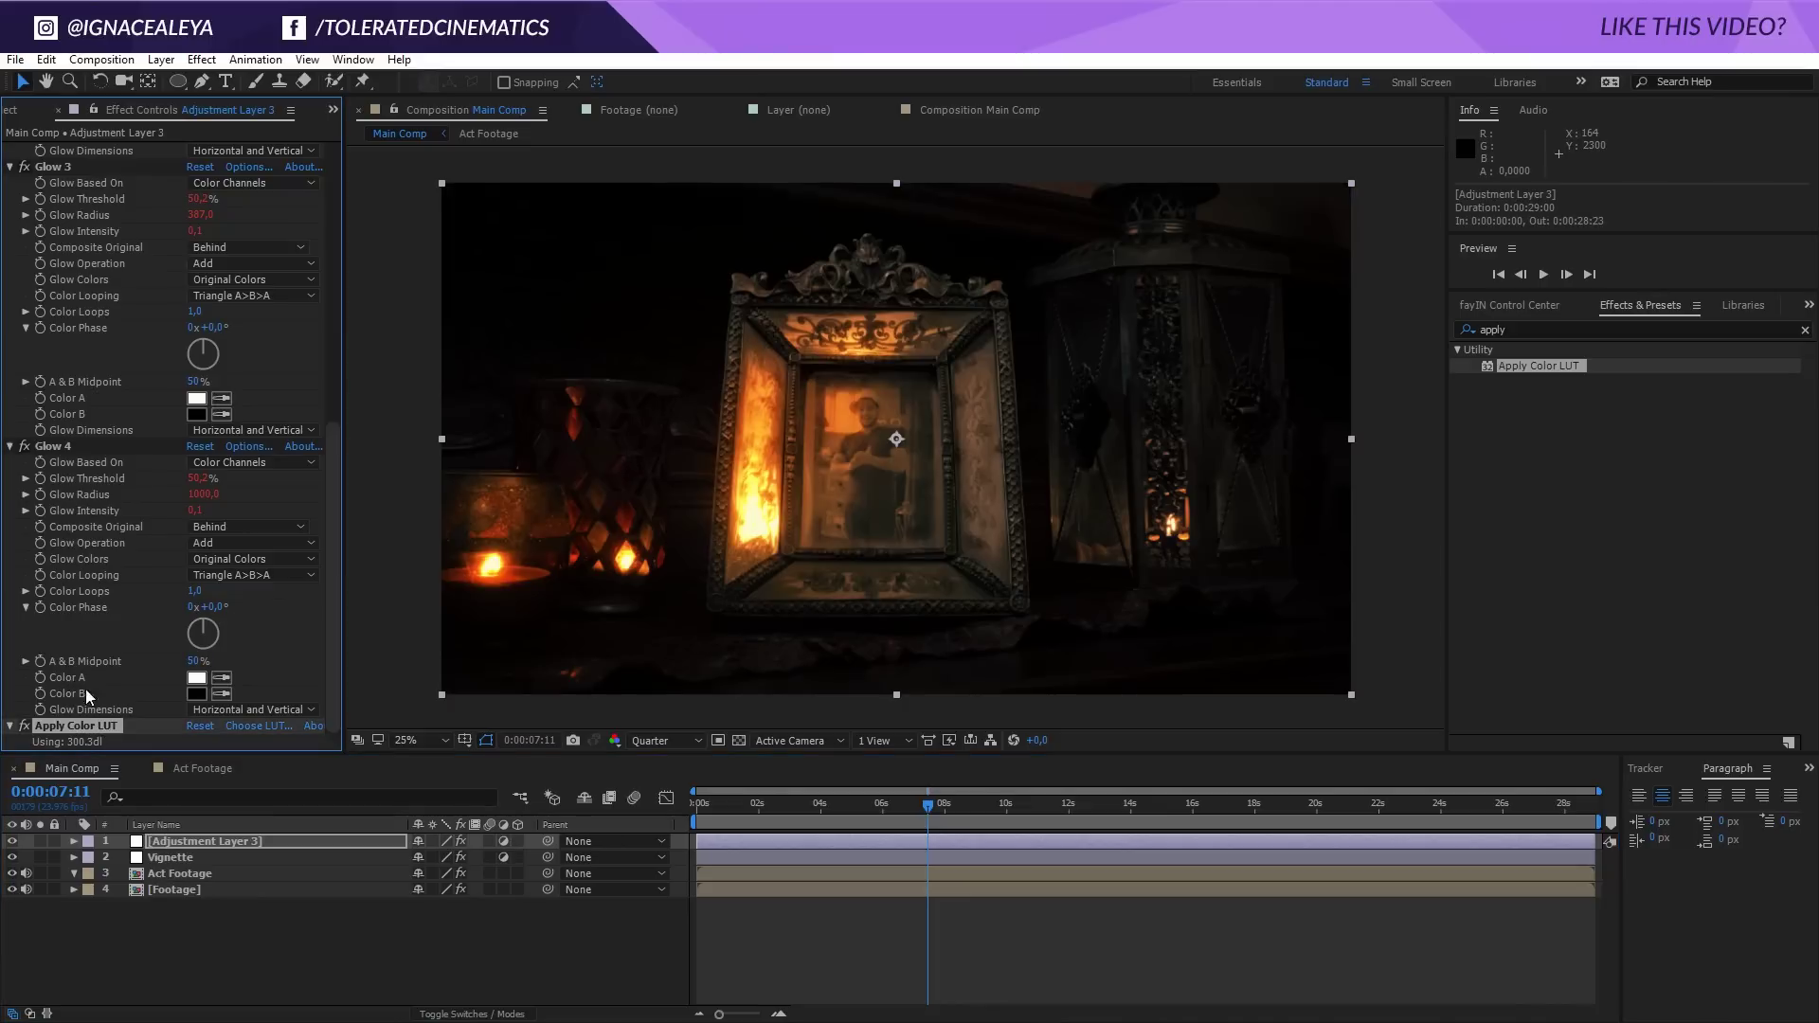
pyautogui.press('Delete')
# Step: Create Adjustment Layer 4 with the pasted 300.3dl LUT effect at 54% opacity
pyautogui.rightClick(164, 938)
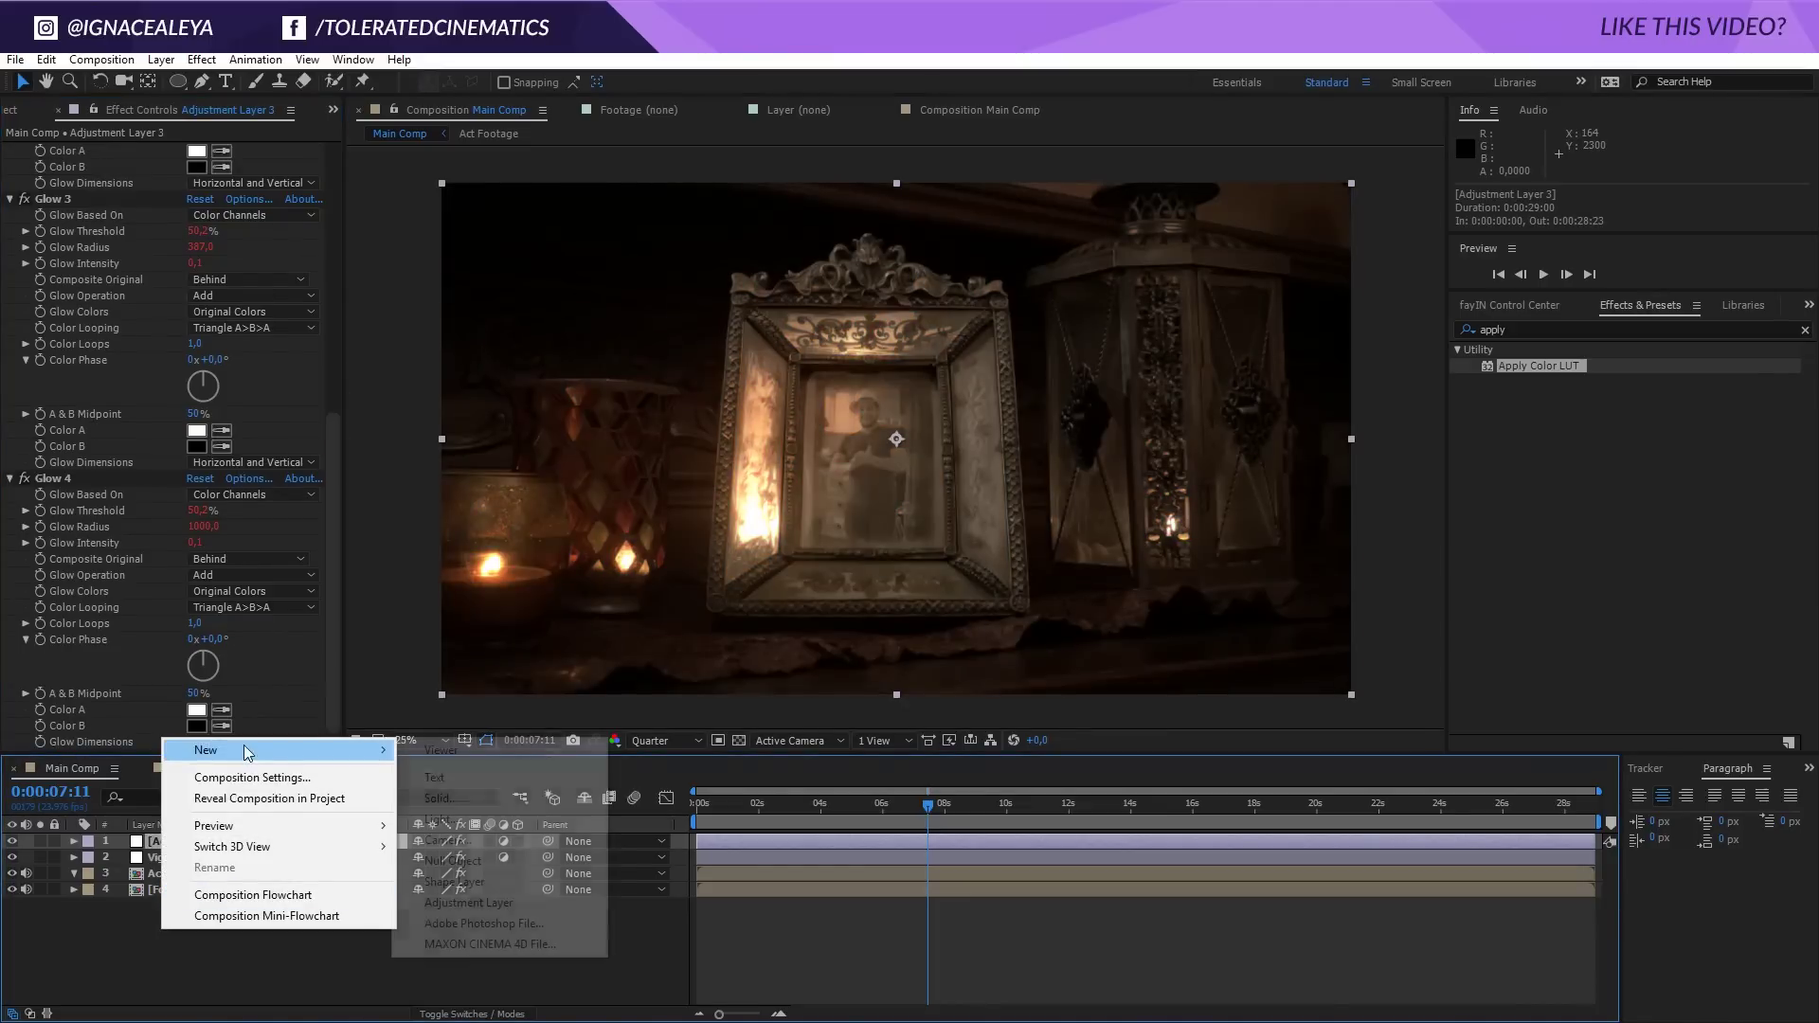
pyautogui.moveTo(227, 749)
pyautogui.click(495, 902)
pyautogui.hotkey('ctrl', 'v')
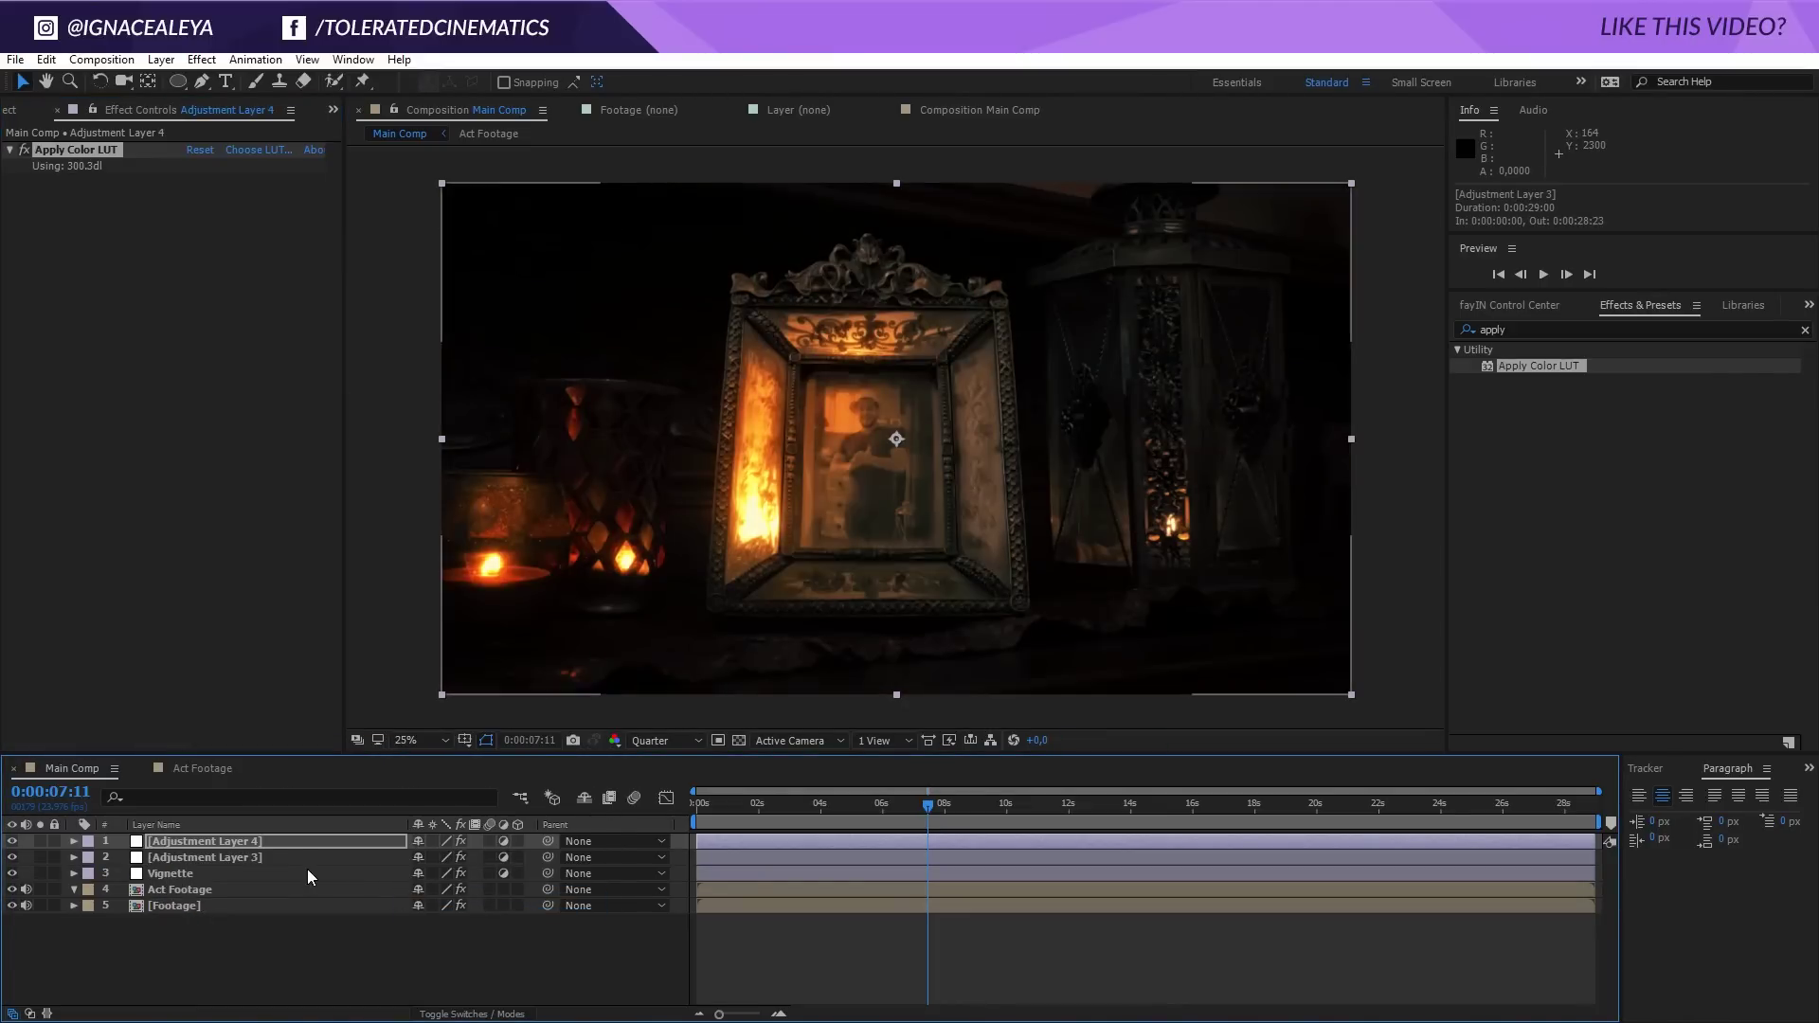
pyautogui.click(294, 842)
pyautogui.press('t')
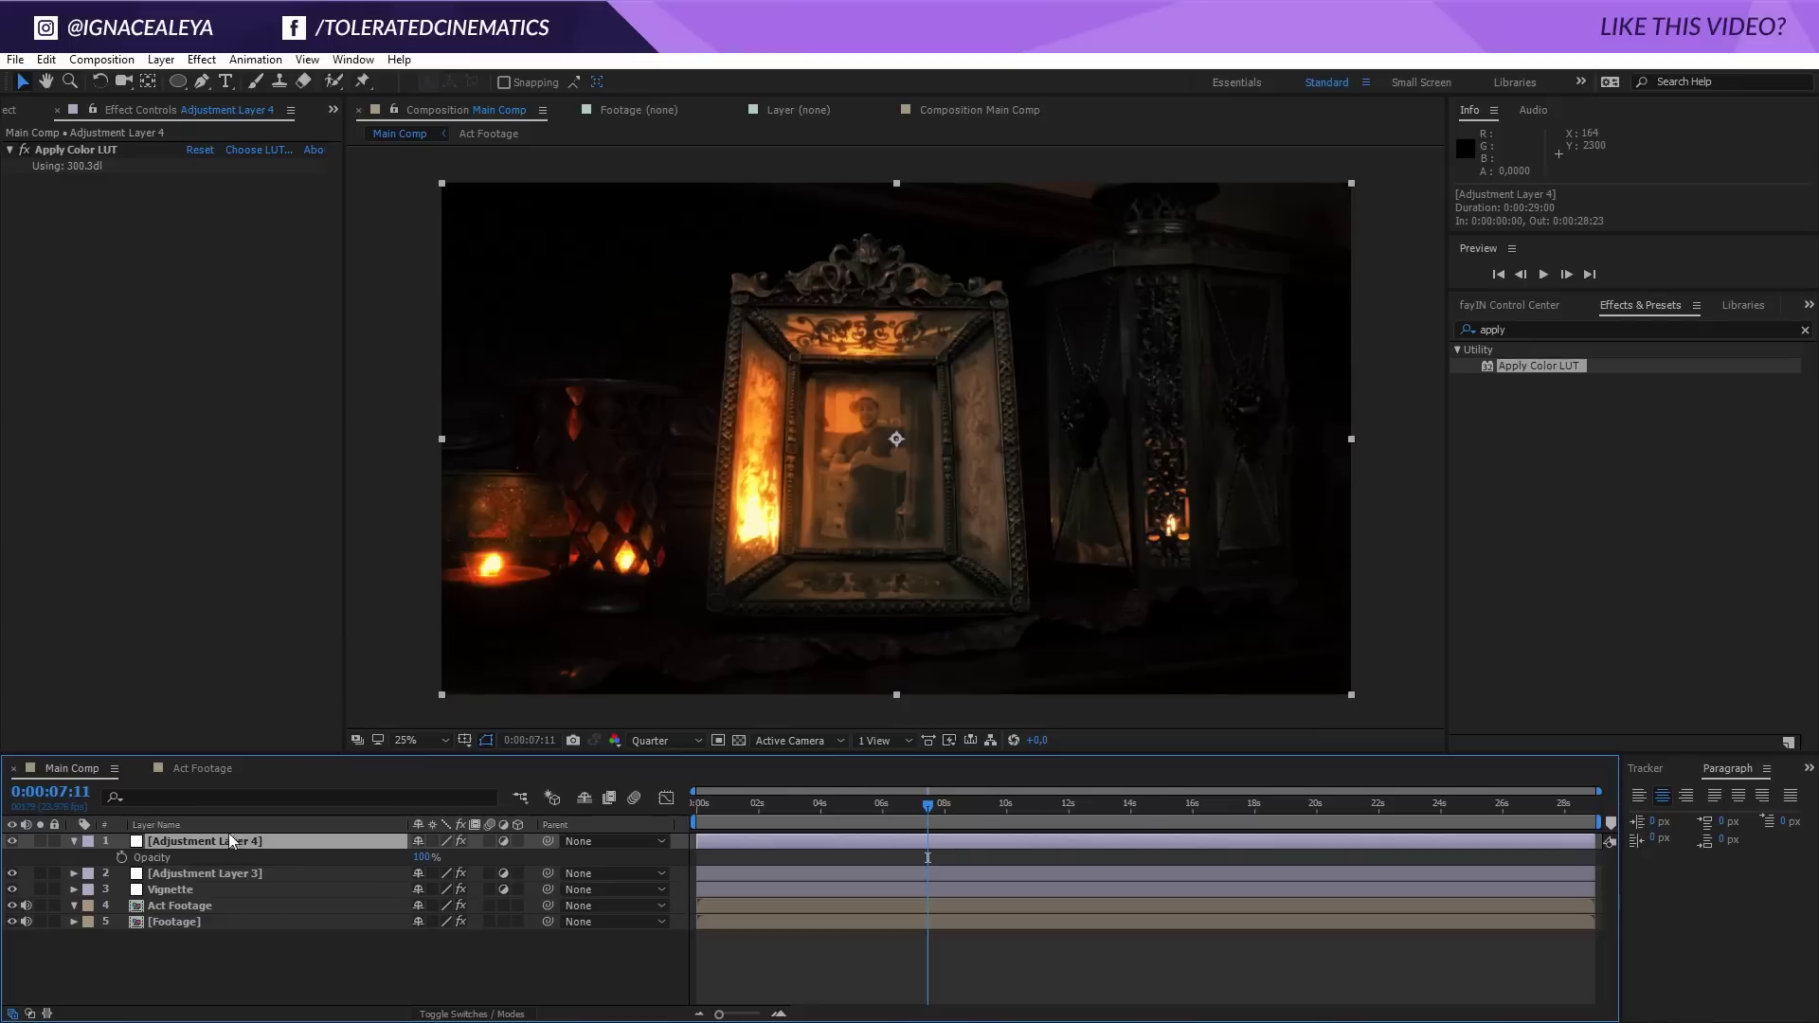
pyautogui.moveTo(428, 864); pyautogui.dragTo(384, 864)
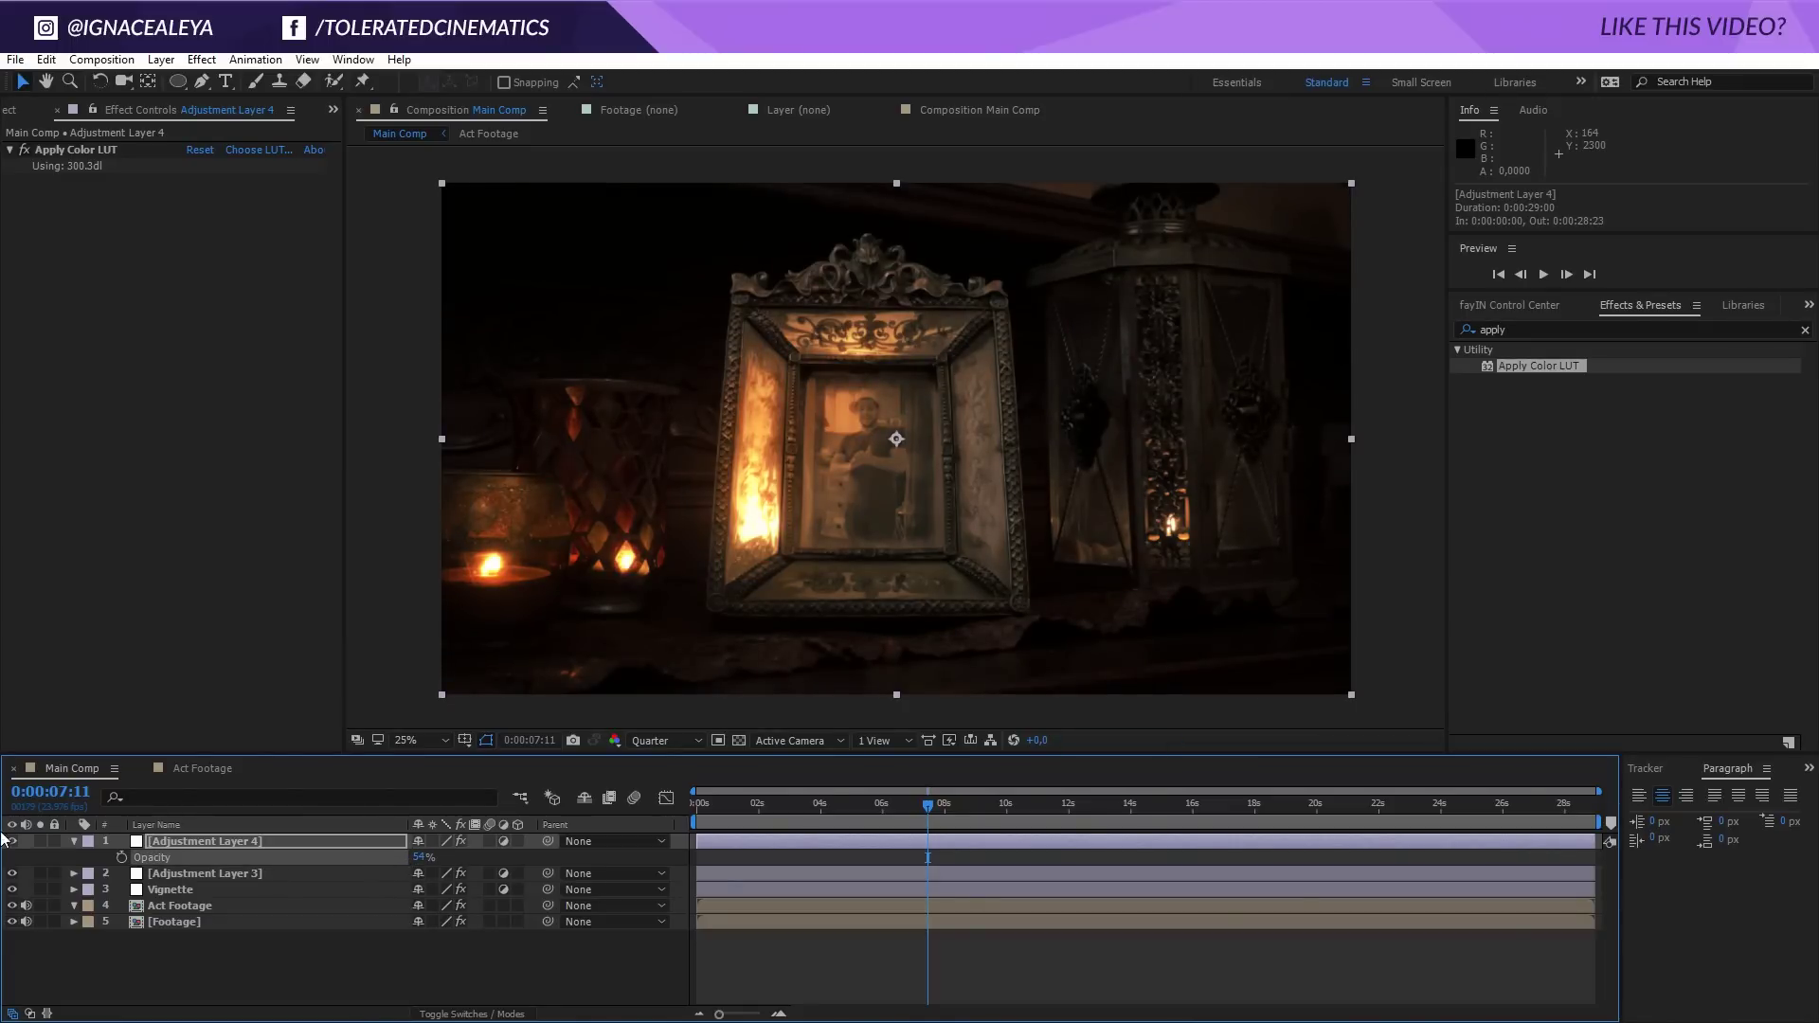
pyautogui.click(12, 842)
pyautogui.click(12, 842)
pyautogui.click(13, 843)
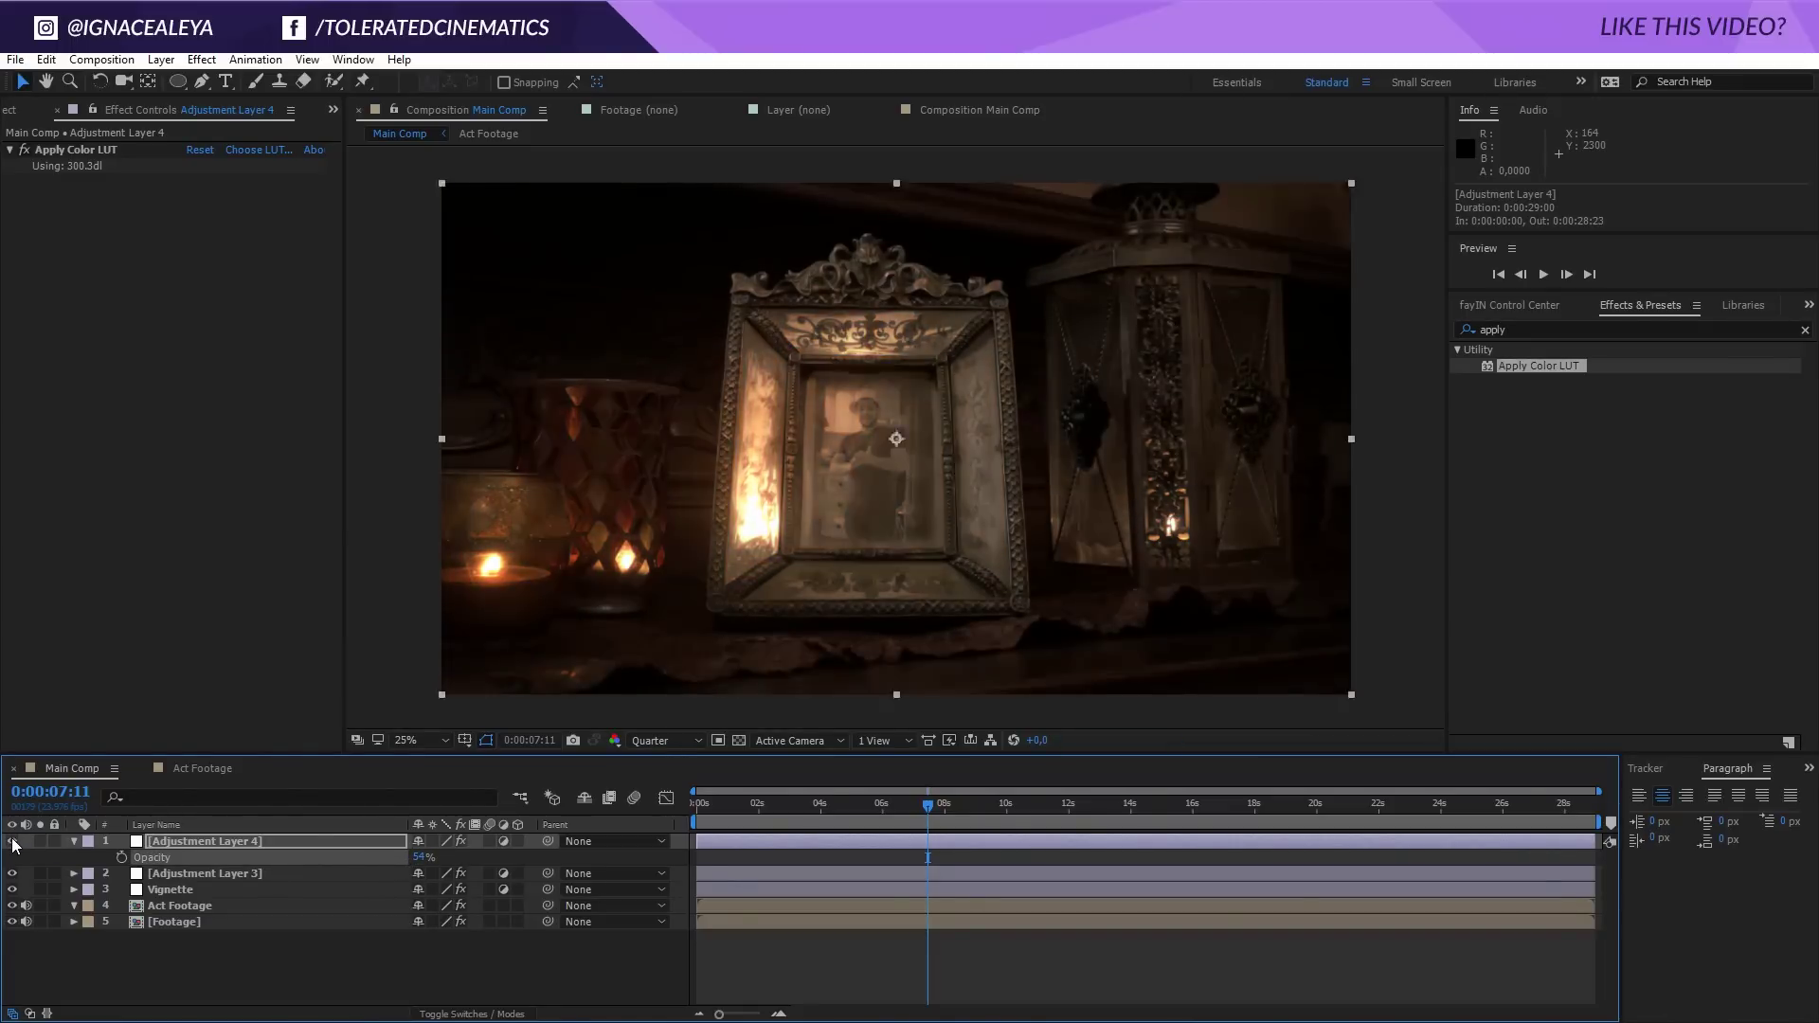
pyautogui.click(12, 842)
# Step: Add a Tint effect above the Apply Color LUT on Adjustment Layer 4 at 50% amount
pyautogui.click(202, 59)
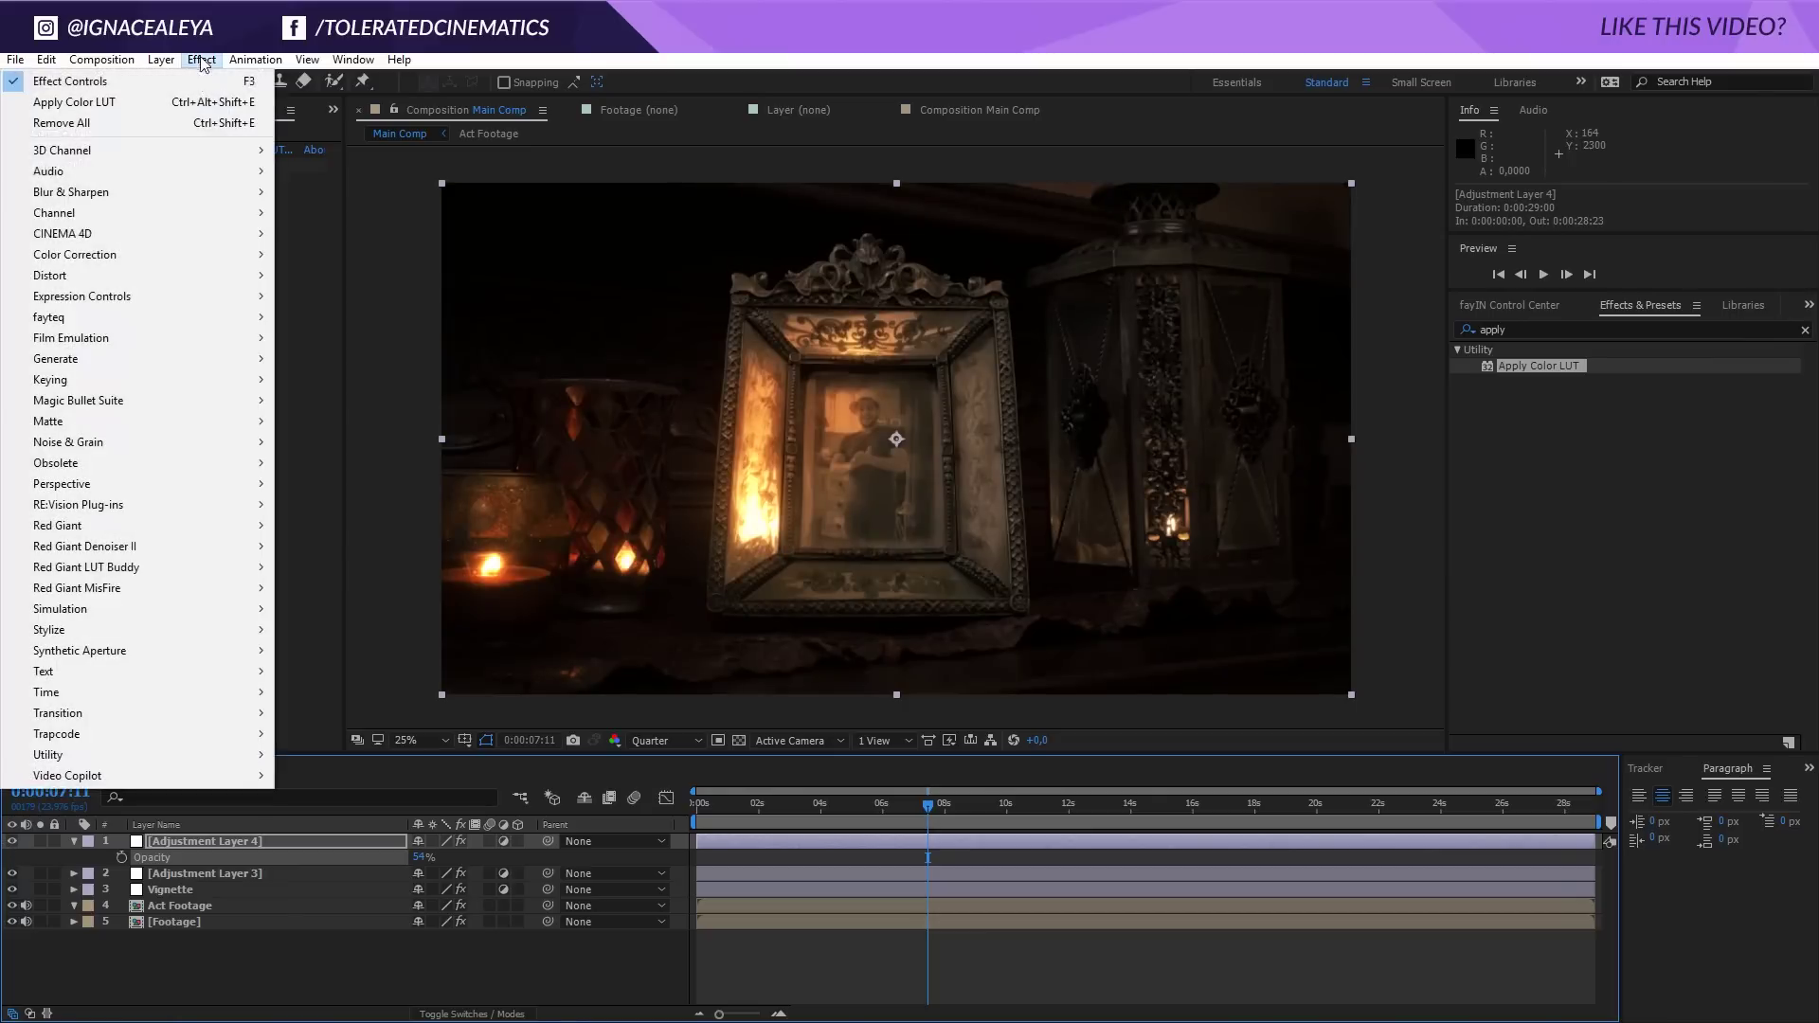
pyautogui.moveTo(131, 256)
pyautogui.click(379, 901)
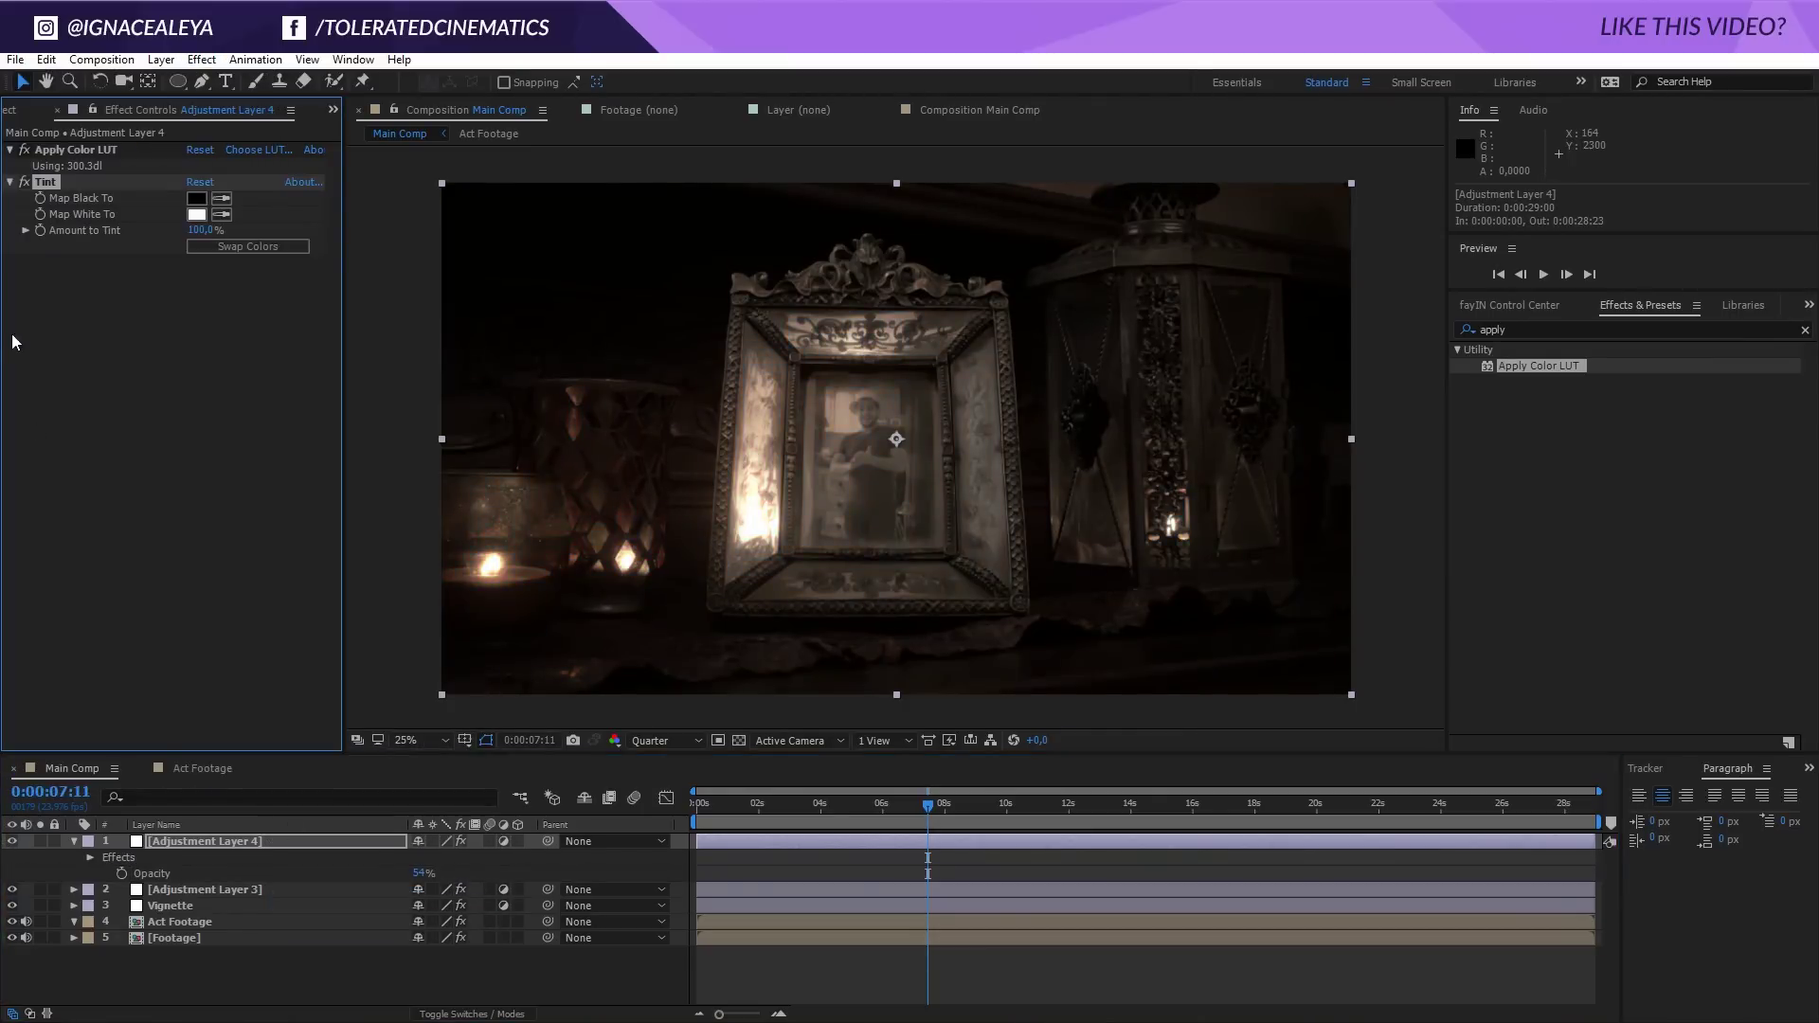
pyautogui.moveTo(46, 184); pyautogui.dragTo(76, 150)
pyautogui.moveTo(201, 198); pyautogui.dragTo(171, 202)
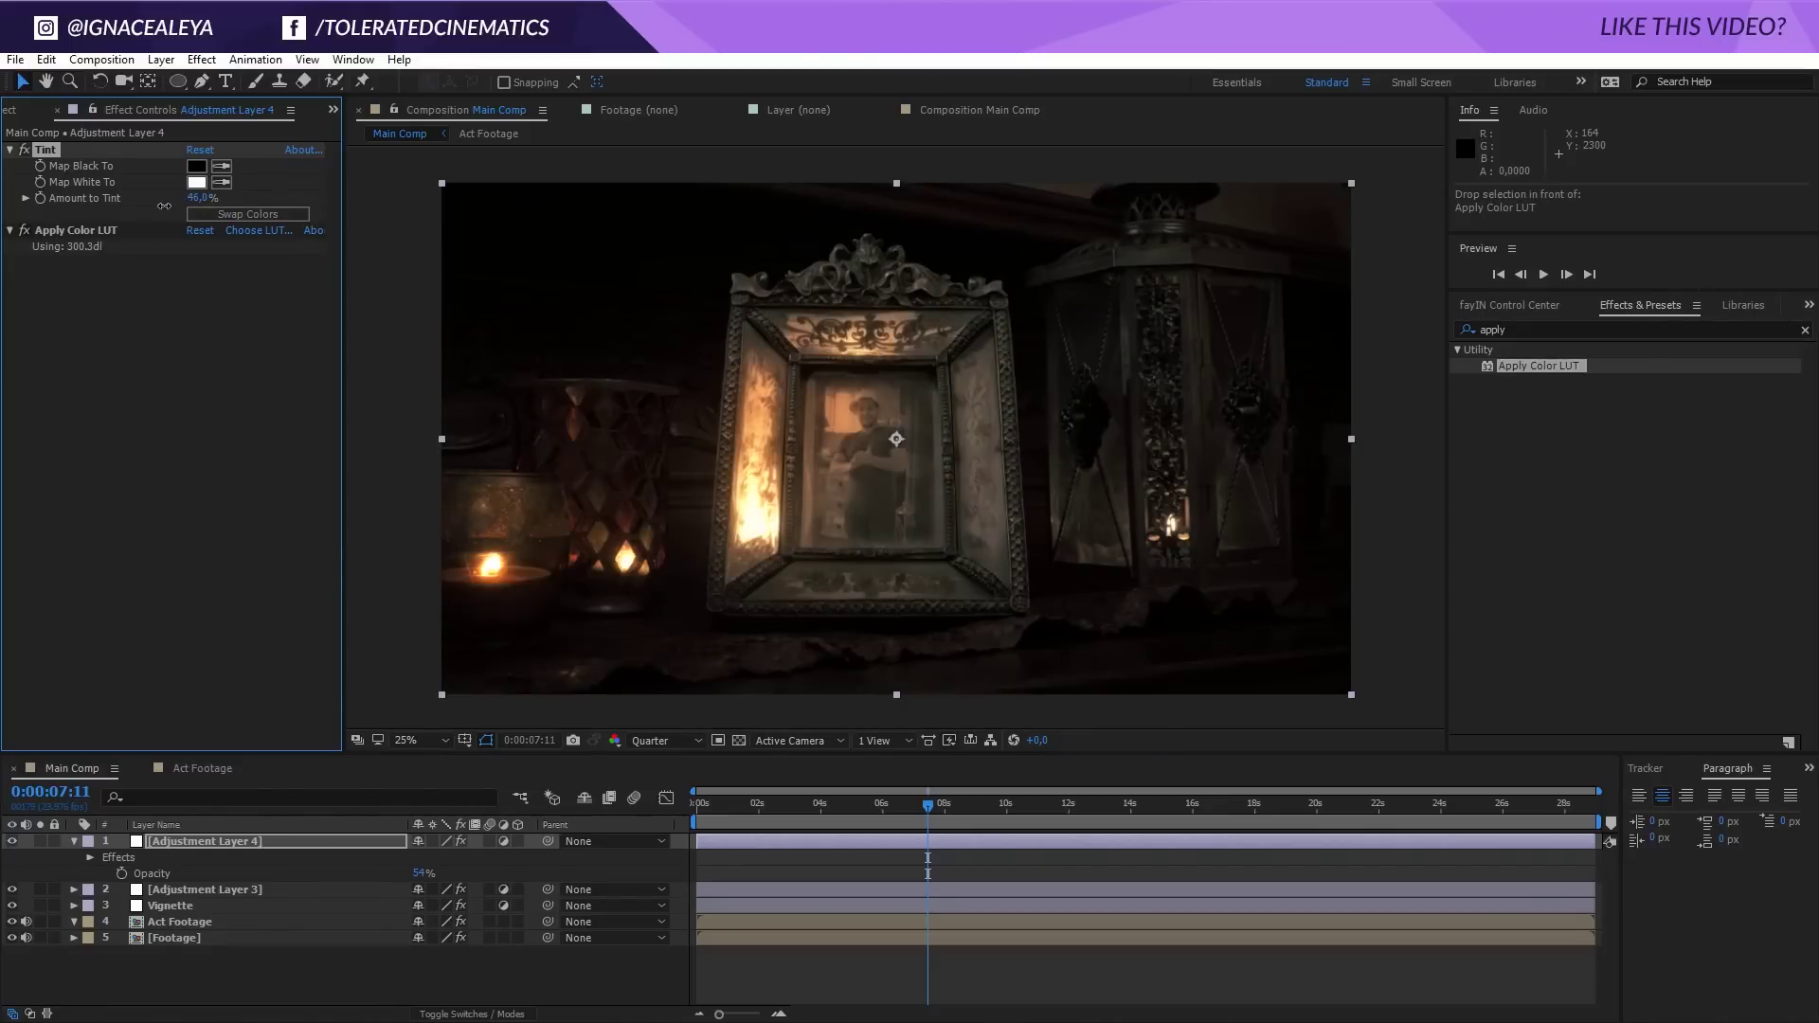
pyautogui.moveTo(162, 204); pyautogui.dragTo(155, 207)
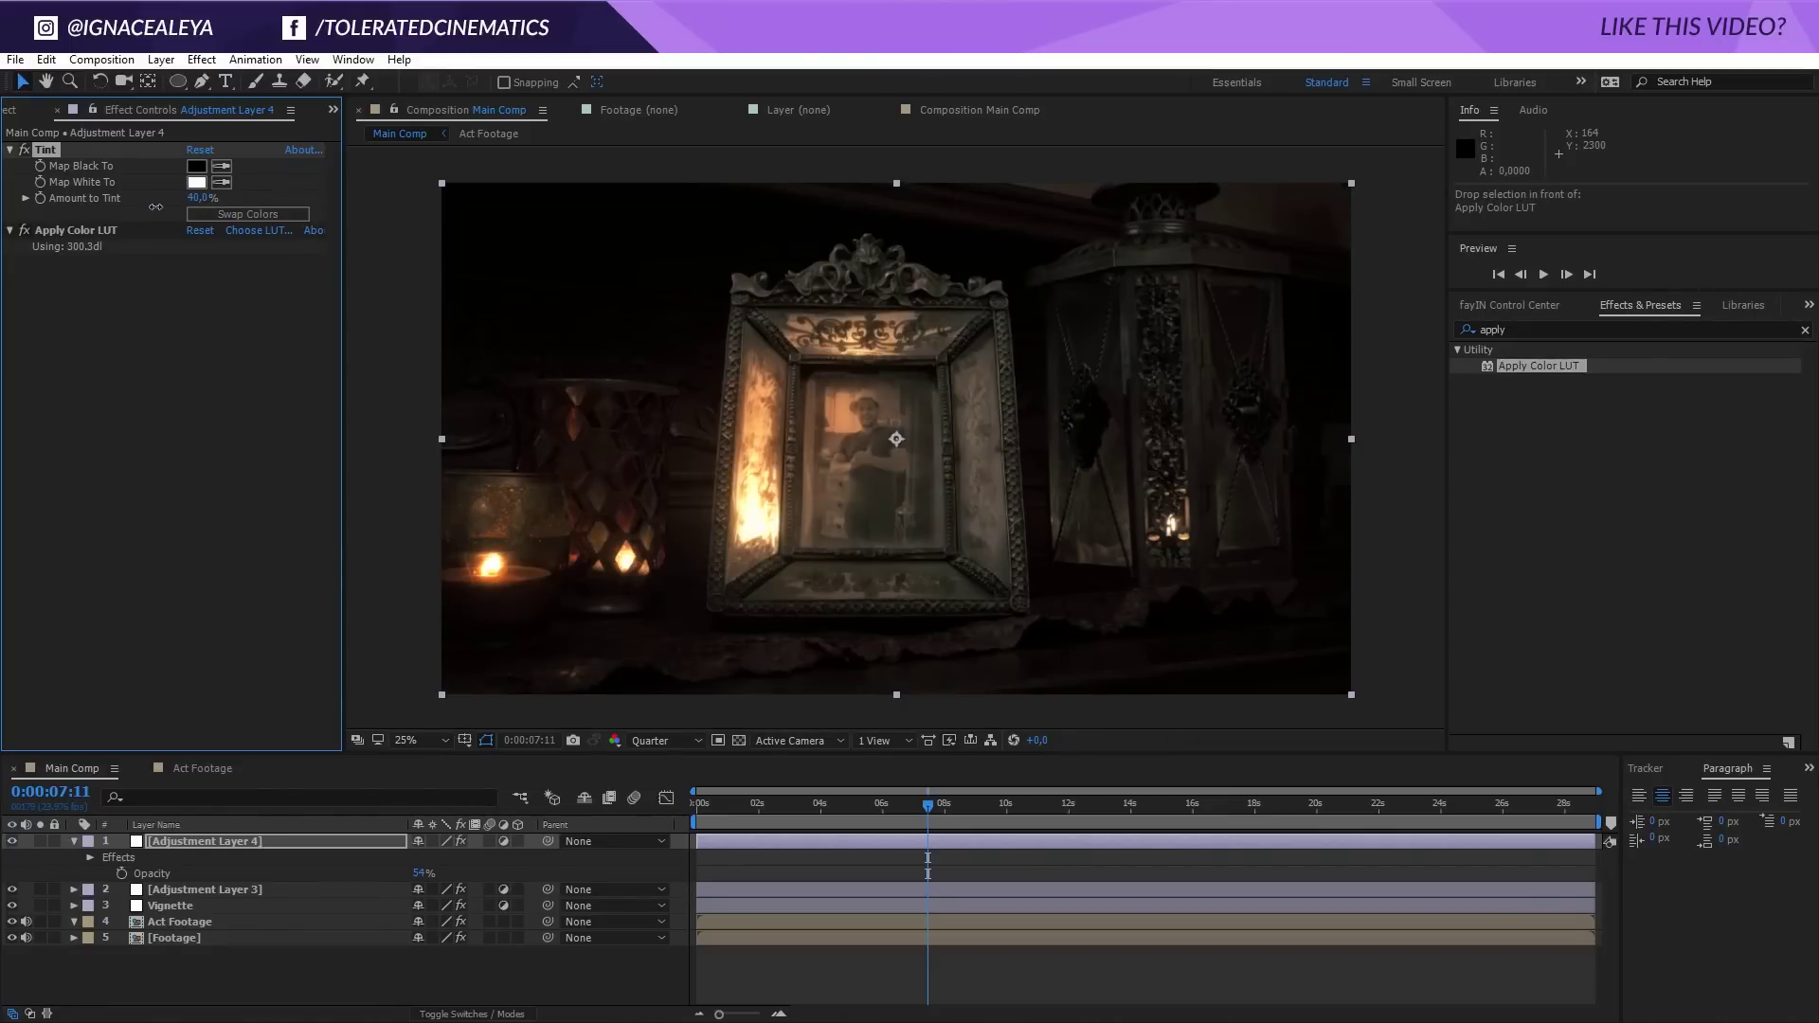
pyautogui.click(13, 841)
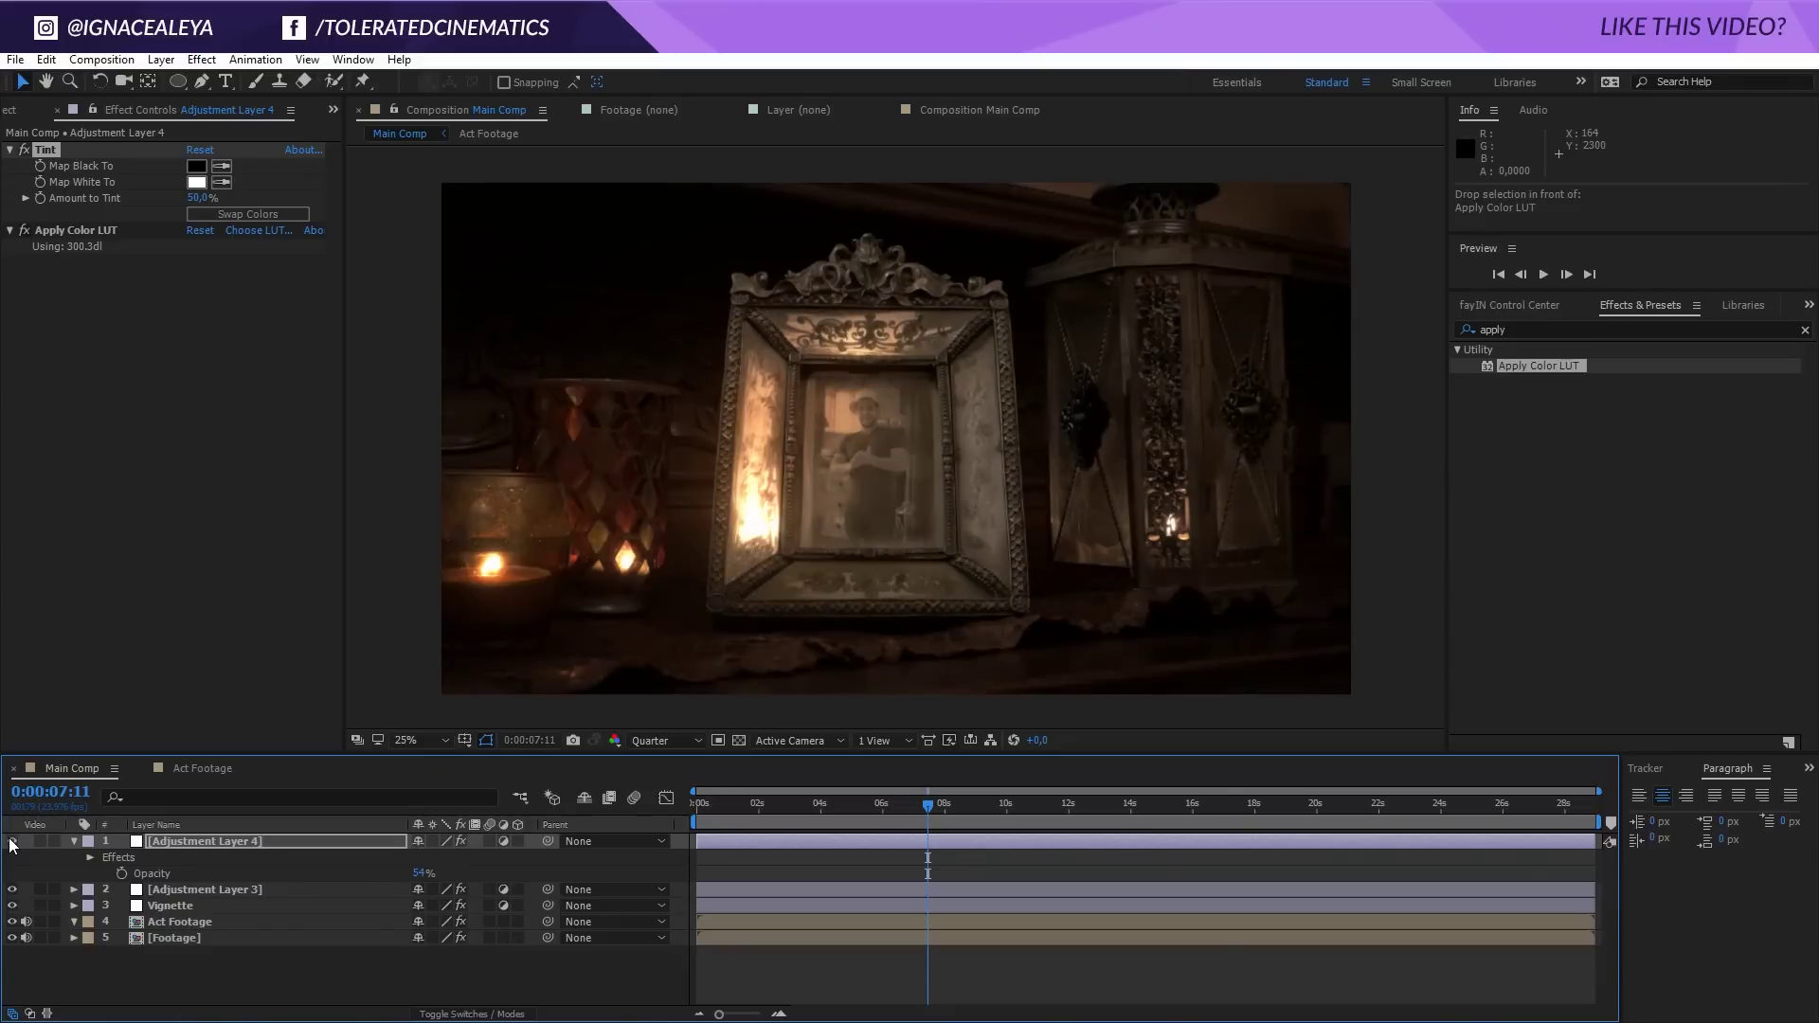
pyautogui.click(815, 821)
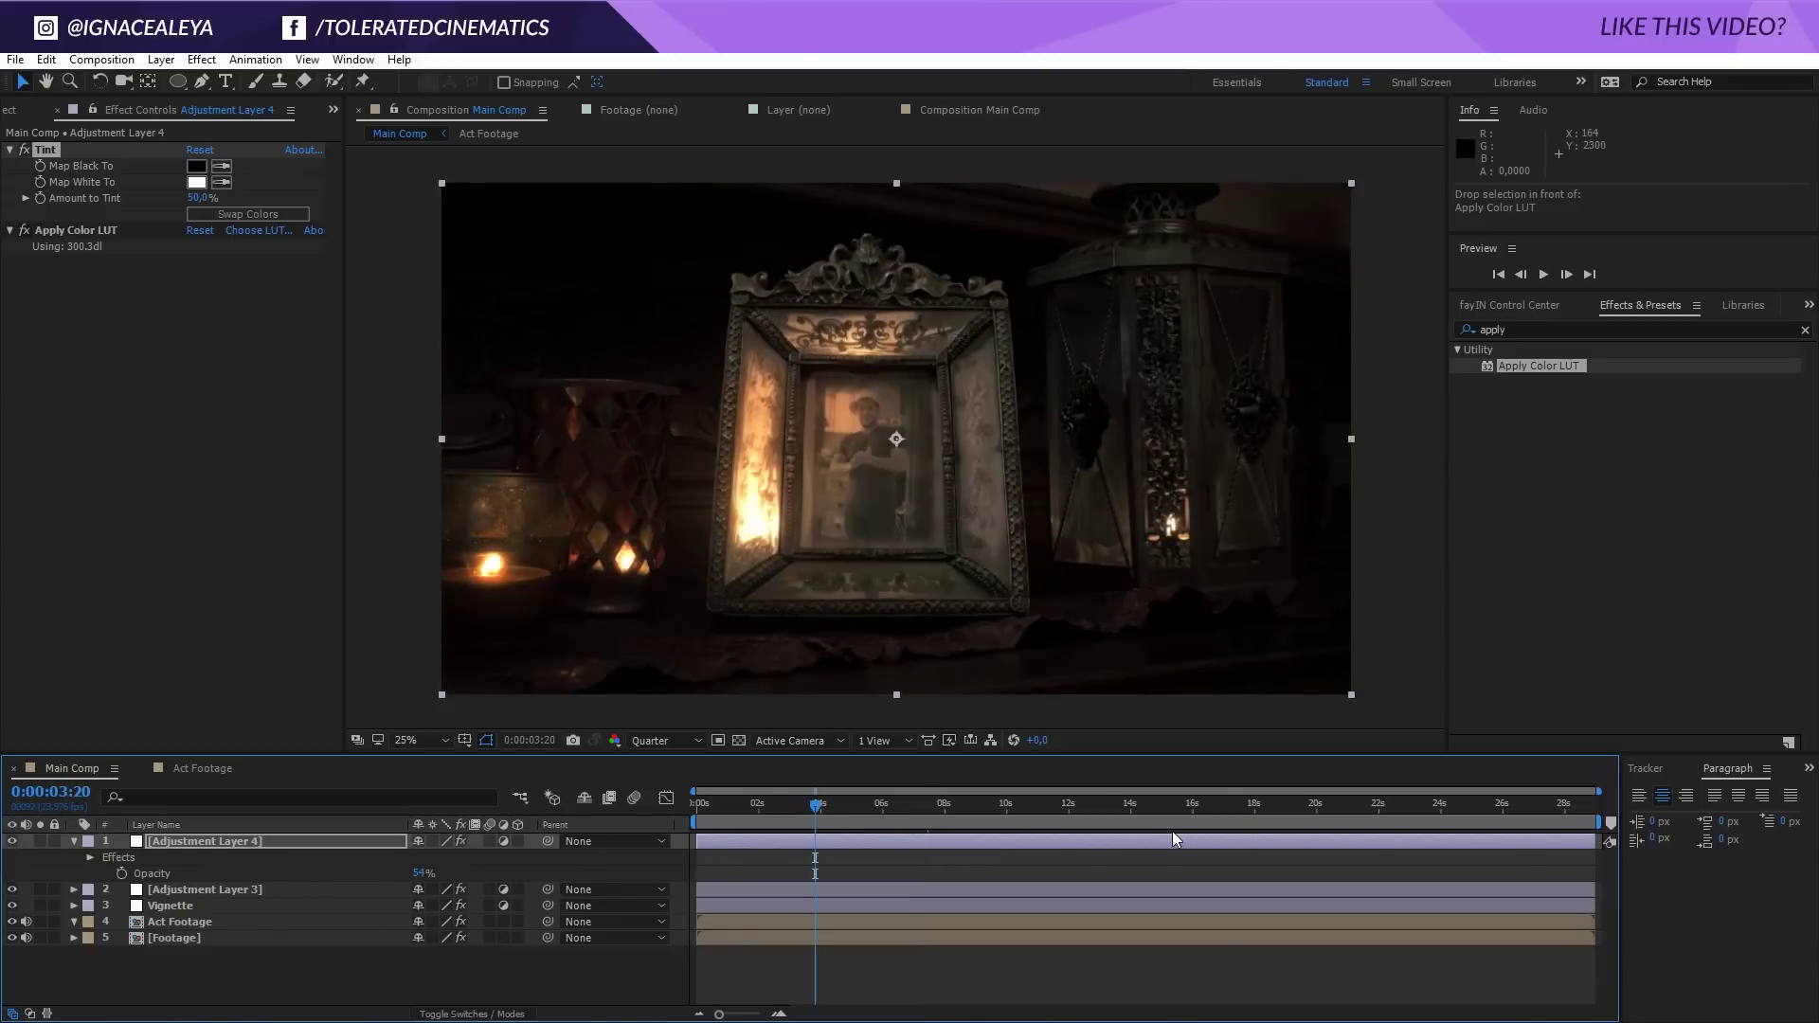
# Step: Lower the first Glow intensity on Adjustment Layer 3 to 0,07 and play a preview
pyautogui.click(184, 891)
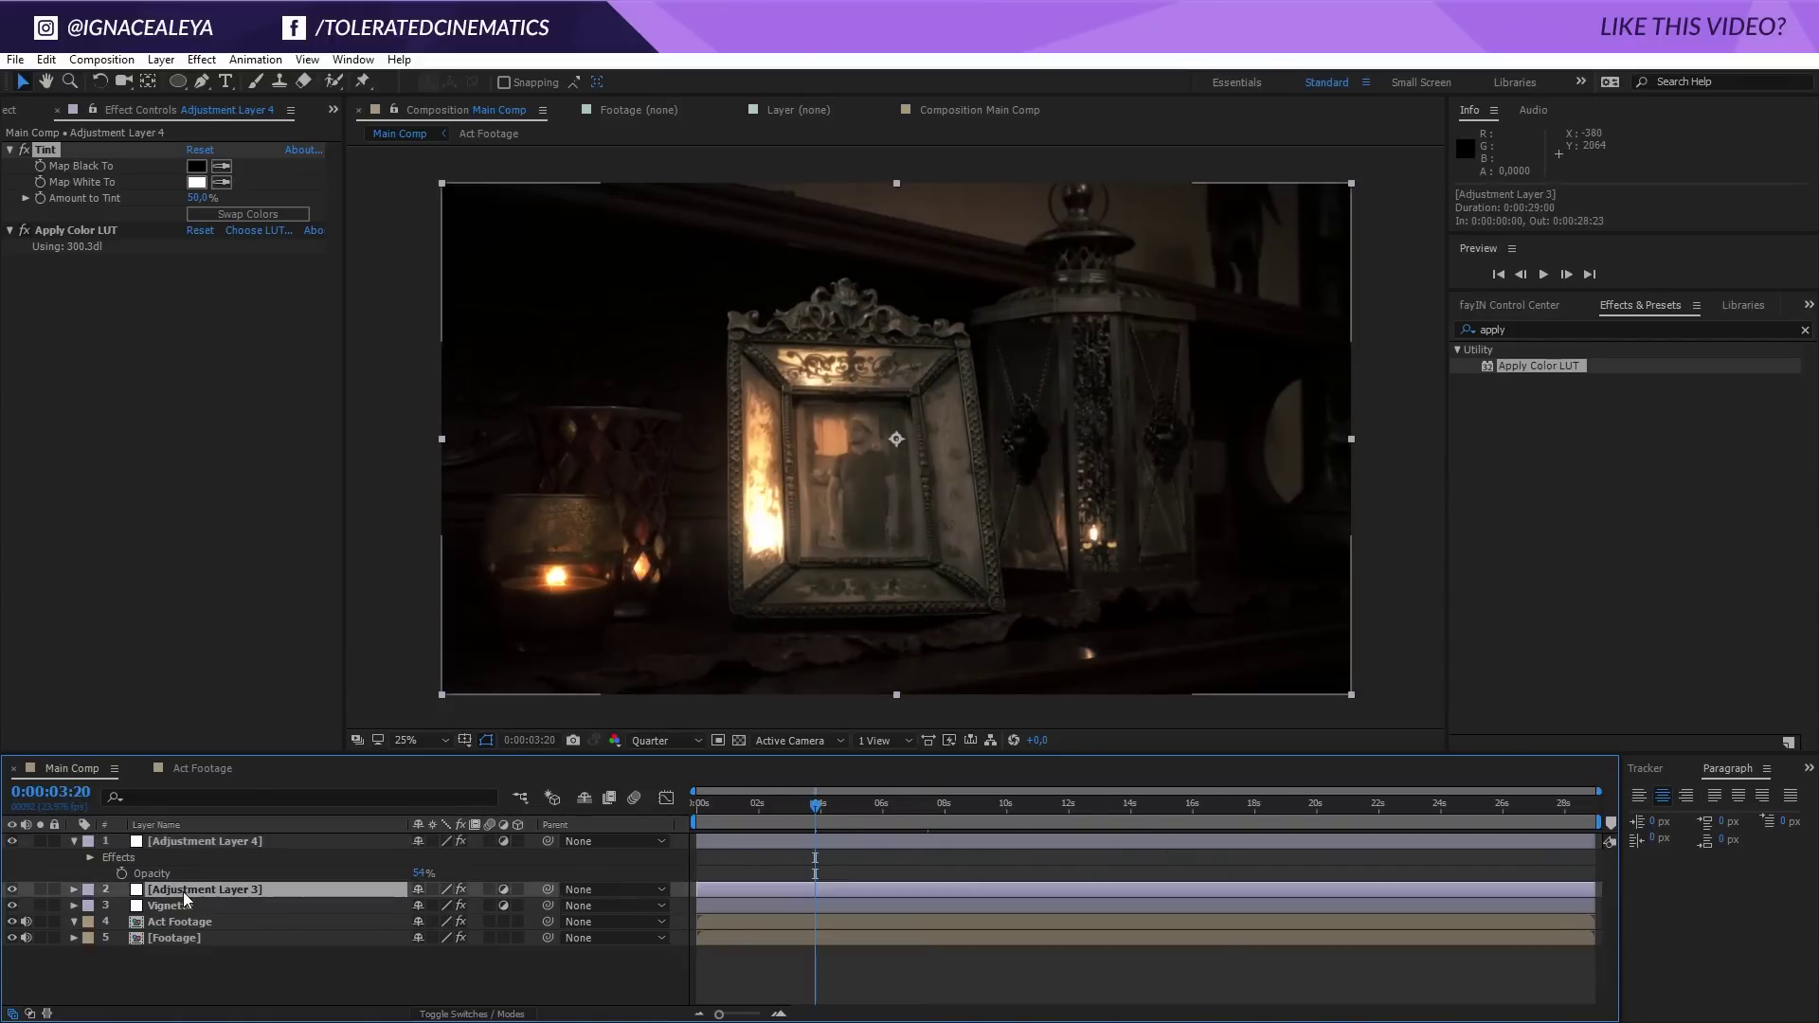
pyautogui.click(214, 214)
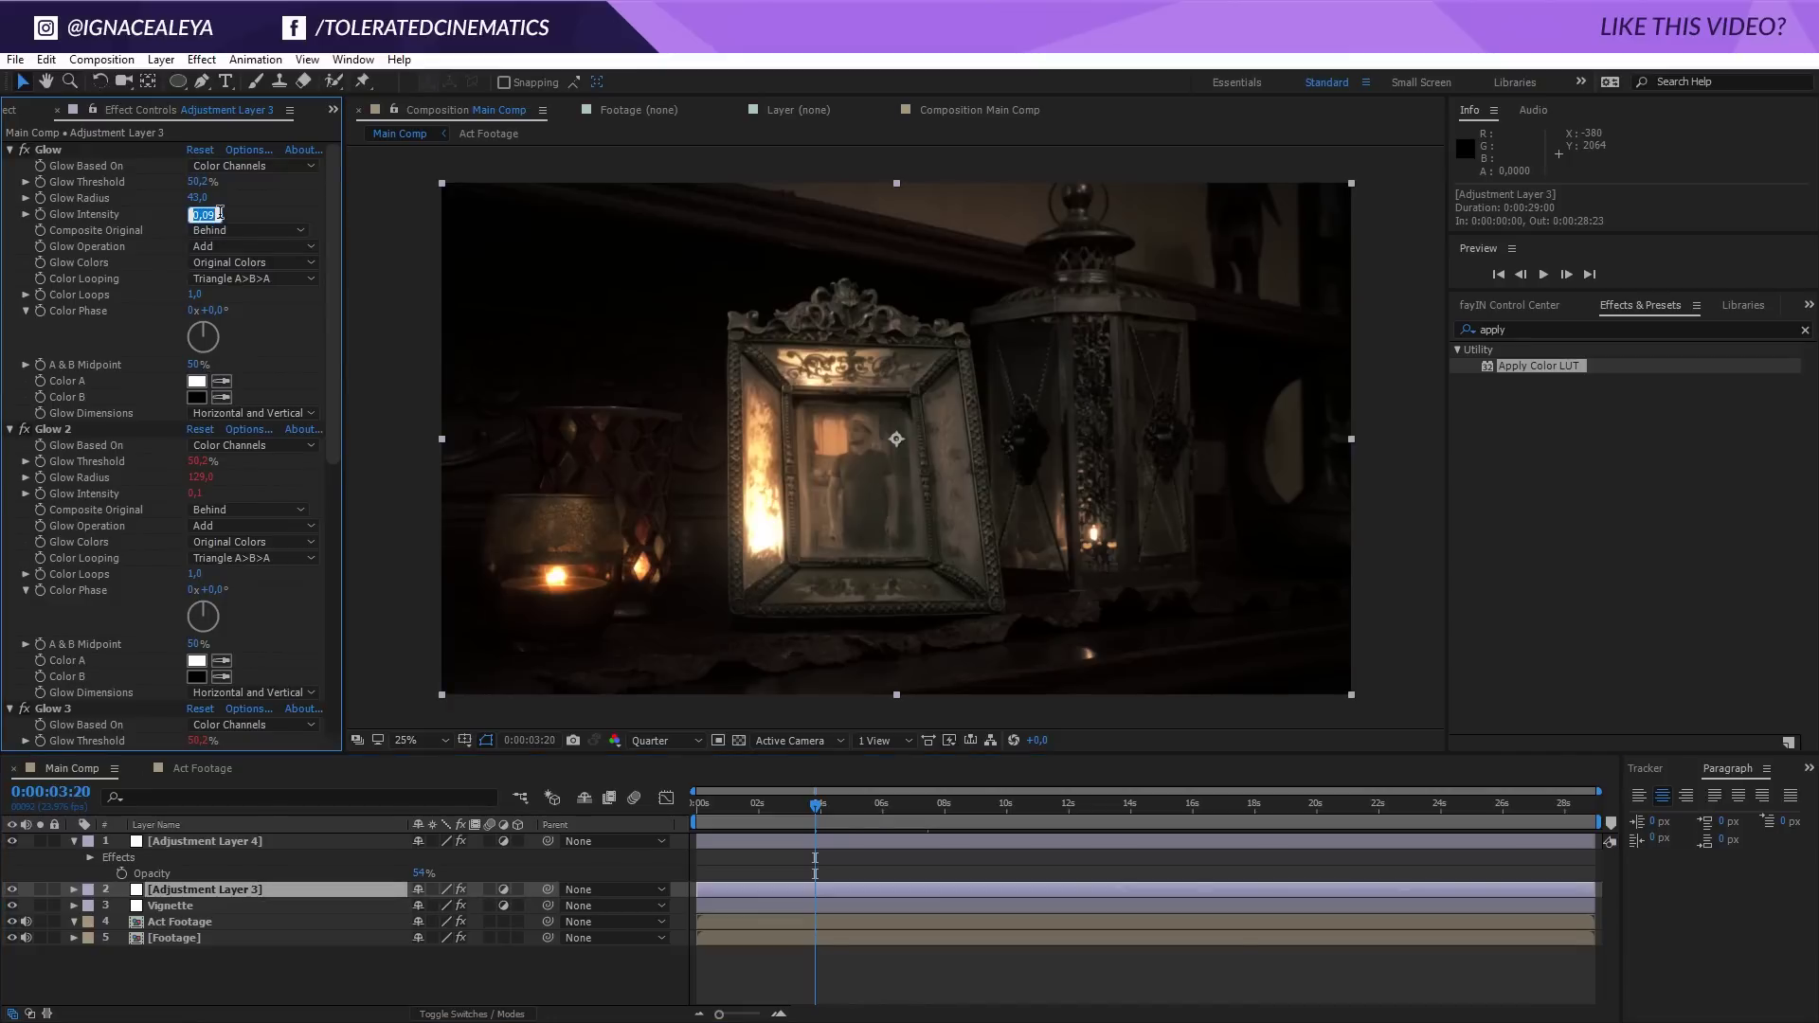
pyautogui.write('0,07')
pyautogui.press('Return')
pyautogui.click(759, 874)
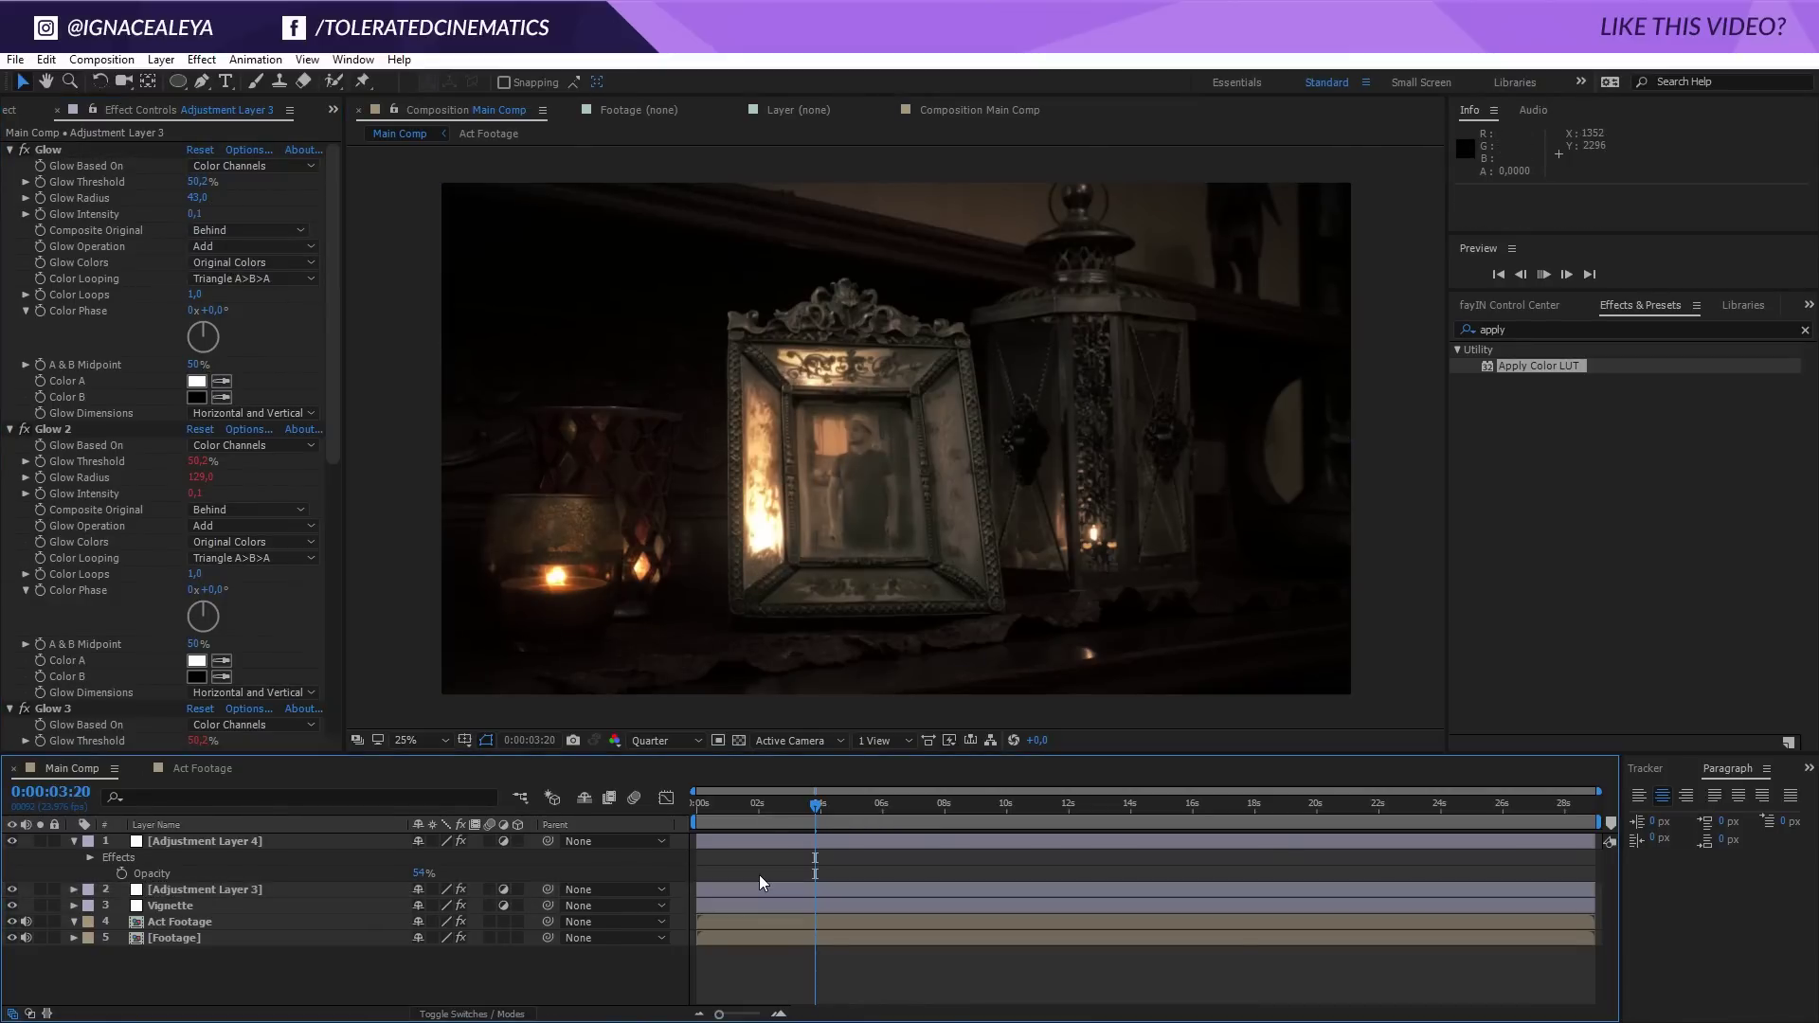
pyautogui.press('space')
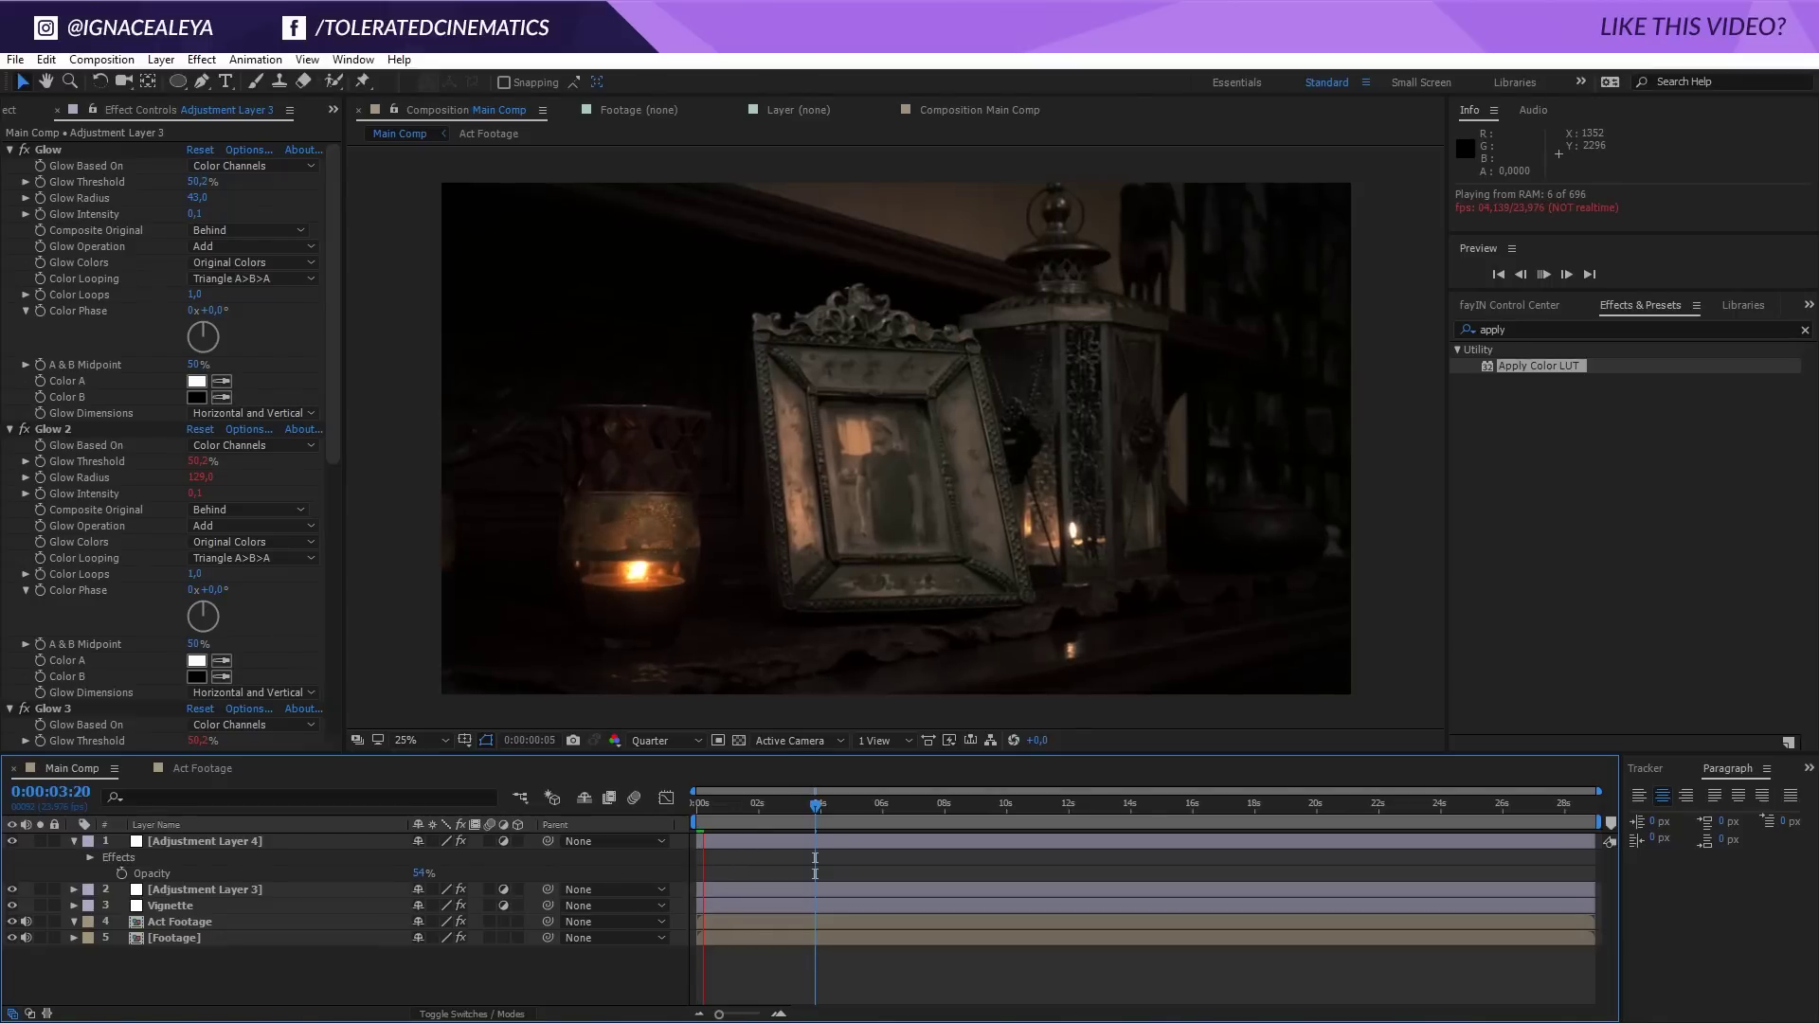